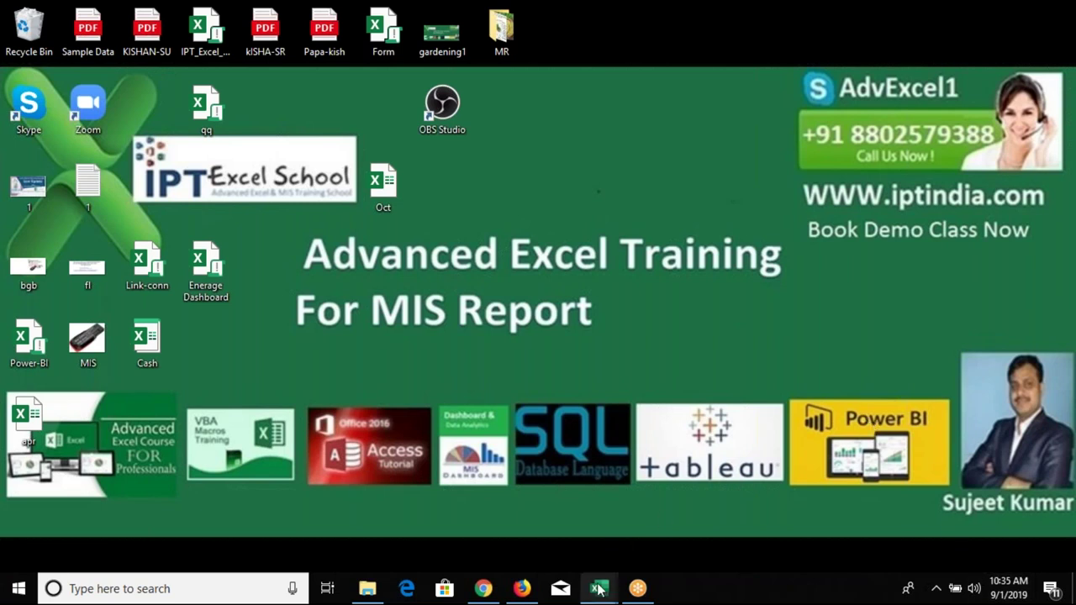
# Bring the Book2 Excel window to the front, showing Sheet7's employee table.
pyautogui.moveTo(599, 588)
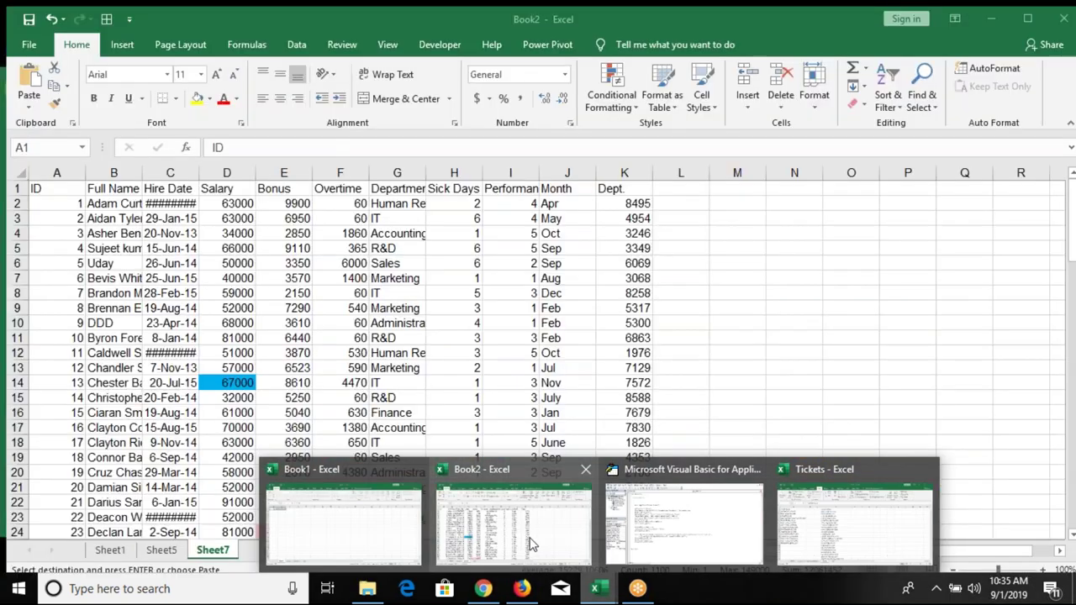
pyautogui.click(530, 545)
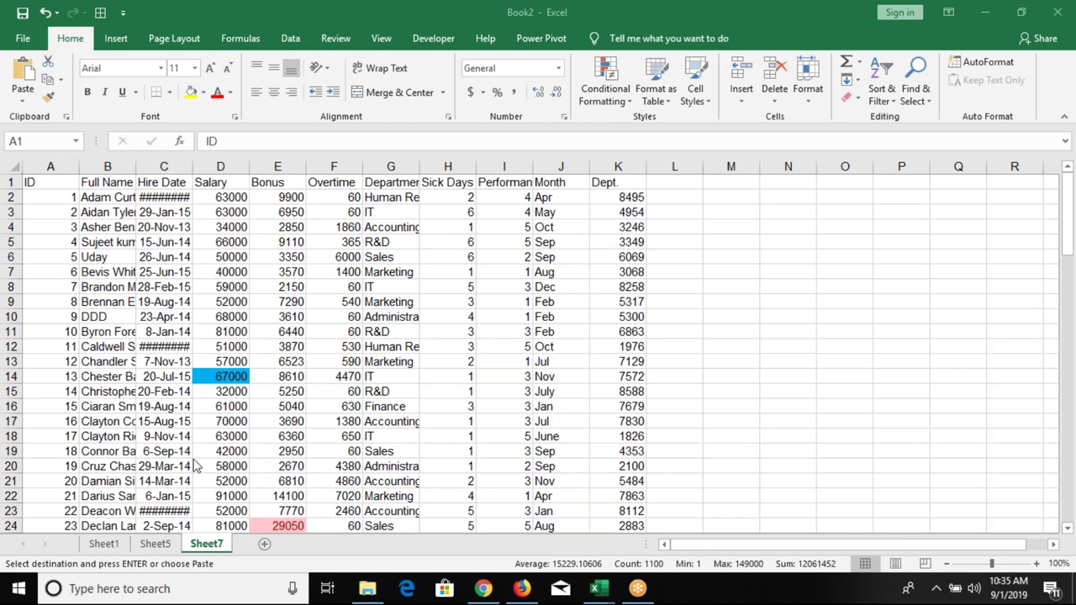
# Add Sheet8 and set the Desktop picture bgb as its sheet background.
pyautogui.hotkey('ctrl', 'v')
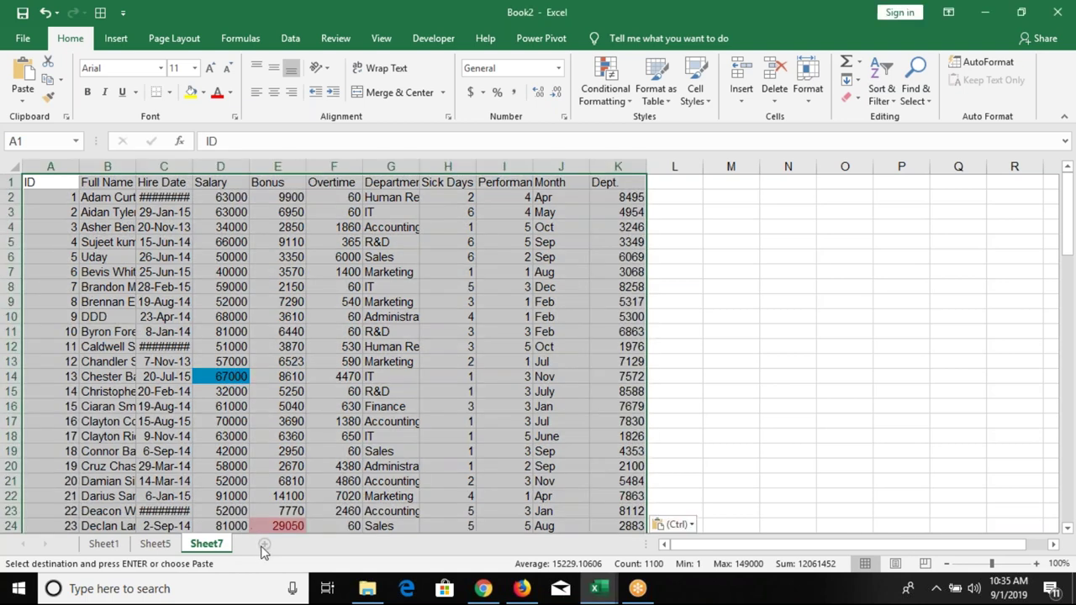
pyautogui.click(264, 545)
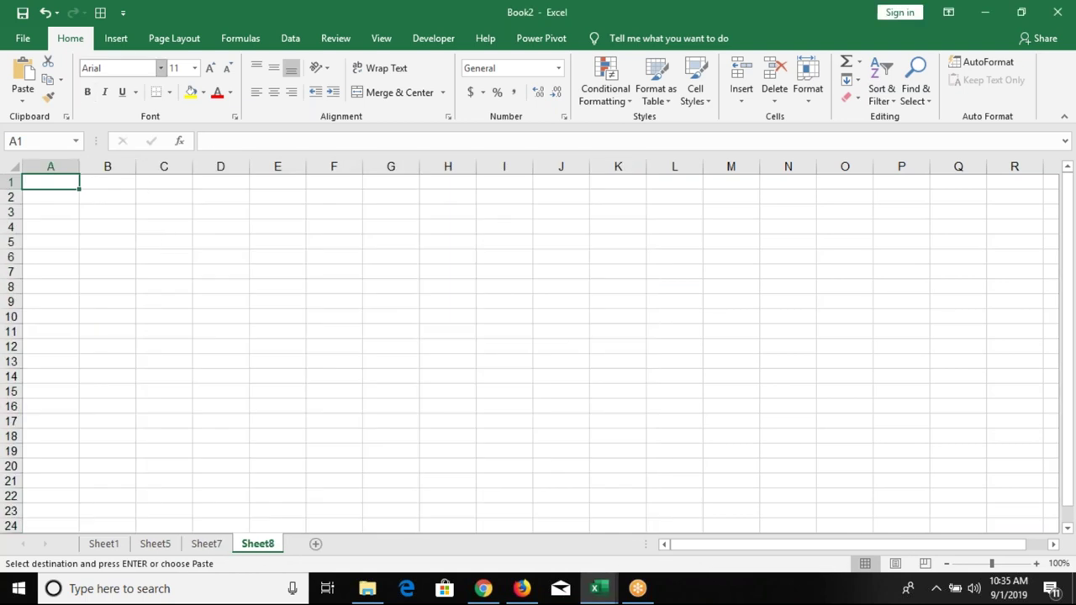
pyautogui.click(175, 42)
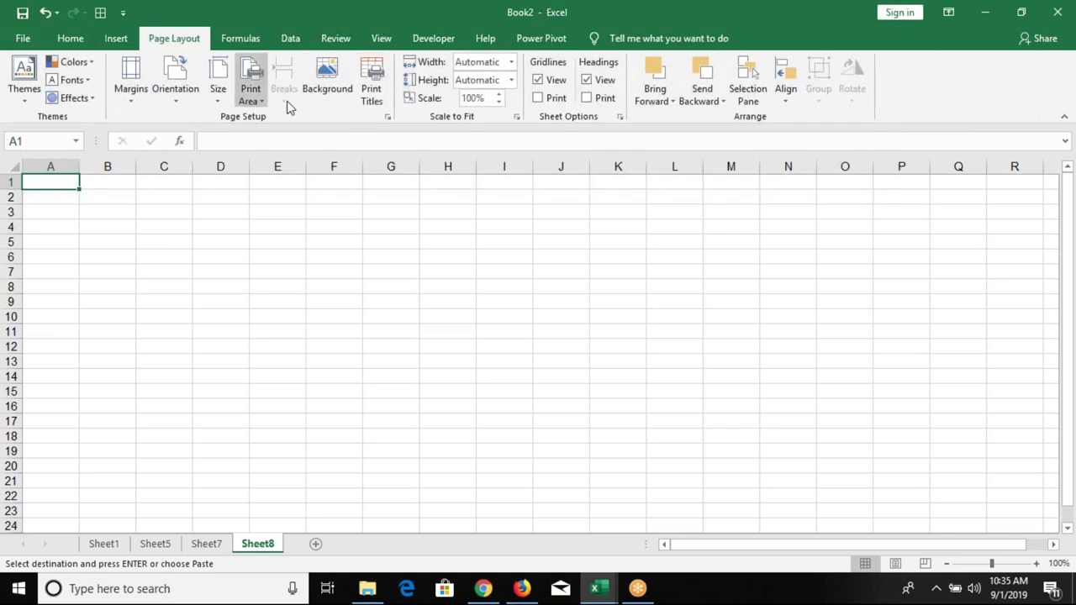
pyautogui.click(327, 89)
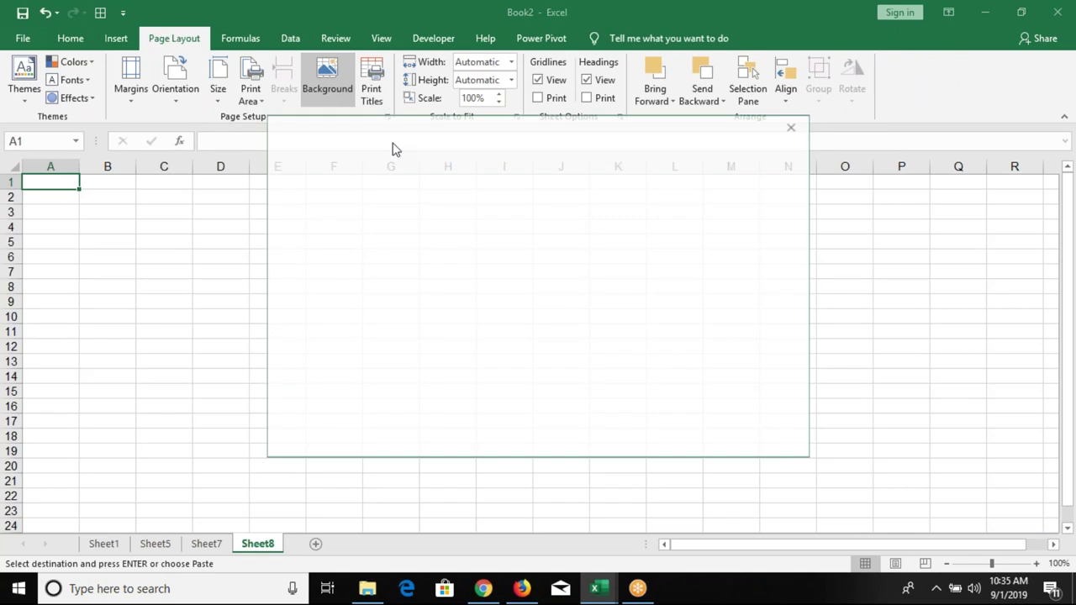
pyautogui.click(716, 446)
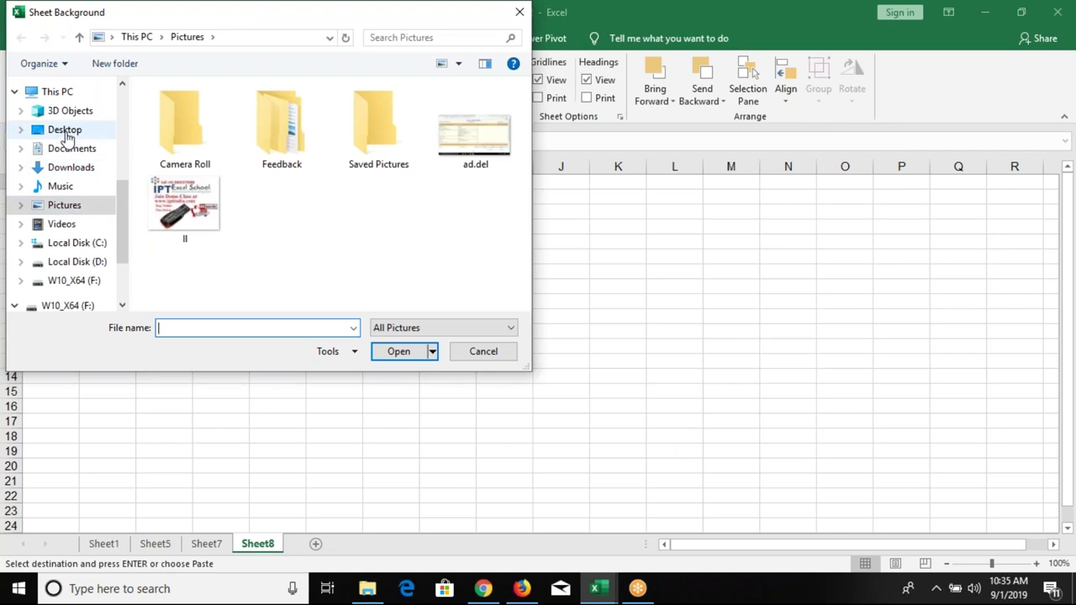
pyautogui.click(64, 132)
pyautogui.click(374, 144)
pyautogui.doubleClick(374, 144)
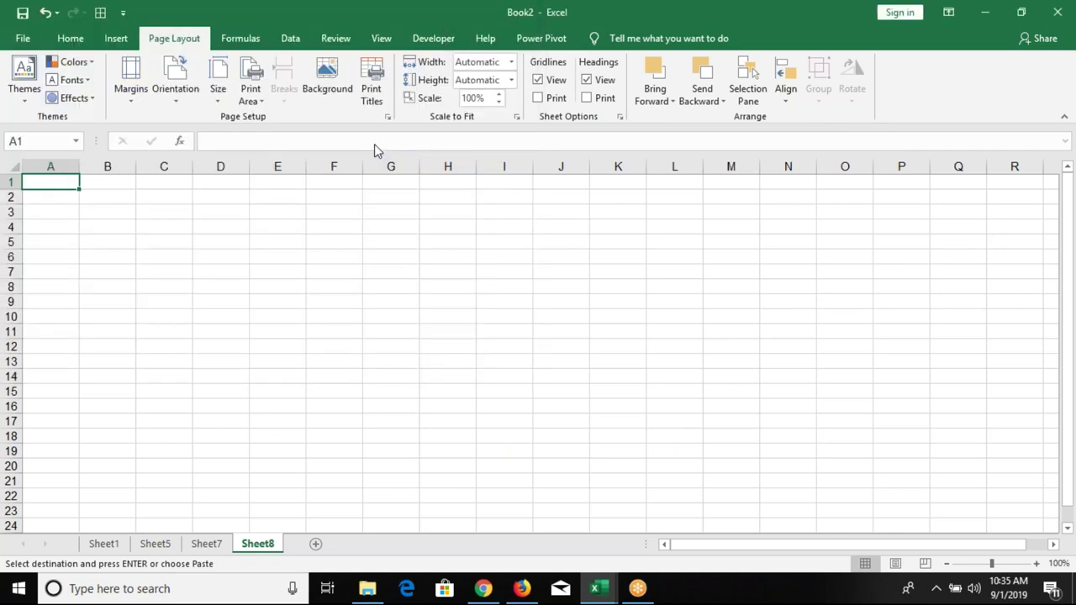
pyautogui.click(151, 229)
pyautogui.click(53, 187)
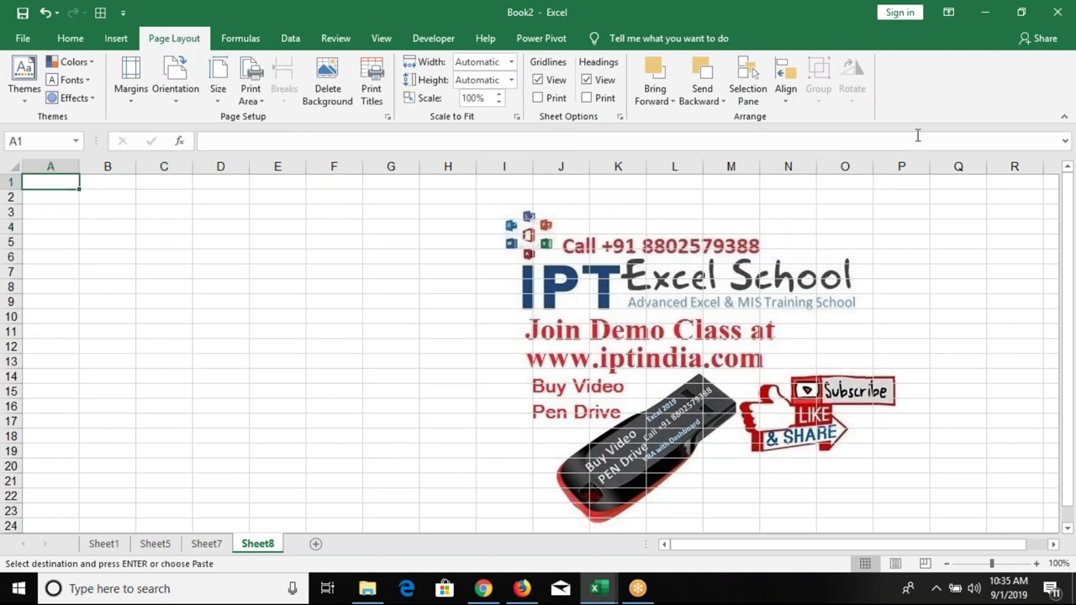
pyautogui.write('21')
pyautogui.press('Return')
pyautogui.press('Up')
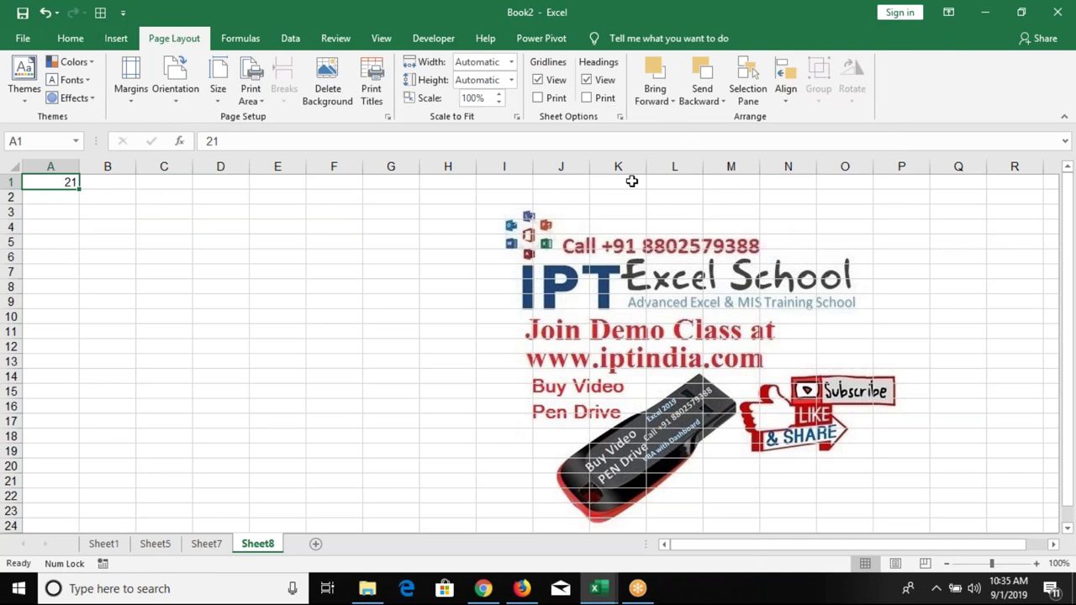
pyautogui.hotkey('ctrl', 'c')
pyautogui.moveTo(50, 197); pyautogui.dragTo(50, 317)
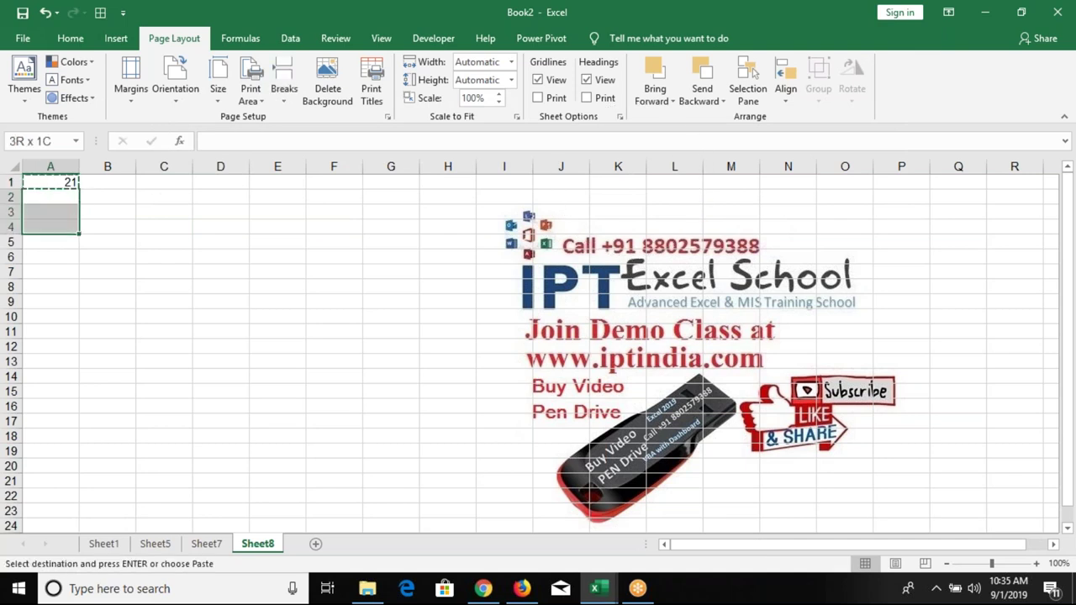
pyautogui.hotkey('ctrl', 'v')
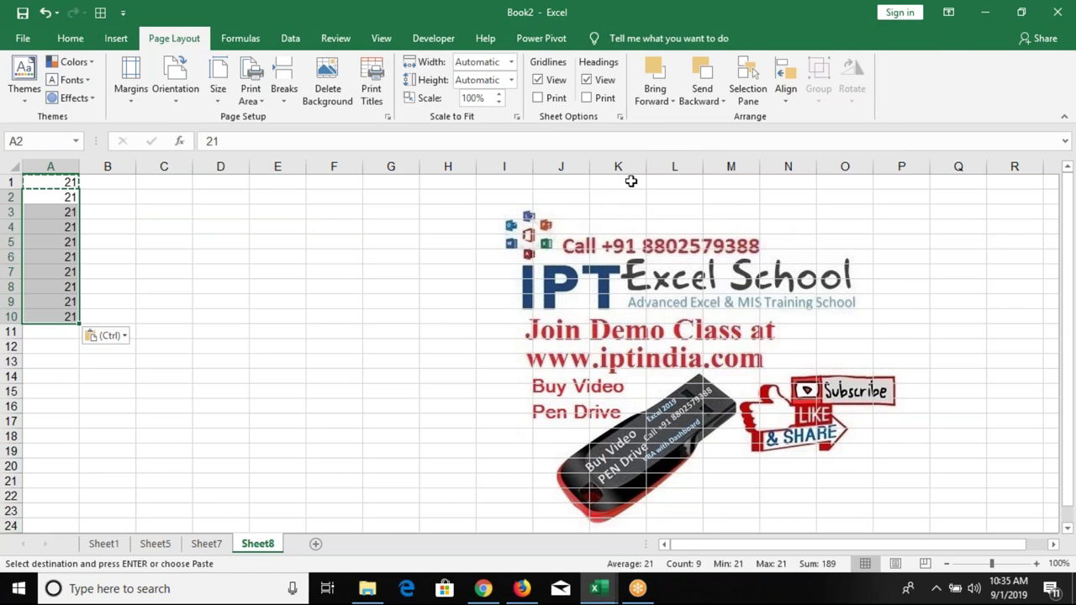
pyautogui.hotkey('ctrl', 'z')
pyautogui.press('Escape')
pyautogui.press('Up')
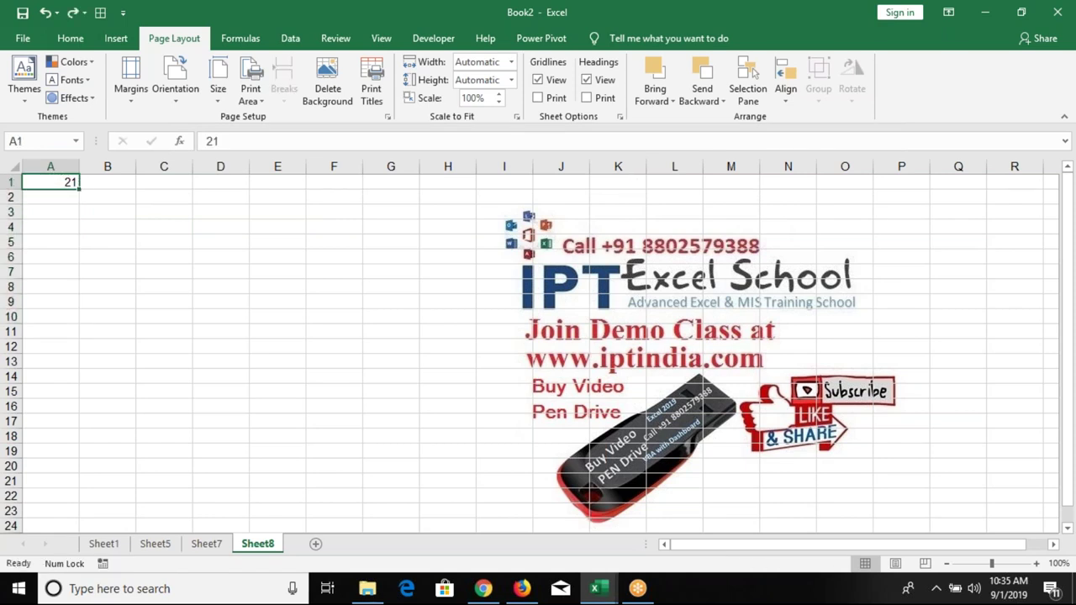
pyautogui.moveTo(50, 181); pyautogui.dragTo(50, 406)
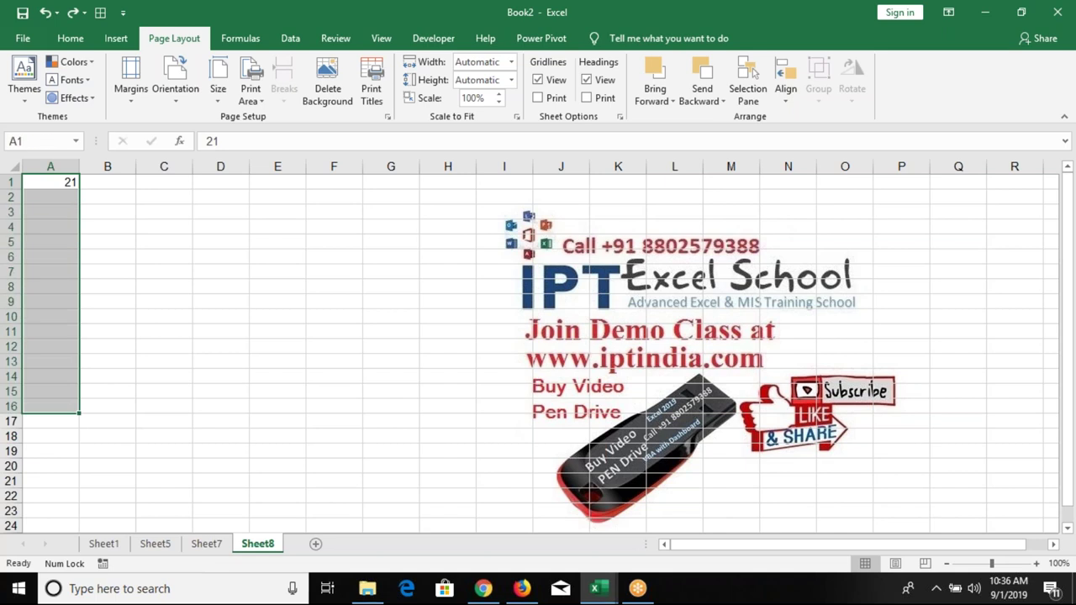
pyautogui.hotkey('ctrl', 'd')
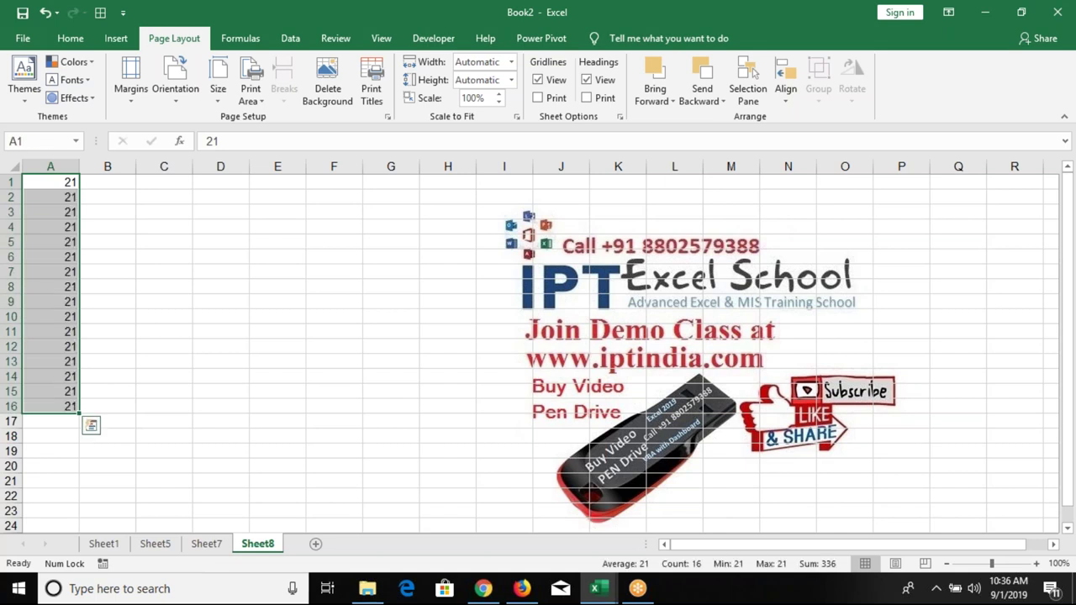
pyautogui.click(70, 37)
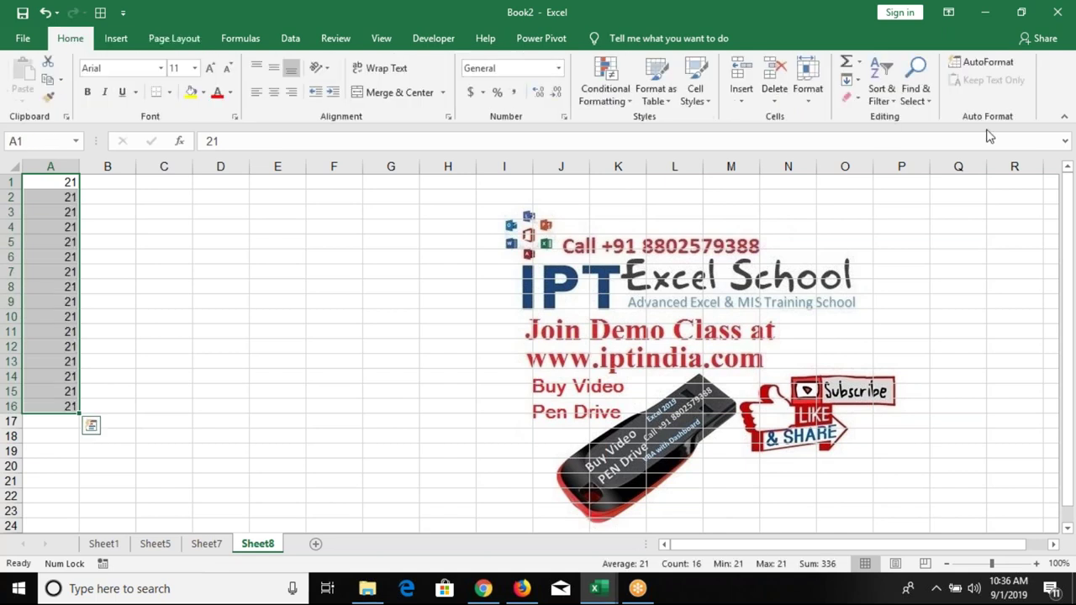
pyautogui.click(858, 88)
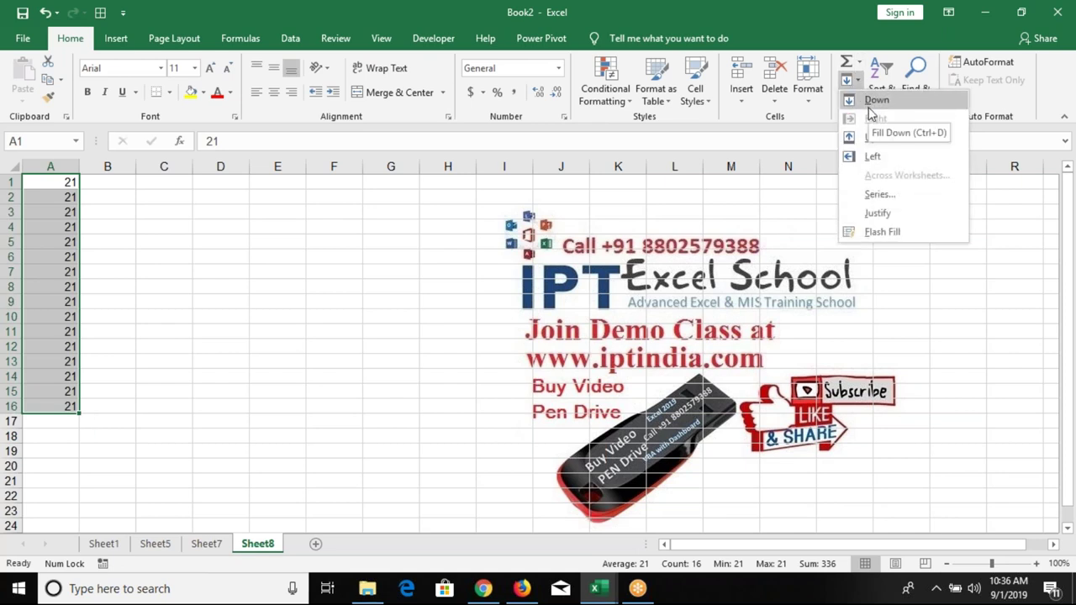
pyautogui.click(322, 207)
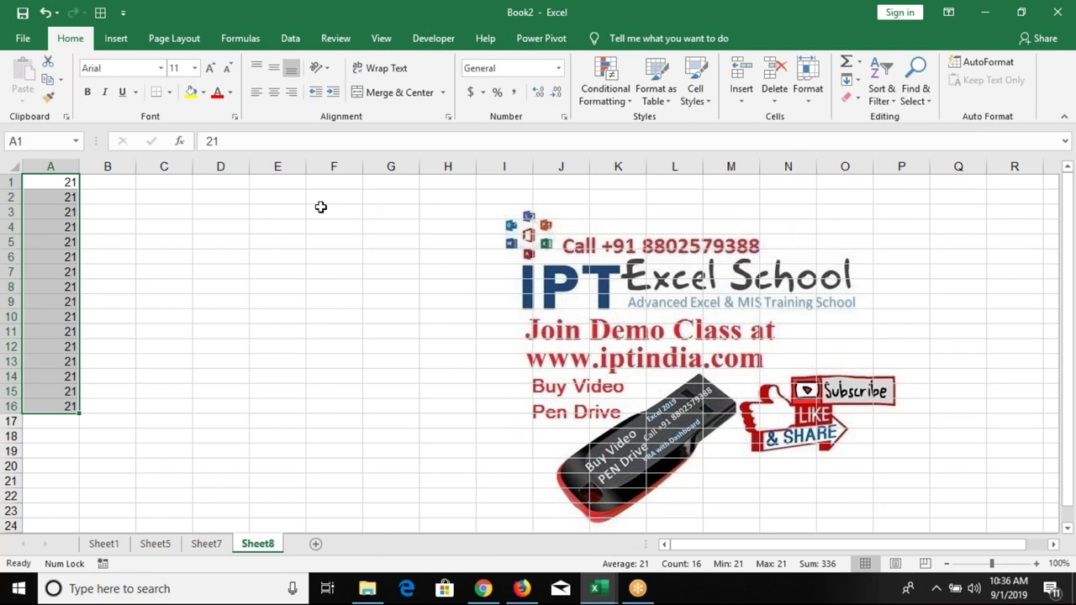
pyautogui.hotkey('shift', 'Right')
pyautogui.hotkey('shift', 'Right')
pyautogui.hotkey('shift', 'Right')
pyautogui.hotkey('ctrl', 'r')
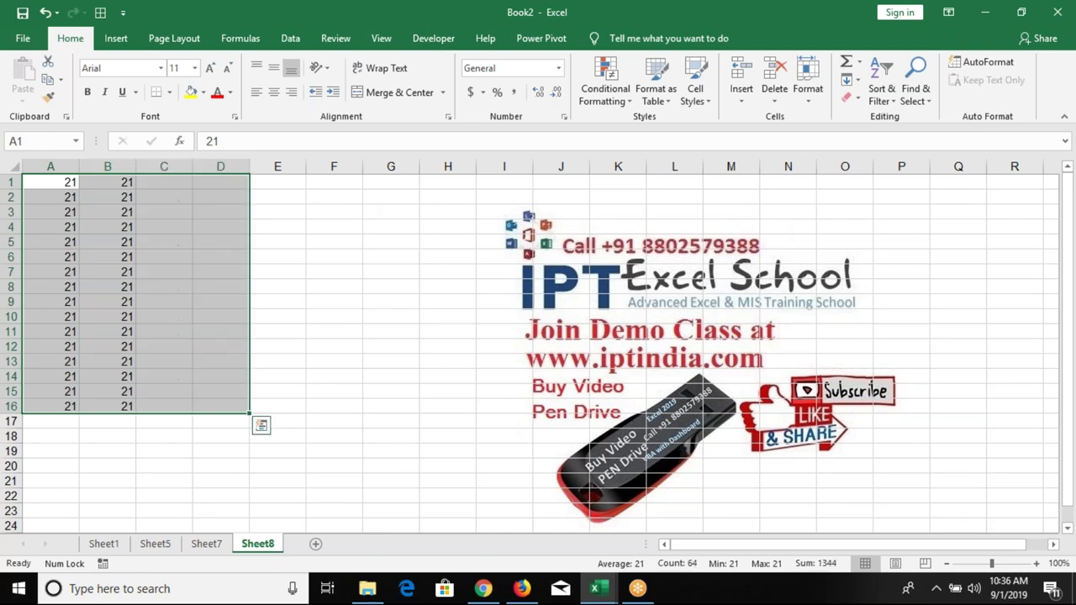
pyautogui.hotkey('ctrl', 'z')
pyautogui.hotkey('ctrl', 'z')
pyautogui.hotkey('ctrl', 'z')
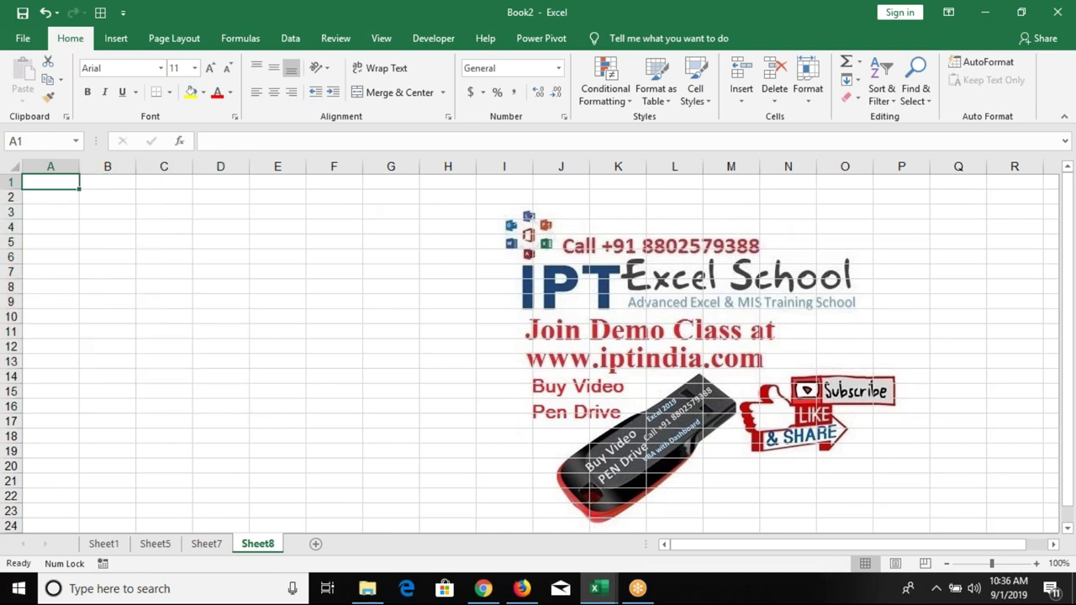
# Enter =RANDBETWEEN(10,90) in cell A1 of Sheet8.
pyautogui.moveTo(50, 181)
pyautogui.mouseDown()
pyautogui.moveTo(107, 182)
pyautogui.moveTo(58, 185)
pyautogui.mouseUp()
pyautogui.click(74, 212)
pyautogui.click(67, 179)
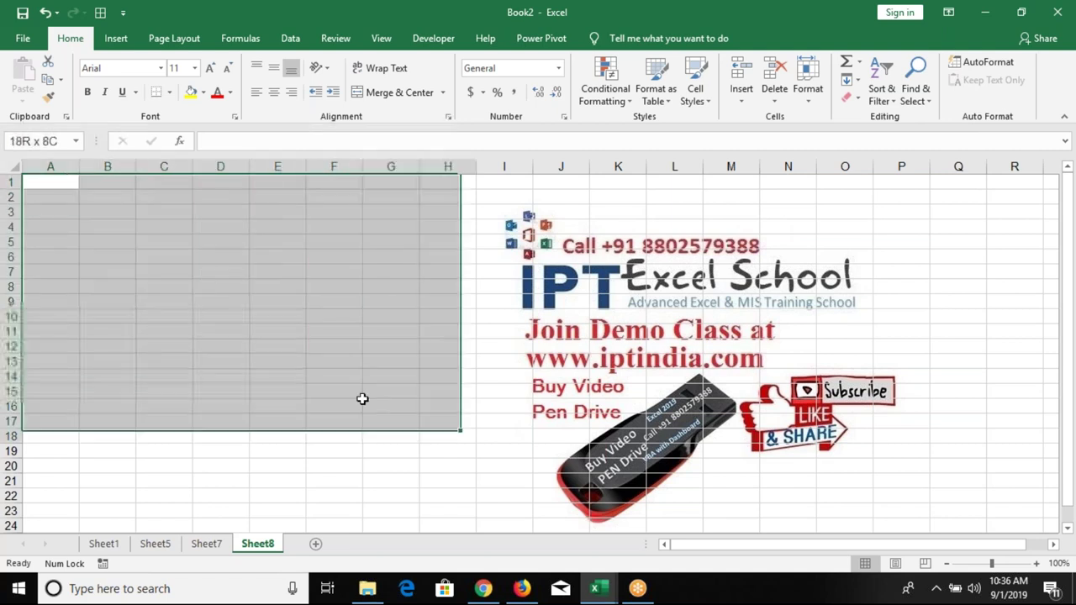
pyautogui.write('=ran')
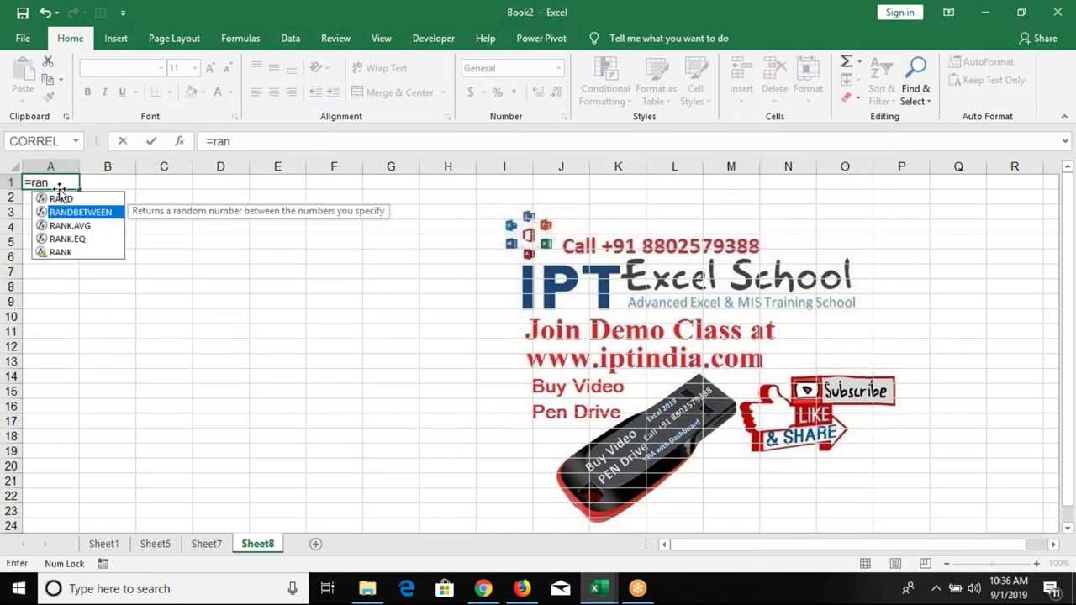
pyautogui.press('Tab')
pyautogui.write('10')
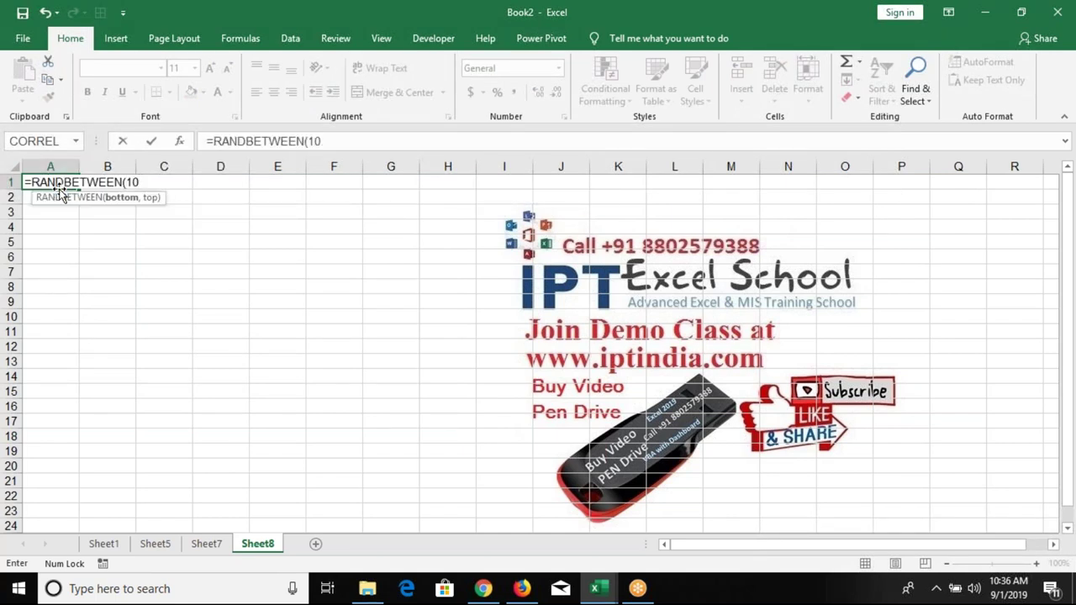
pyautogui.write('.')
pyautogui.write(',90')
pyautogui.press('Return')
# Fill the random formula down to row 19 and across to column G.
pyautogui.moveTo(53, 182); pyautogui.dragTo(51, 451)
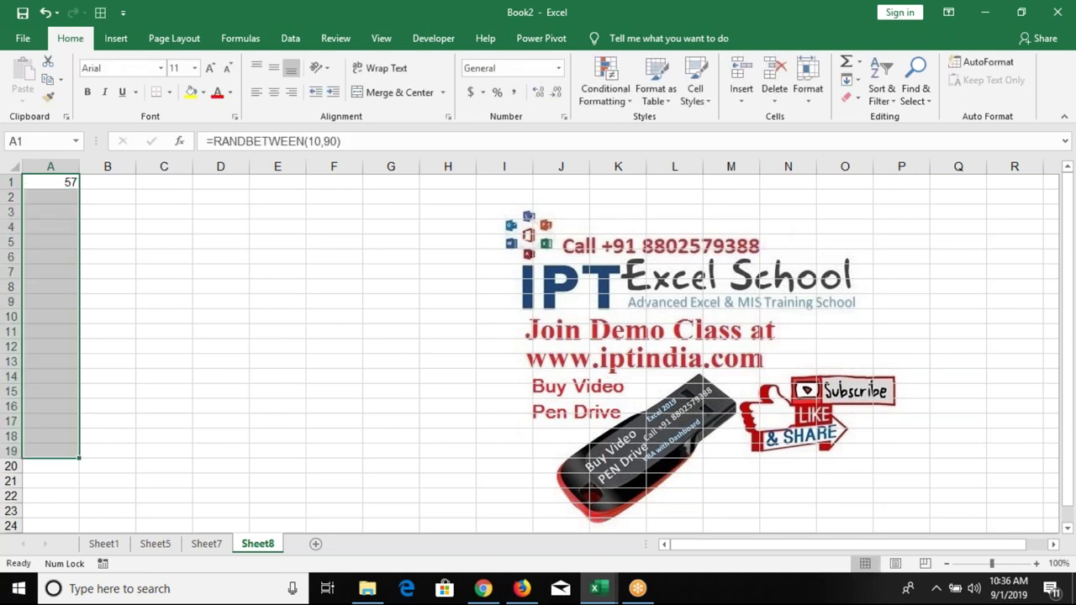
pyautogui.hotkey('ctrl', 'd')
pyautogui.moveTo(50, 183)
pyautogui.mouseDown()
pyautogui.moveTo(277, 451)
pyautogui.moveTo(391, 451)
pyautogui.mouseUp()
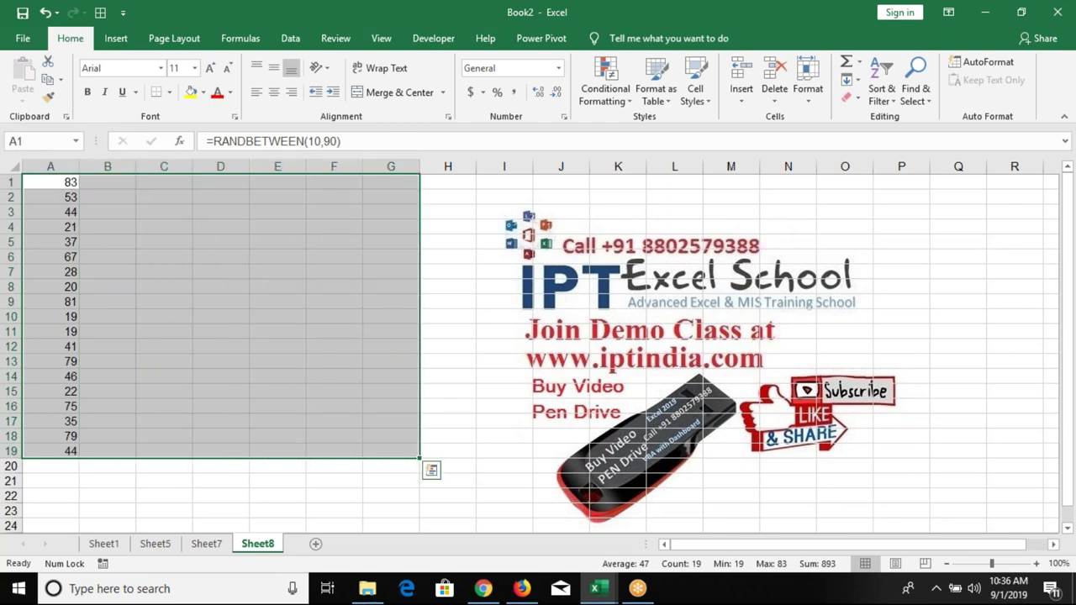
pyautogui.hotkey('ctrl', 'r')
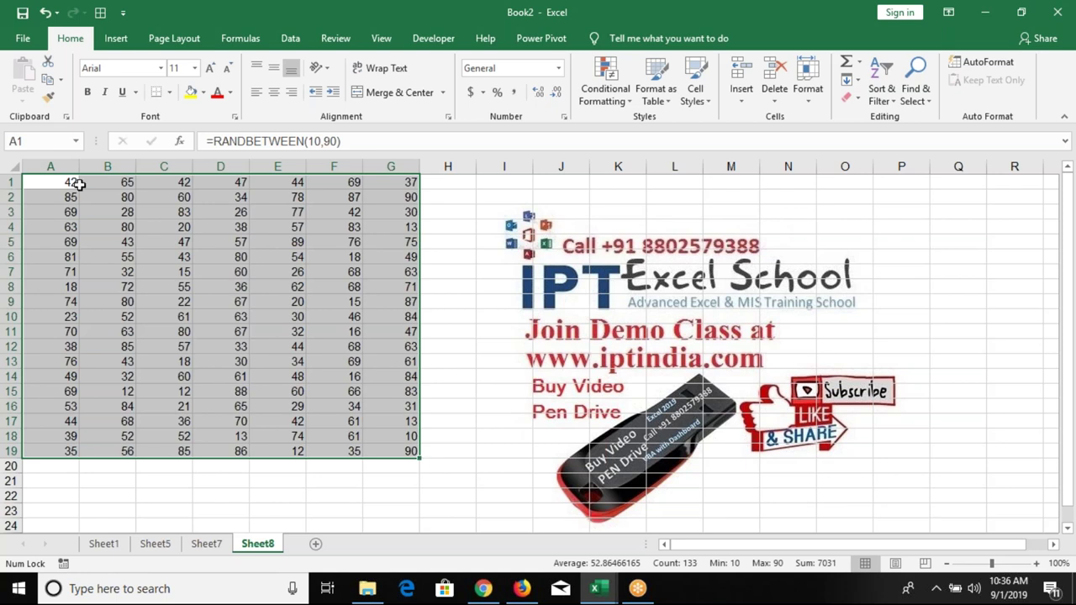
pyautogui.click(855, 86)
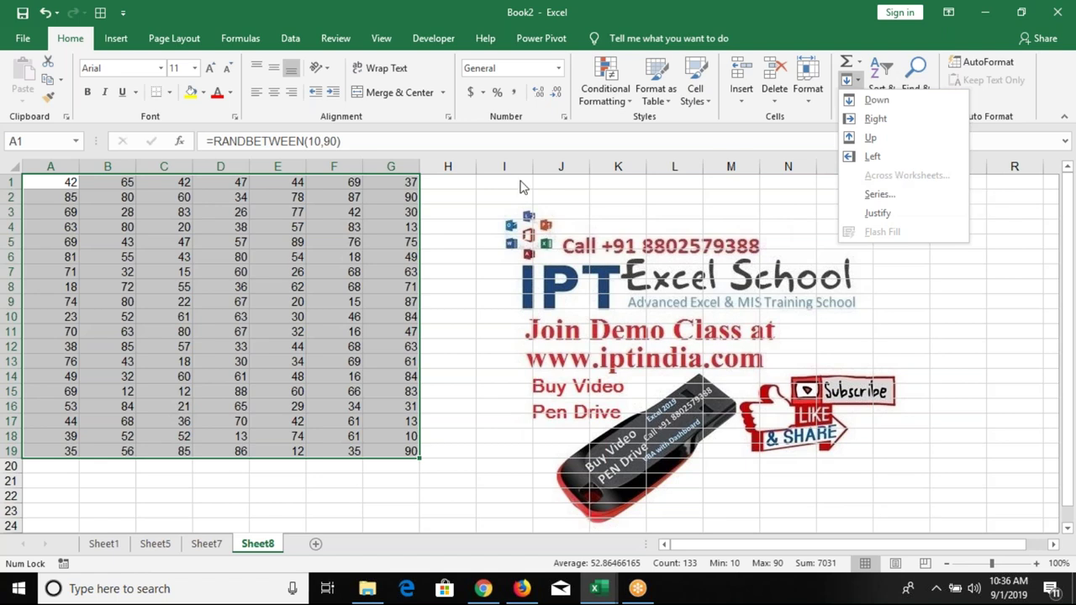
pyautogui.click(366, 239)
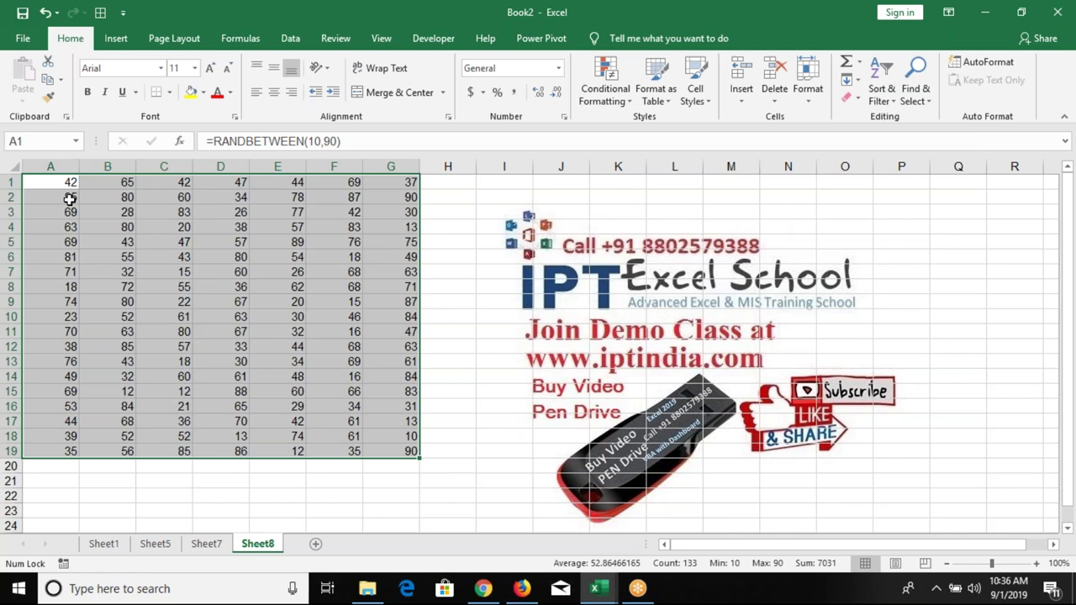
# Clear the random numbers from A1:G19 and create a new blank workbook, Book5.
pyautogui.press('Delete')
pyautogui.click(260, 324)
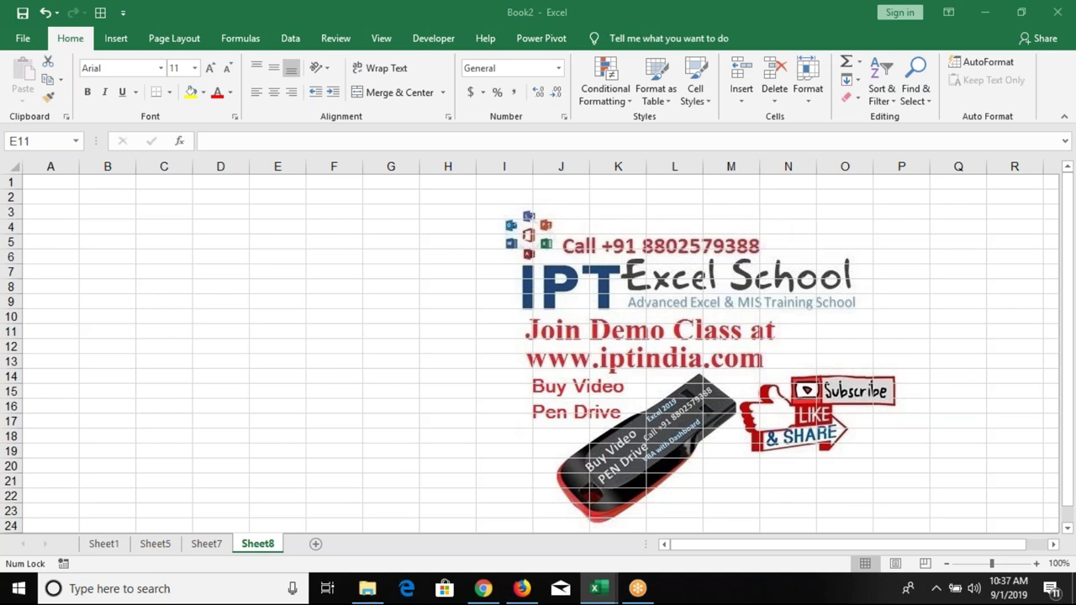
pyautogui.hotkey('ctrl', 'n')
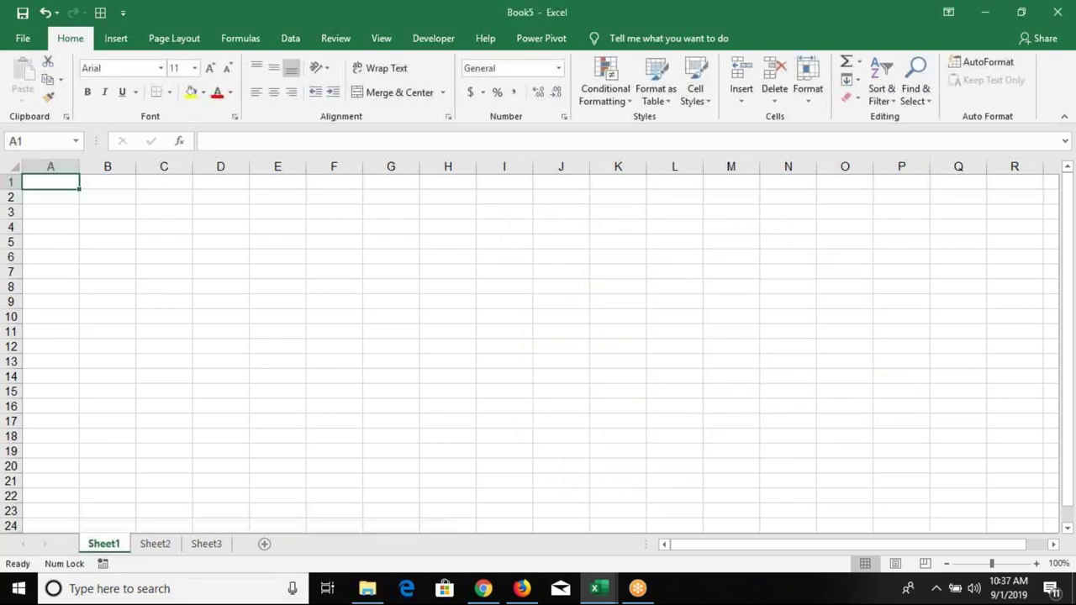
# Add three new sheets, Sheet4 to Sheet6, then return to Sheet1.
pyautogui.click(266, 544)
pyautogui.click(318, 544)
pyautogui.click(369, 544)
pyautogui.click(102, 544)
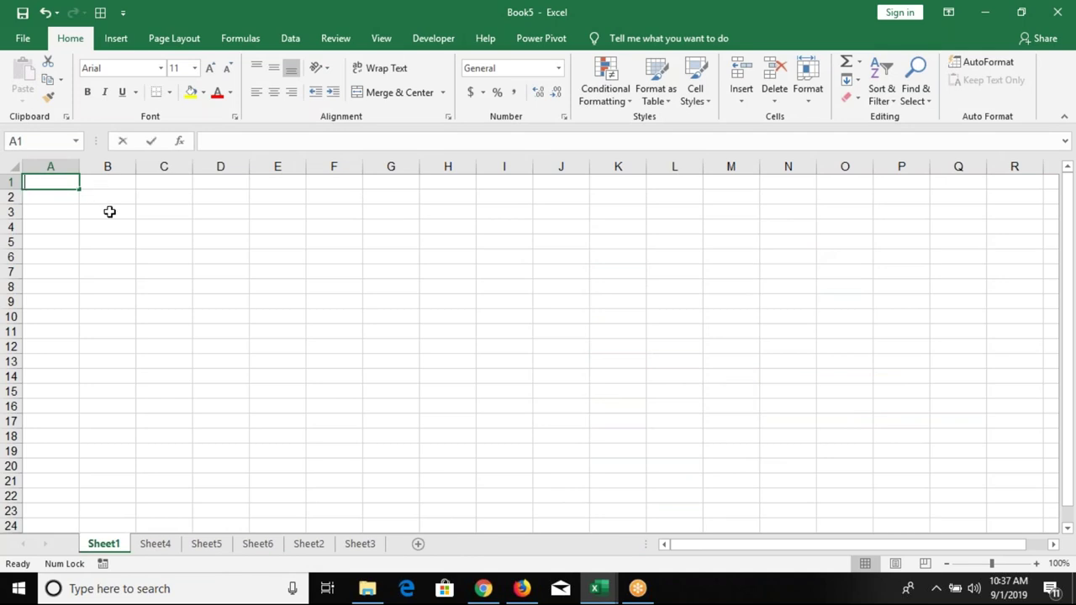
# Enter Date in A1 and today's date 9/1/2019 in B1, copy both, and group Sheet4 through Sheet3.
pyautogui.write('Date')
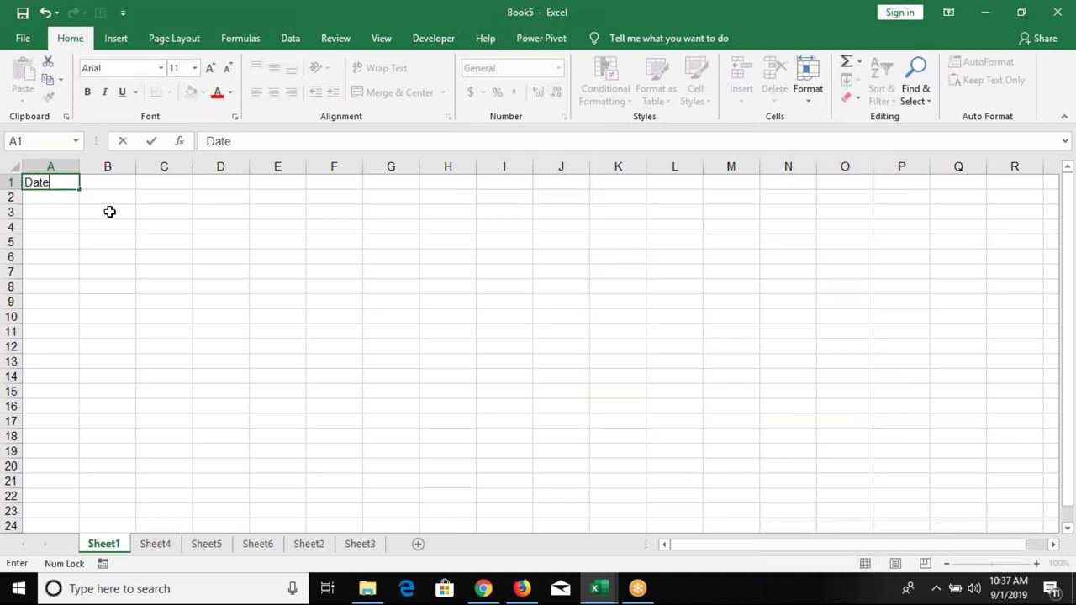
pyautogui.press('Tab')
pyautogui.hotkey('ctrl', ';')
pyautogui.press('Return')
pyautogui.press('Up')
pyautogui.hotkey('shift', 'Right')
pyautogui.hotkey('ctrl', 'c')
pyautogui.hotkey('ctrl', 'pagedown')
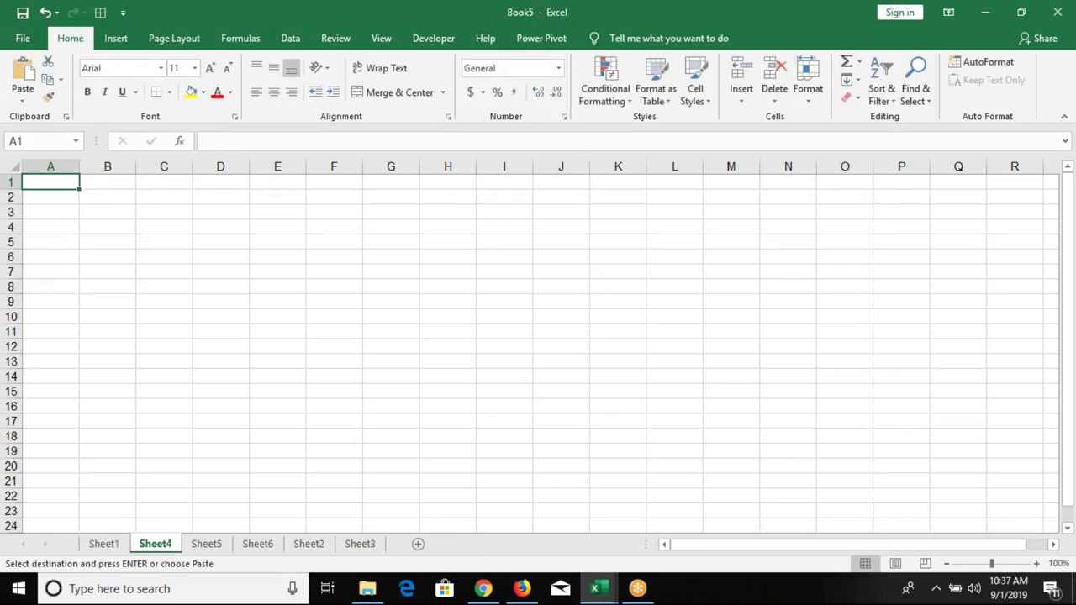
pyautogui.keyDown('shift'); pyautogui.click(373, 548); pyautogui.keyUp('shift')
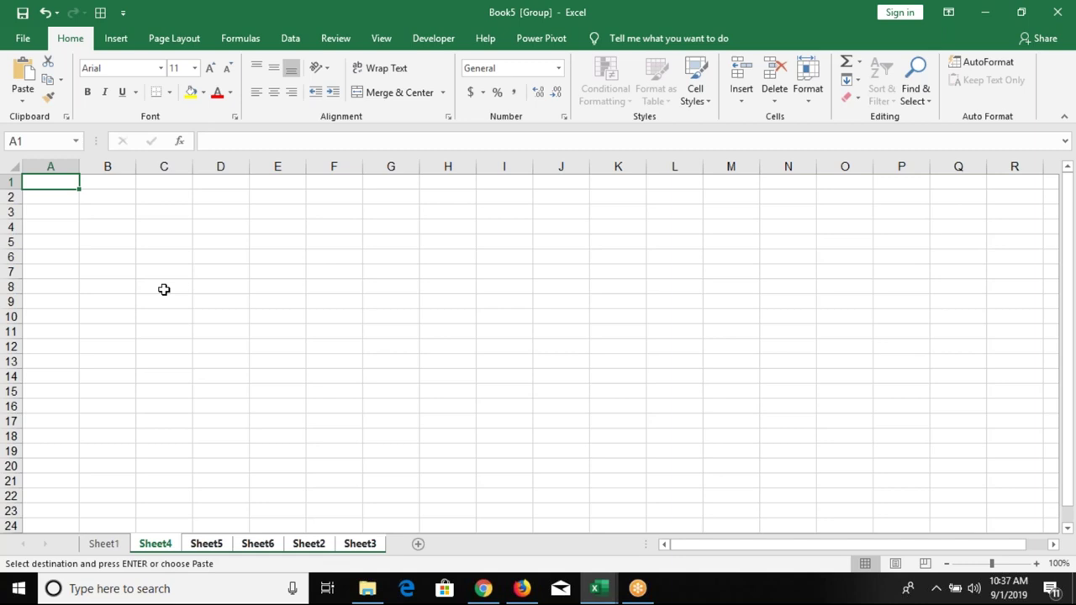
# Paste Date and 9/1/2019 into A1:B1 of the grouped sheets.
pyautogui.hotkey('ctrl', 'v')
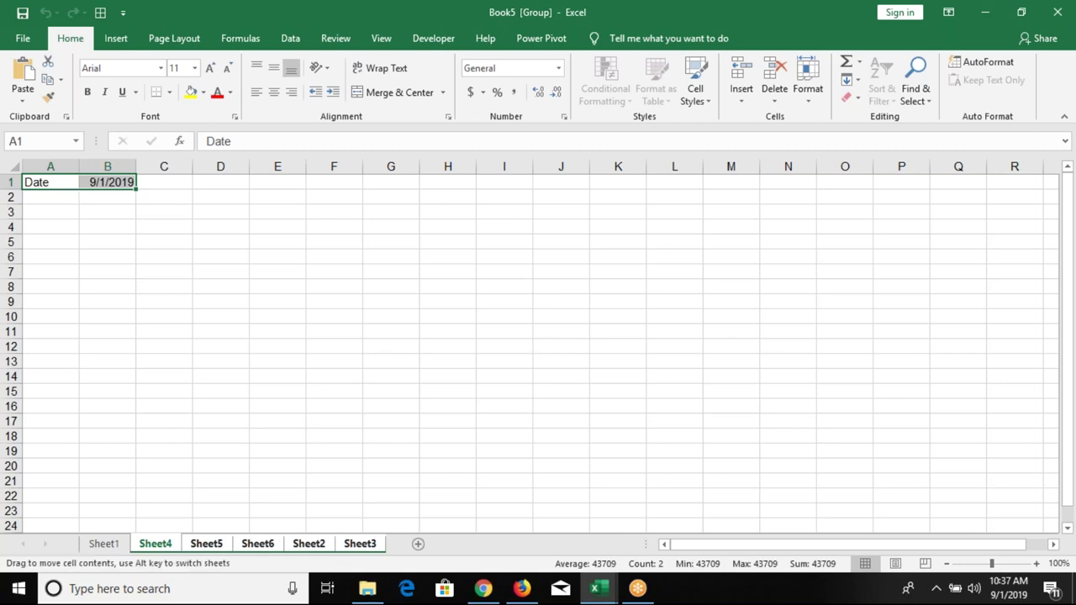
pyautogui.click(60, 187)
pyautogui.press('Right')
pyautogui.press('Left')
pyautogui.press('Right')
pyautogui.press('Left')
pyautogui.press('Right')
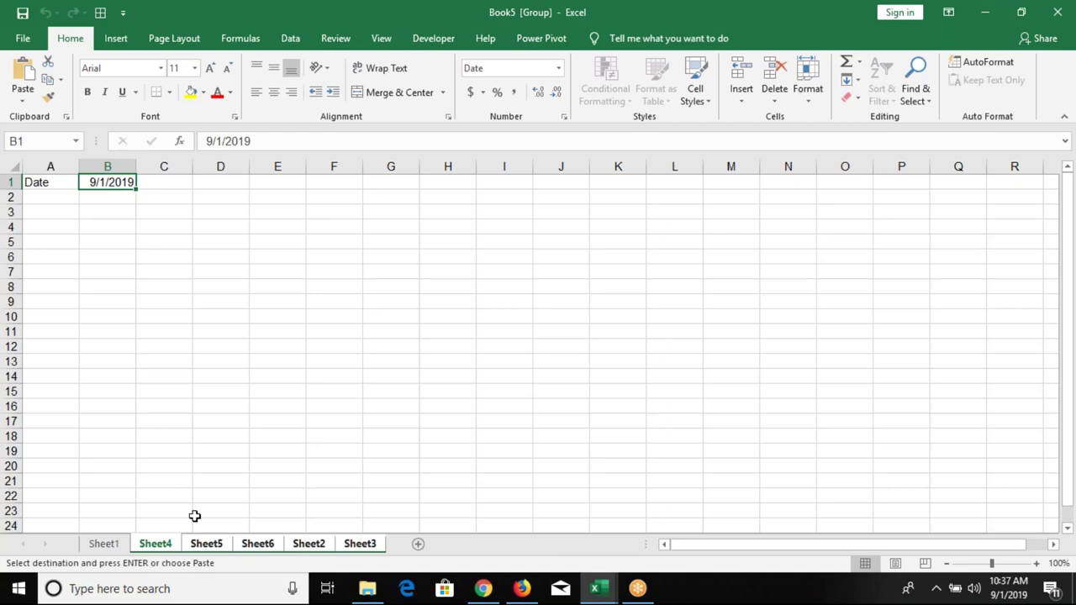
# Check each sheet for the pasted date, then return to Sheet1 and cancel the copy.
pyautogui.click(206, 547)
pyautogui.click(254, 546)
pyautogui.click(311, 549)
pyautogui.click(357, 549)
pyautogui.click(319, 548)
pyautogui.keyDown('ctrl'); pyautogui.click(118, 549); pyautogui.keyUp('ctrl')
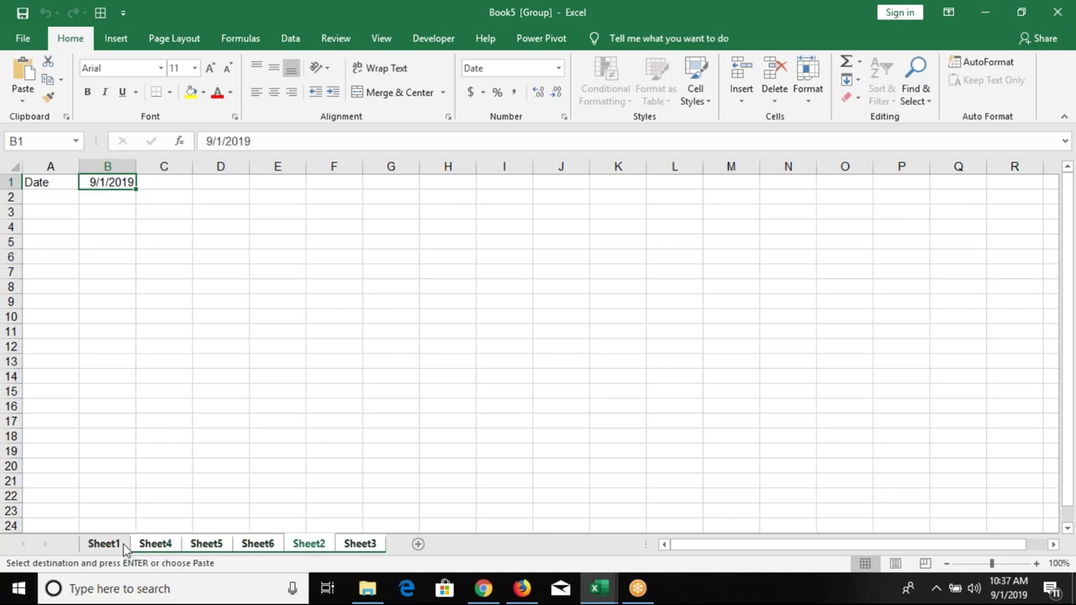
pyautogui.click(108, 546)
pyautogui.click(160, 547)
pyautogui.click(212, 546)
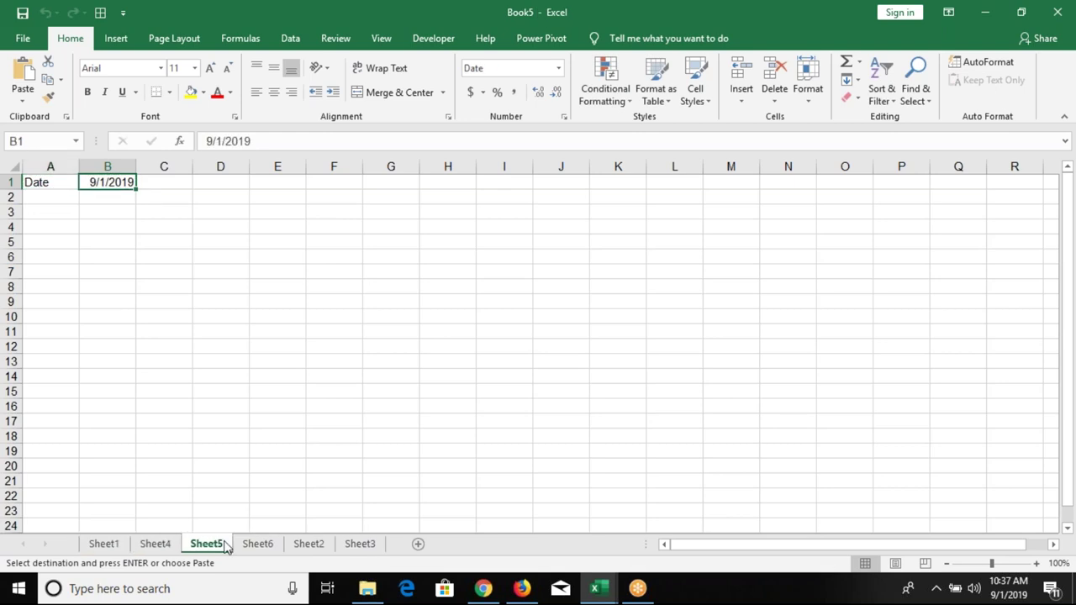
pyautogui.click(120, 548)
pyautogui.press('Escape')
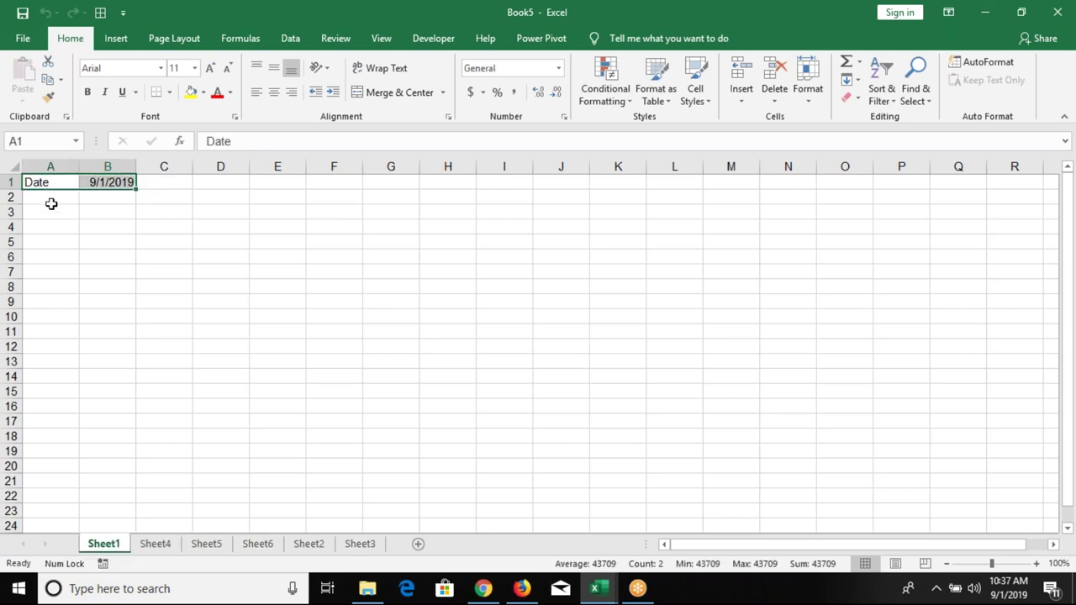
# Group Sheet1 through Sheet3 and enter Time in A2 with the current time 10:37 AM in B2.
pyautogui.click(50, 201)
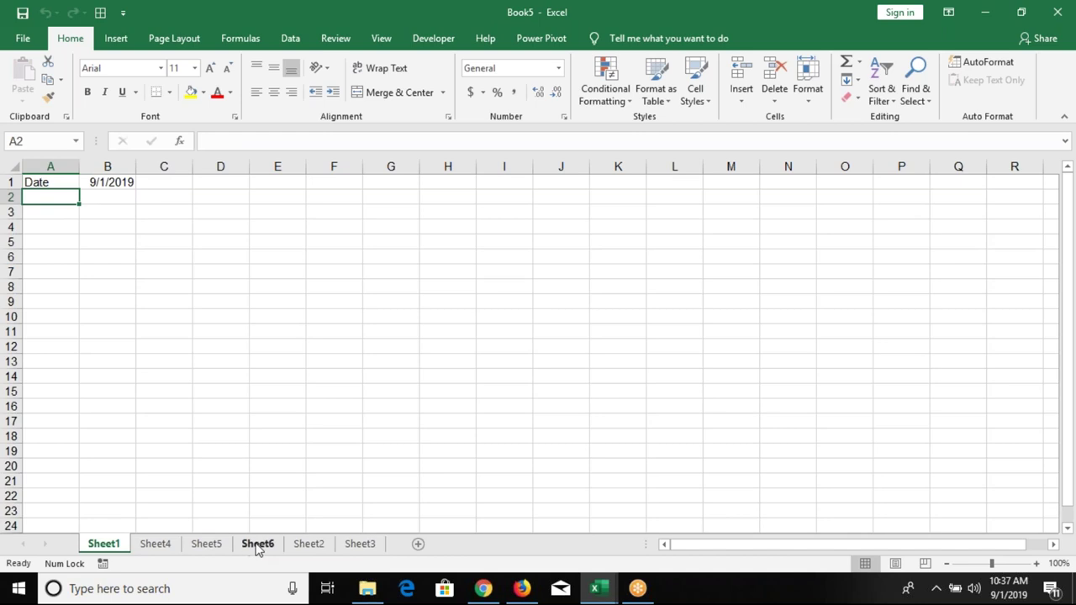
pyautogui.keyDown('shift'); pyautogui.click(344, 546); pyautogui.keyUp('shift')
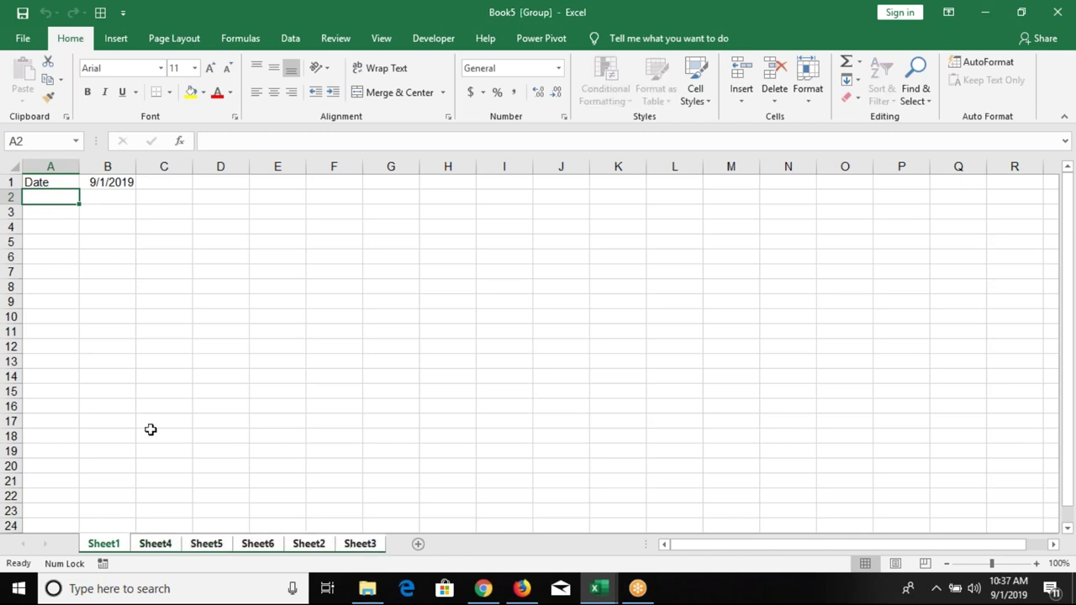
pyautogui.write('Time')
pyautogui.press('Tab')
pyautogui.hotkey('ctrl', 'shift', ';')
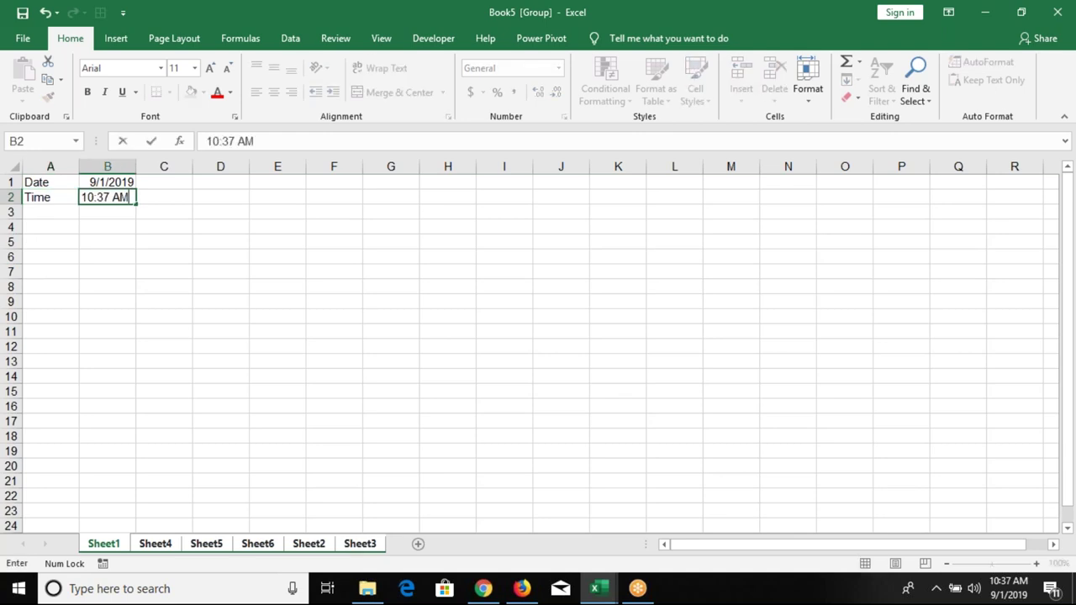
pyautogui.press('Return')
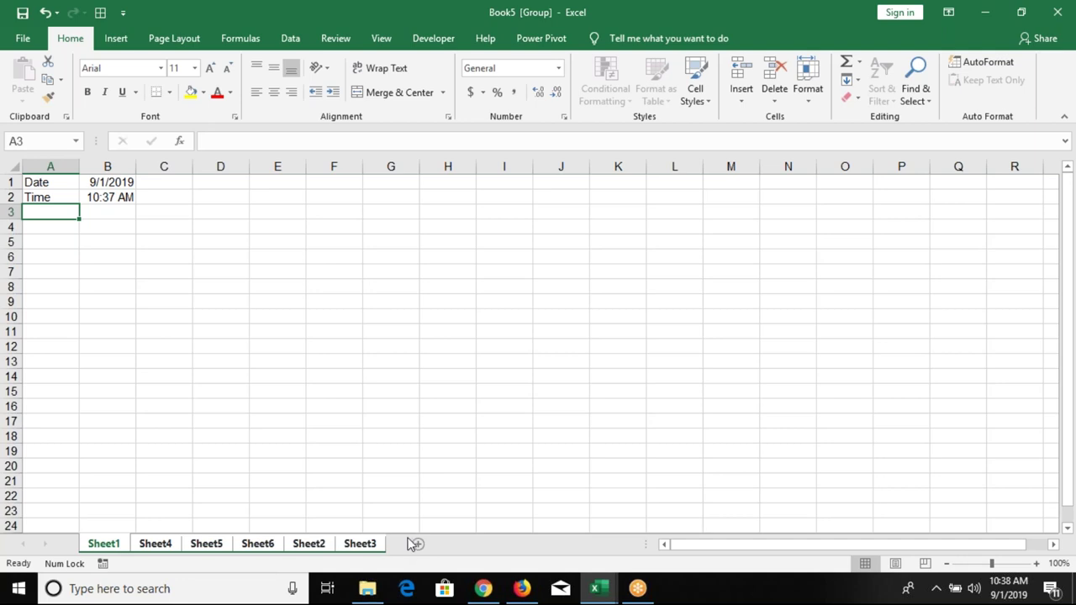
# Ungroup the sheets and review each one's Time row before returning to Sheet1.
pyautogui.click(167, 548)
pyautogui.click(204, 547)
pyautogui.click(254, 546)
pyautogui.click(303, 546)
pyautogui.click(354, 551)
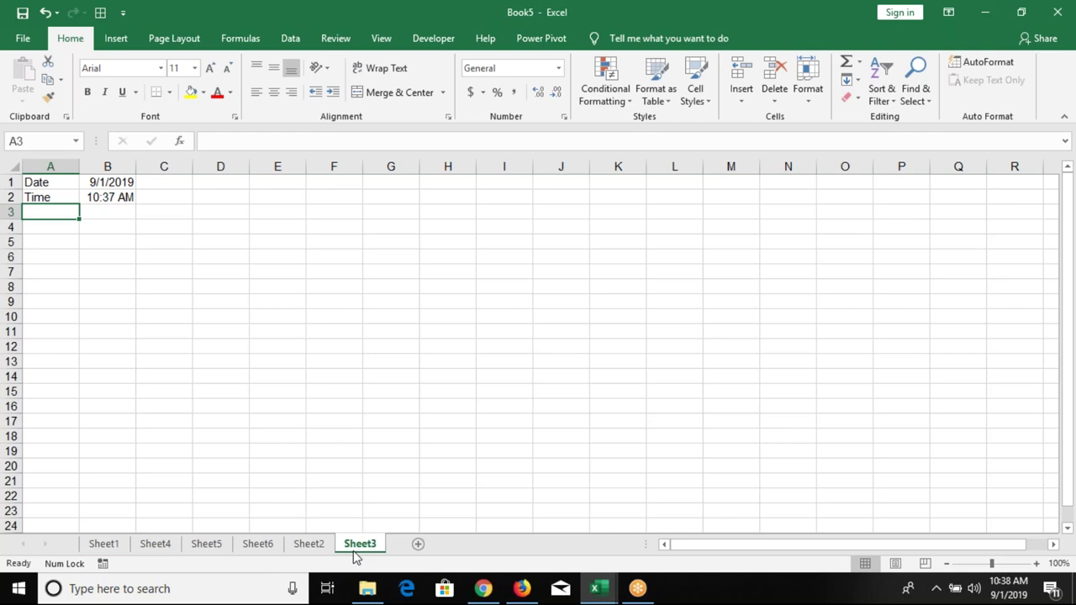
pyautogui.click(106, 546)
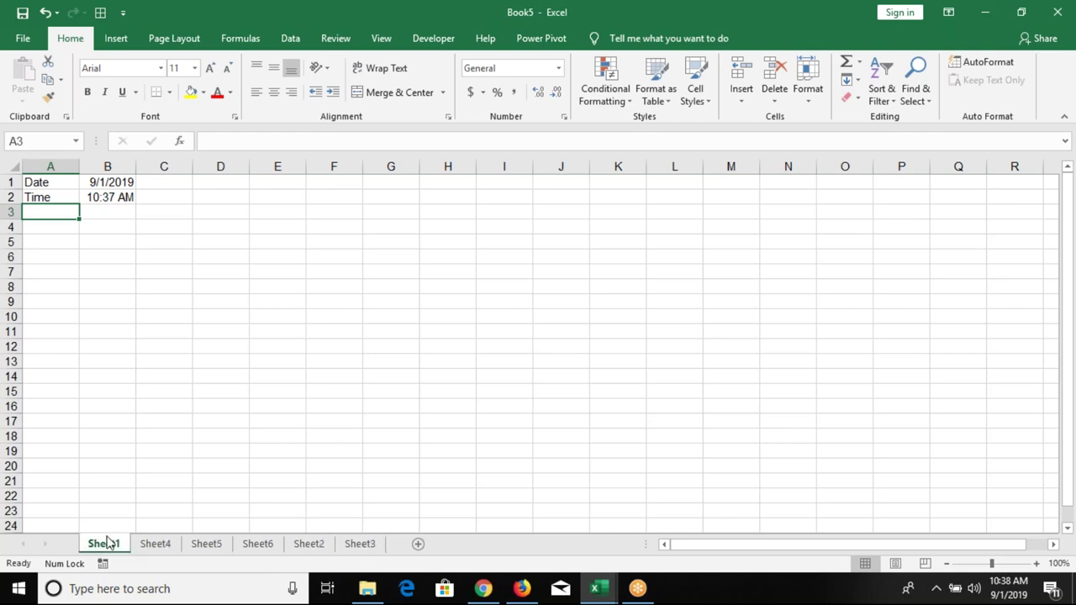
# Fill the Date and Time cells A1:B2 on Sheet1 with yellow.
pyautogui.moveTo(35, 183); pyautogui.dragTo(107, 197)
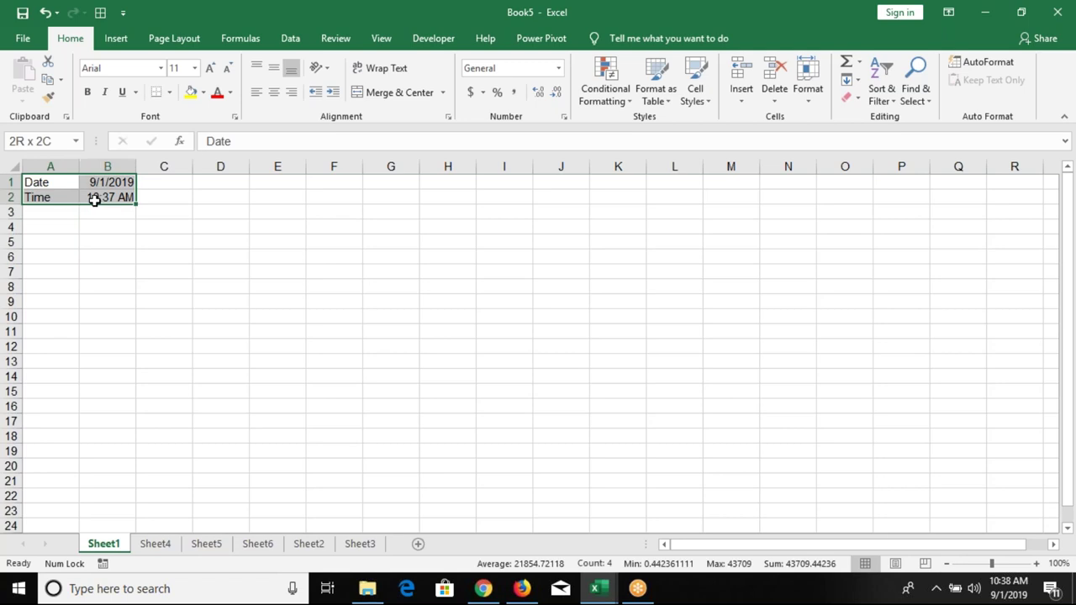
pyautogui.click(169, 91)
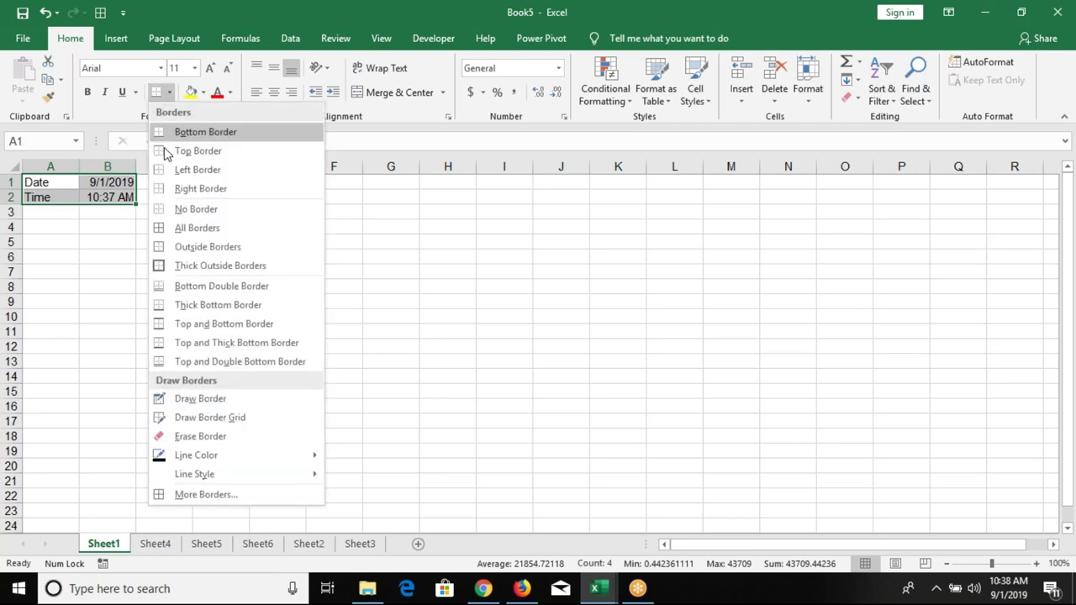
pyautogui.click(199, 95)
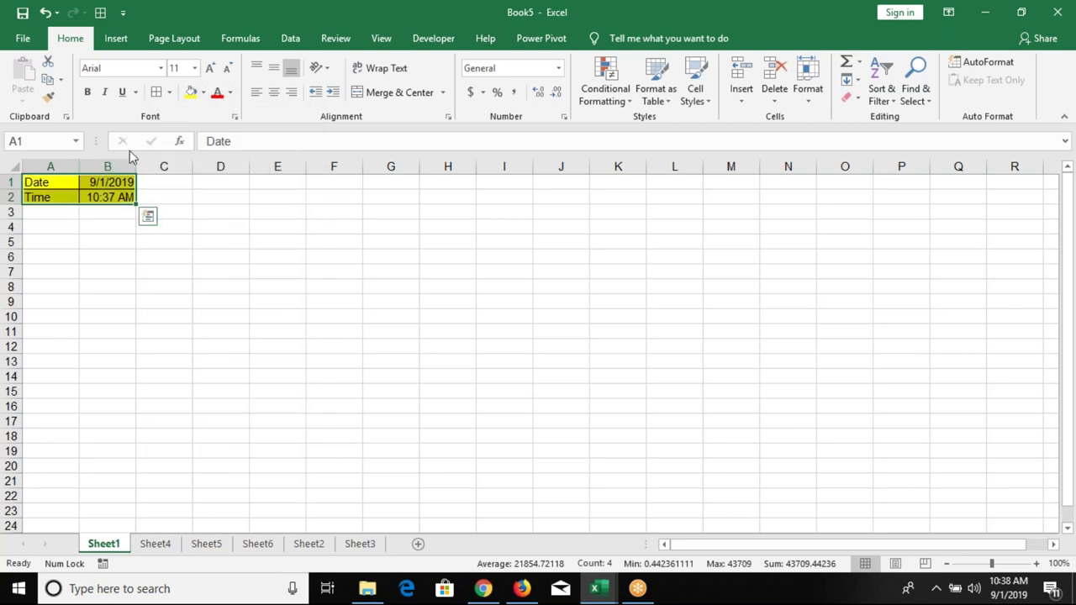
# Group all sheets and use Fill Across Worksheets with Formats to copy A1:B2's formatting.
pyautogui.keyDown('shift'); pyautogui.click(360, 547); pyautogui.keyUp('shift')
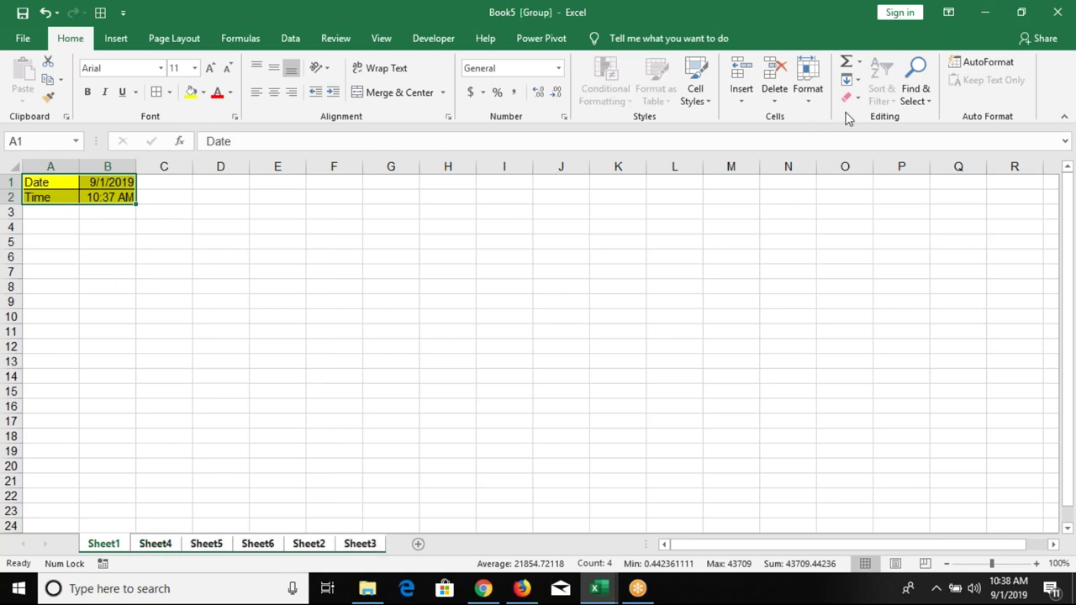
pyautogui.click(857, 89)
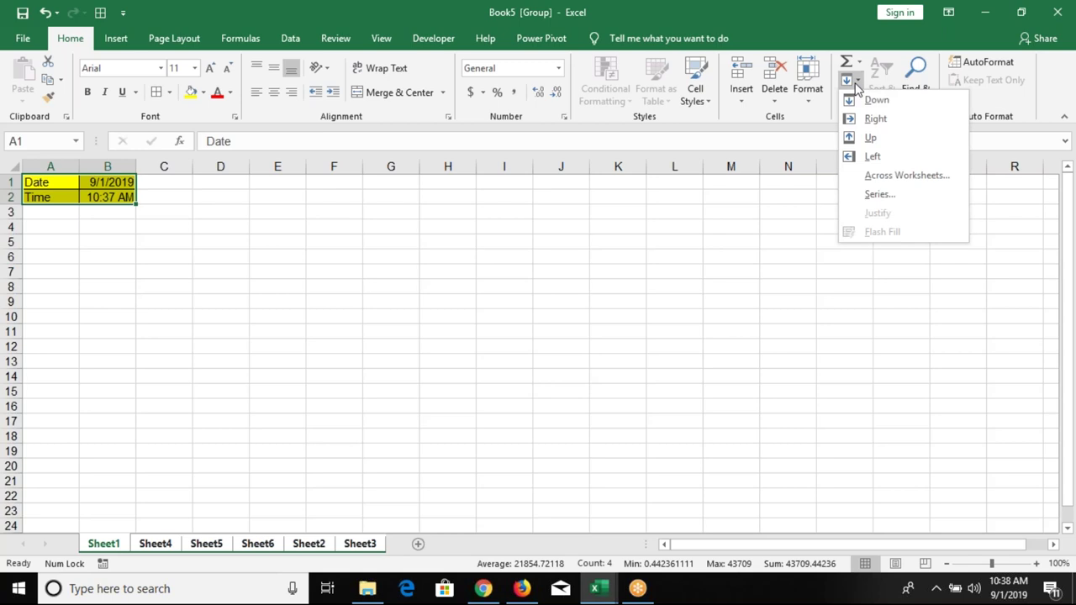
pyautogui.click(926, 179)
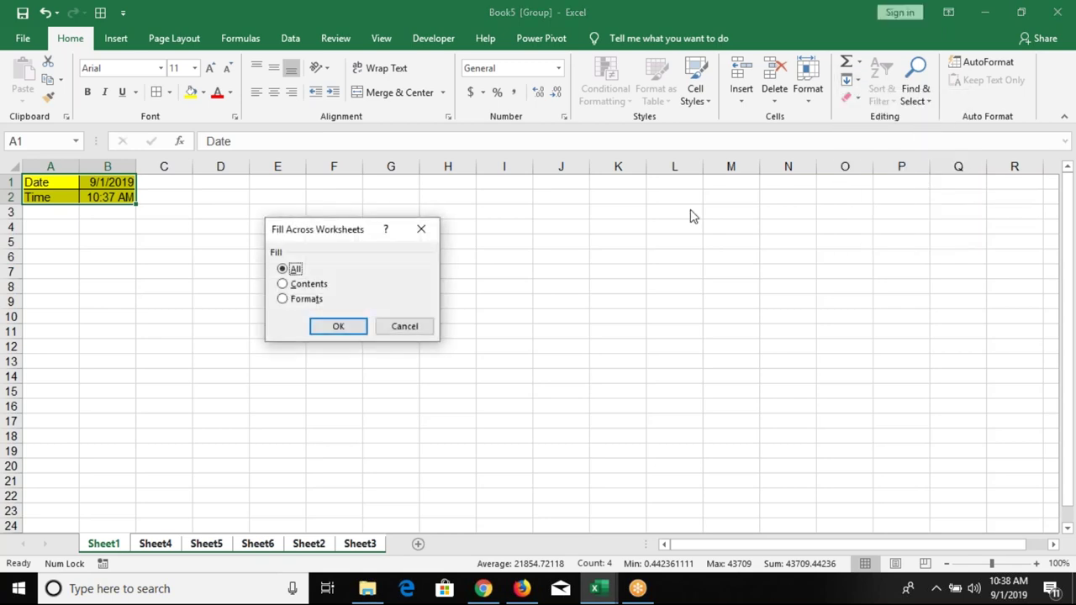
pyautogui.click(310, 286)
pyautogui.click(306, 302)
pyautogui.click(322, 331)
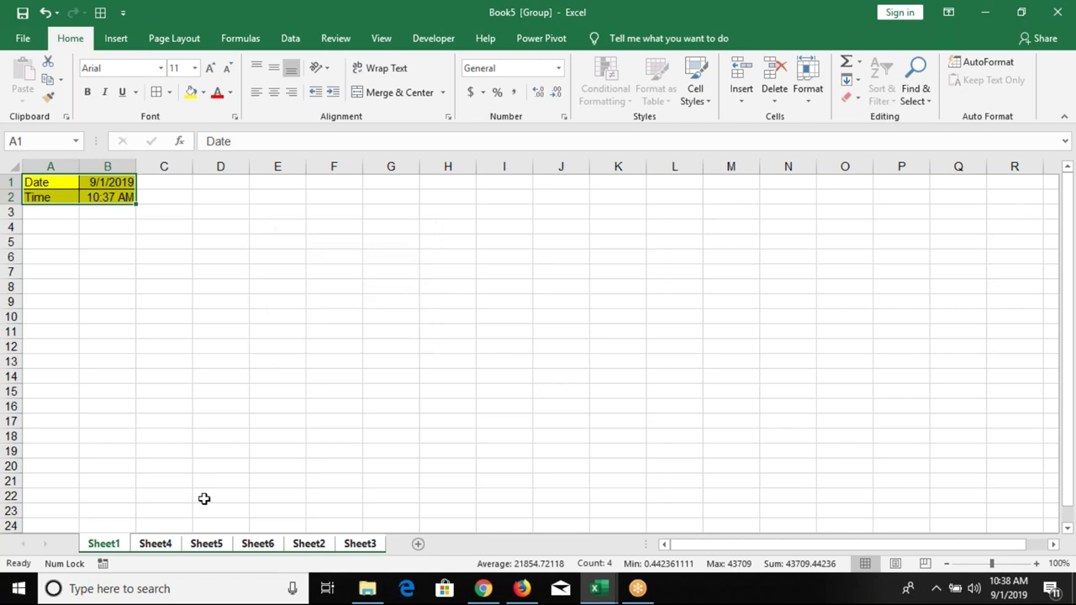
# Check Sheet5, Sheet6 and Sheet3 for the copied yellow formatting.
pyautogui.click(206, 544)
pyautogui.click(270, 546)
pyautogui.click(360, 544)
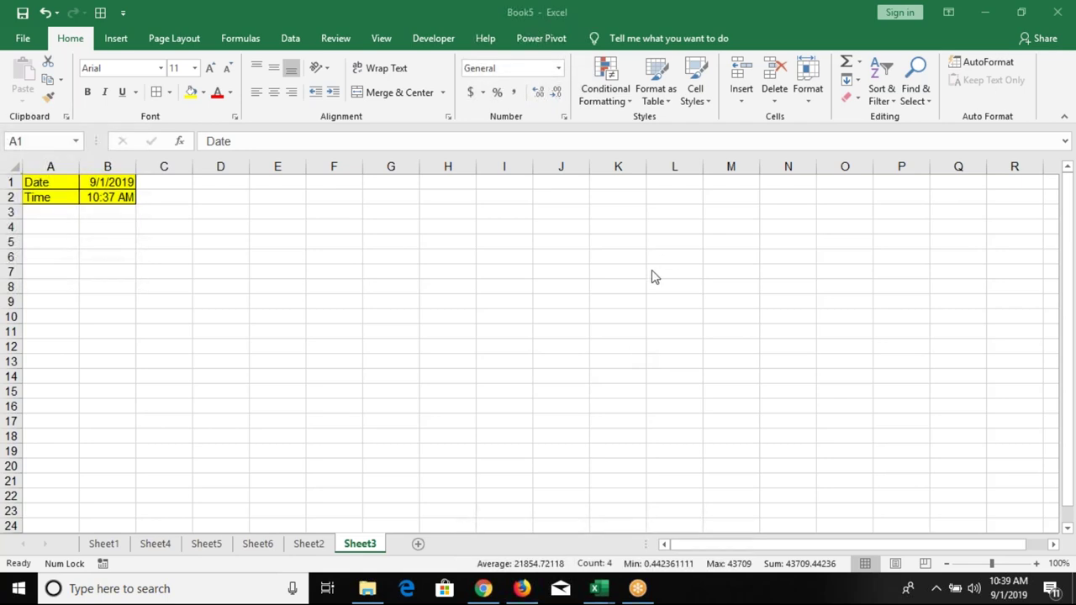
# Enter 1 in A1 and 2 in A2 on Book2's Sheet8.
pyautogui.click(858, 80)
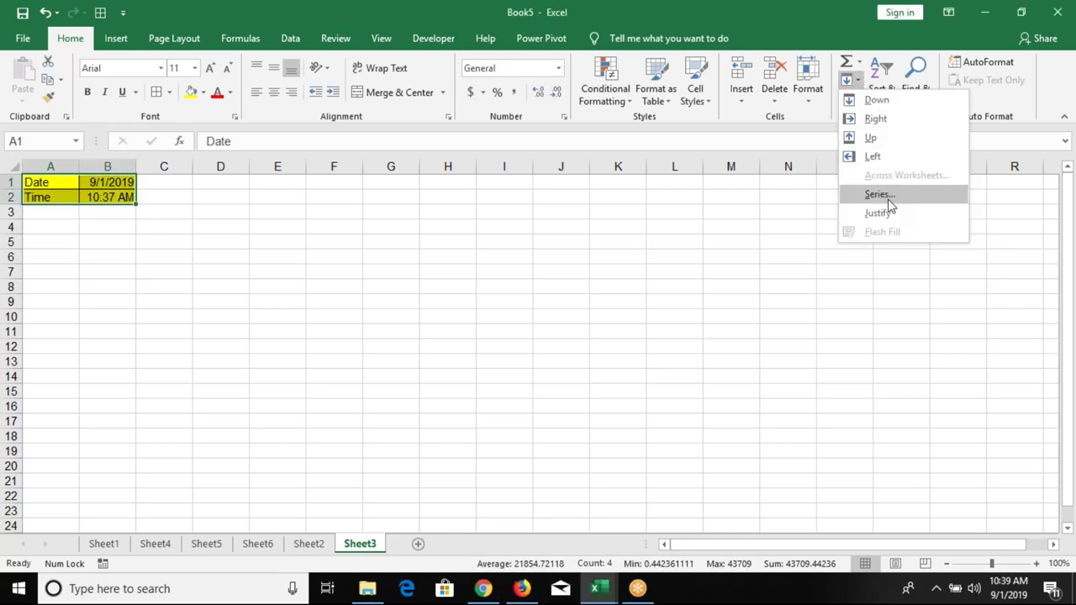
pyautogui.click(148, 216)
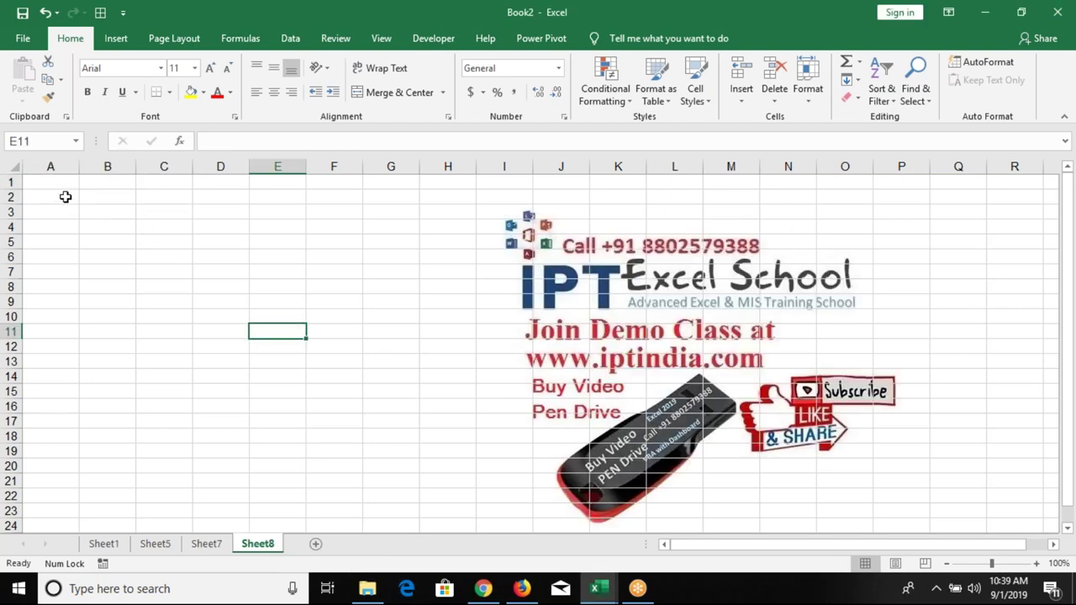
pyautogui.doubleClick(61, 190)
pyautogui.write('1')
pyautogui.press('Return')
pyautogui.write('2')
pyautogui.press('Return')
# Try filling A1:A2, undo back to just 1 in A1, and select A1:A21.
pyautogui.moveTo(59, 183); pyautogui.dragTo(88, 403)
pyautogui.hotkey('ctrl', 'z')
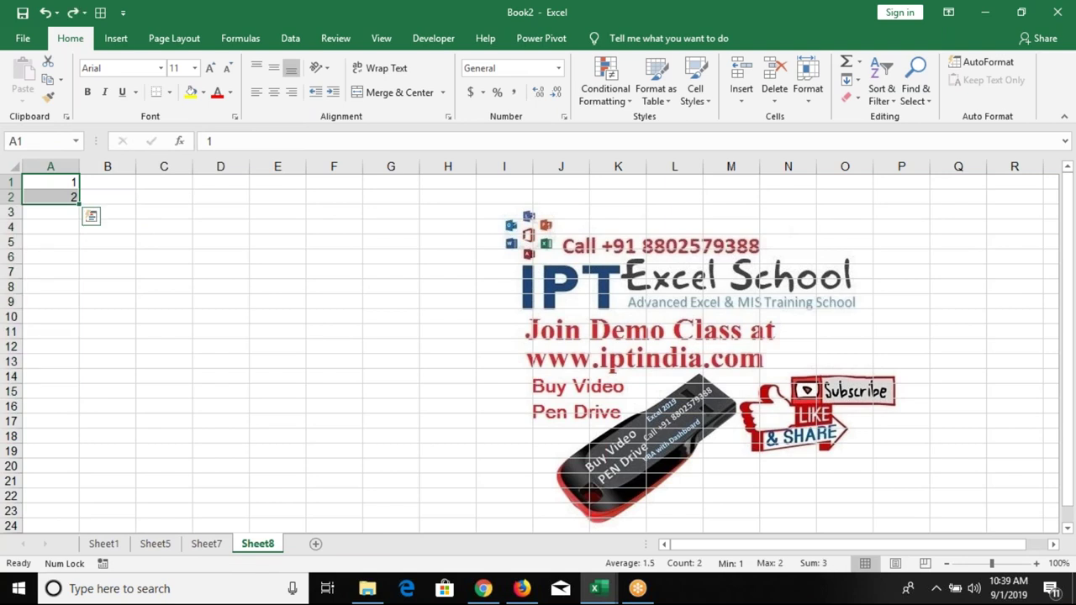
pyautogui.hotkey('ctrl', 'z')
pyautogui.moveTo(64, 184); pyautogui.dragTo(44, 483)
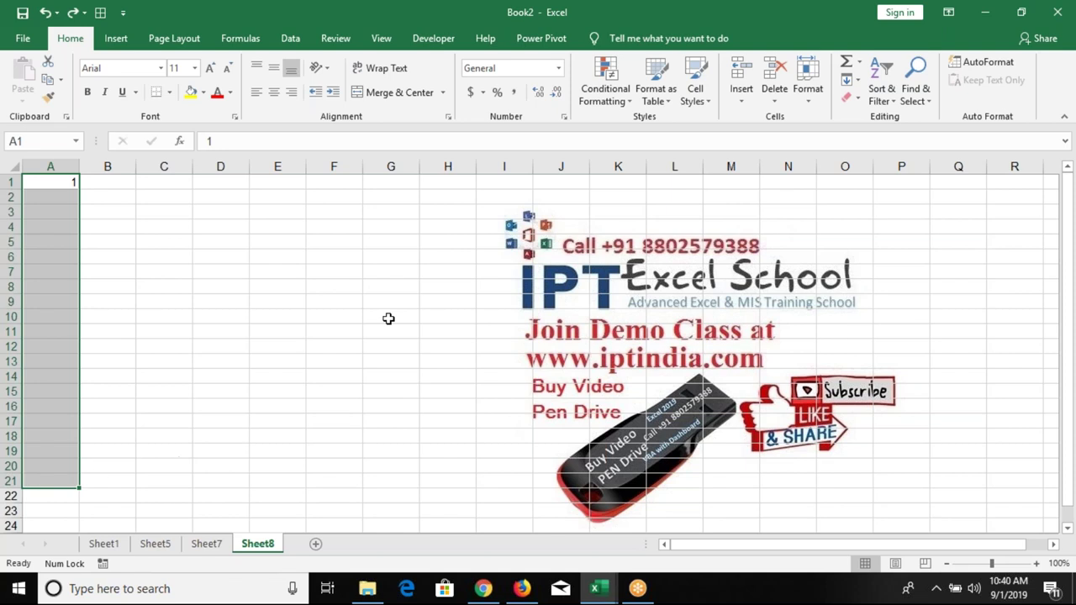
pyautogui.click(857, 85)
pyautogui.click(872, 195)
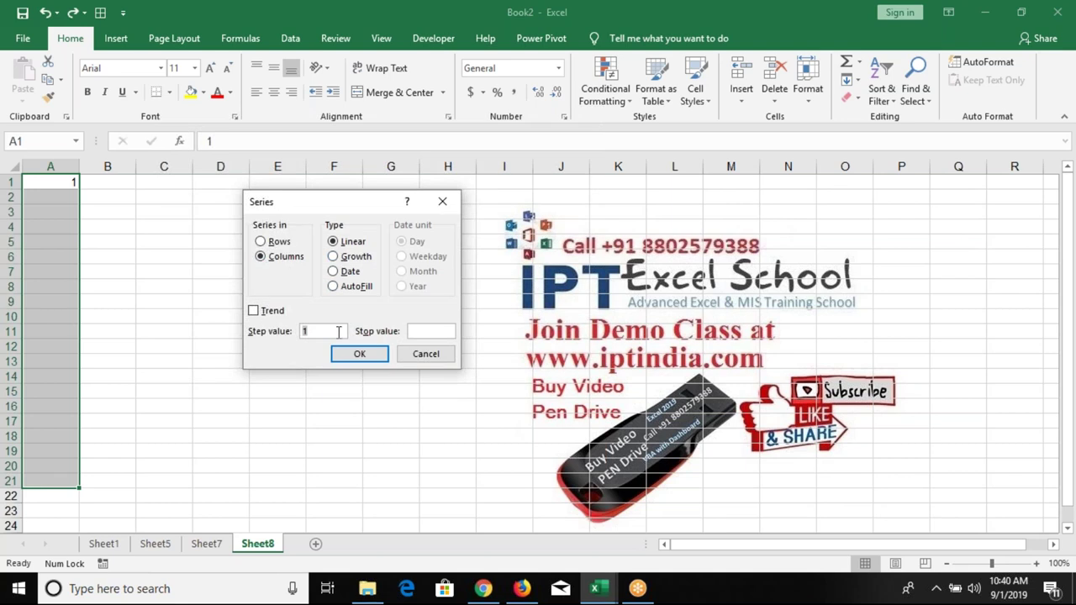
pyautogui.click(432, 335)
pyautogui.write('20')
pyautogui.click(363, 356)
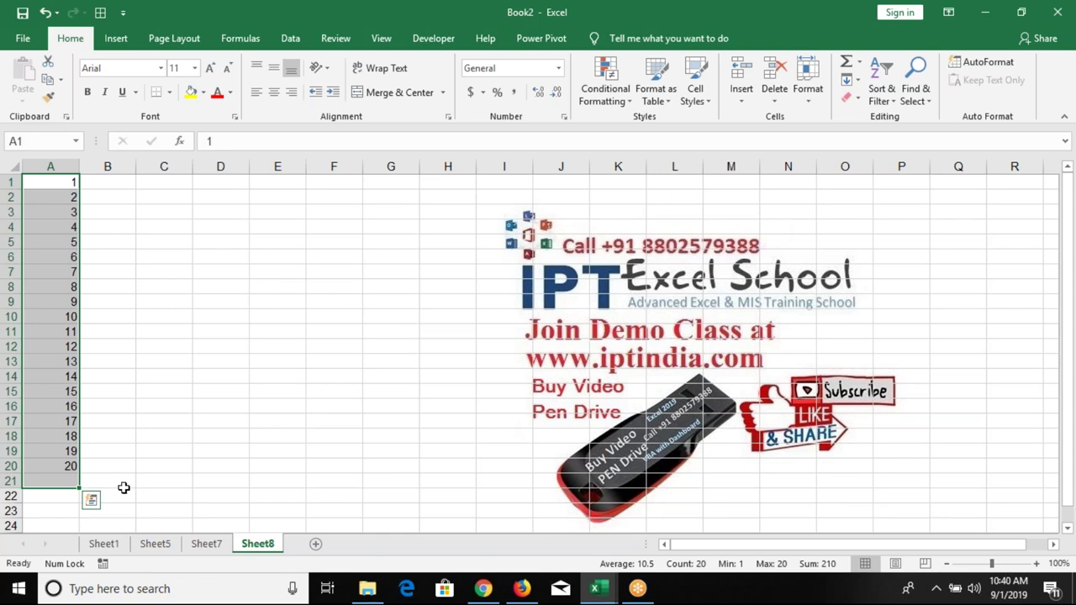
pyautogui.hotkey('ctrl', 'z')
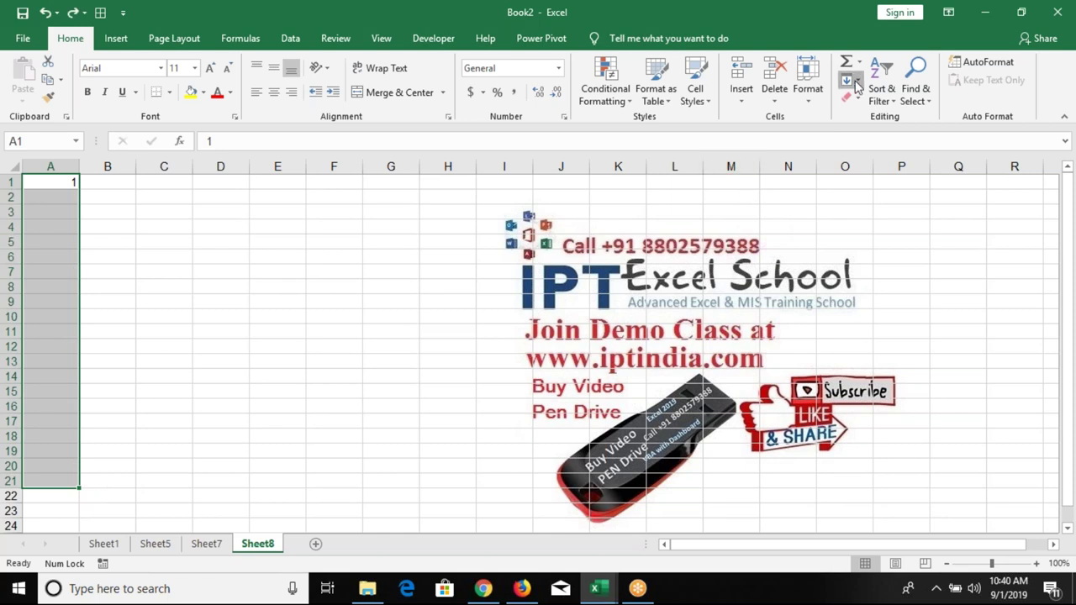
pyautogui.click(856, 82)
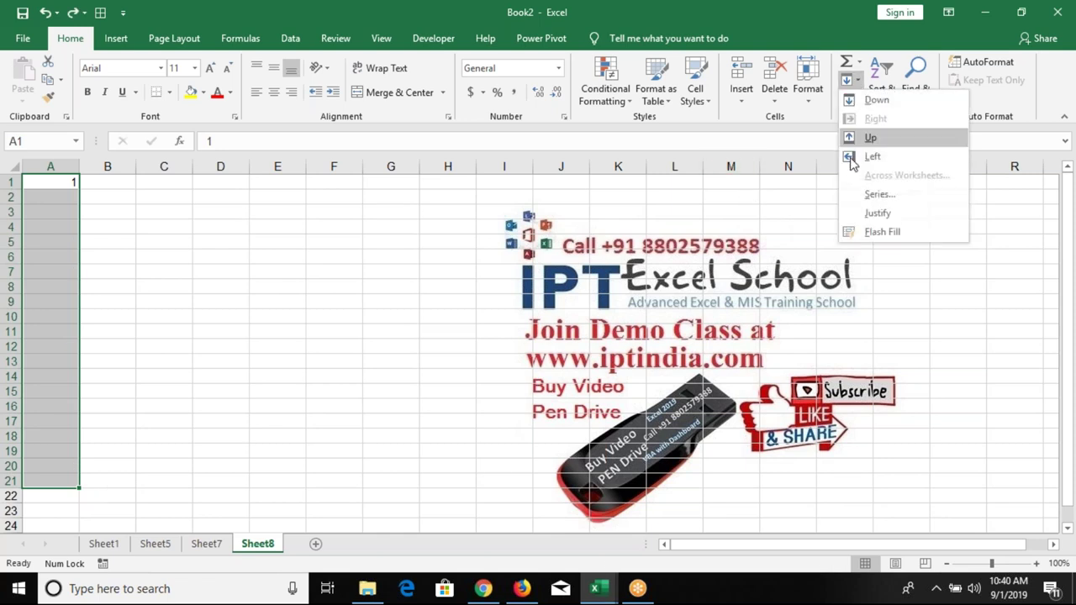
pyautogui.click(869, 198)
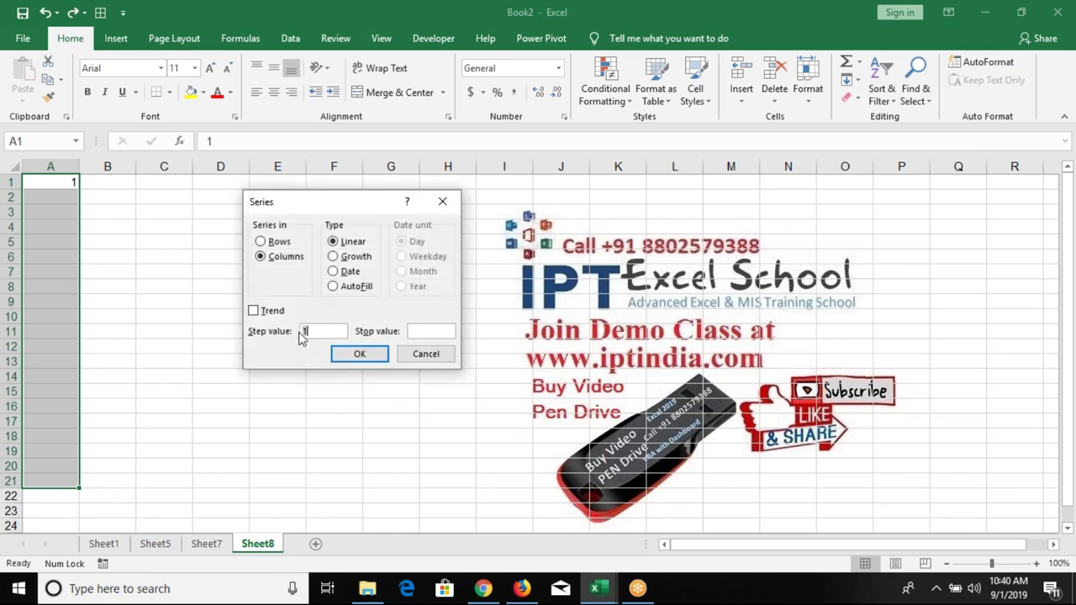
pyautogui.write('2')
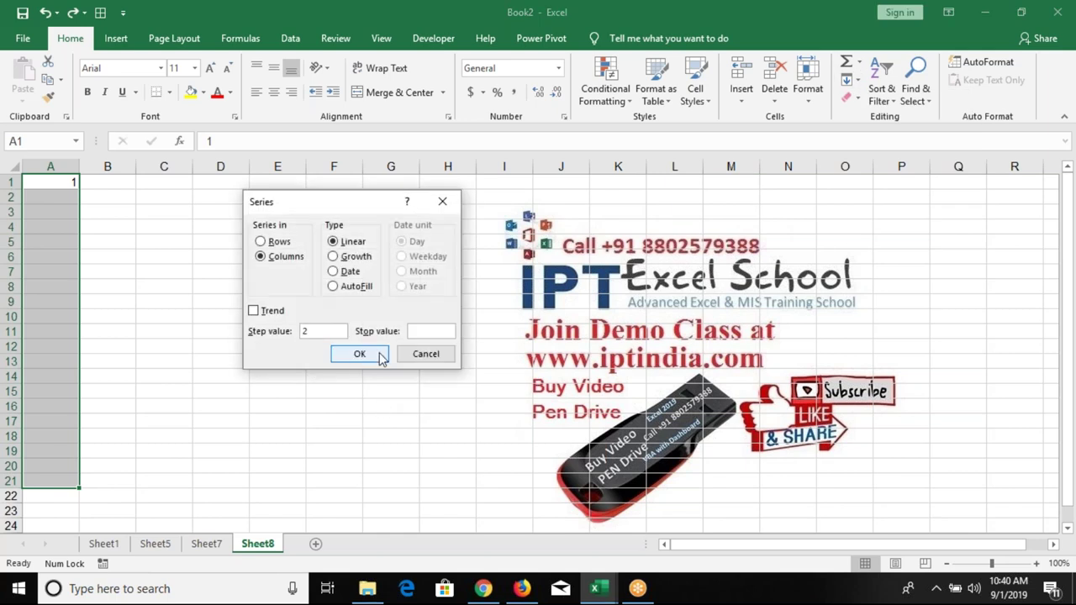
pyautogui.click(370, 357)
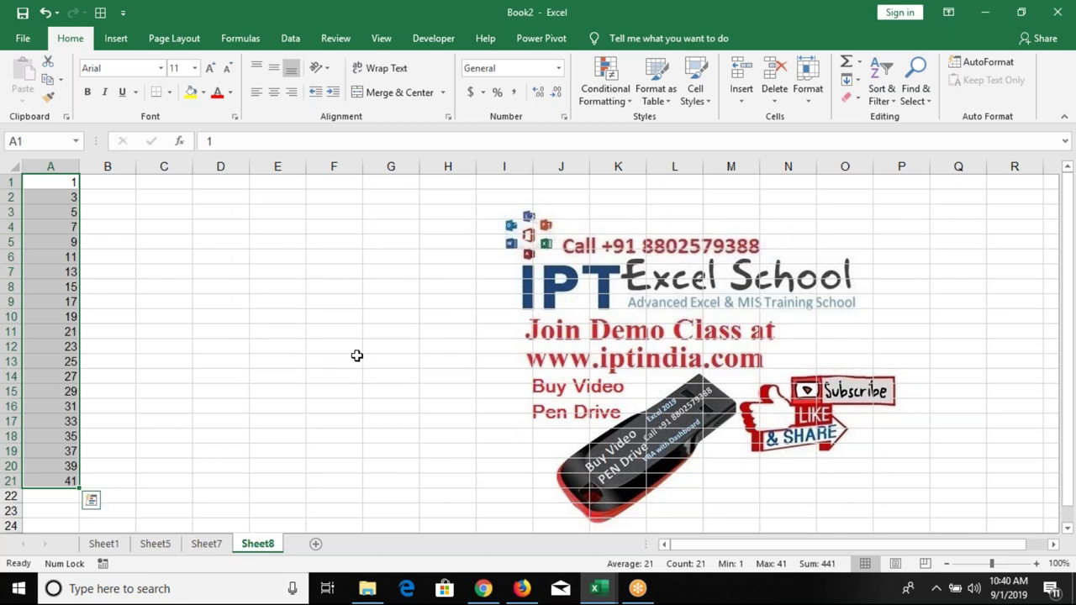
pyautogui.hotkey('ctrl', 'z')
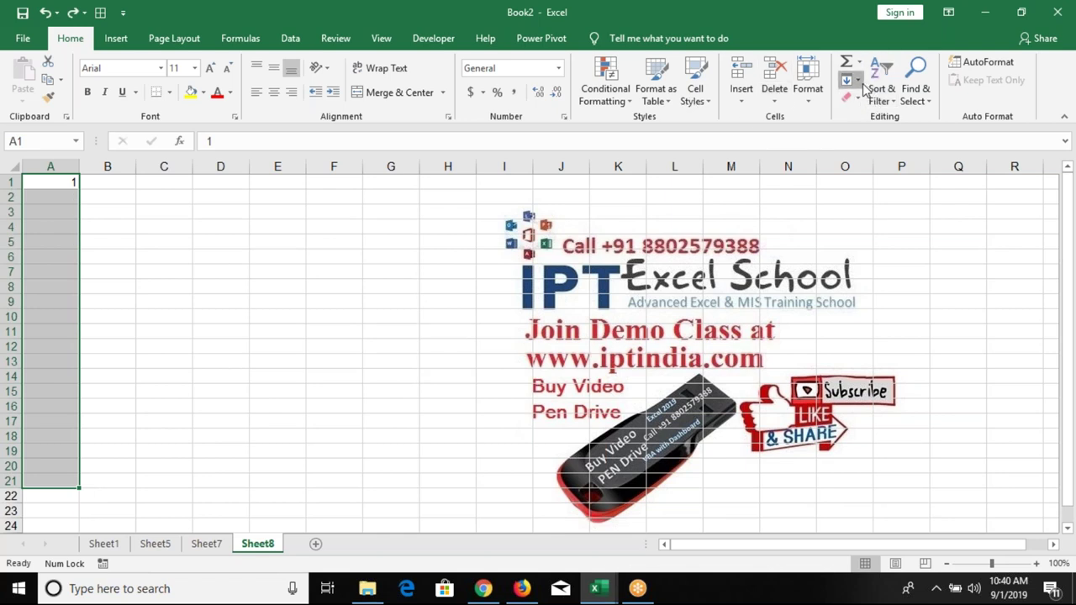
pyautogui.click(859, 81)
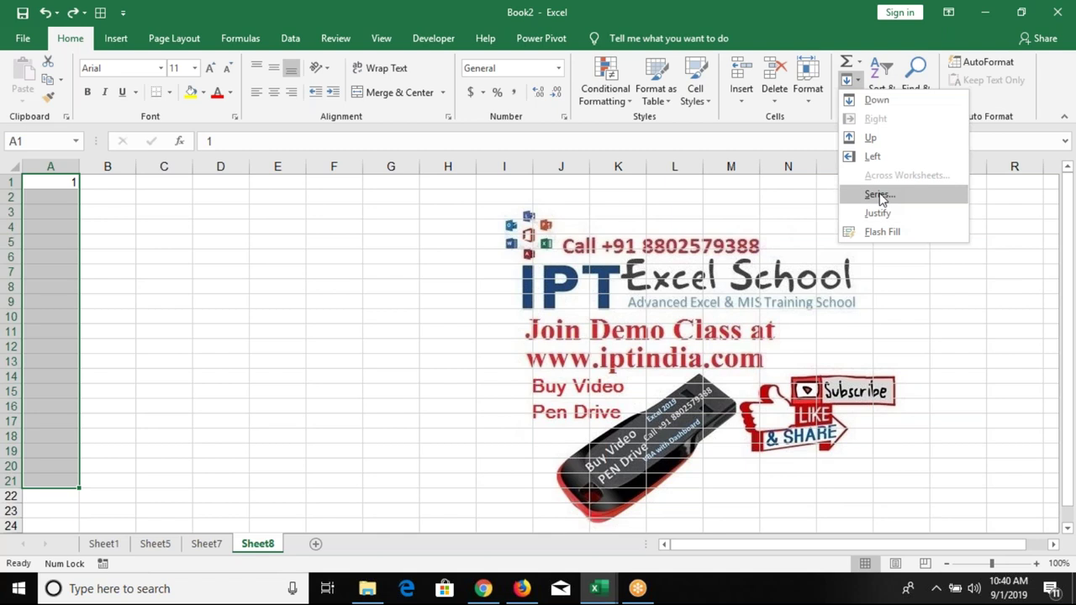
pyautogui.click(880, 196)
pyautogui.click(351, 259)
pyautogui.click(309, 331)
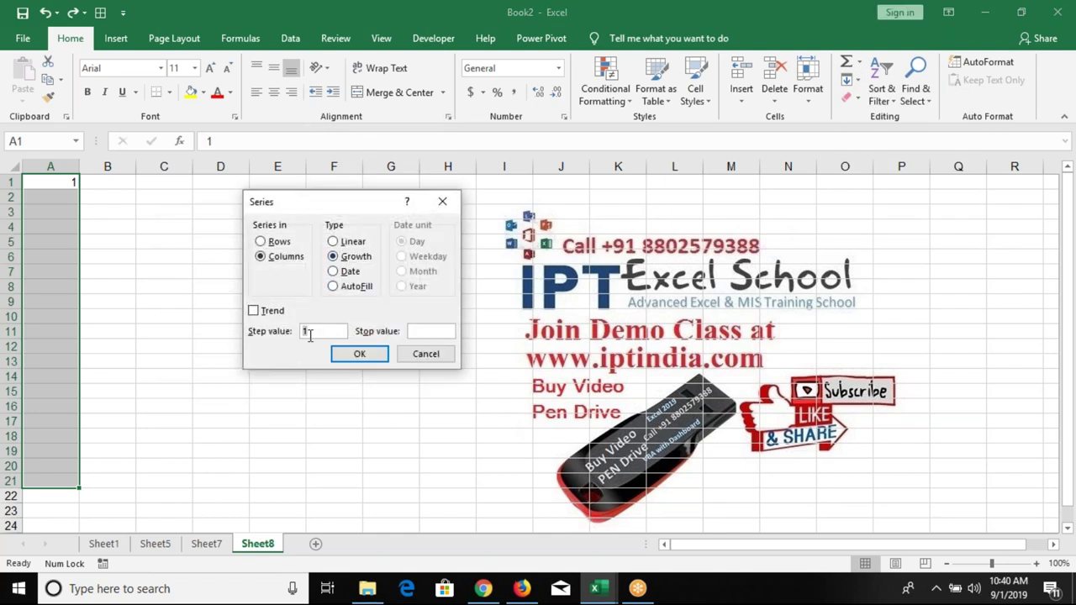
pyautogui.write('2')
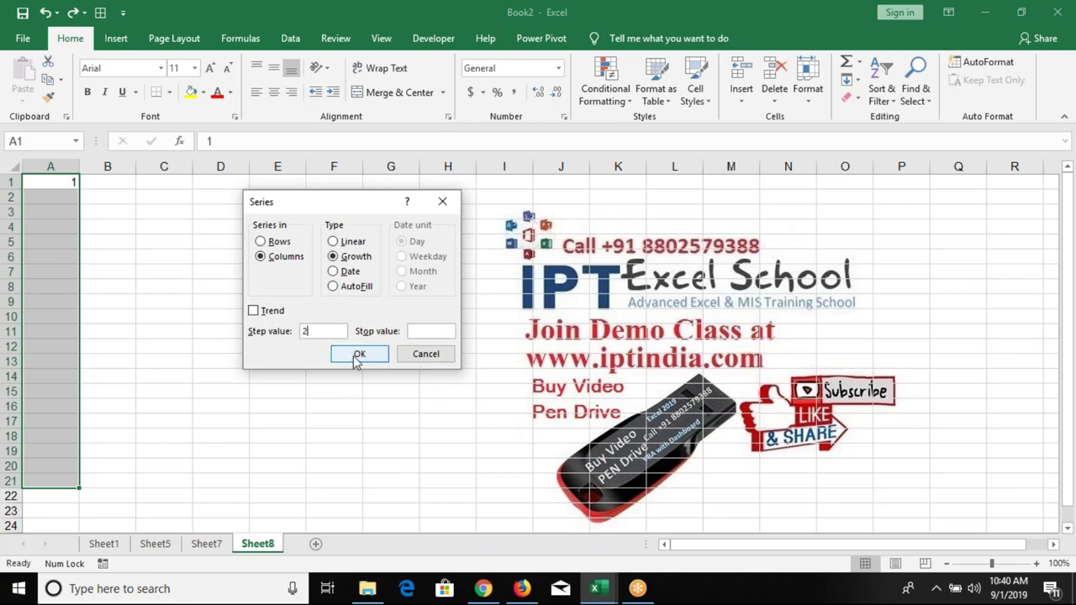
pyautogui.click(355, 358)
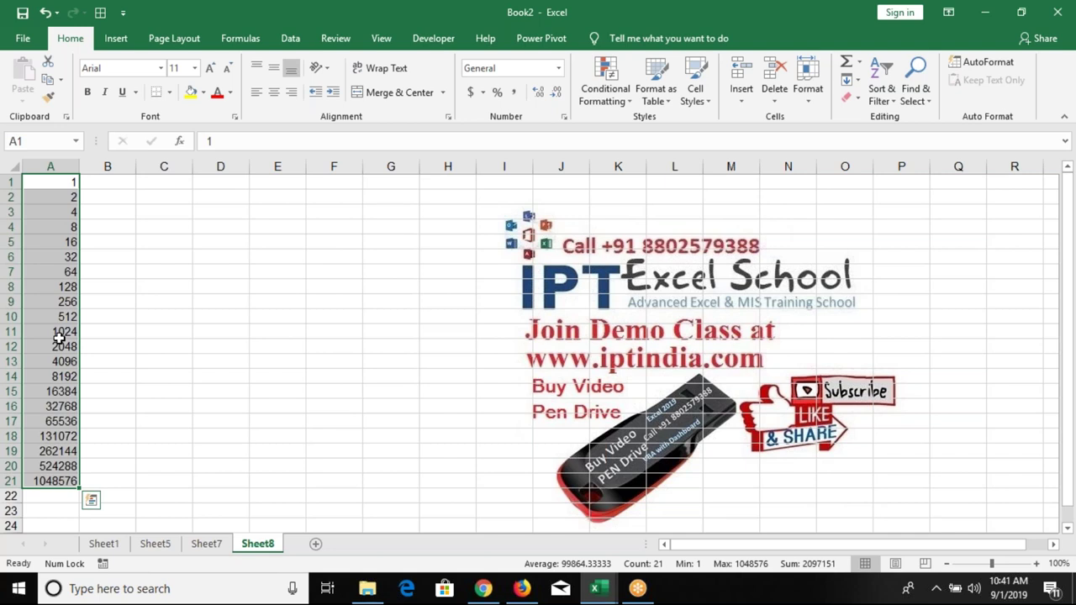
pyautogui.hotkey('ctrl', 'z')
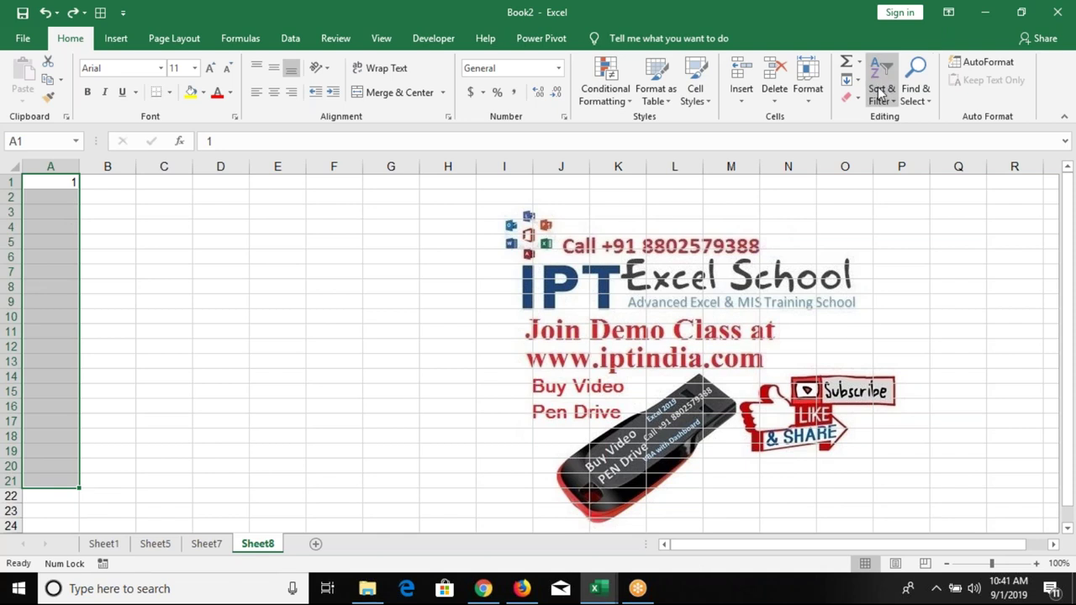
# Enter the date 8/1 in cell A1.
pyautogui.click(856, 81)
pyautogui.click(875, 194)
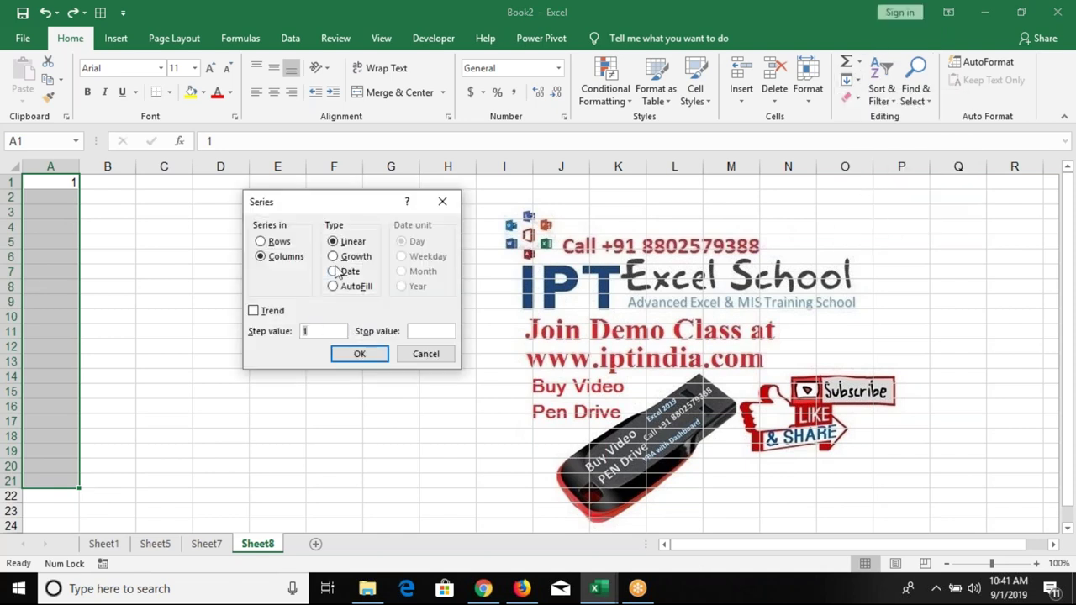
pyautogui.press('Escape')
pyautogui.click(67, 196)
pyautogui.click(56, 177)
pyautogui.write('8/1')
pyautogui.press('Return')
# Undo a daily fill to 18-Aug, then fill A1:A21 with a weekday date series.
pyautogui.click(64, 185)
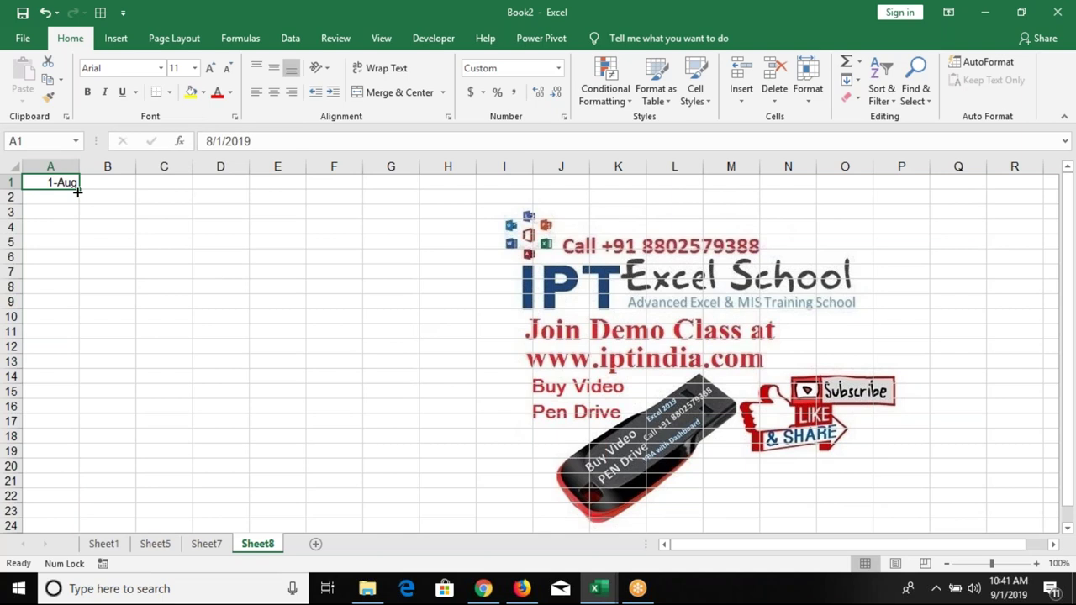
pyautogui.moveTo(79, 189); pyautogui.dragTo(78, 450)
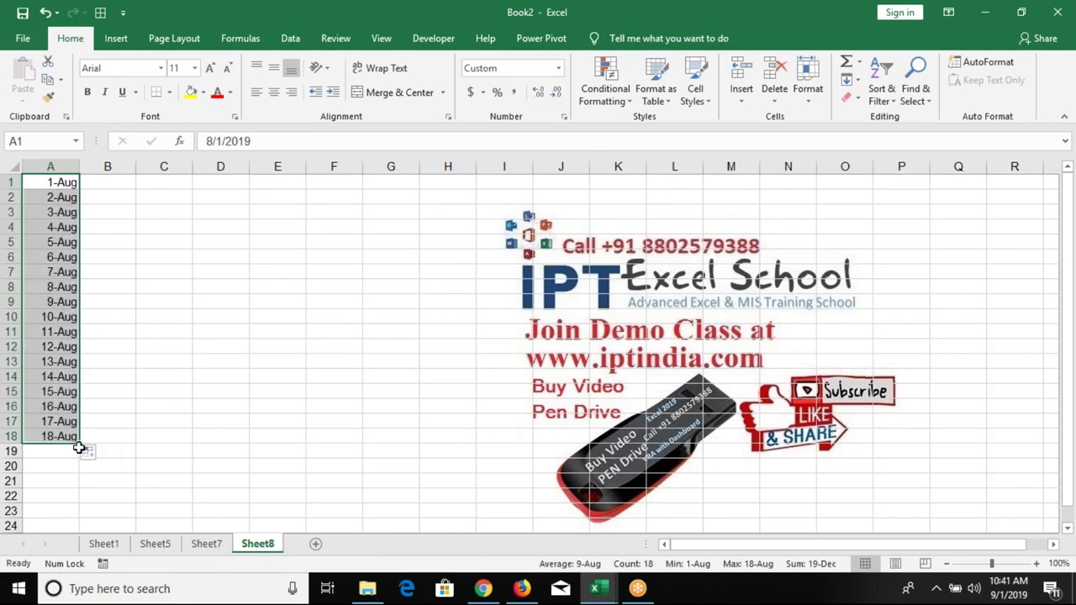
pyautogui.hotkey('ctrl', 'z')
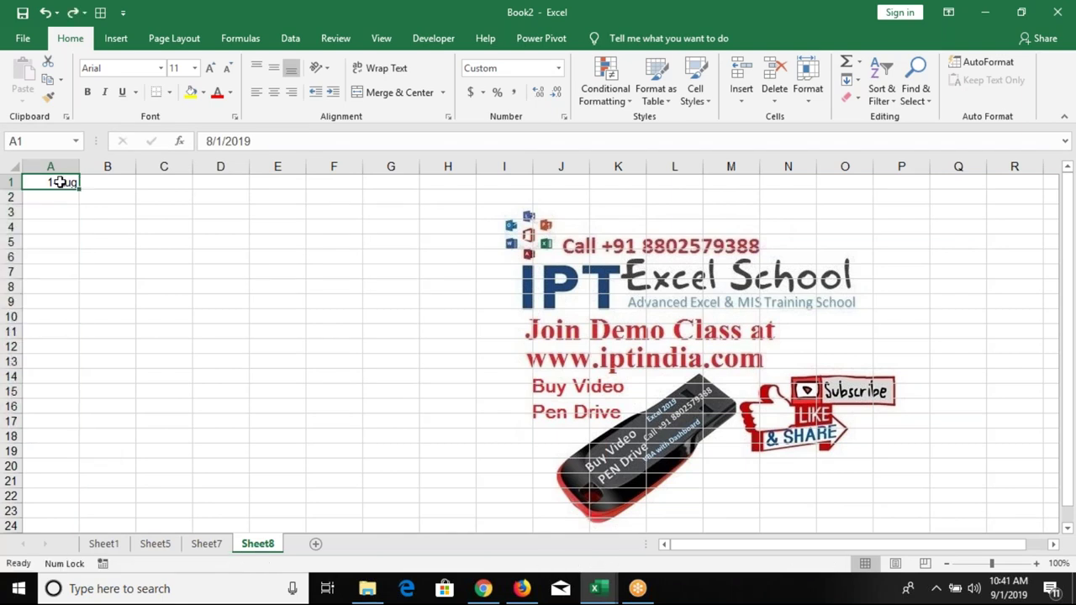
pyautogui.moveTo(62, 181); pyautogui.dragTo(38, 483)
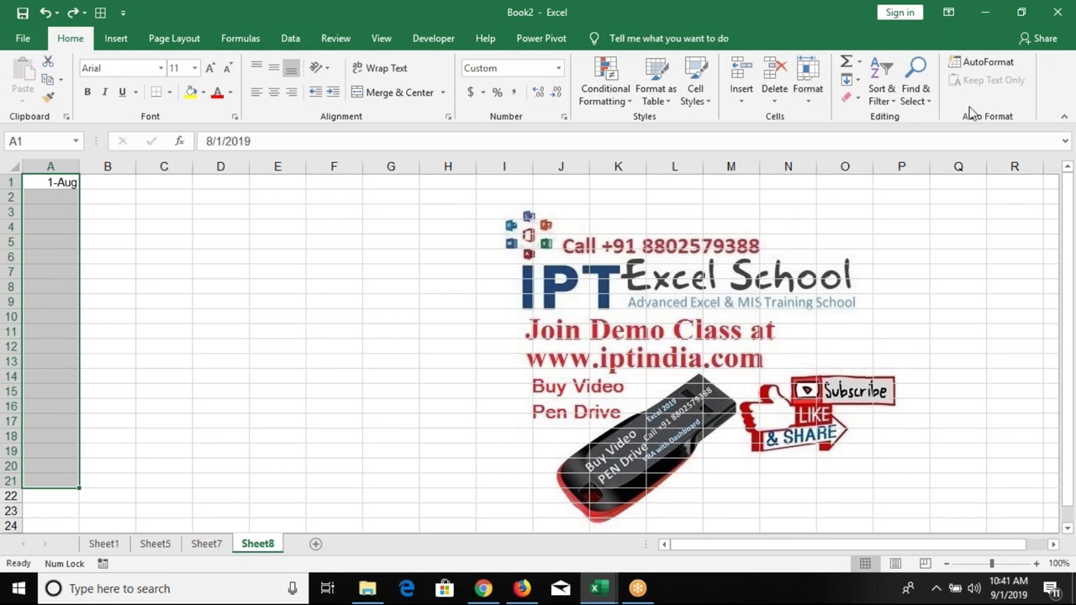
pyautogui.click(856, 84)
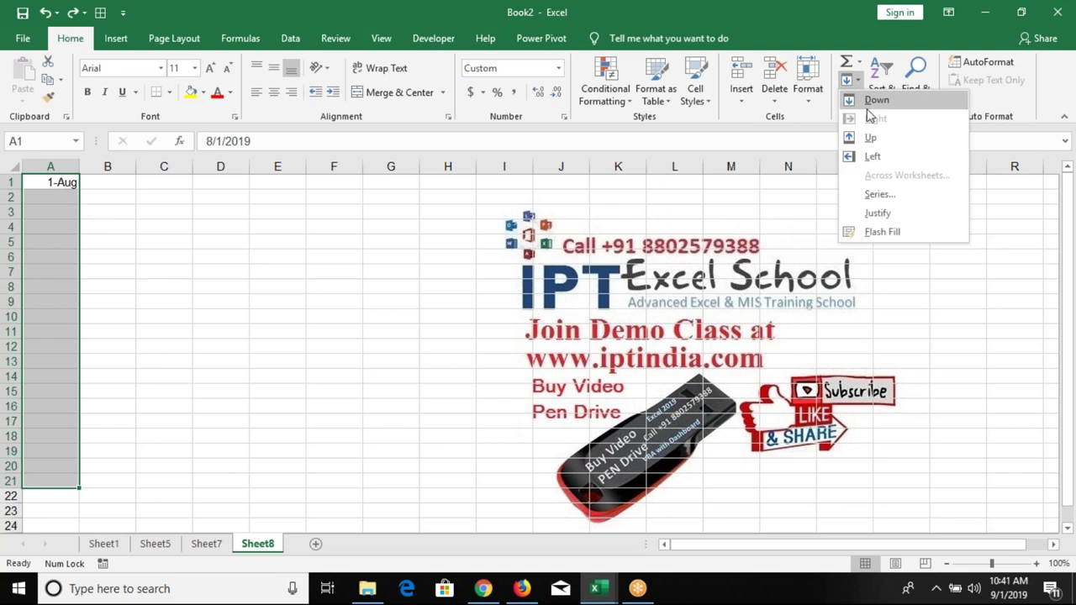
pyautogui.click(890, 198)
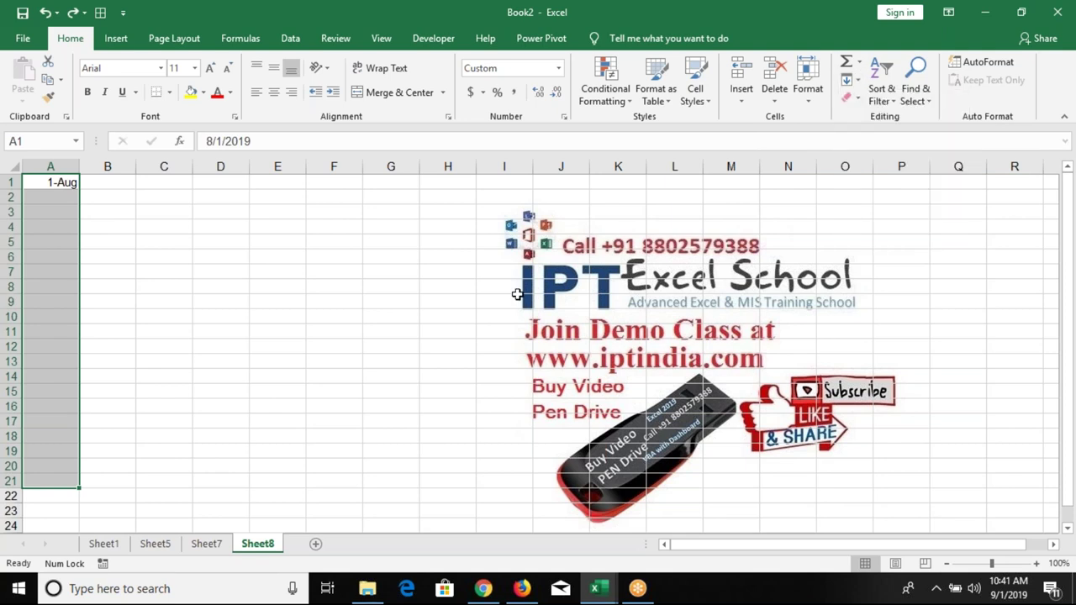
pyautogui.click(414, 244)
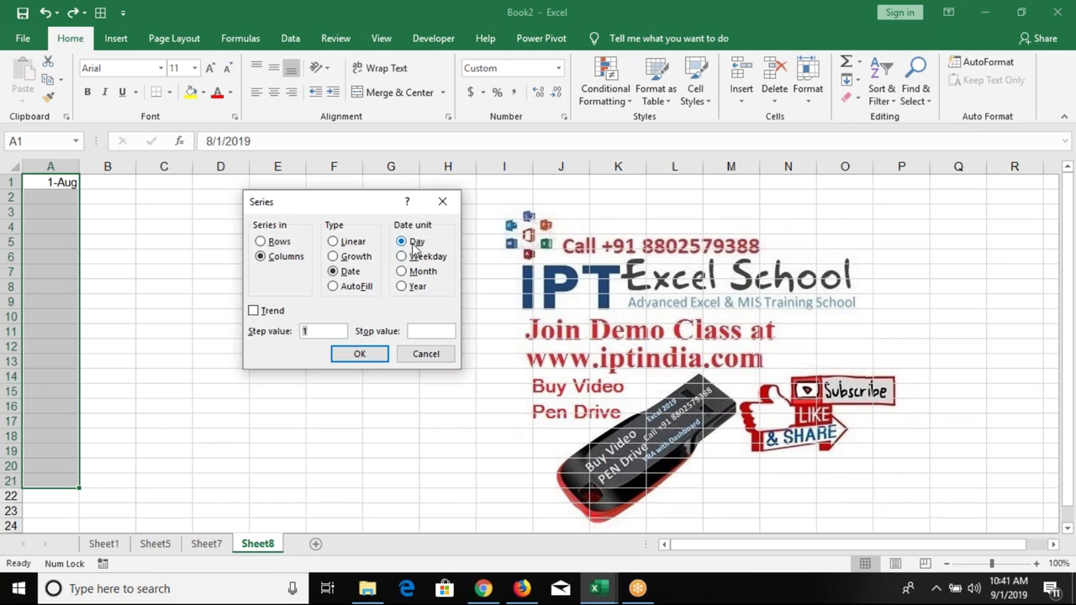
pyautogui.click(417, 258)
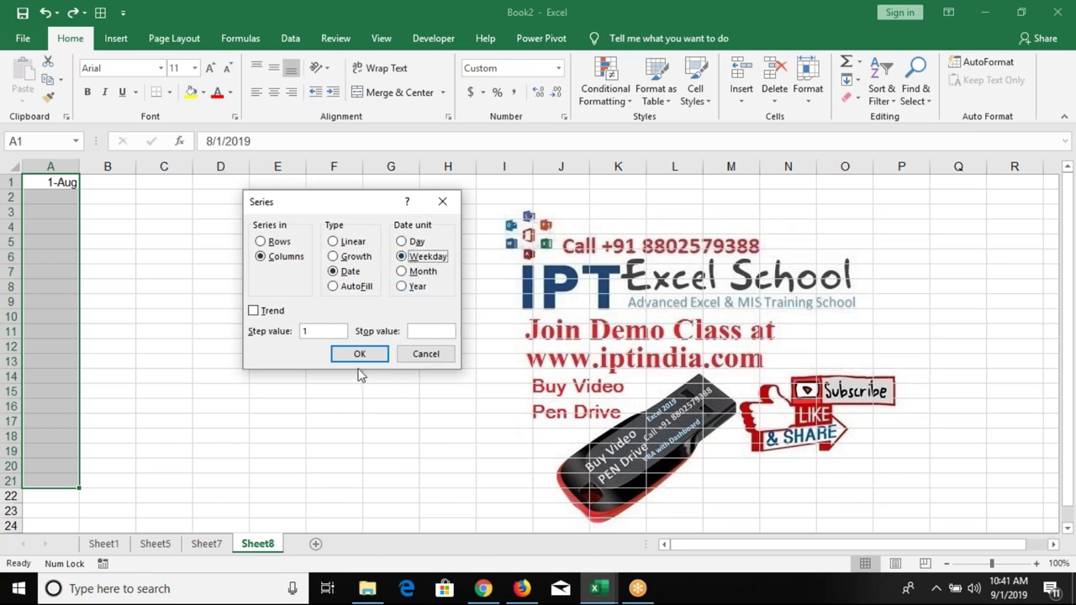
pyautogui.click(360, 360)
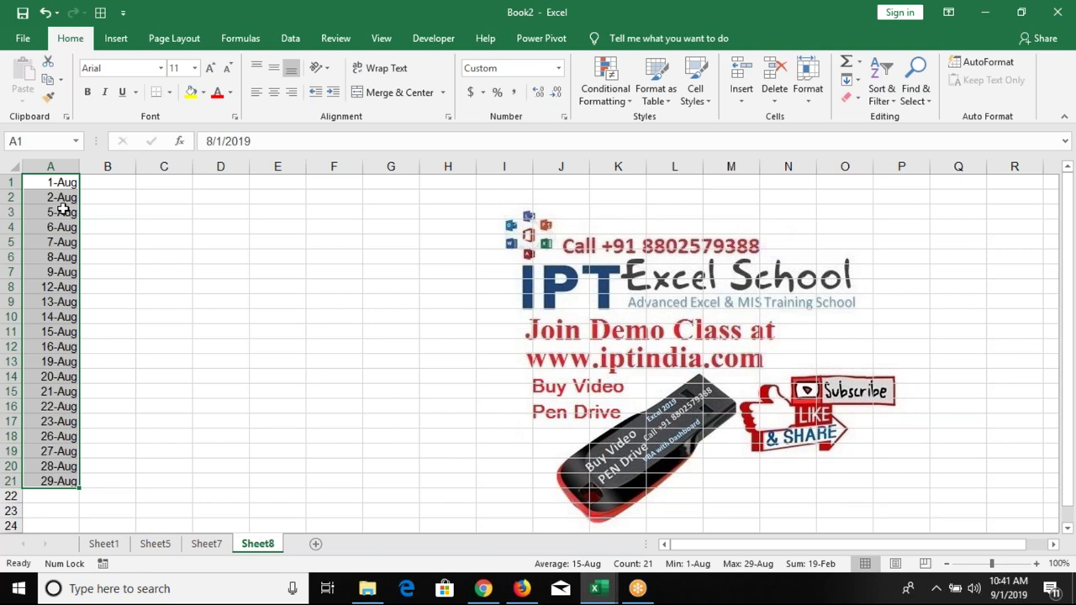
# Refill column A with monthly, then yearly date series, and undo back to weekday dates.
pyautogui.click(854, 82)
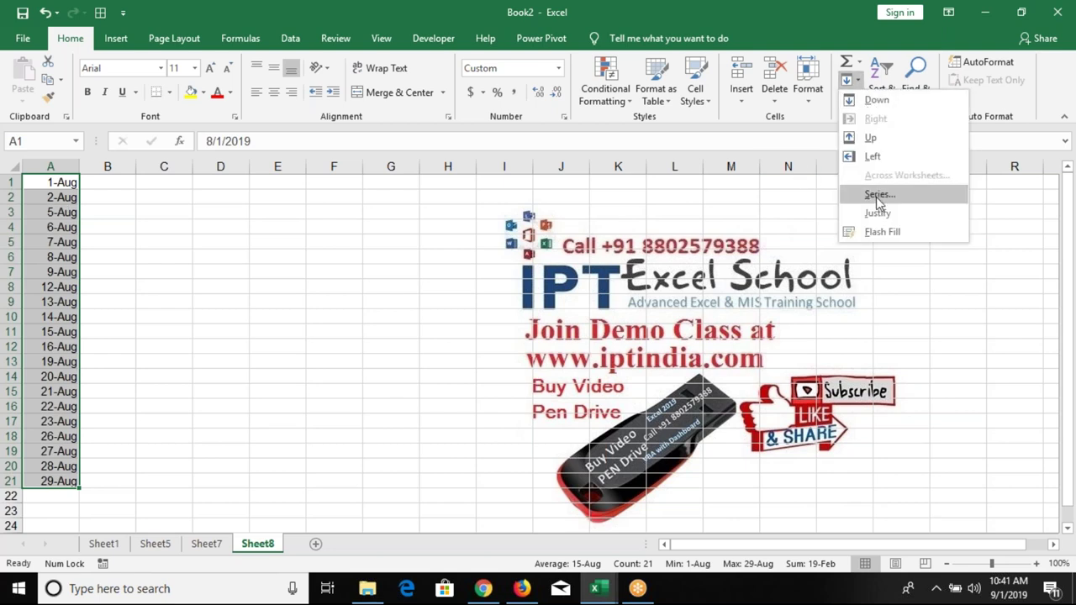
pyautogui.click(876, 197)
pyautogui.click(402, 272)
pyautogui.click(353, 360)
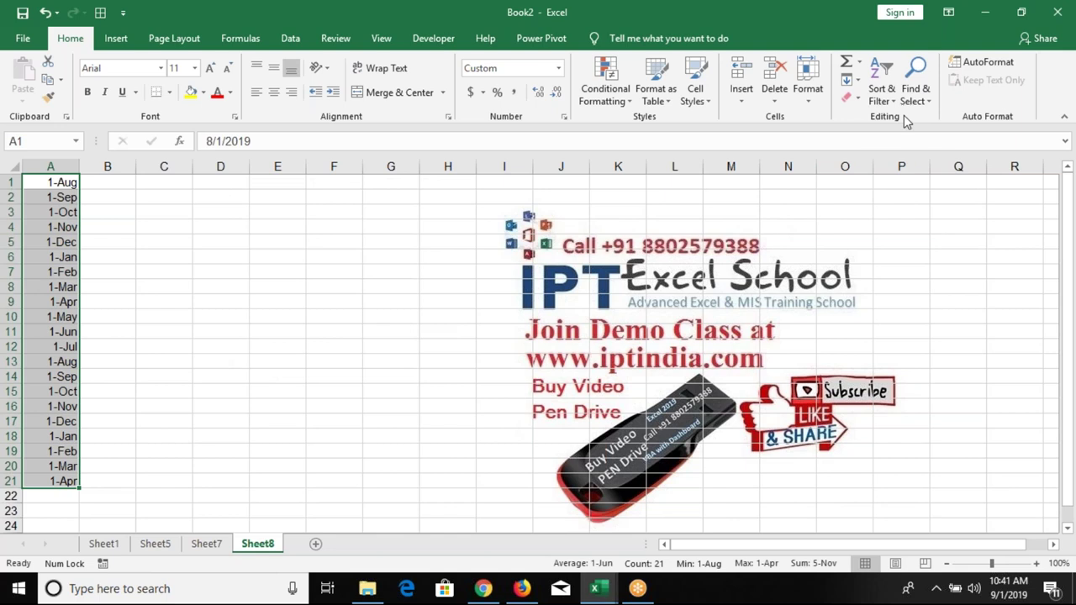
pyautogui.click(854, 81)
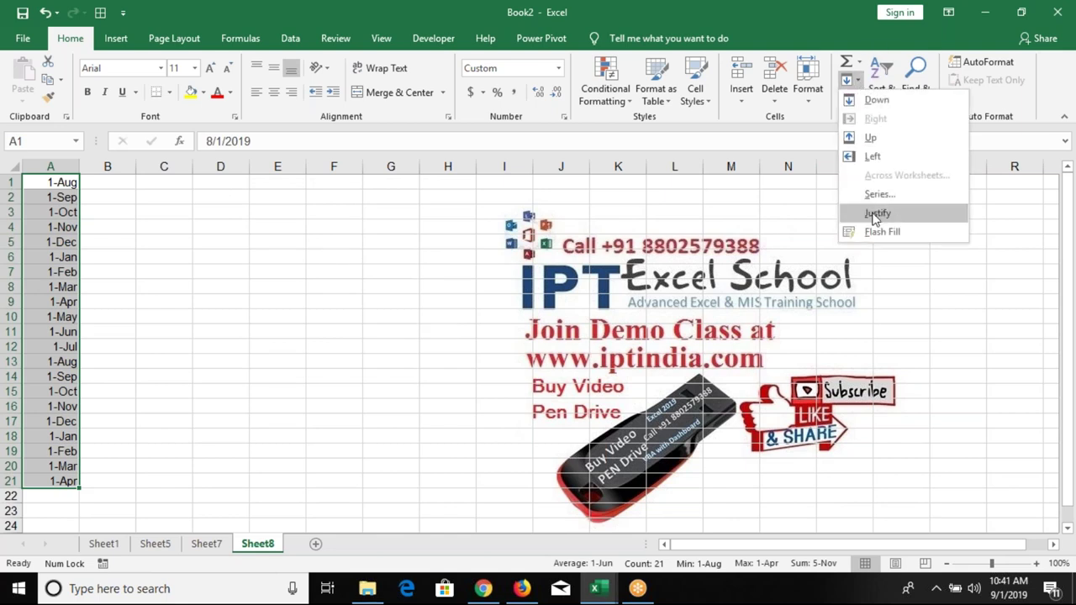
pyautogui.press('Escape')
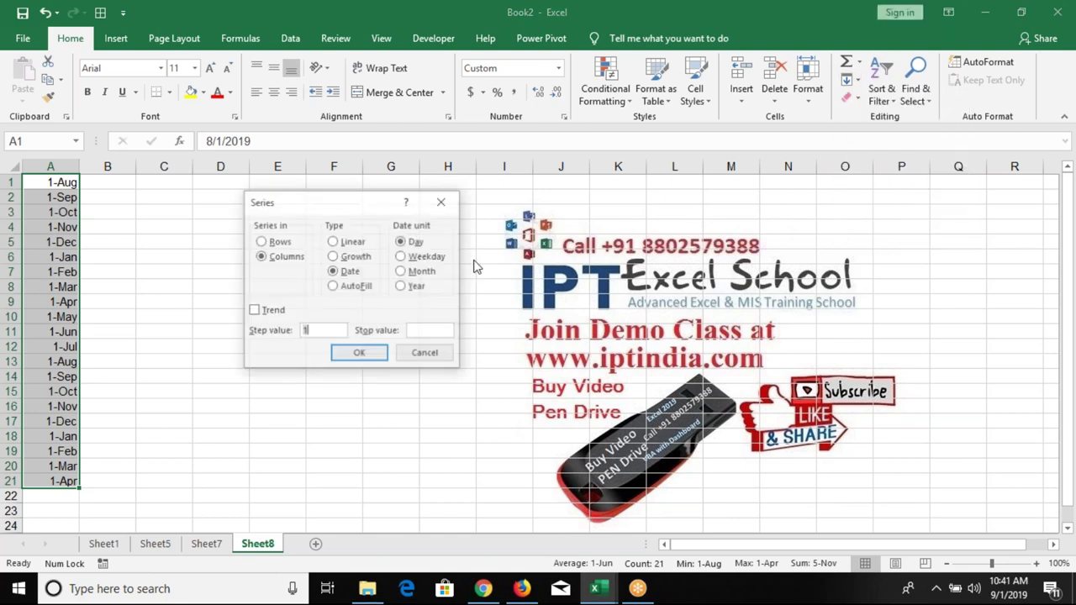
pyautogui.click(412, 287)
pyautogui.click(360, 354)
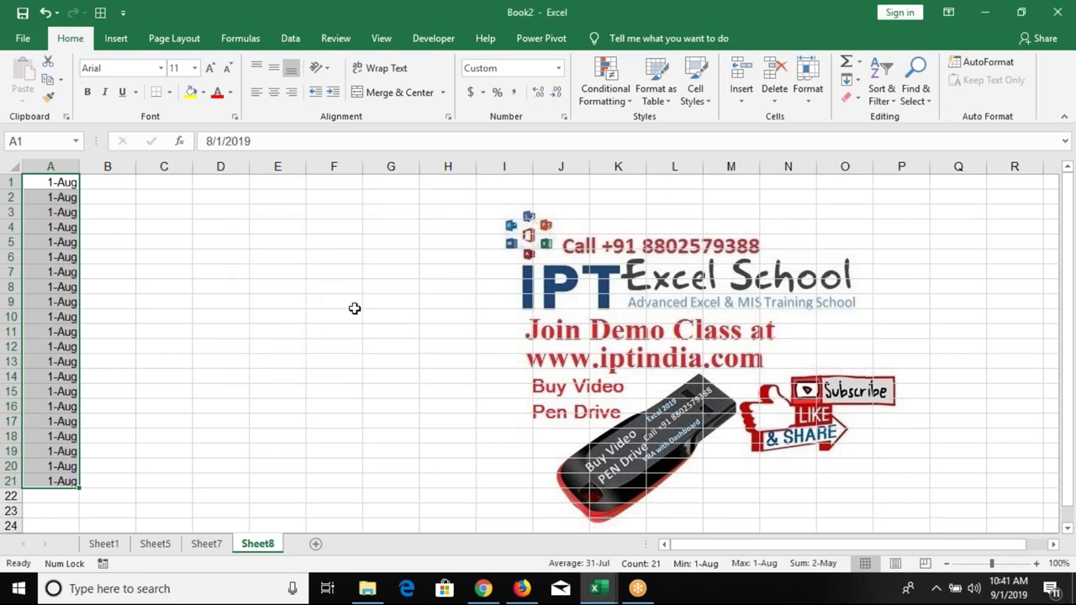
pyautogui.hotkey('ctrl', 'shift', '3')
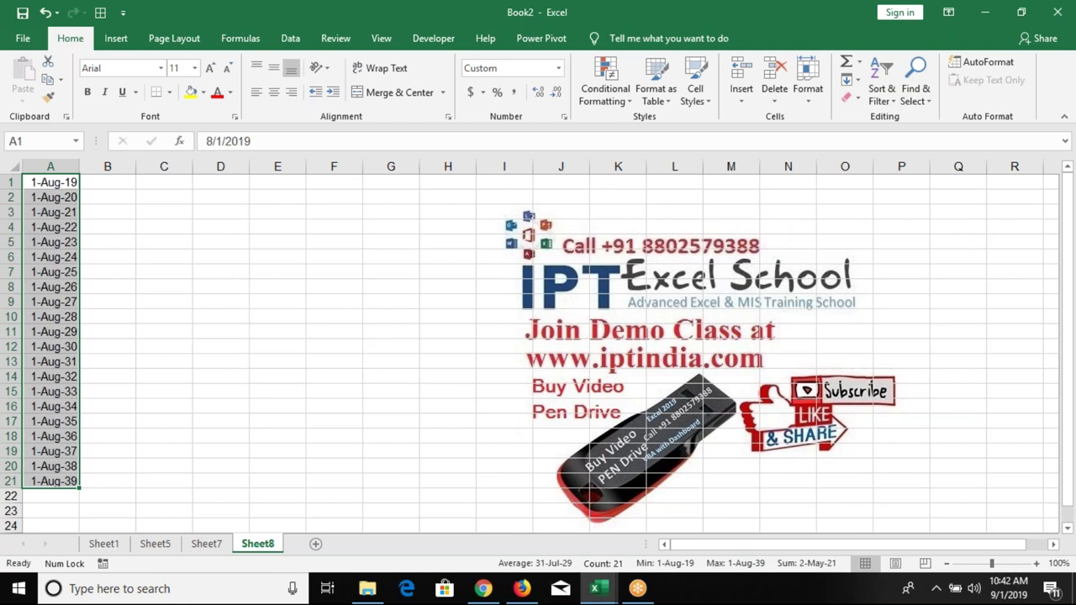
pyautogui.hotkey('ctrl', 'z')
pyautogui.hotkey('ctrl', 'z')
pyautogui.hotkey('ctrl', 'z')
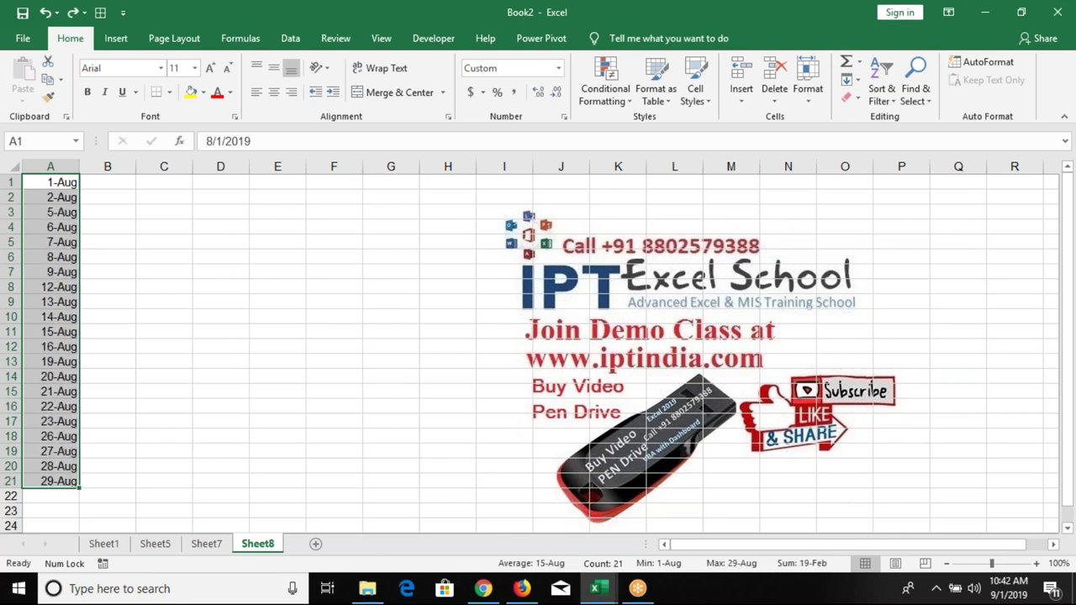
# Clear the column dates, fill daily dates across A1:K1, undo it, and clear A1.
pyautogui.moveTo(51, 196); pyautogui.dragTo(51, 481)
pyautogui.press('Delete')
pyautogui.moveTo(50, 181); pyautogui.dragTo(639, 182)
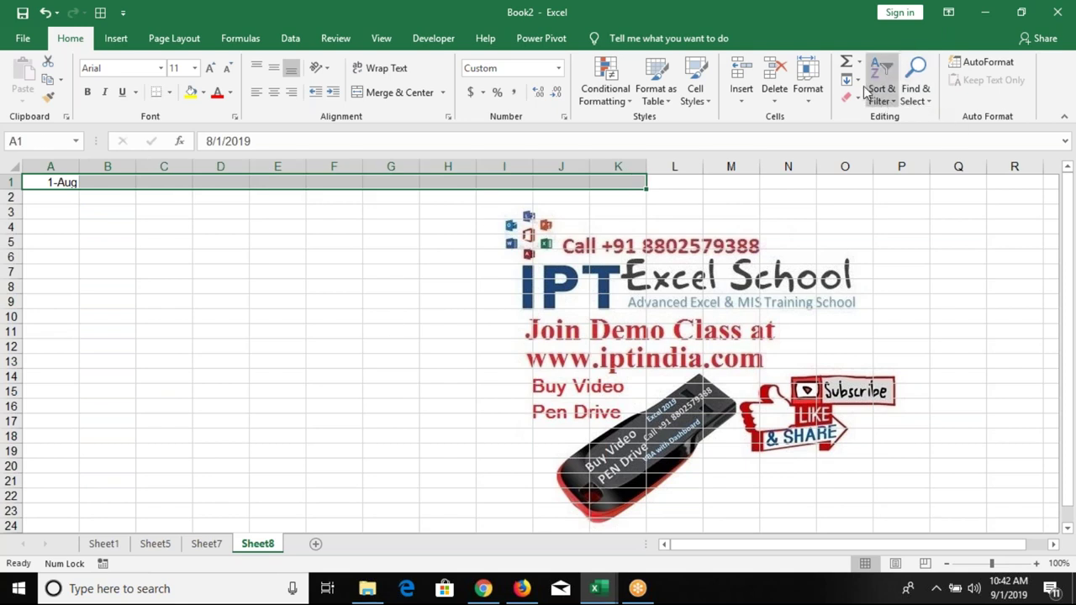
pyautogui.click(858, 81)
pyautogui.click(880, 191)
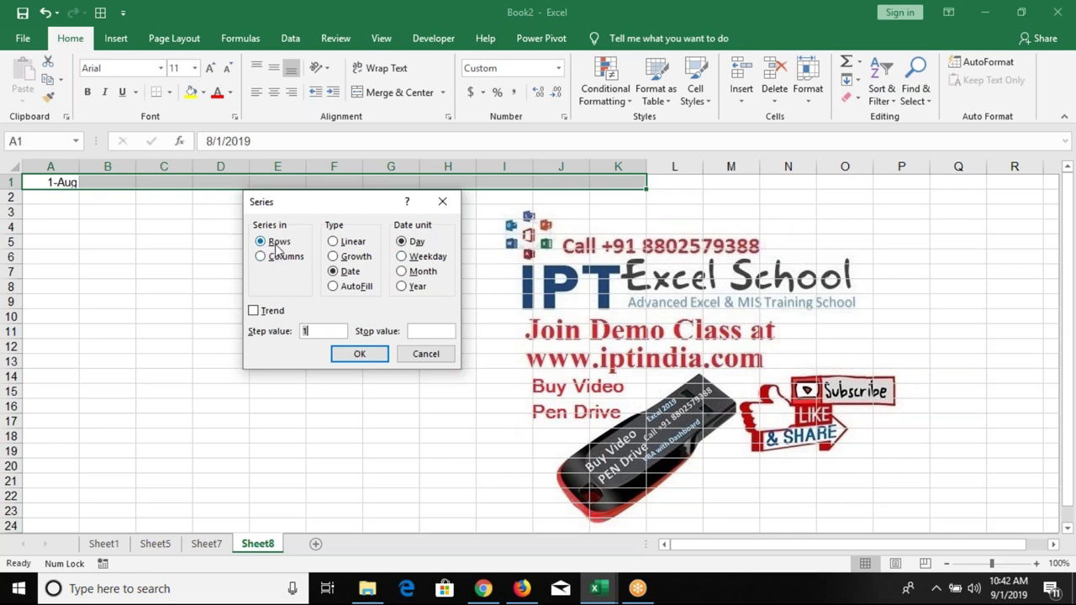
pyautogui.click(370, 354)
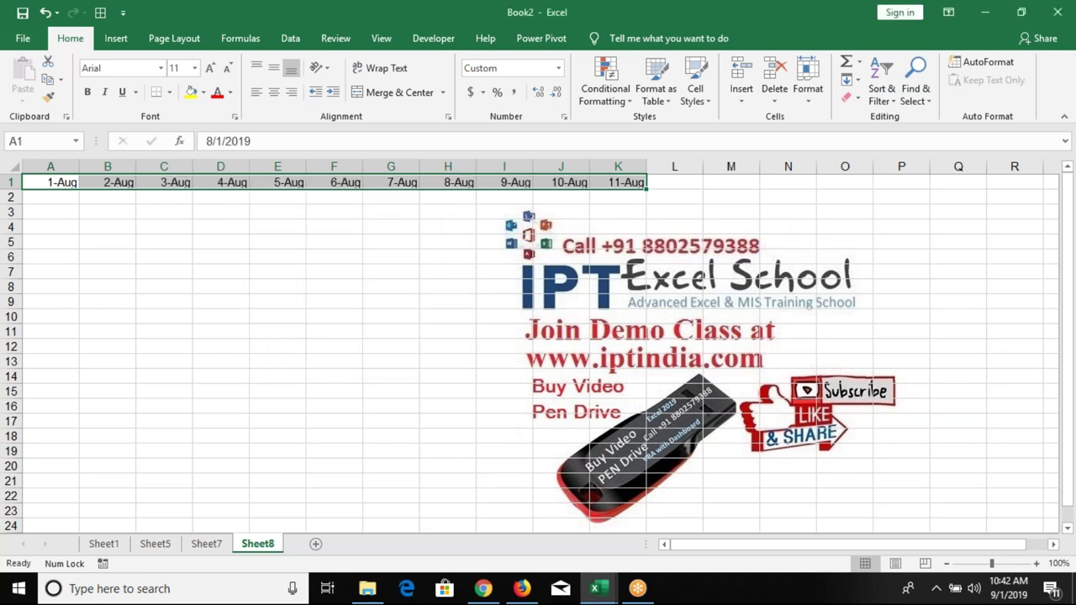
pyautogui.hotkey('ctrl', 'z')
pyautogui.press('Left')
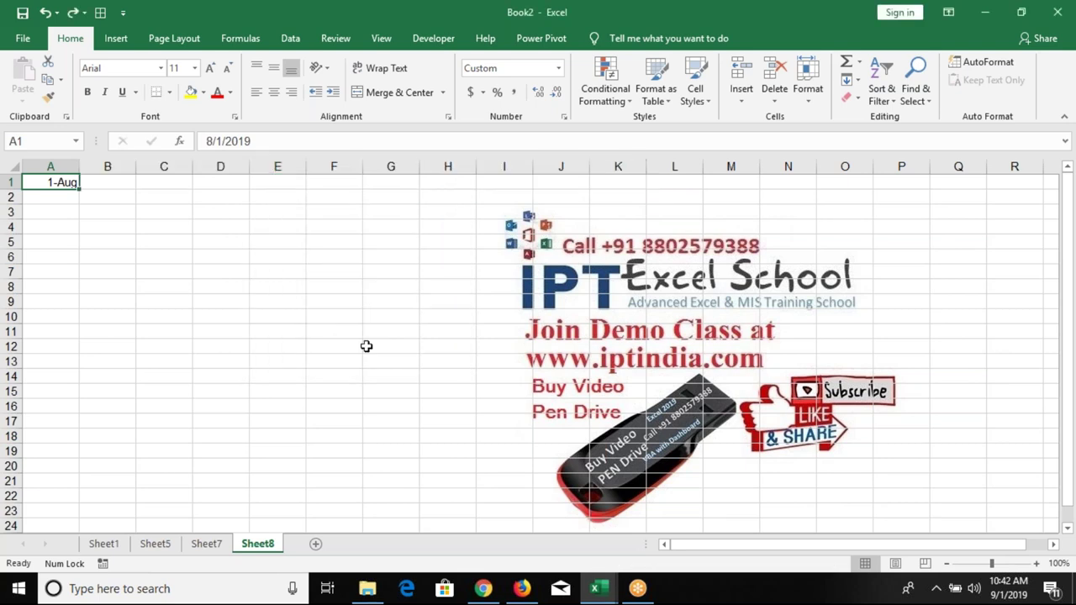
pyautogui.press('Delete')
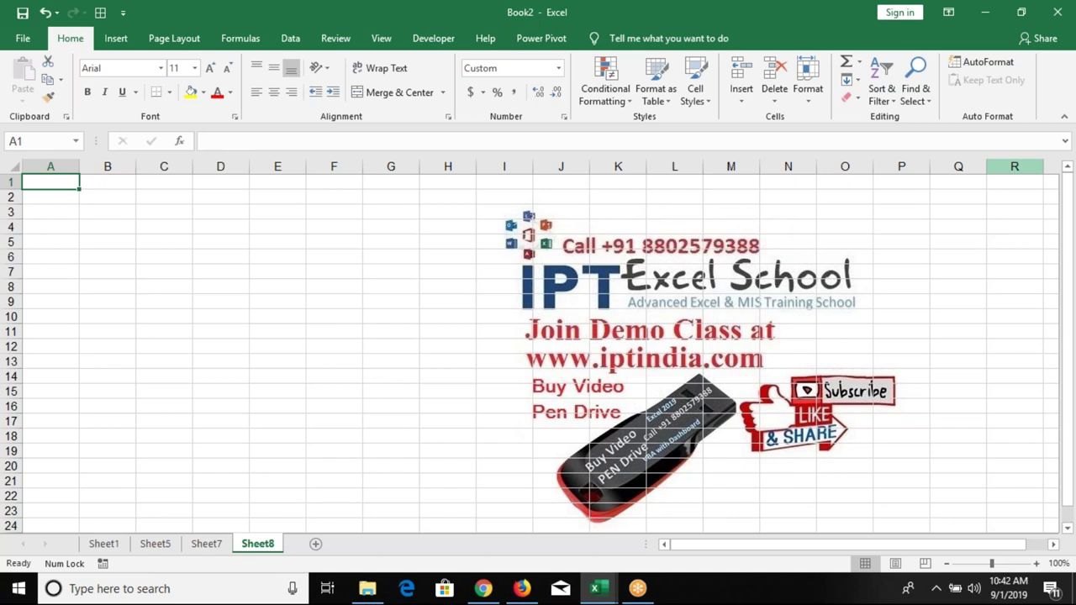
# Enter Puja in A1 and fill it down column A to row 20.
pyautogui.click(858, 81)
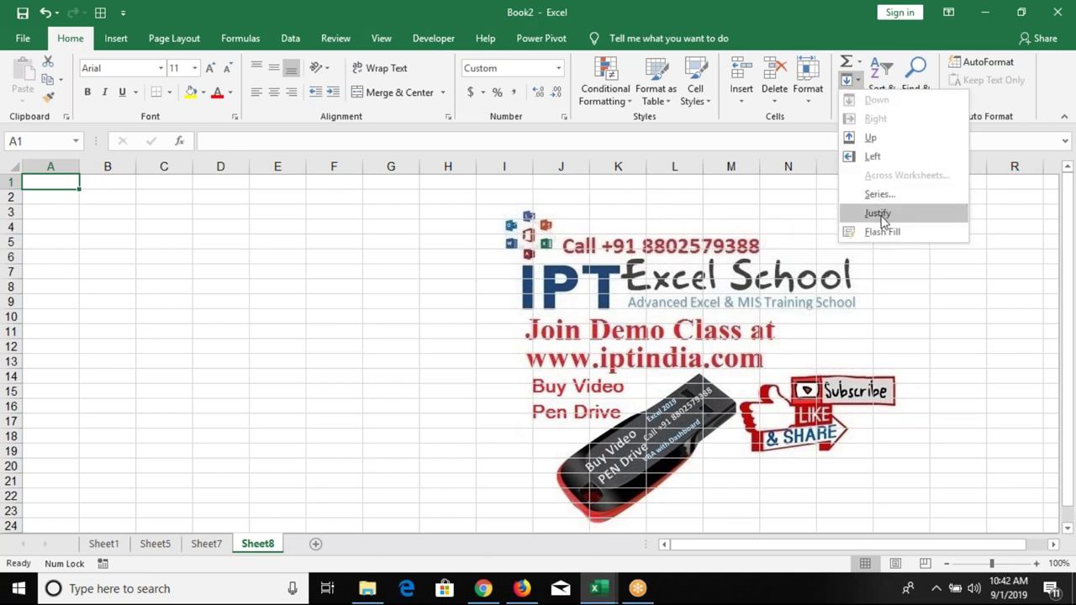
pyautogui.click(208, 220)
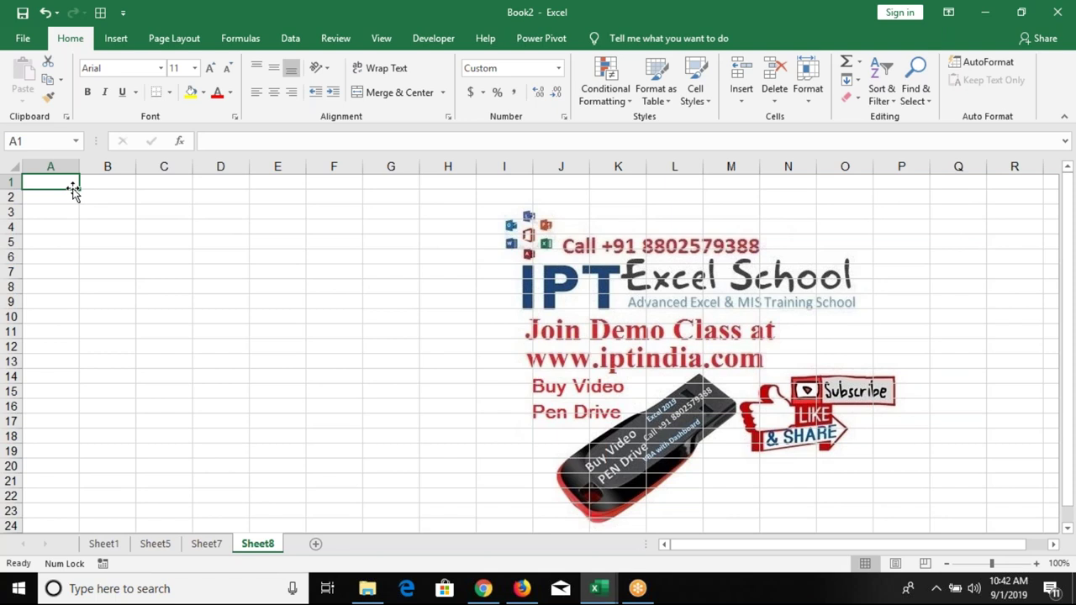
pyautogui.write('Puja')
pyautogui.press('Return')
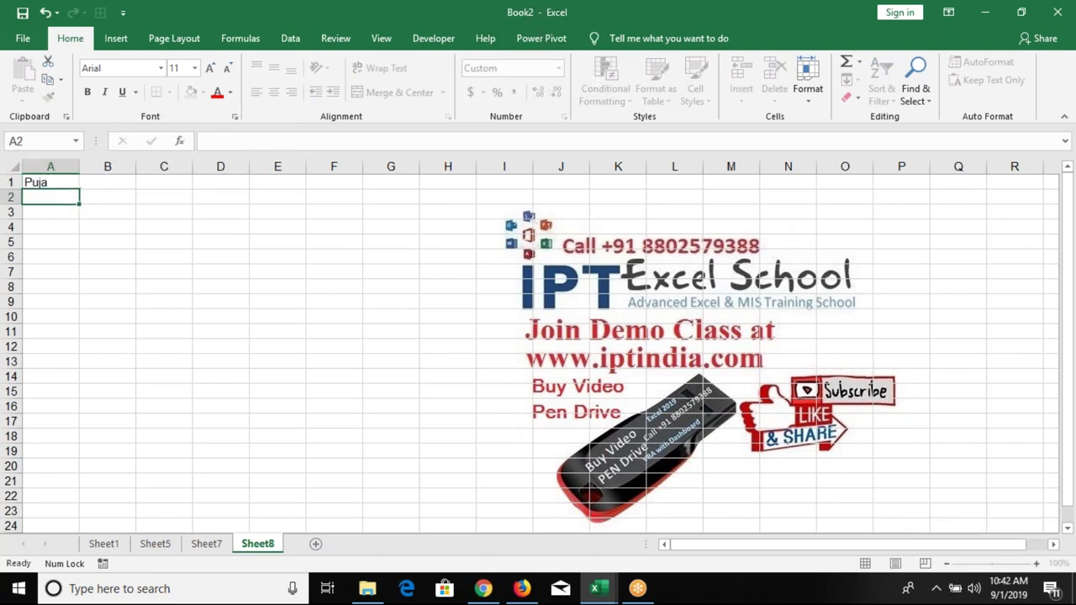
pyautogui.click(69, 181)
pyautogui.moveTo(79, 196); pyautogui.dragTo(80, 471)
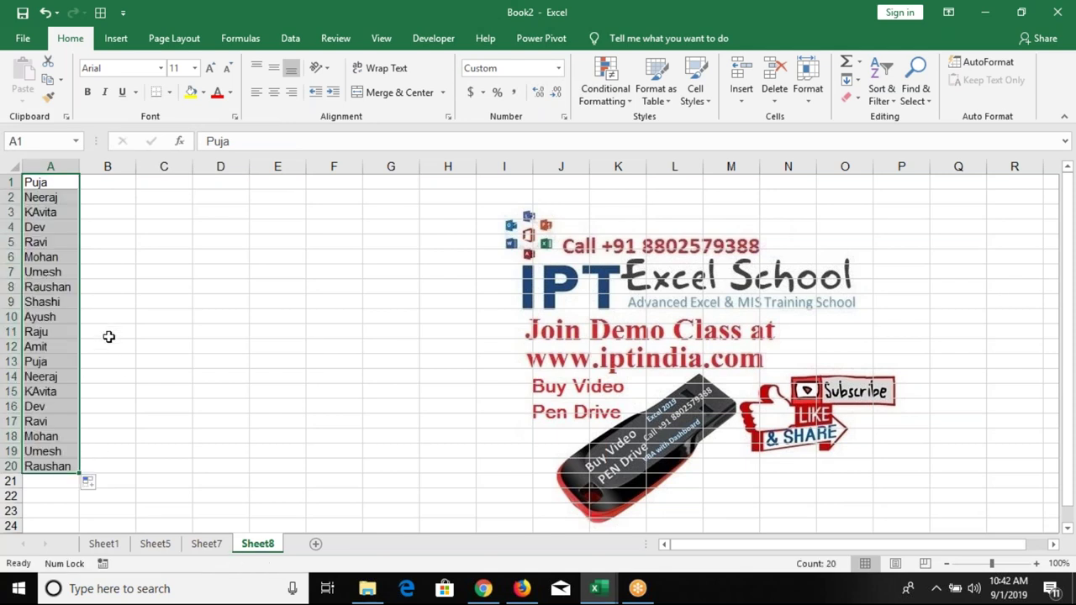
pyautogui.click(140, 252)
# Widen column A greatly and select the twenty names in A1:A20.
pyautogui.click(62, 182)
pyautogui.click(60, 257)
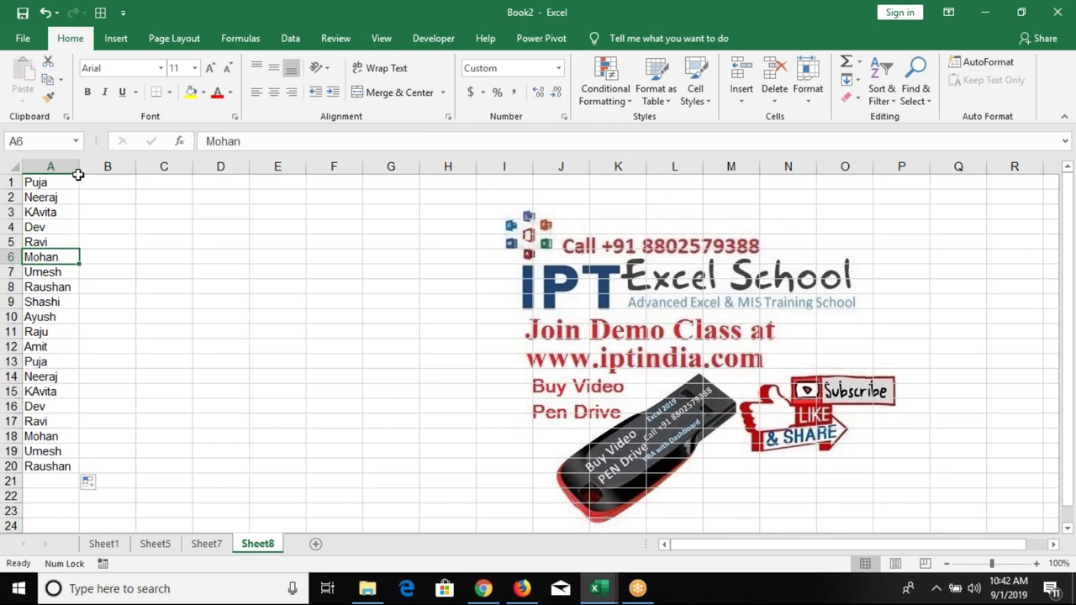
pyautogui.click(92, 180)
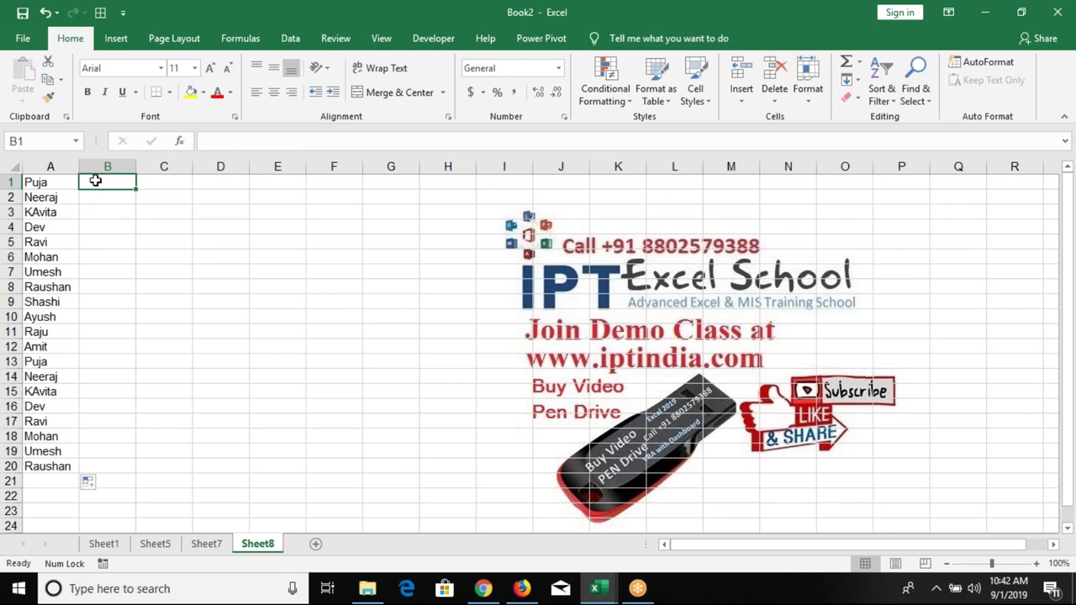
pyautogui.moveTo(78, 171); pyautogui.dragTo(528, 185)
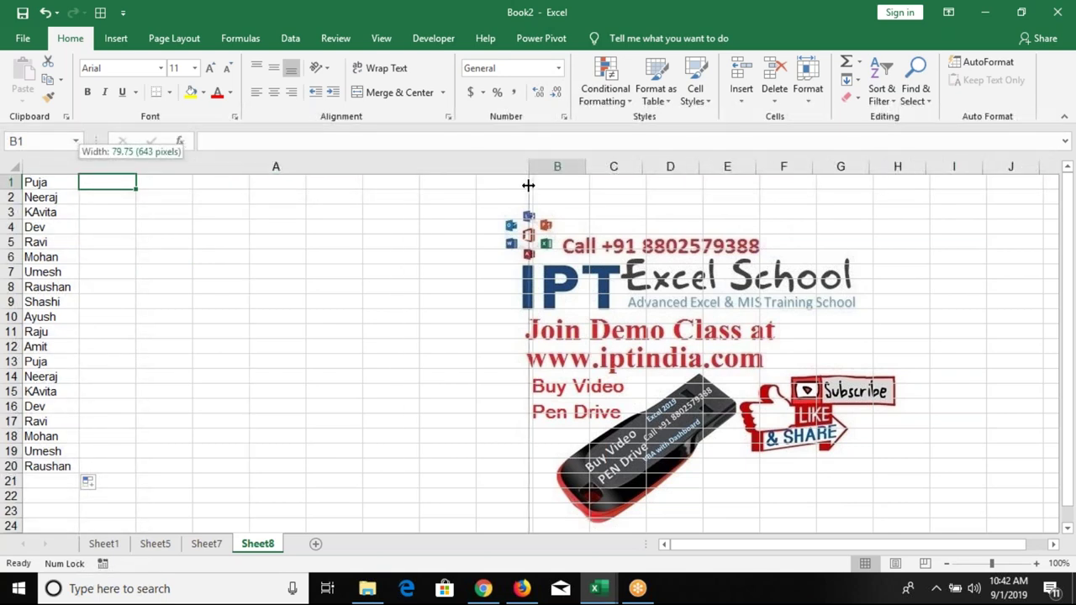
pyautogui.moveTo(528, 185); pyautogui.dragTo(528, 185)
pyautogui.moveTo(454, 182); pyautogui.dragTo(457, 478)
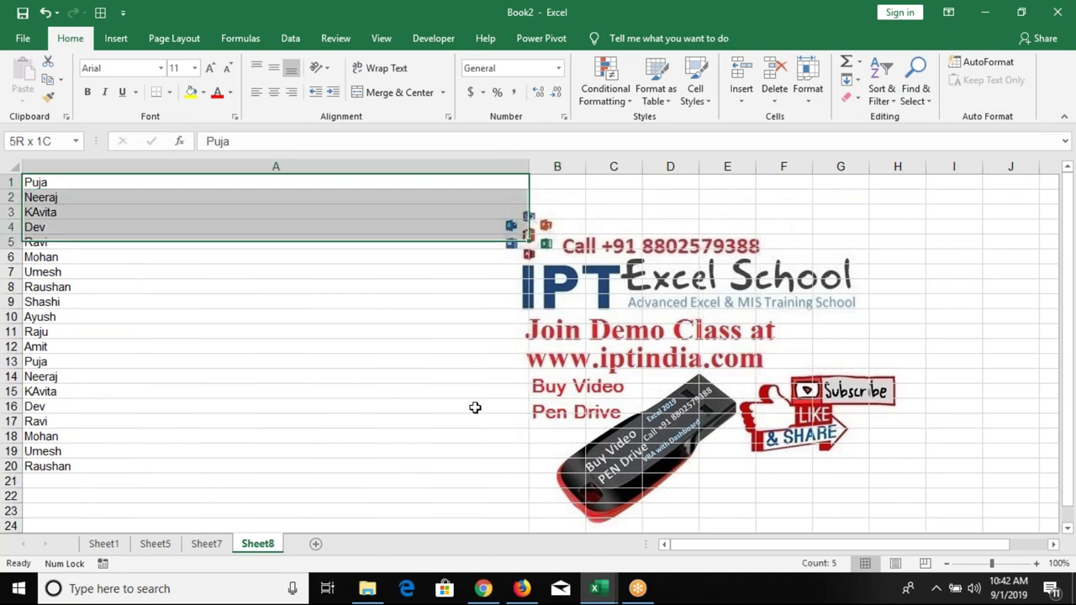
pyautogui.click(457, 481)
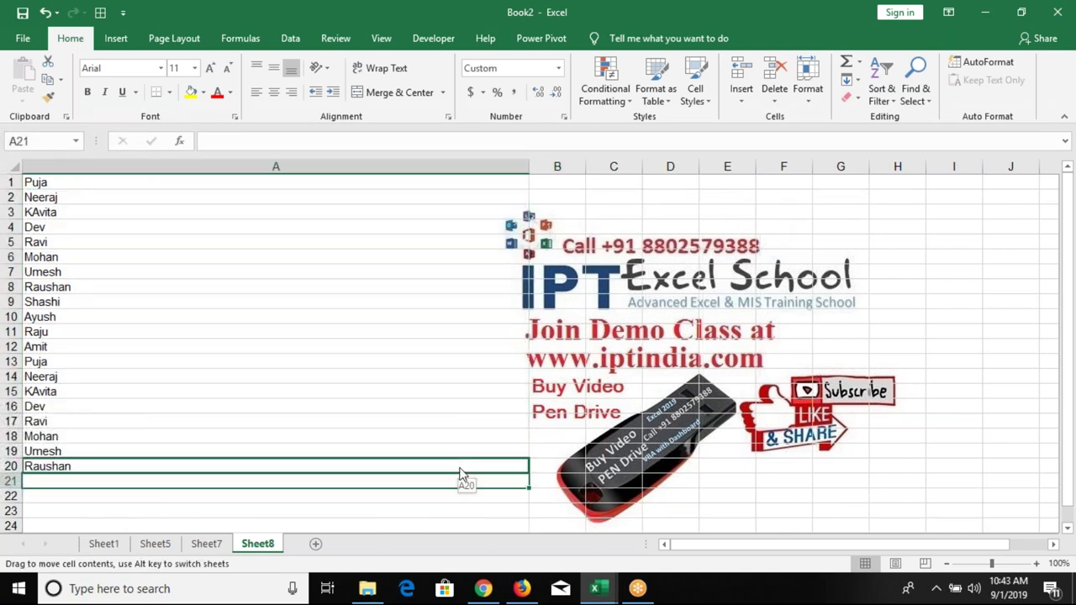
pyautogui.moveTo(462, 474); pyautogui.dragTo(461, 461)
pyautogui.click(489, 345)
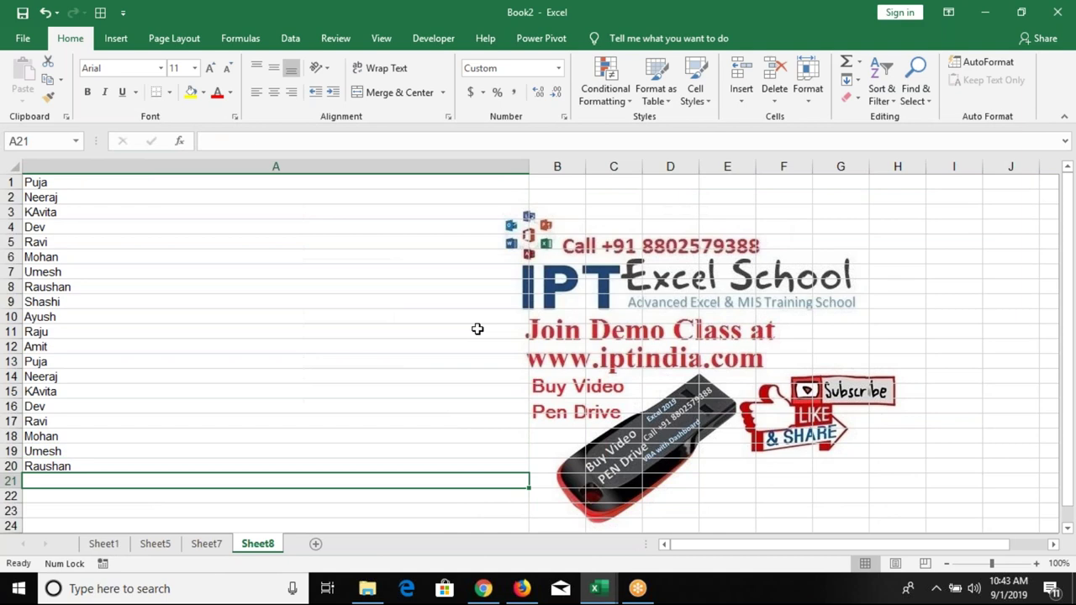
pyautogui.press('Up')
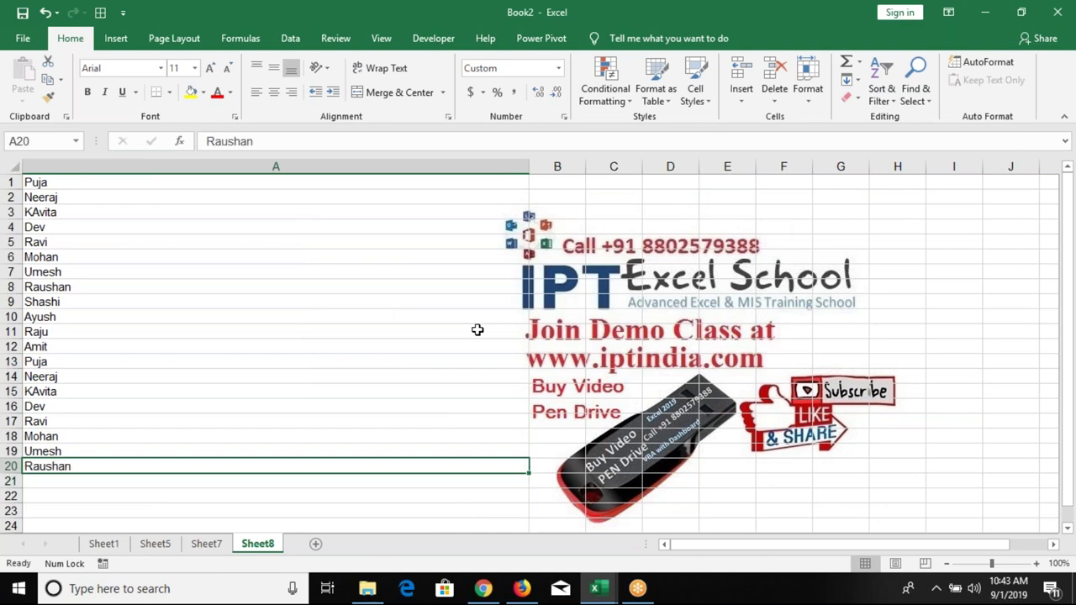
pyautogui.hotkey('ctrl', 'shift', 'Up')
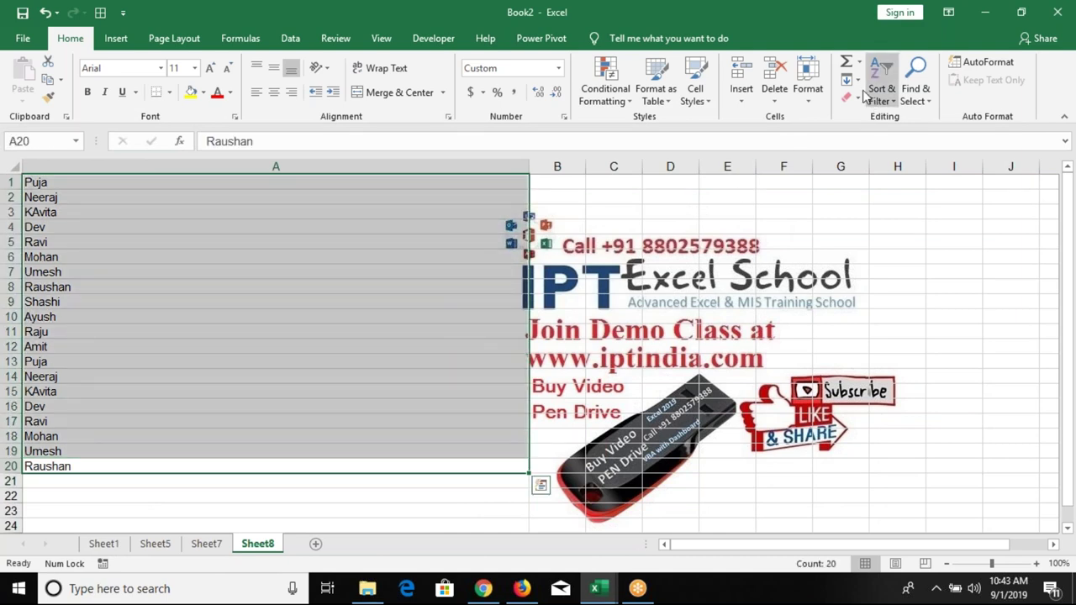
# Justify the names, widen column A further, and justify again into one line in A1.
pyautogui.click(851, 79)
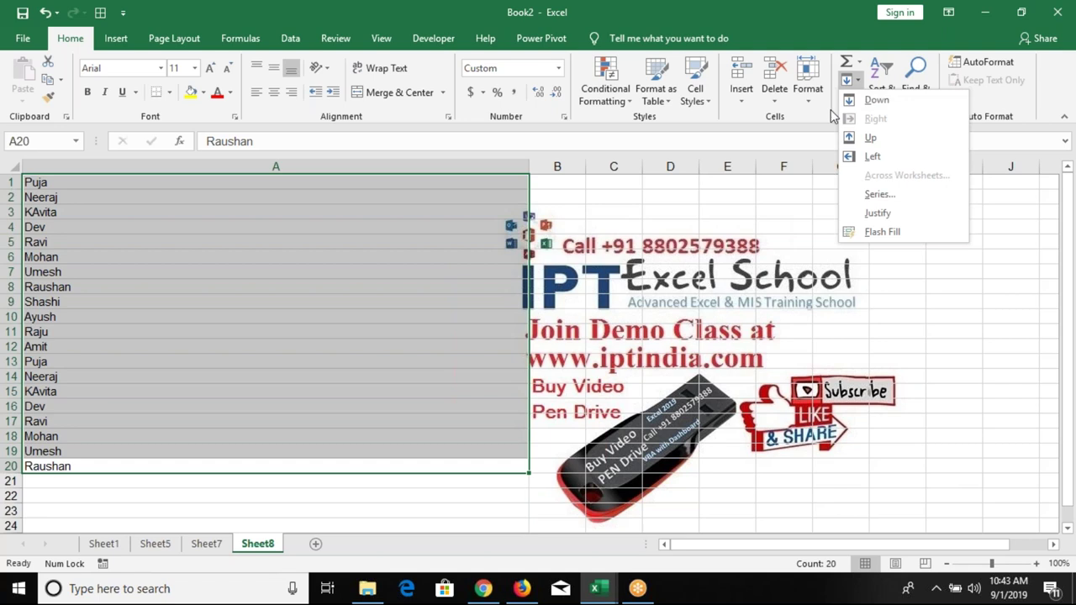
pyautogui.click(878, 214)
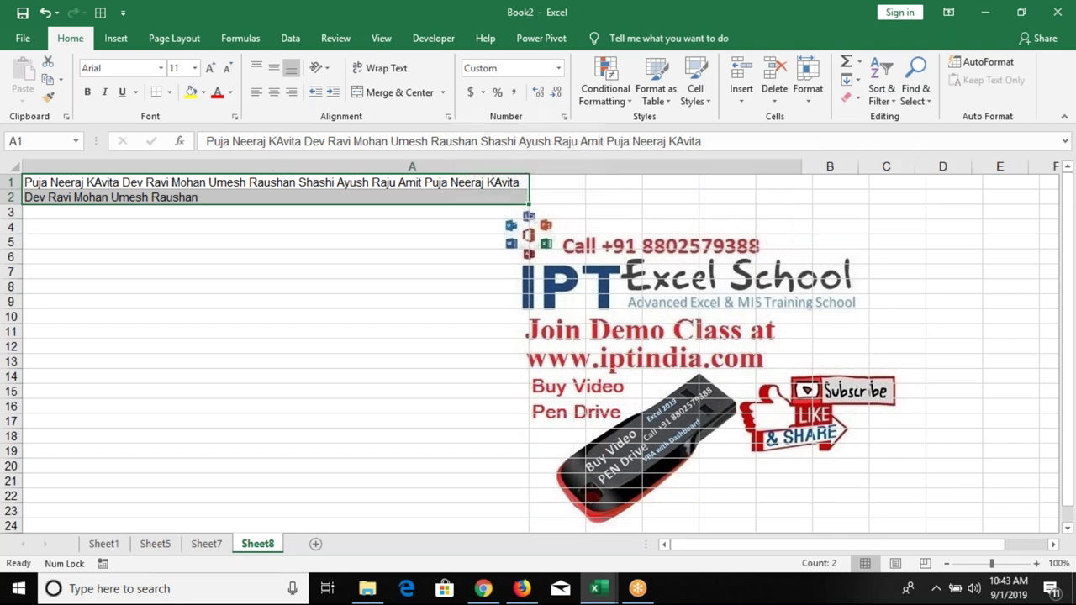
pyautogui.moveTo(533, 170); pyautogui.dragTo(802, 170)
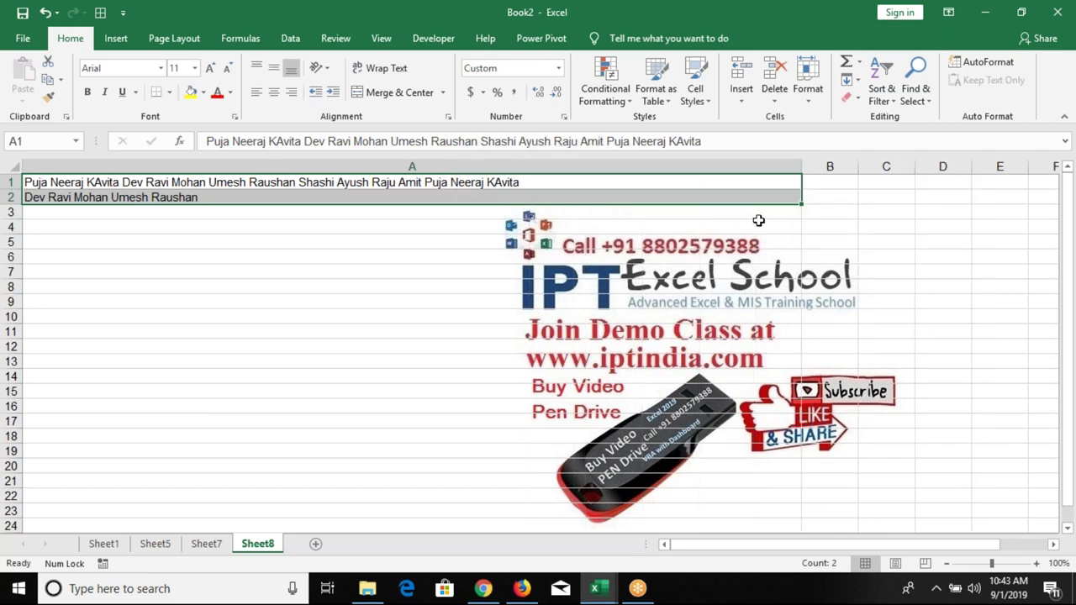
pyautogui.click(855, 89)
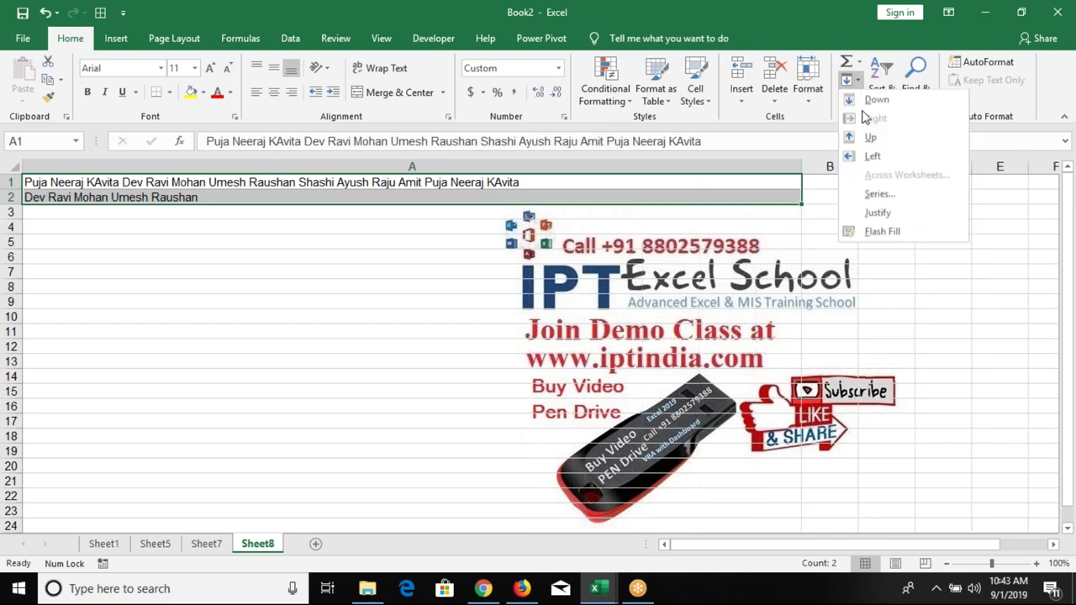
pyautogui.click(876, 213)
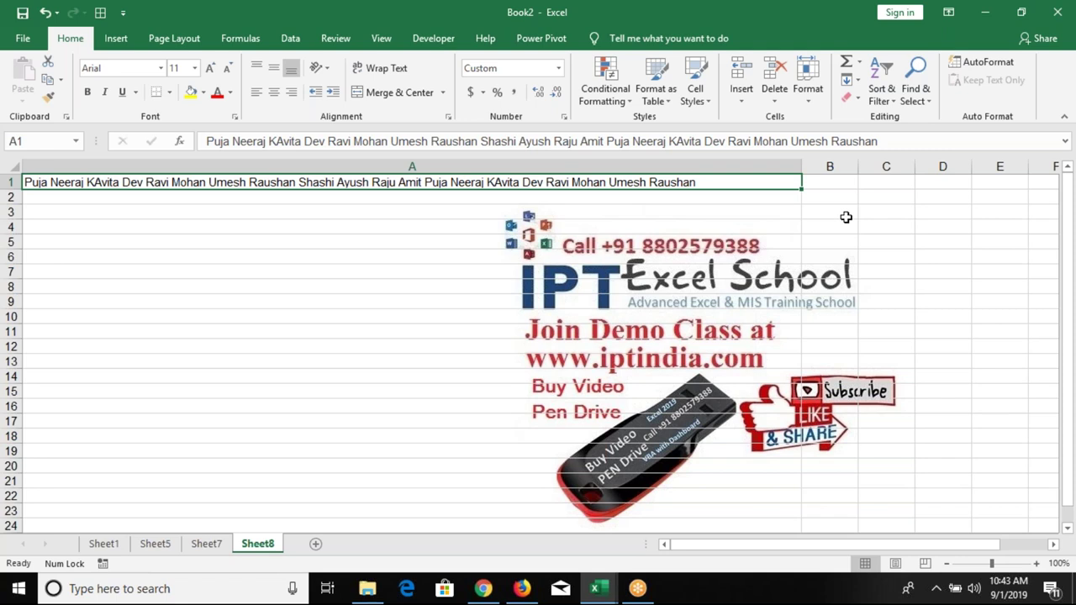
pyautogui.hotkey('shift', 'Down')
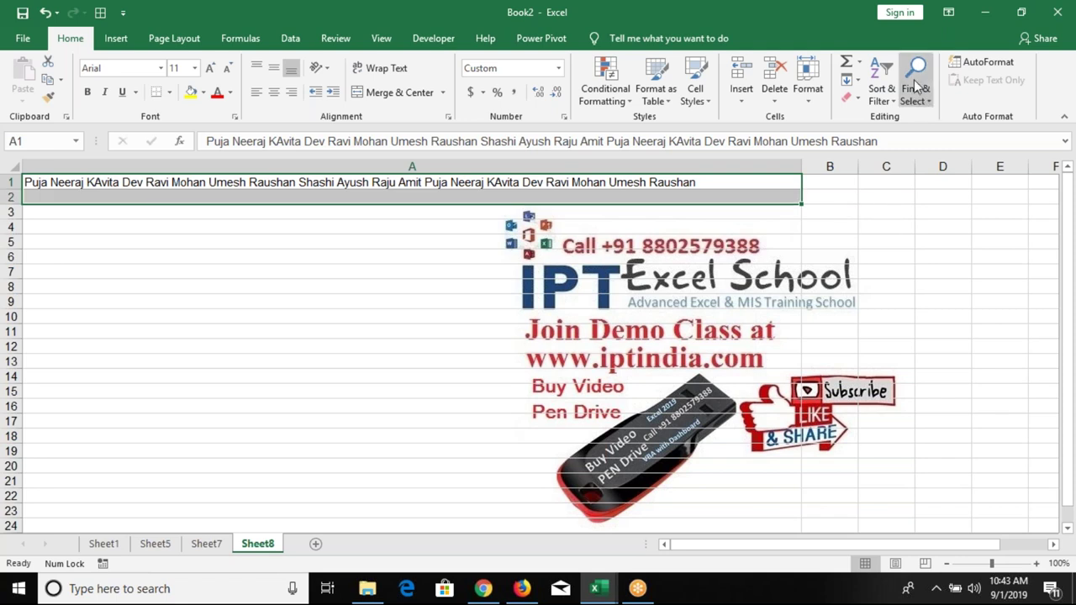
pyautogui.hotkey('ctrl', 'h')
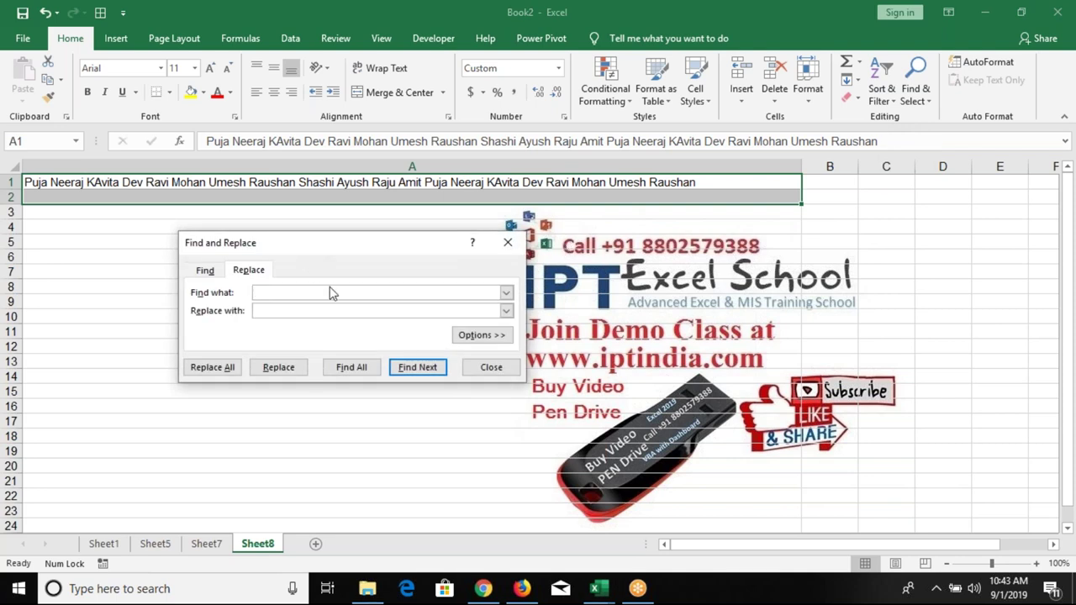
pyautogui.click(325, 313)
pyautogui.write(',')
pyautogui.click(223, 368)
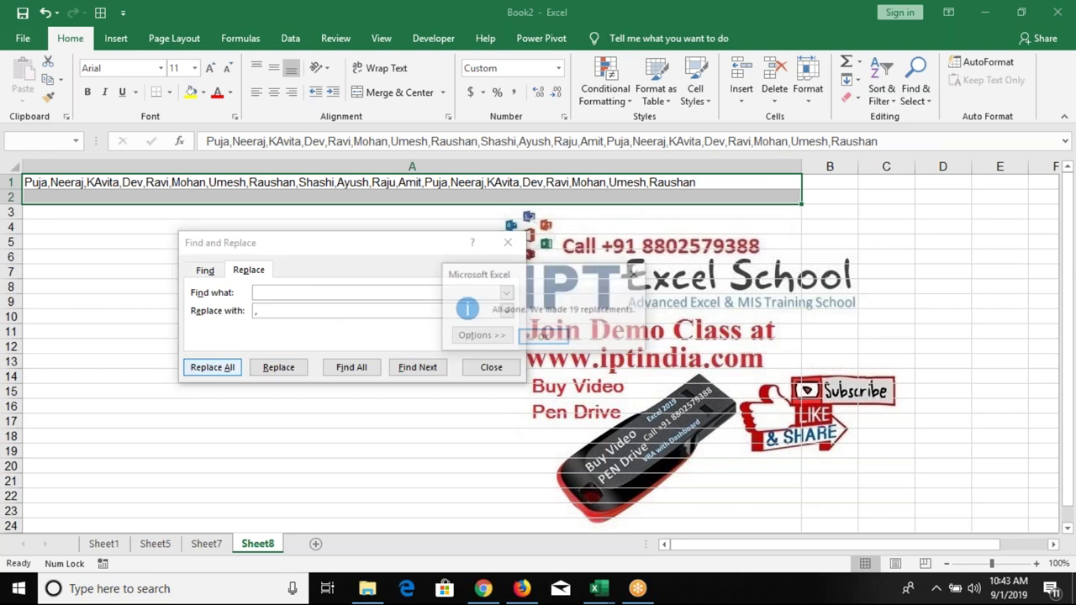
pyautogui.click(490, 336)
pyautogui.click(477, 375)
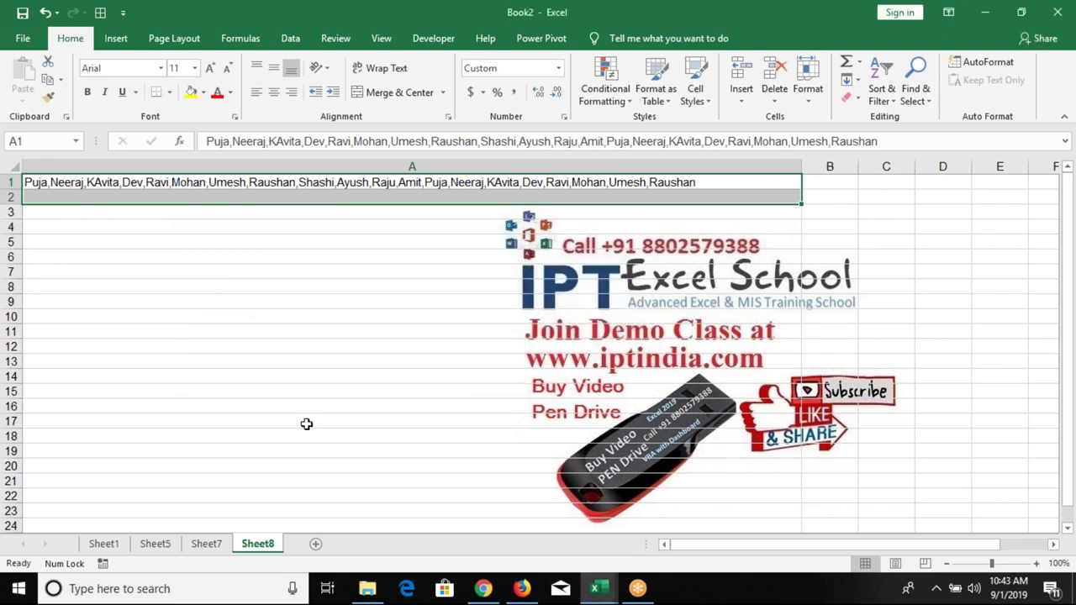
pyautogui.hotkey('ctrl', 'z')
pyautogui.hotkey('ctrl', 'y')
pyautogui.hotkey('ctrl', 'z')
pyautogui.click(790, 187)
# Narrow column A and justify A1's line back into one name per cell, accepting the overflow warning.
pyautogui.moveTo(802, 168)
pyautogui.mouseDown()
pyautogui.moveTo(57, 181)
pyautogui.moveTo(42, 271)
pyautogui.mouseUp()
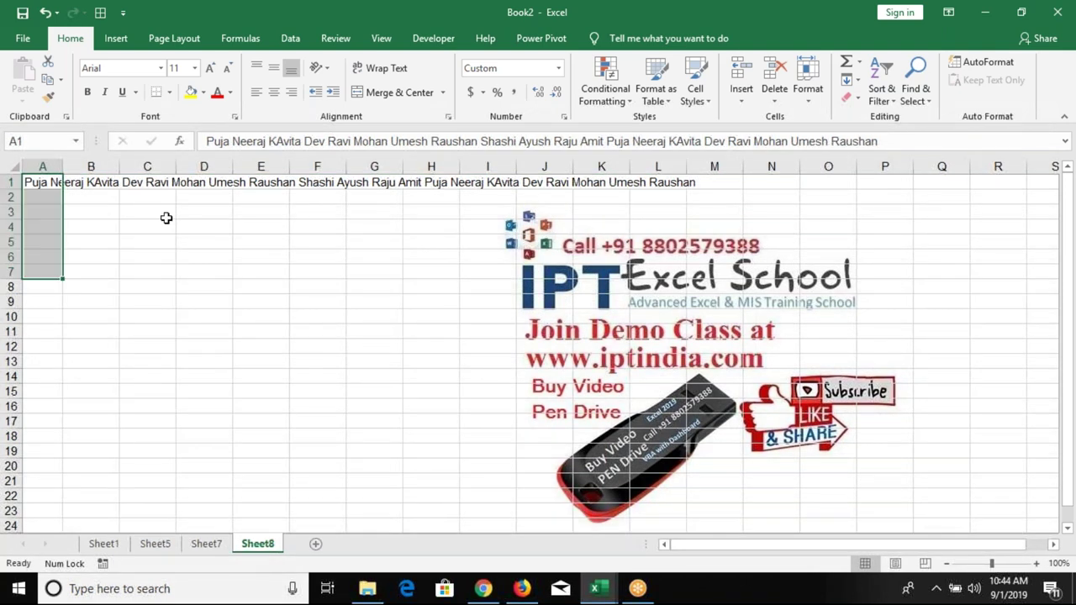
pyautogui.click(849, 80)
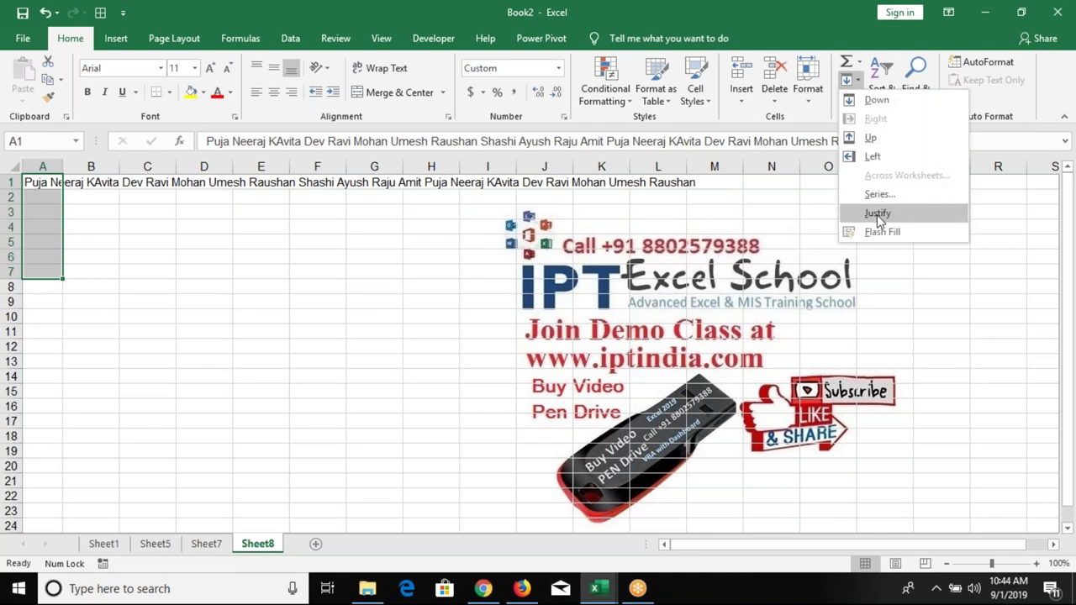
pyautogui.click(877, 214)
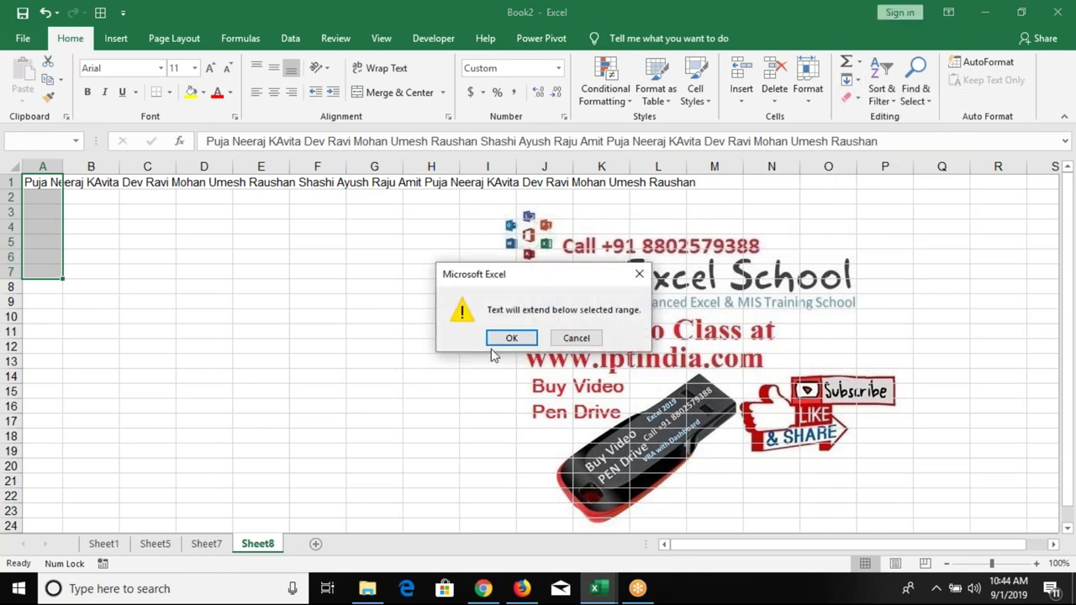
pyautogui.click(508, 340)
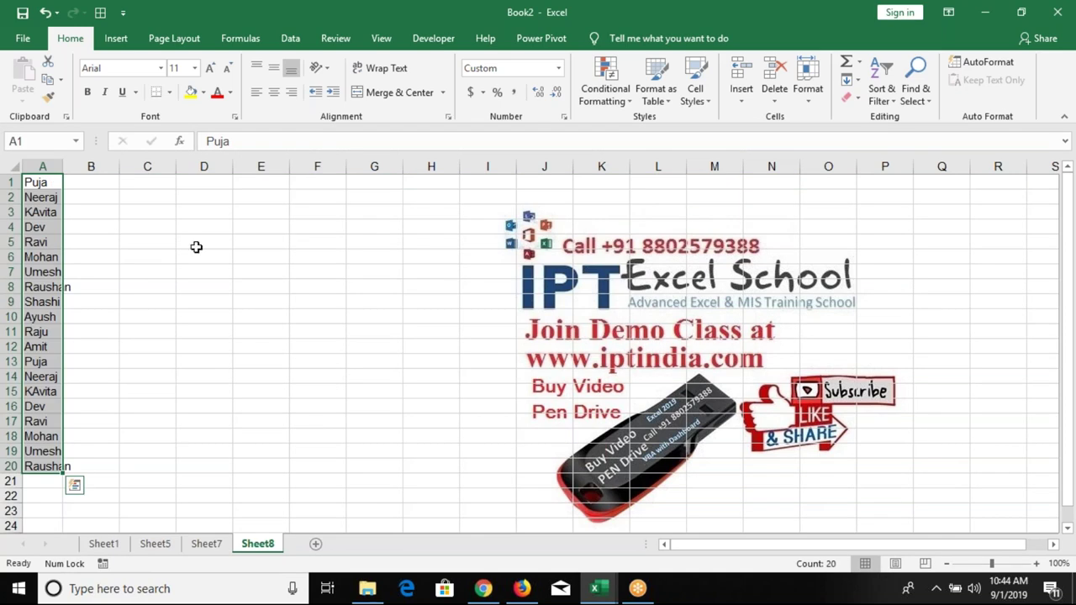
pyautogui.click(84, 225)
pyautogui.moveTo(75, 172); pyautogui.dragTo(75, 173)
pyautogui.click(101, 182)
pyautogui.write('=')
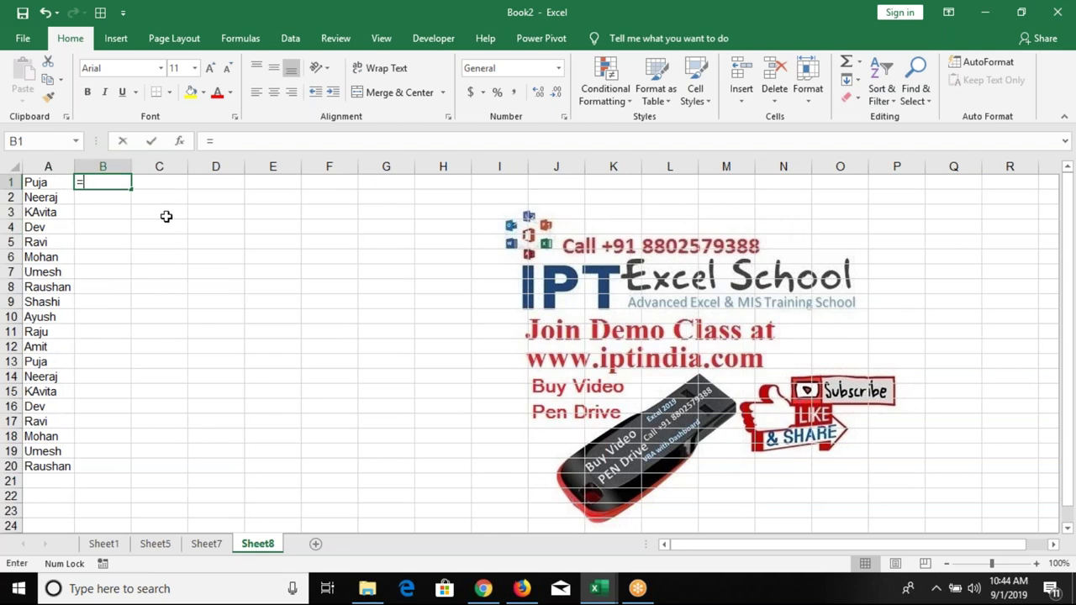
pyautogui.write('con')
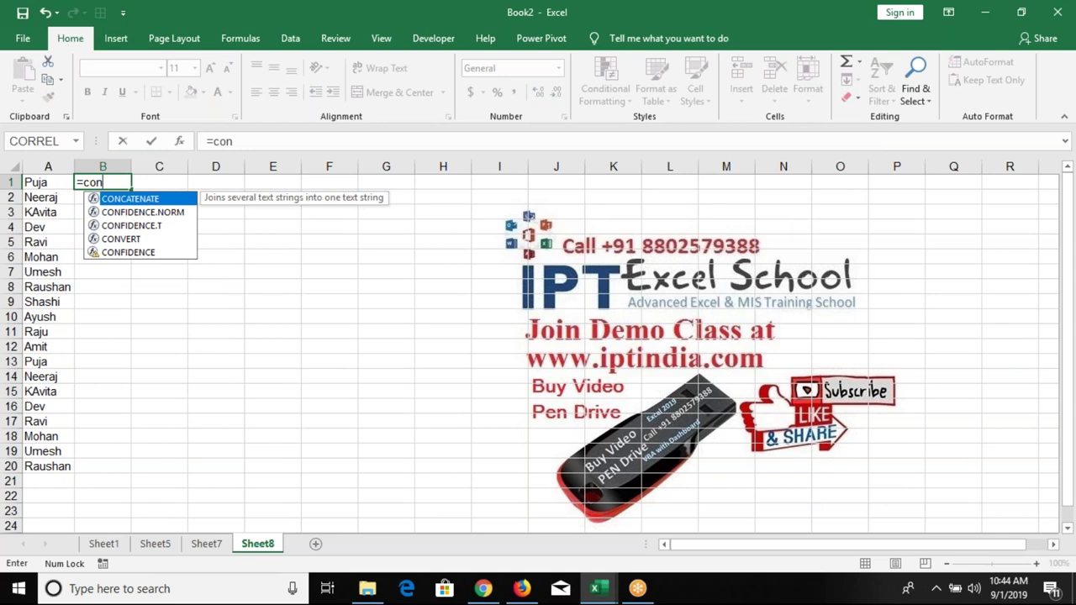
pyautogui.write('c')
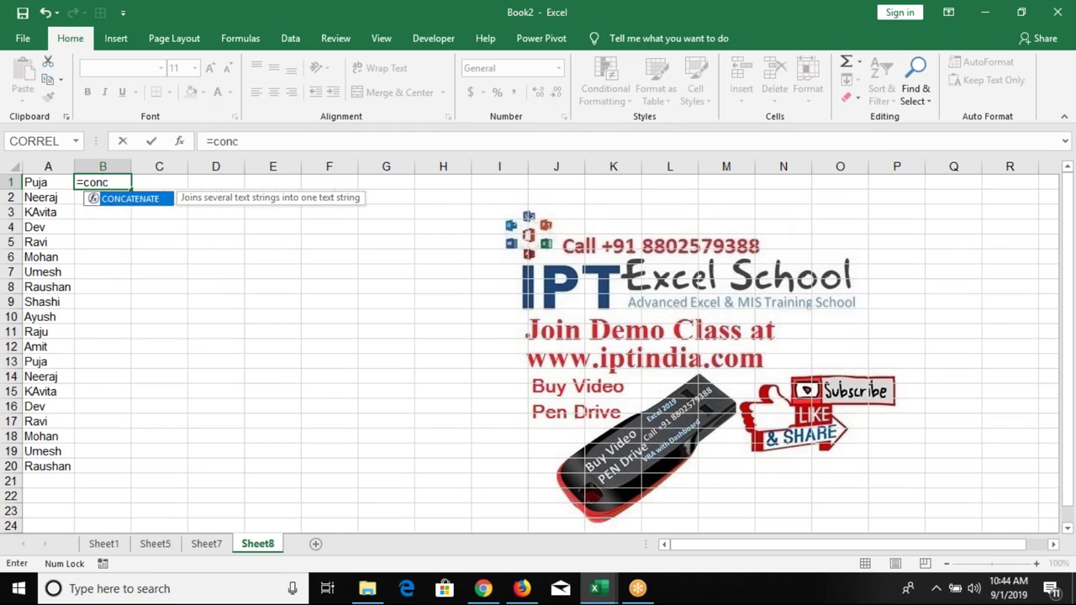
pyautogui.press('BackSpace')
pyautogui.write('c')
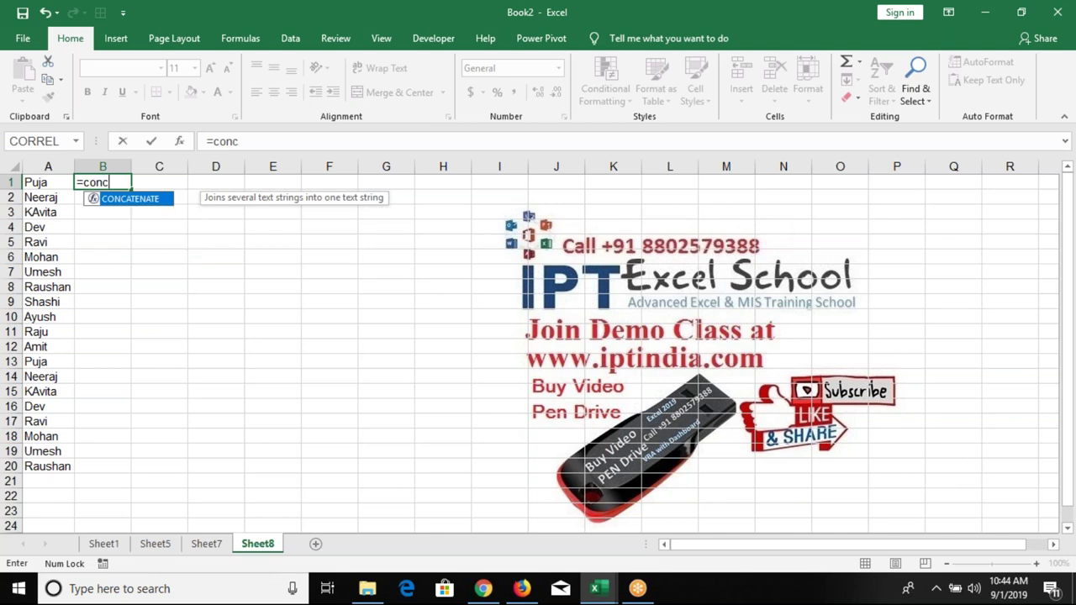
pyautogui.press('BackSpace')
pyautogui.press('BackSpace')
pyautogui.press('BackSpace')
pyautogui.press('BackSpace')
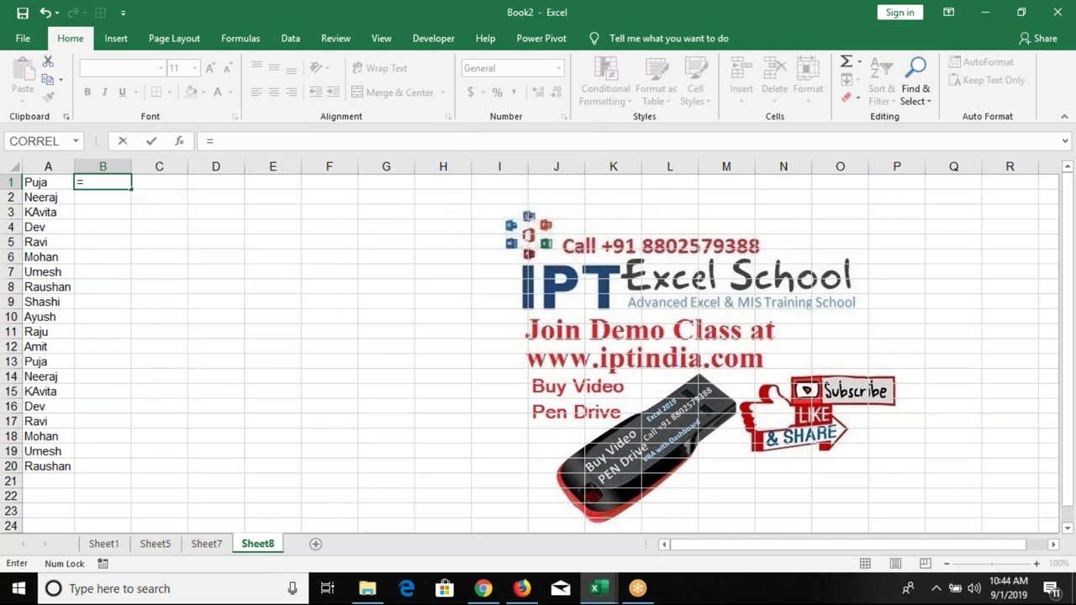
pyautogui.write('te')
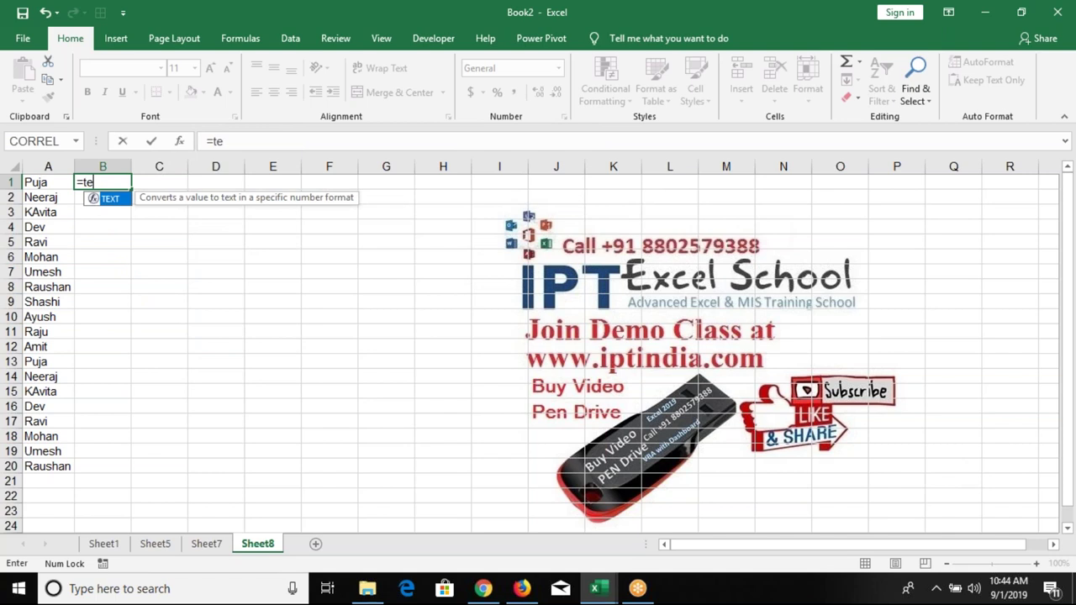
pyautogui.press('Escape')
pyautogui.press('Escape')
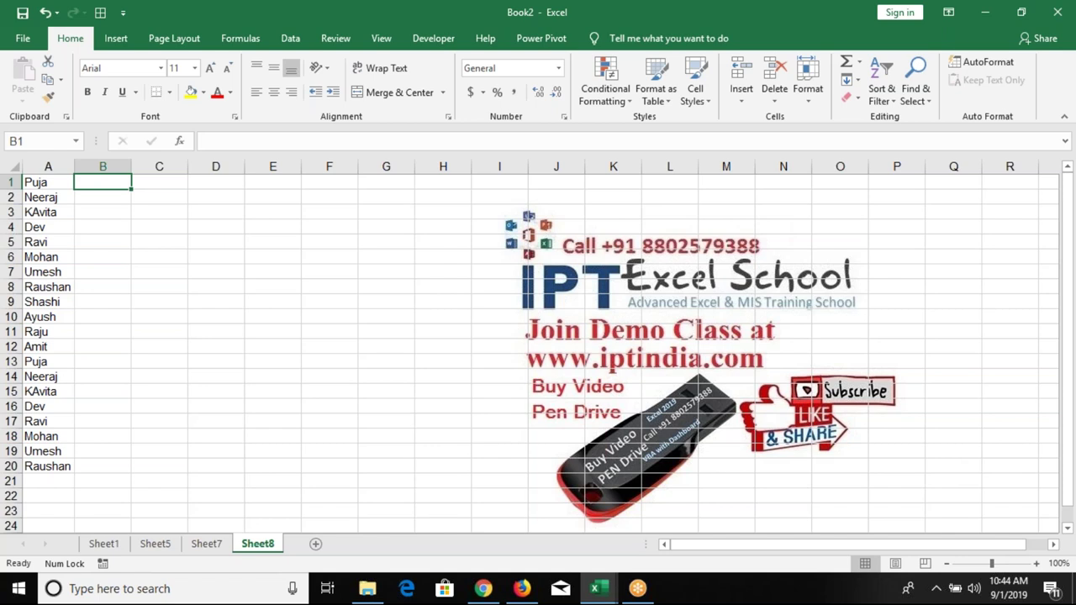
pyautogui.click(849, 80)
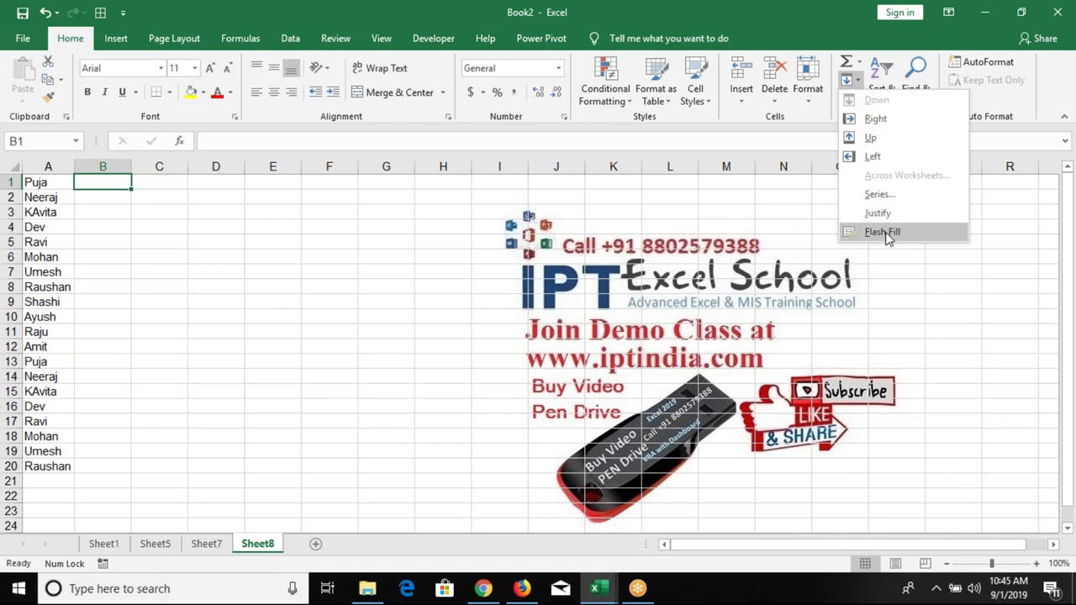
# Clear all the old names from column A.
pyautogui.click(125, 262)
pyautogui.click(161, 243)
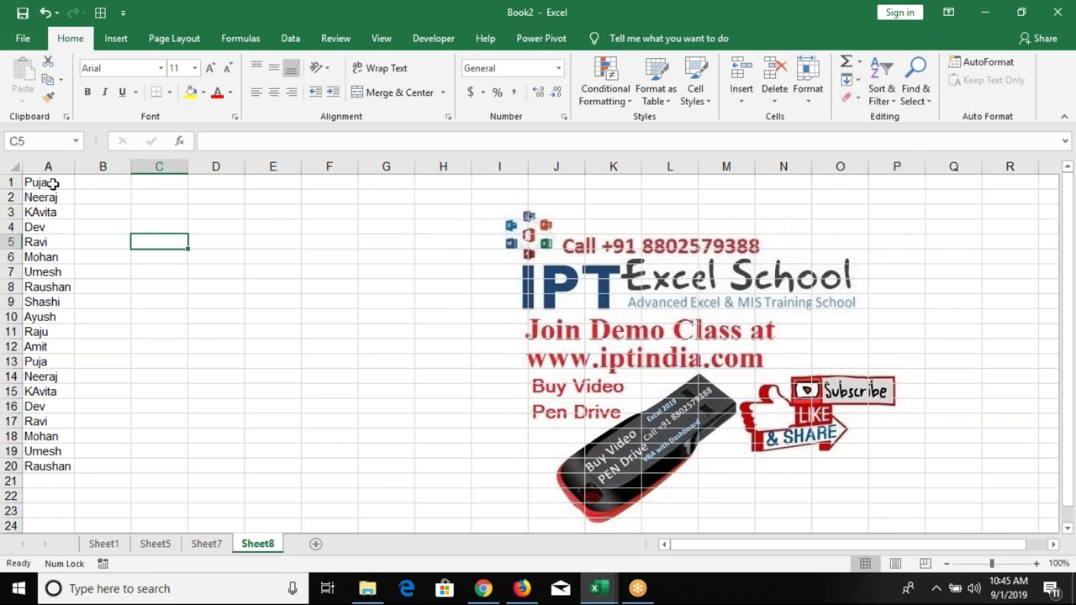
pyautogui.click(48, 166)
pyautogui.press('Delete')
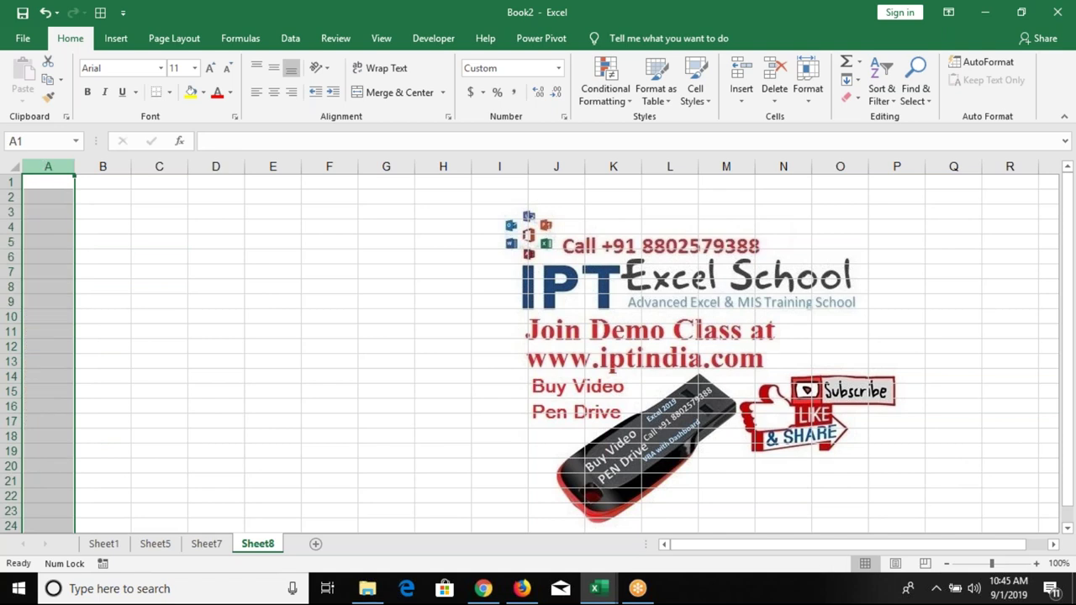
pyautogui.click(48, 182)
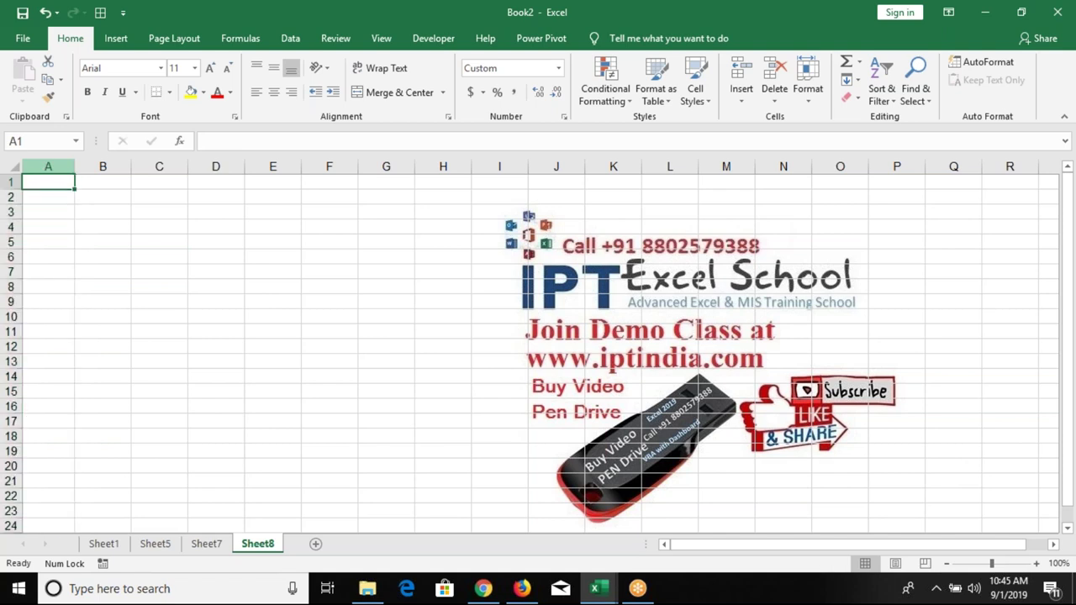
pyautogui.write('Name')
pyautogui.press('Return')
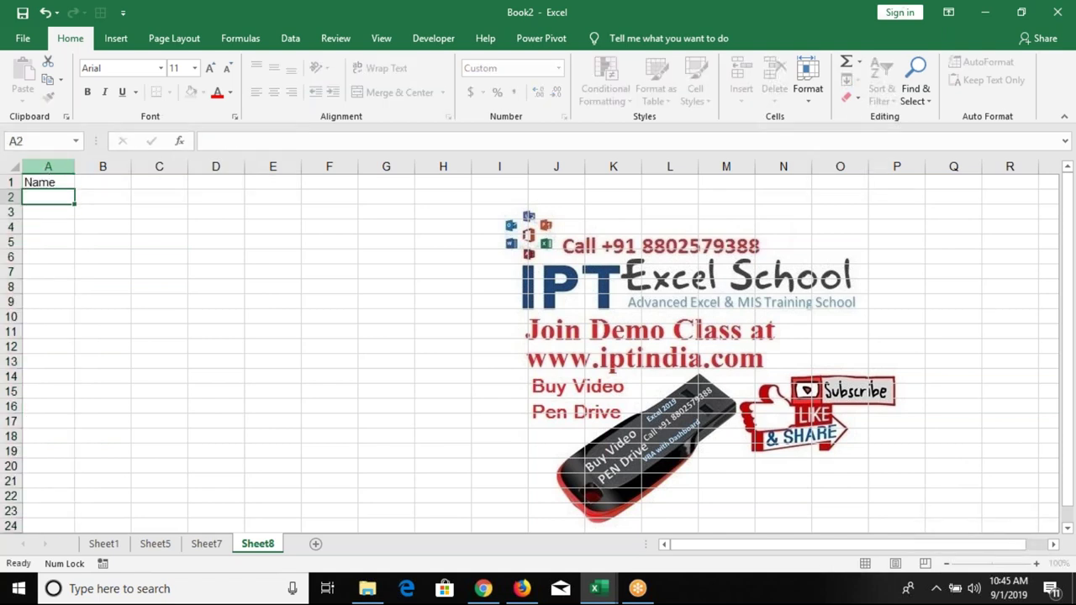
pyautogui.write('Sujeet Kumar Singh')
pyautogui.press('Return')
pyautogui.write('Ravi')
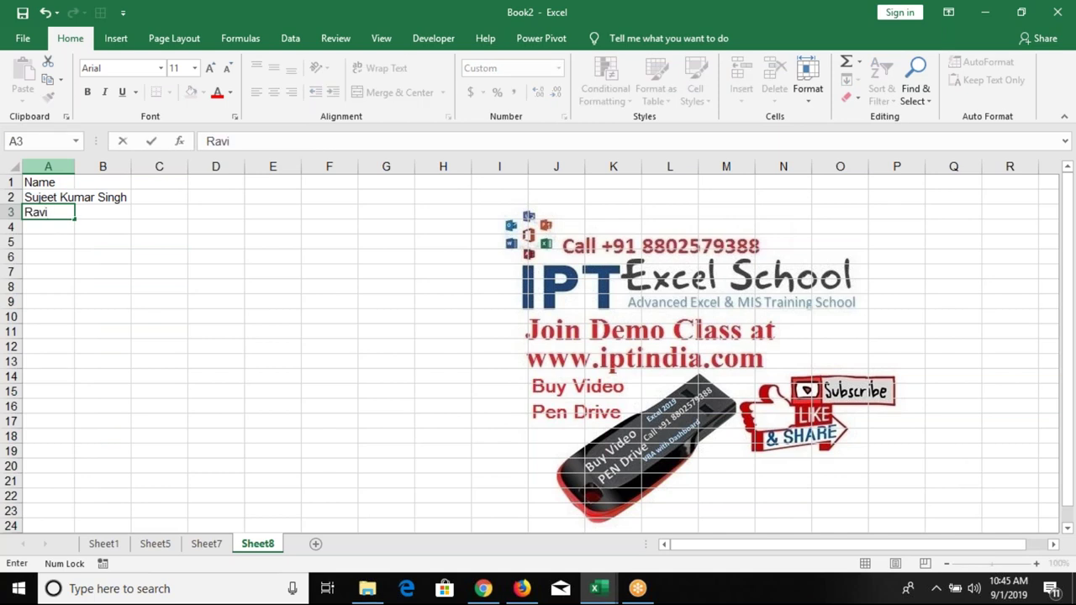
pyautogui.write(' Puja Varma')
pyautogui.press('Return')
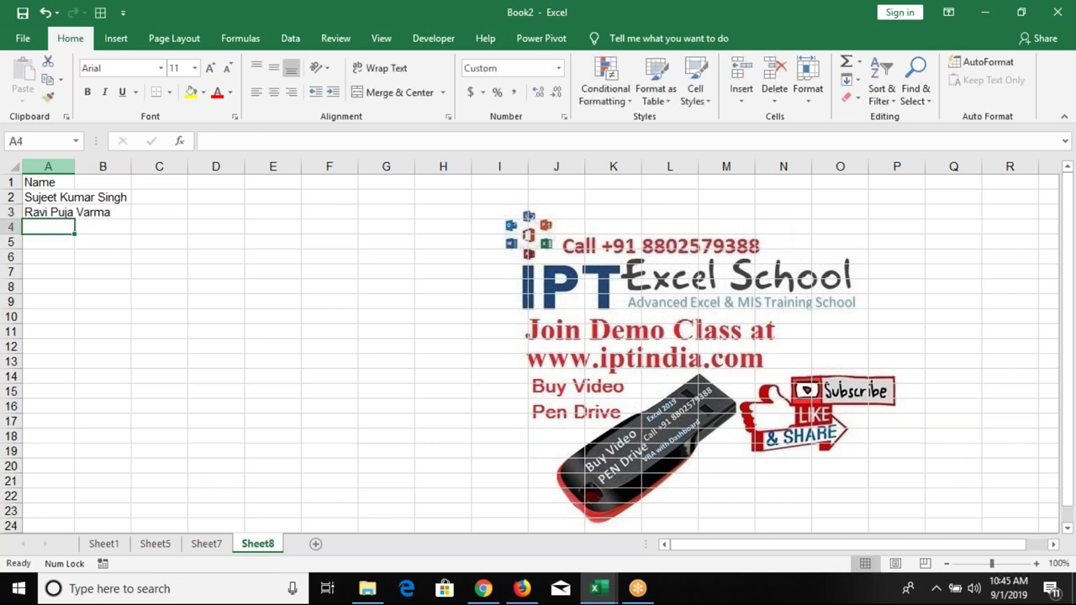
pyautogui.write('Mohan Lal')
pyautogui.press('Return')
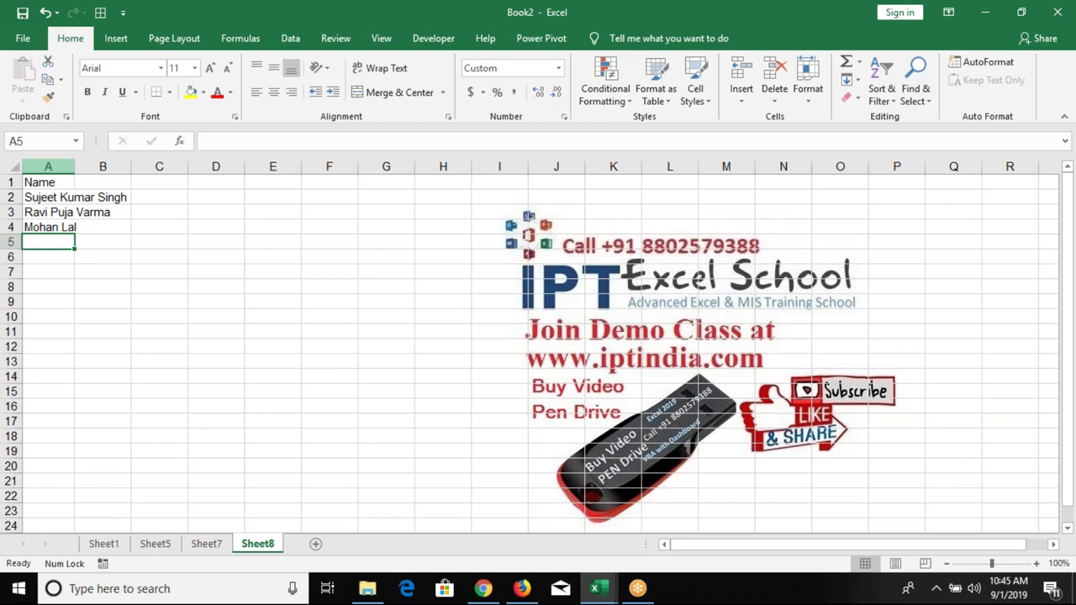
pyautogui.moveTo(38, 197); pyautogui.dragTo(40, 227)
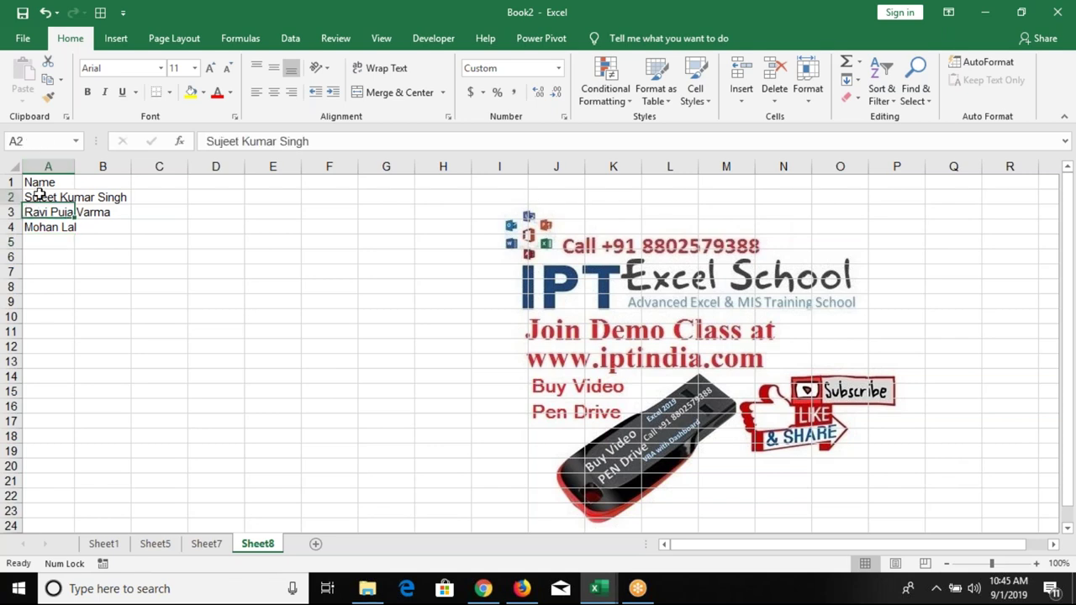
# Autofit column A and add headers F in B1 and L in C1.
pyautogui.doubleClick(75, 166)
pyautogui.click(150, 179)
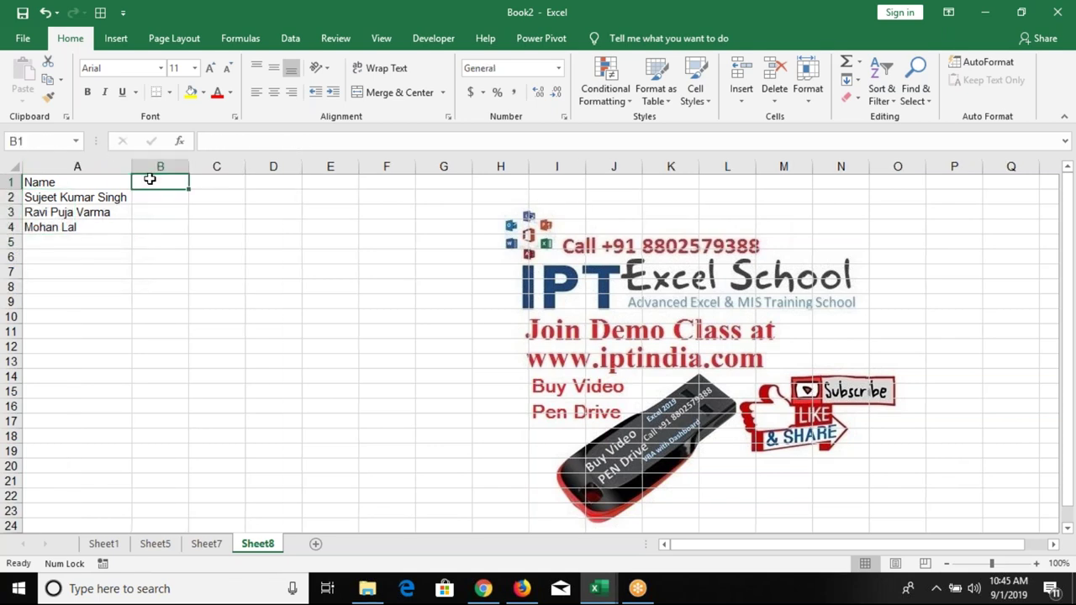
pyautogui.write('F')
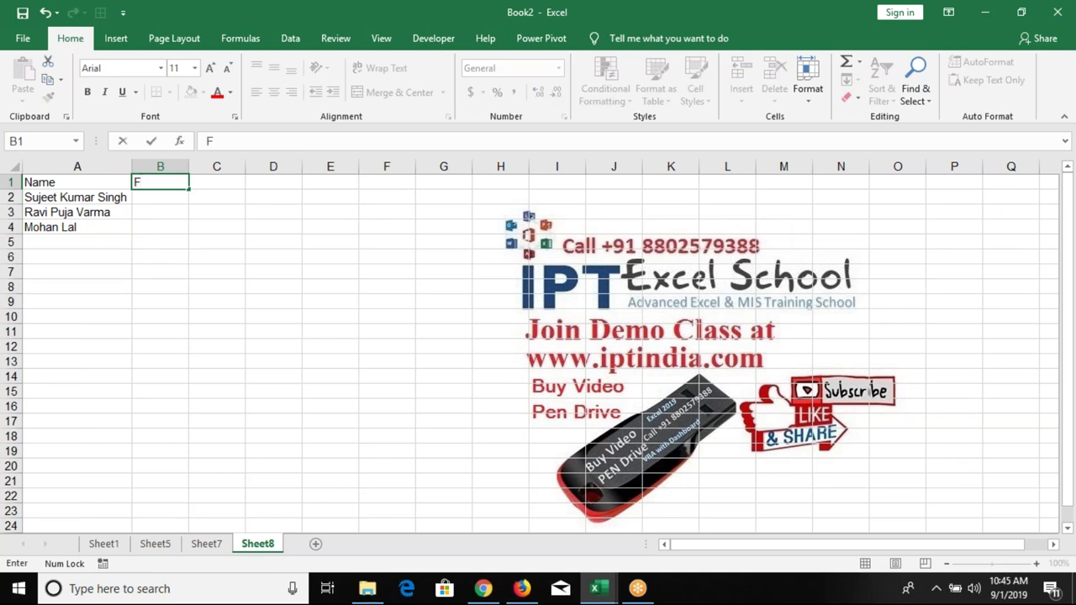
pyautogui.press('Tab')
pyautogui.write('L')
pyautogui.press('Return')
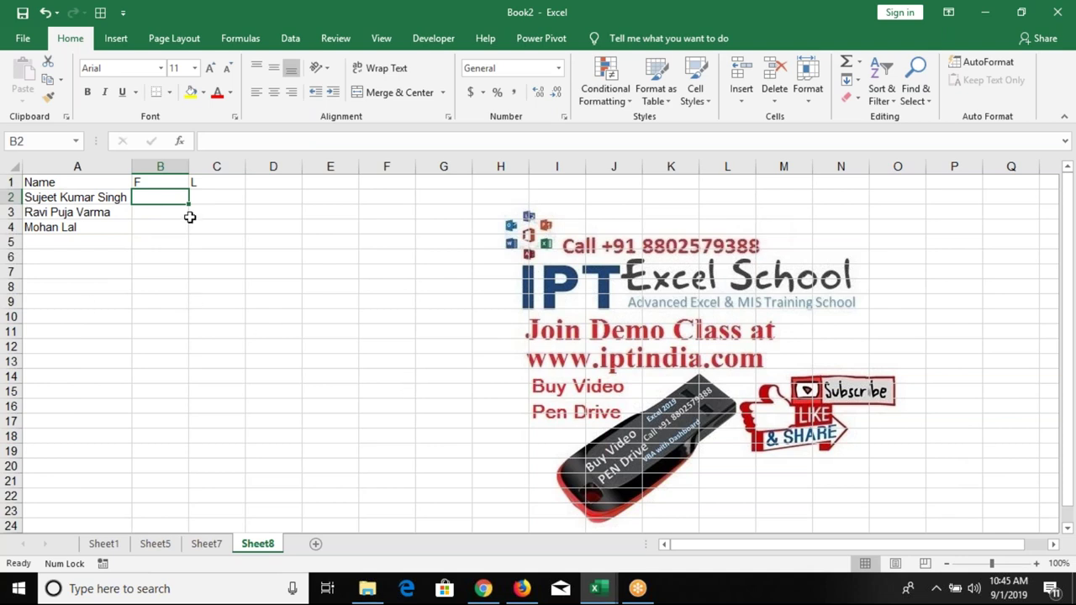
# Type Sujeet in B2 and Flash Fill the remaining first names down B2:B4.
pyautogui.write('Sujeet')
pyautogui.hotkey('ctrl', 'Return')
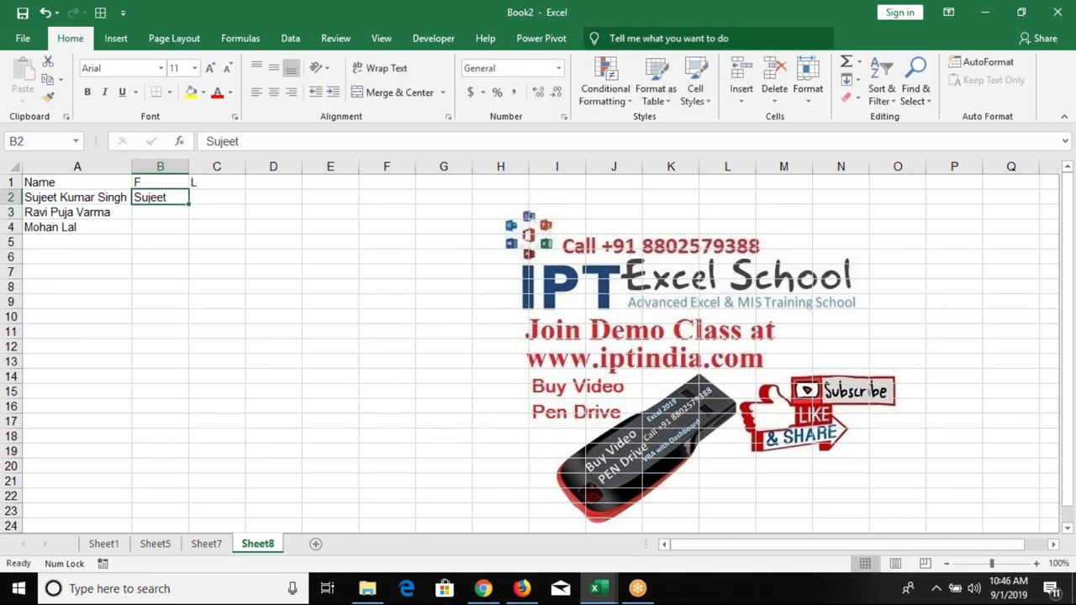
pyautogui.click(851, 80)
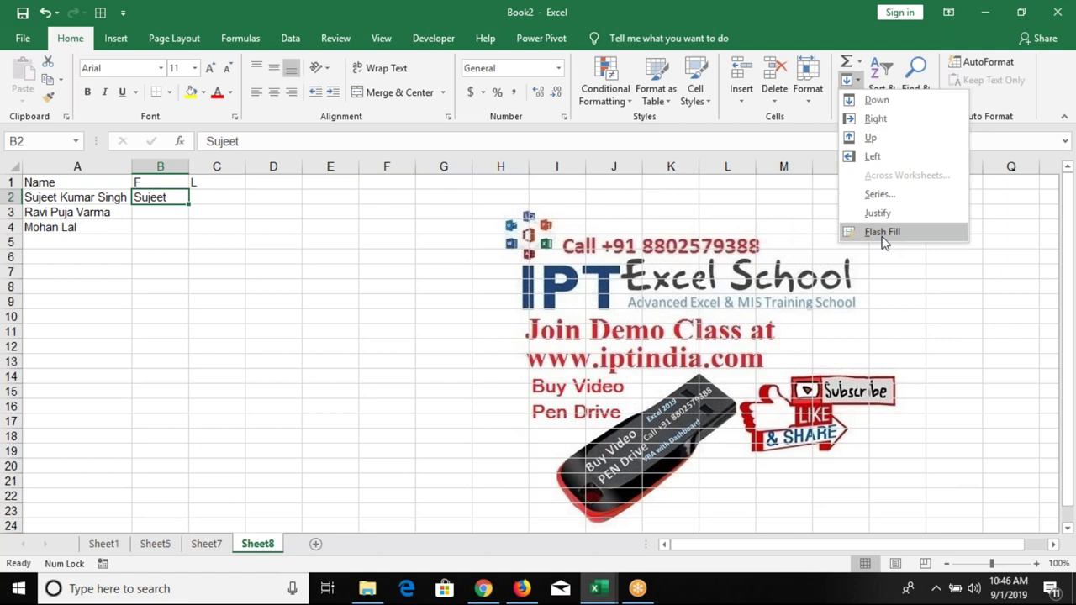
pyautogui.click(881, 231)
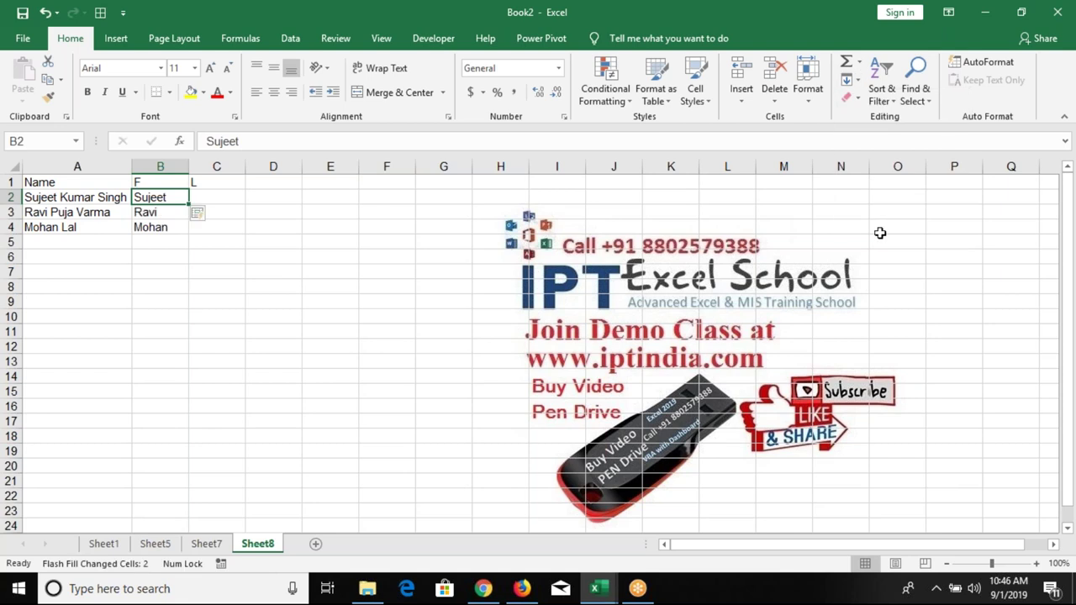
pyautogui.press('Down')
pyautogui.press('Down')
pyautogui.press('Down')
pyautogui.press('Up')
pyautogui.press('Up')
pyautogui.press('Up')
pyautogui.press('Down')
pyautogui.press('Down')
pyautogui.press('Down')
pyautogui.press('Up')
pyautogui.press('Up')
pyautogui.press('Up')
# Enter the example surname Singh in C2.
pyautogui.press('Right')
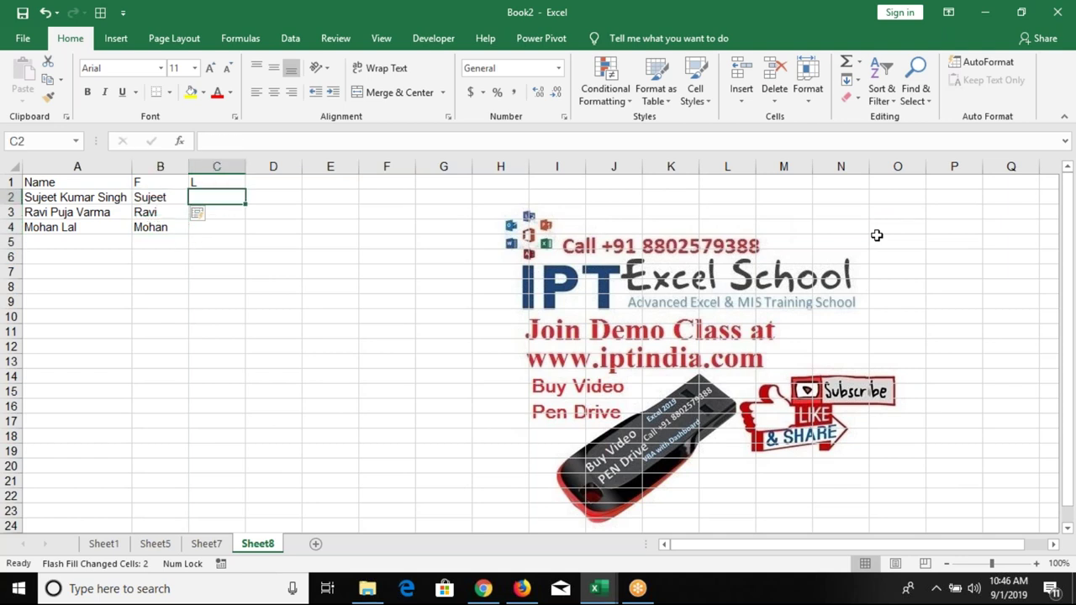
pyautogui.write('Singh')
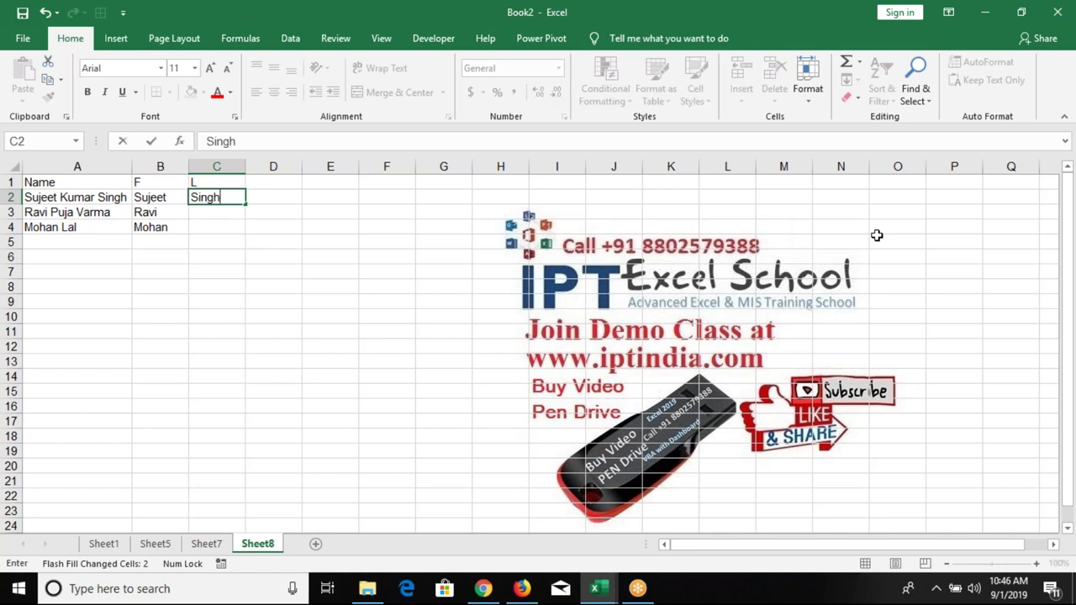
pyautogui.hotkey('ctrl', 'Return')
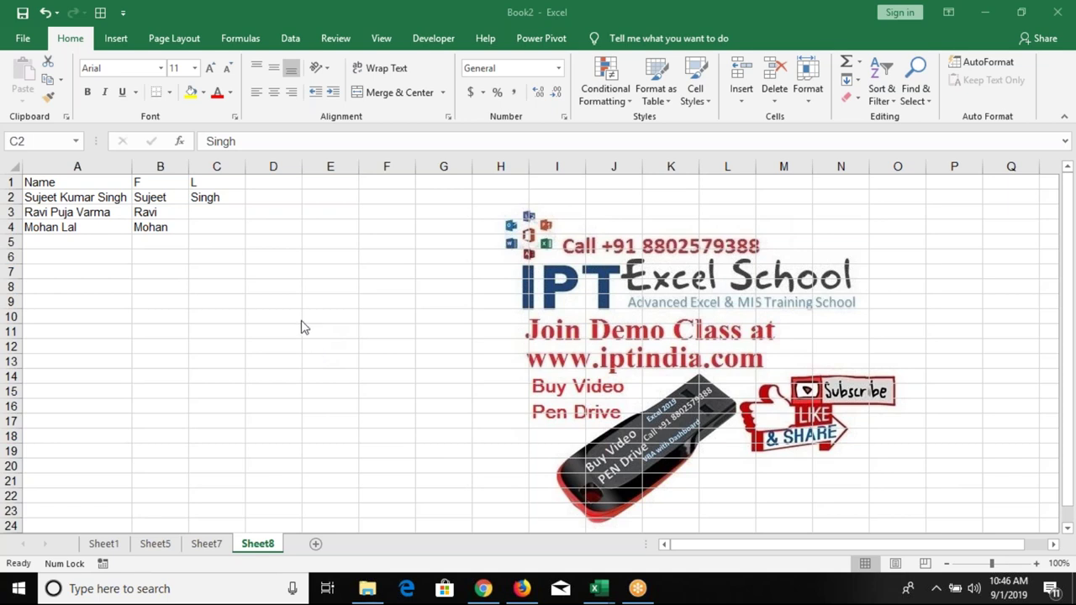
# Flash Fill the surnames Varma and Lal into C3:C4 from the Singh example.
pyautogui.click(215, 207)
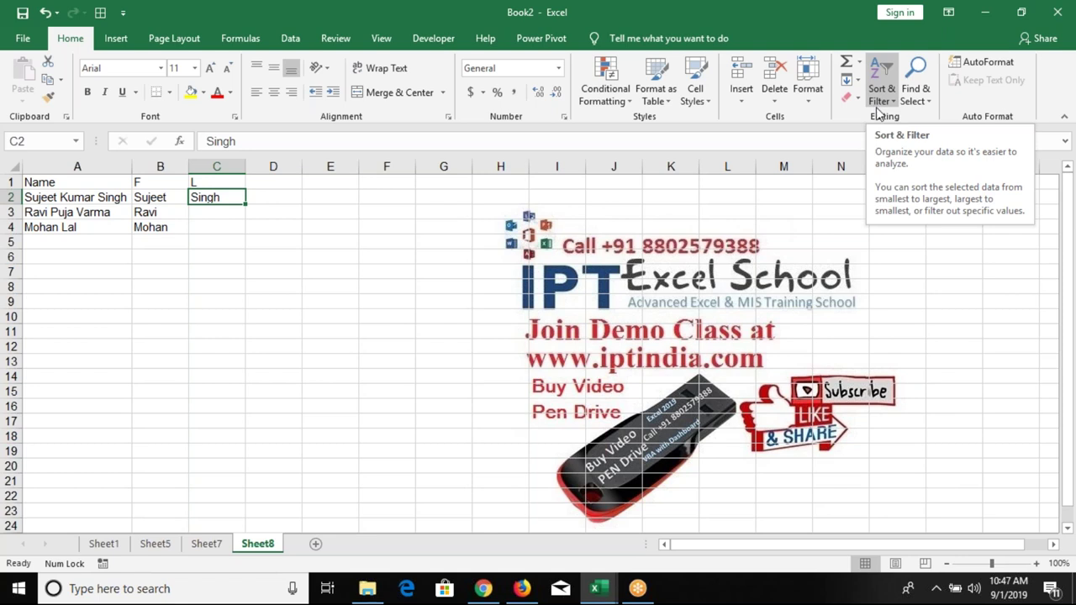
pyautogui.click(880, 108)
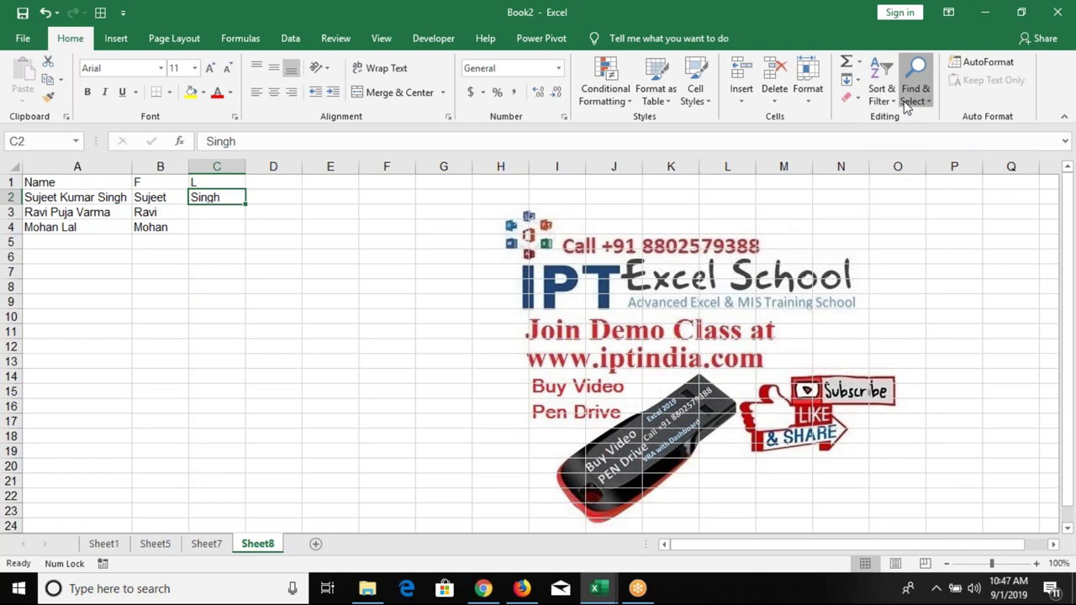
pyautogui.click(915, 93)
pyautogui.click(847, 80)
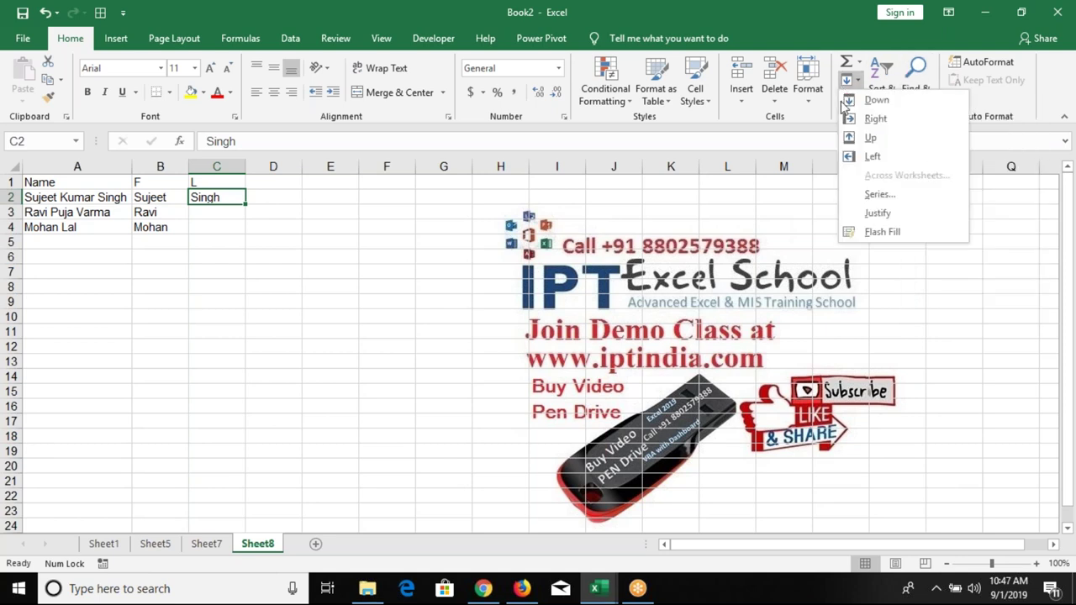
pyautogui.click(882, 233)
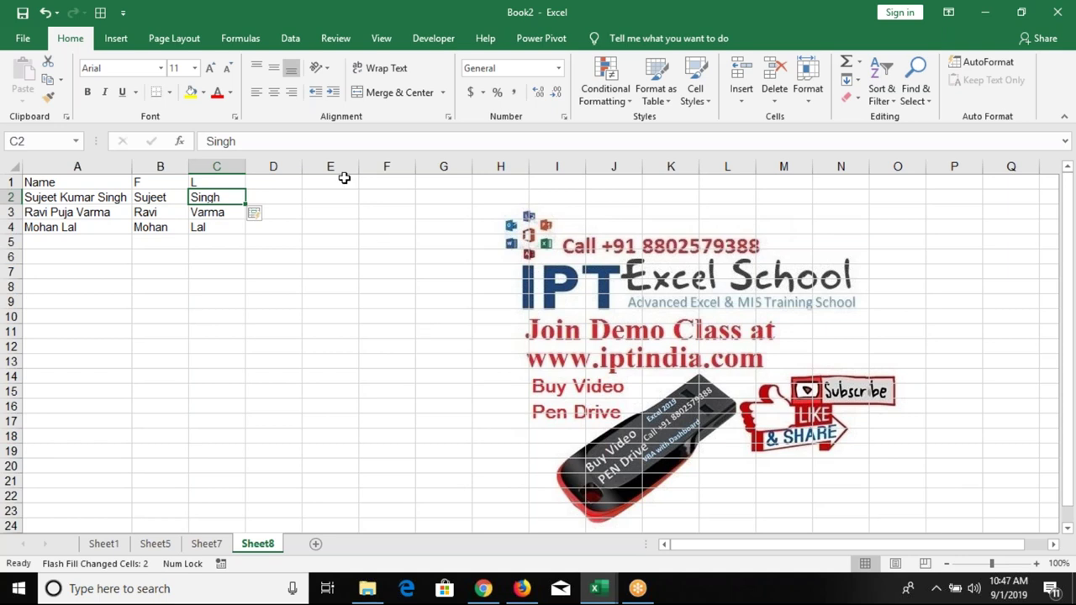
pyautogui.click(343, 179)
# Add a Date header in E1 and fill the date 7/1 down E2:E6.
pyautogui.write('Date')
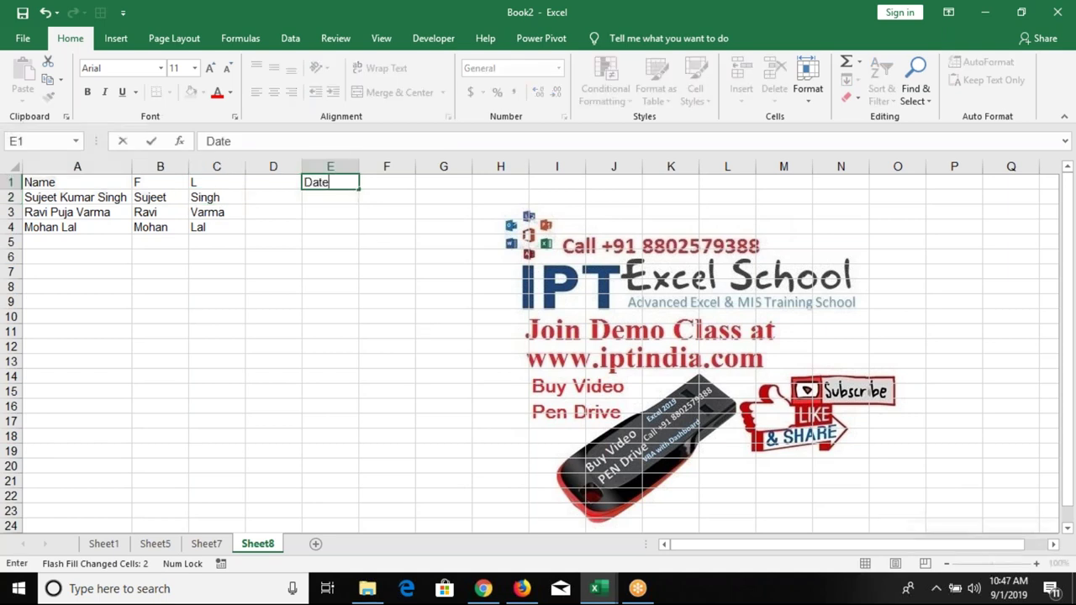
pyautogui.press('Return')
pyautogui.write('7/1')
pyautogui.press('Return')
pyautogui.press('Up')
pyautogui.hotkey('shift', 'Down')
pyautogui.hotkey('shift', 'Down')
pyautogui.hotkey('shift', 'Down')
pyautogui.hotkey('shift', 'Down')
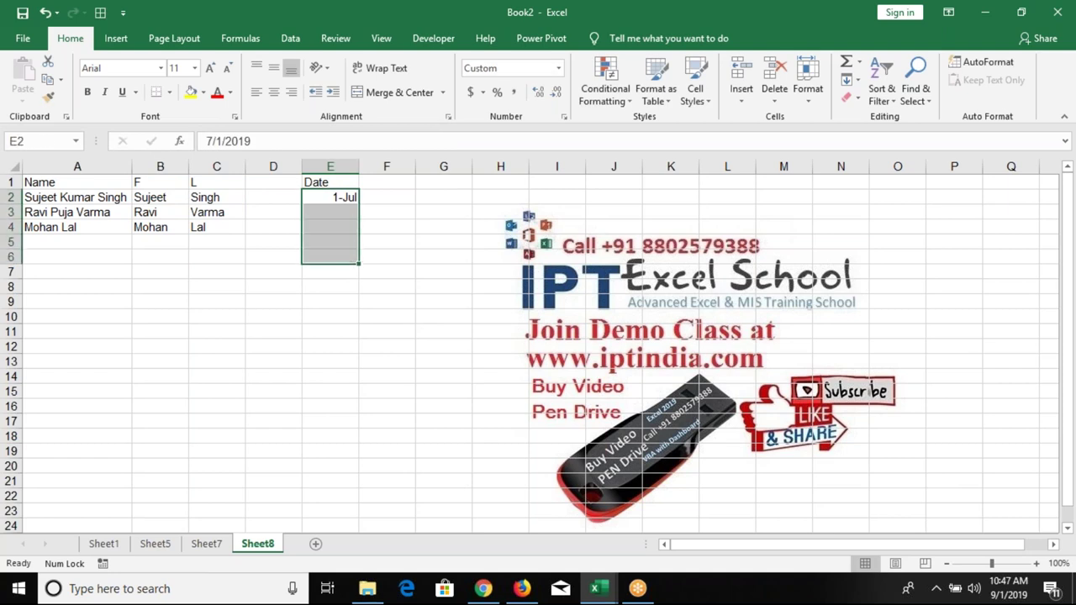
pyautogui.hotkey('ctrl', 'd')
# Make dates in E3:E6 step by 20 days with the formula =E2+20.
pyautogui.click(330, 212)
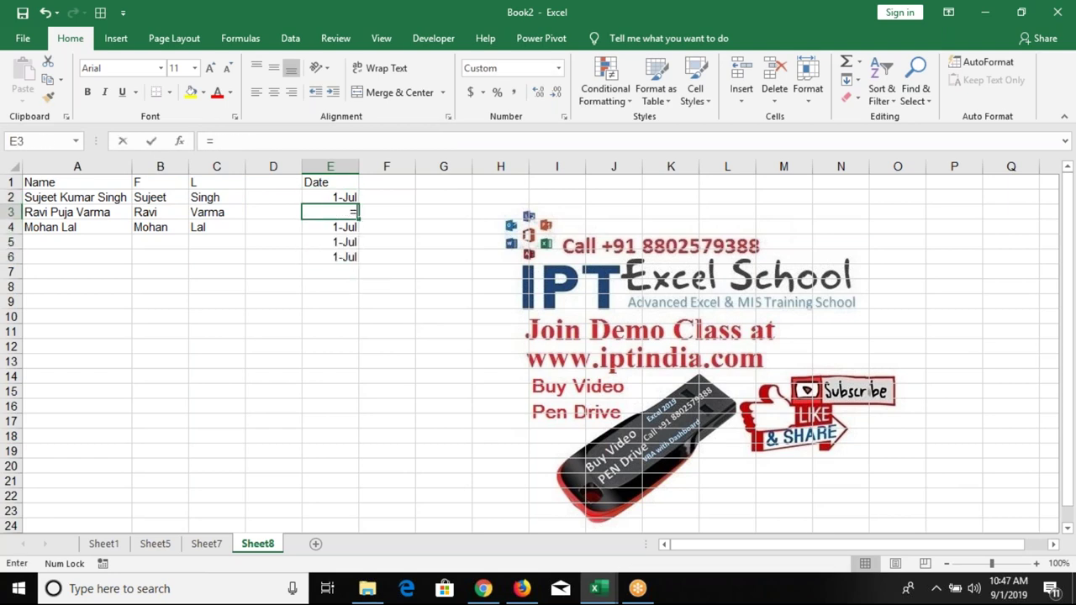
pyautogui.write('=E2+20')
pyautogui.hotkey('ctrl', 'Return')
pyautogui.hotkey('ctrl', 'shift', 'Down')
pyautogui.hotkey('ctrl', 'd')
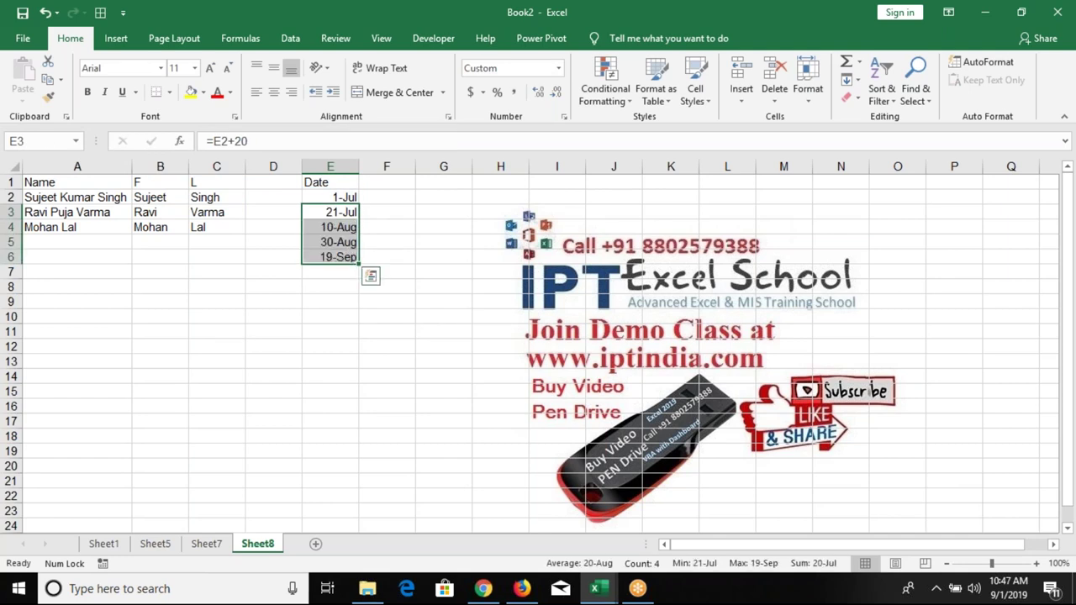
pyautogui.press('Up')
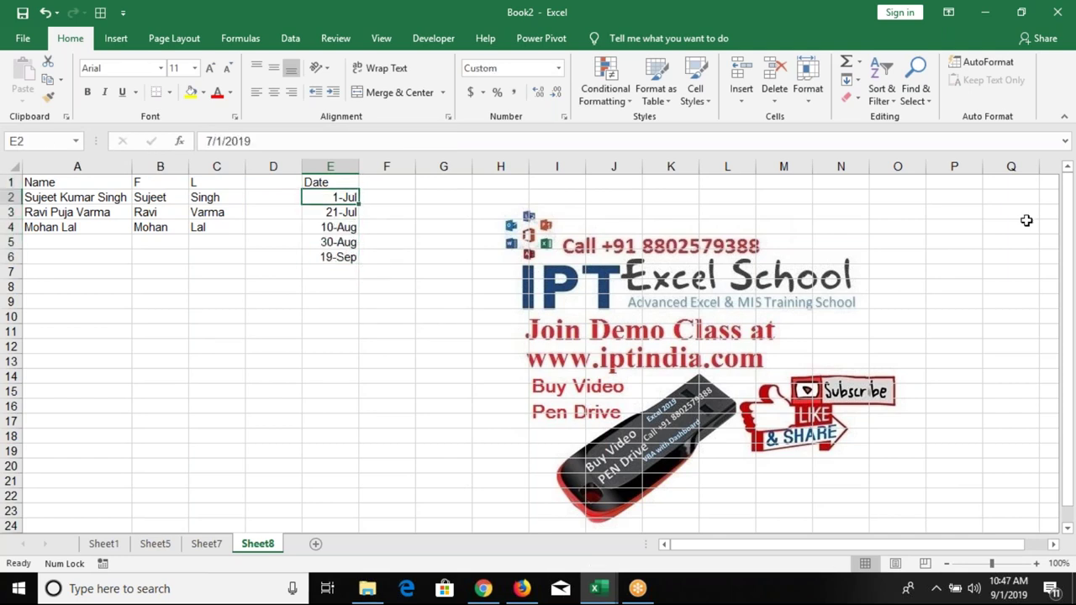
pyautogui.press('Right')
# Type Jul in F2 and Flash Fill months Jul, Jul, Aug, Aug, Sep into F2:F6.
pyautogui.write('Jul')
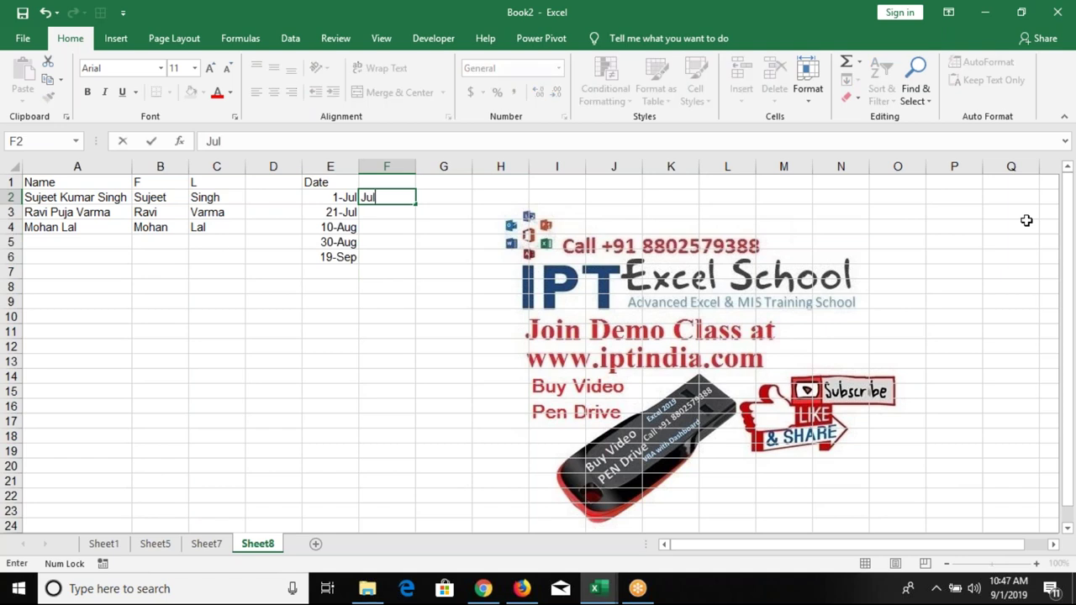
pyautogui.hotkey('ctrl', 'Return')
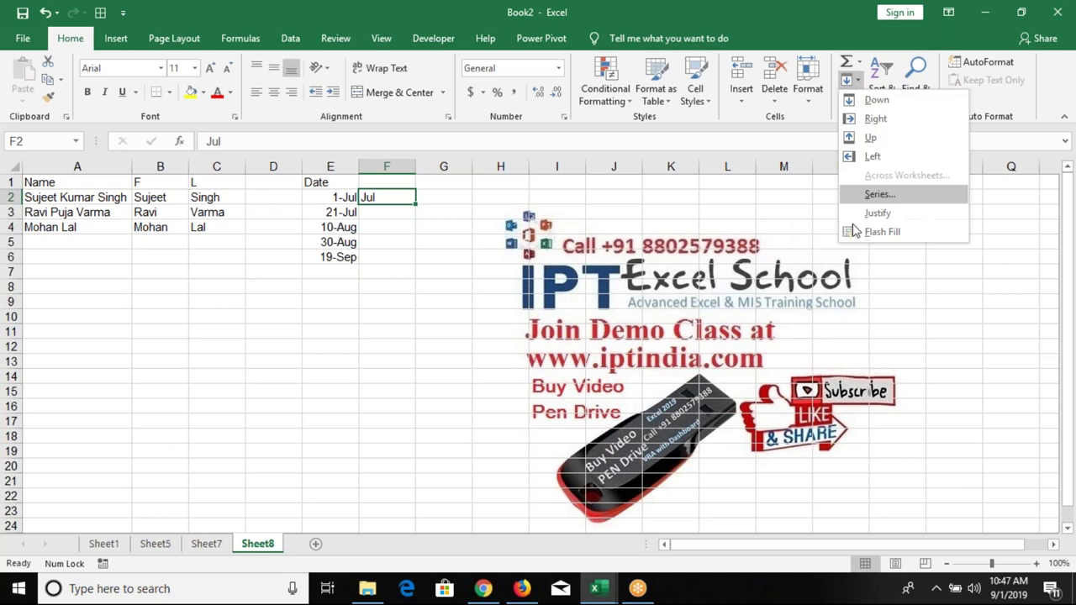
pyautogui.click(850, 80)
pyautogui.click(854, 231)
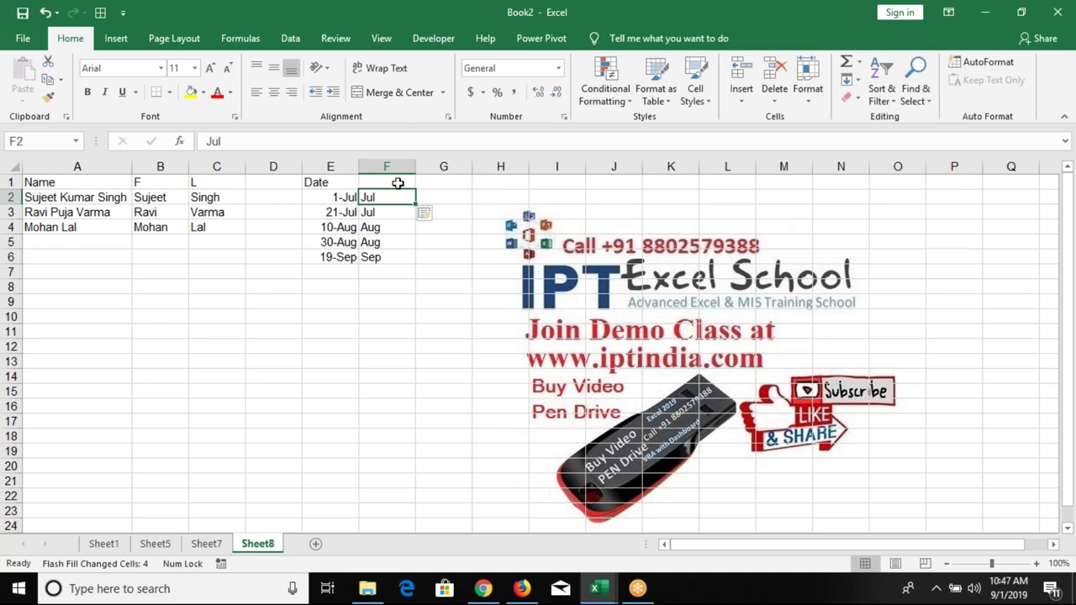
pyautogui.click(374, 257)
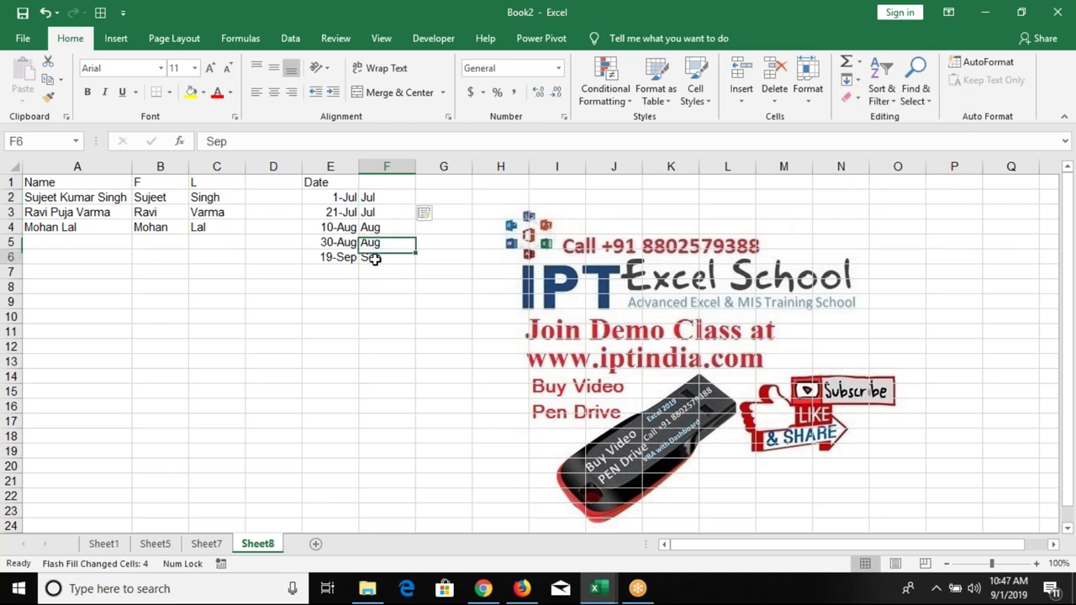
pyautogui.press('Up')
pyautogui.press('Up')
pyautogui.press('Up')
pyautogui.press('Up')
pyautogui.press('Down')
pyautogui.press('Down')
pyautogui.press('Down')
pyautogui.press('Down')
pyautogui.press('Up')
pyautogui.press('Up')
pyautogui.press('Up')
pyautogui.press('Up')
pyautogui.press('Right')
pyautogui.press('Up')
pyautogui.press('Right')
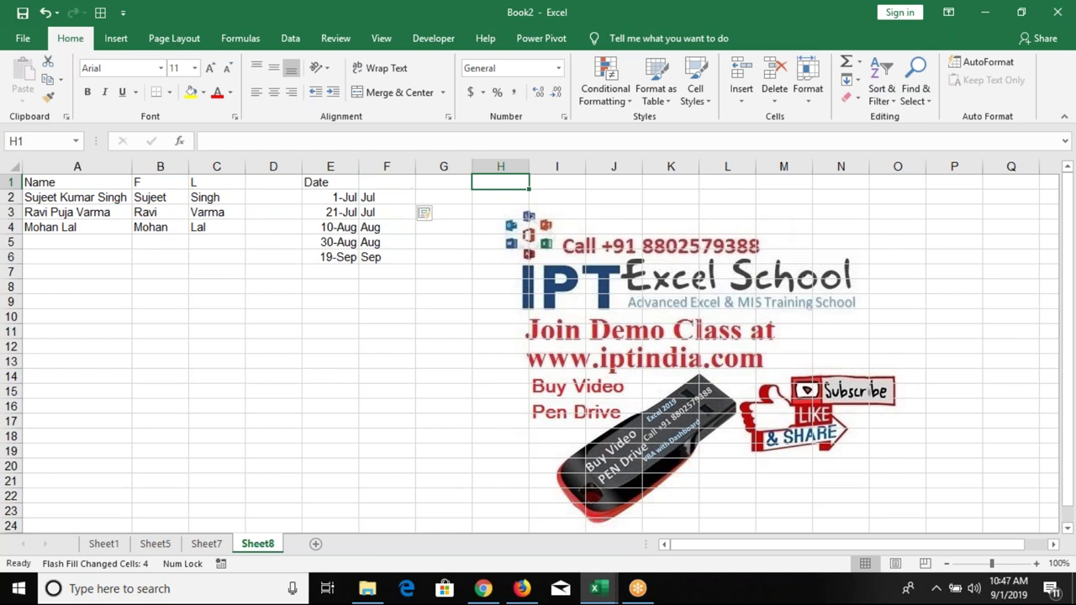
# Enter 1236, 8521, 3665, 2563 and 5451 down H1:H5.
pyautogui.press('Down')
pyautogui.press('Up')
pyautogui.write('1236')
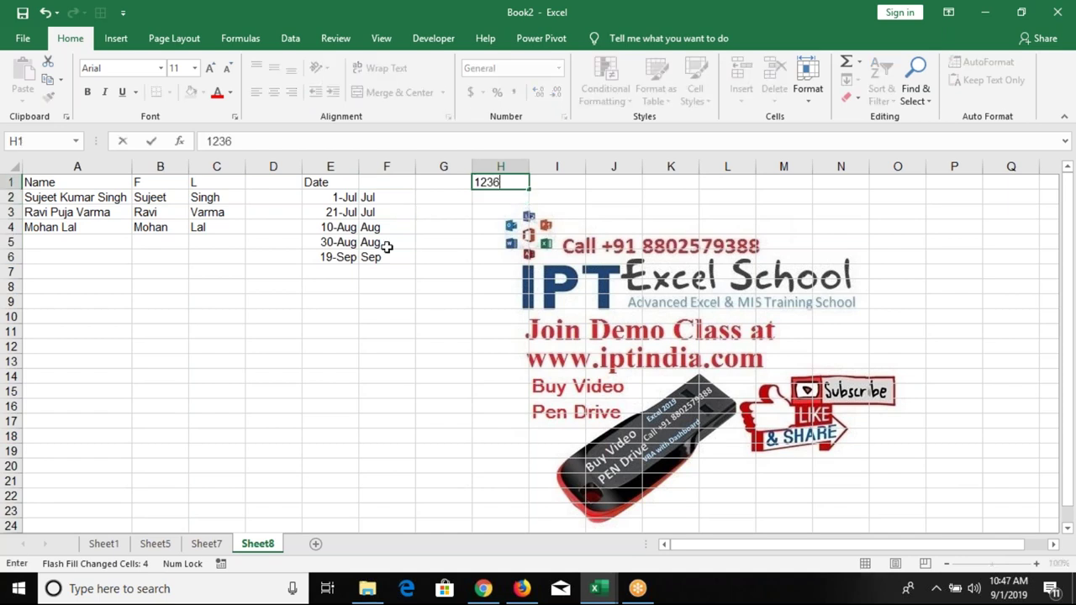
pyautogui.press('Return')
pyautogui.write('852')
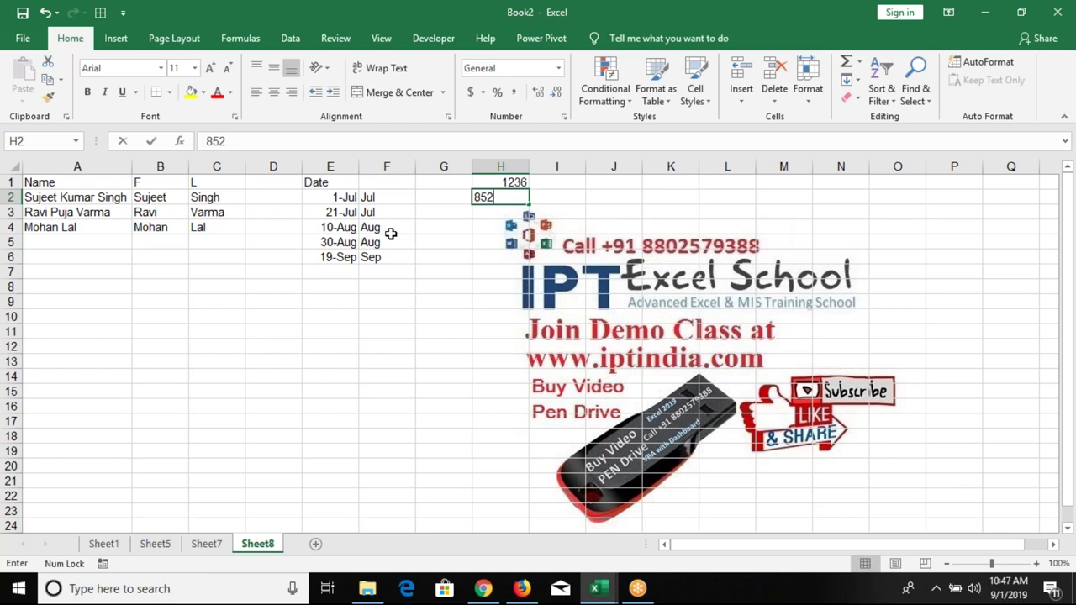
pyautogui.write('1')
pyautogui.press('Return')
pyautogui.write('3665')
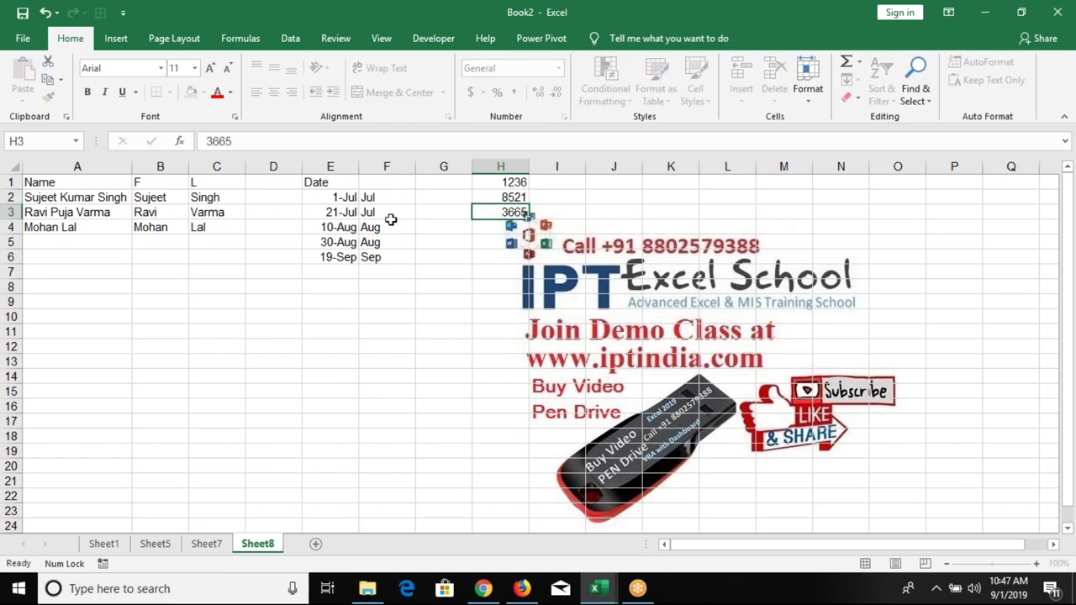
pyautogui.press('Return')
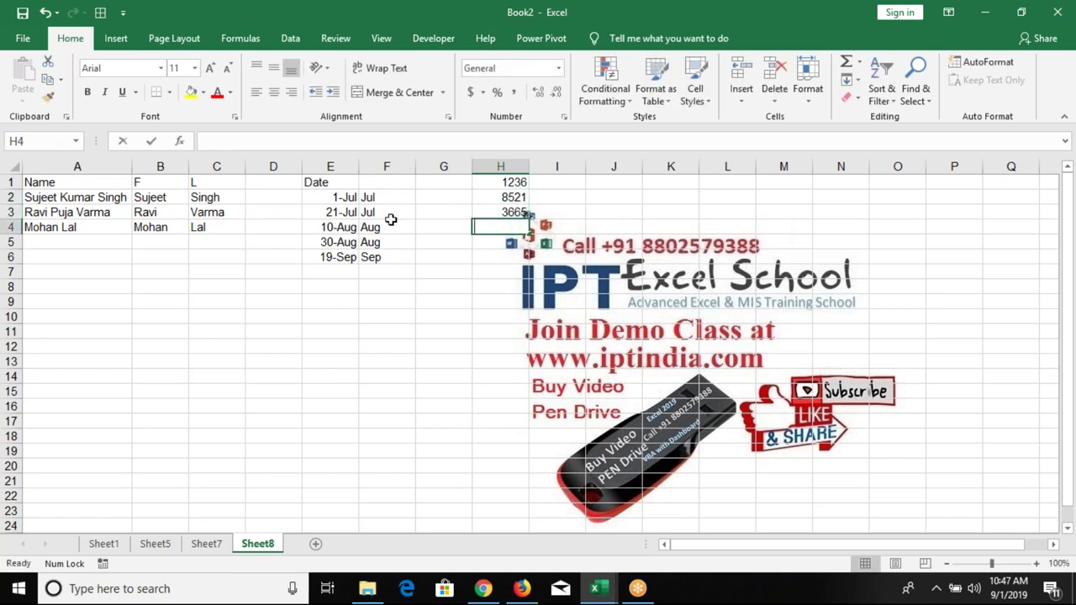
pyautogui.write('2')
pyautogui.write('5')
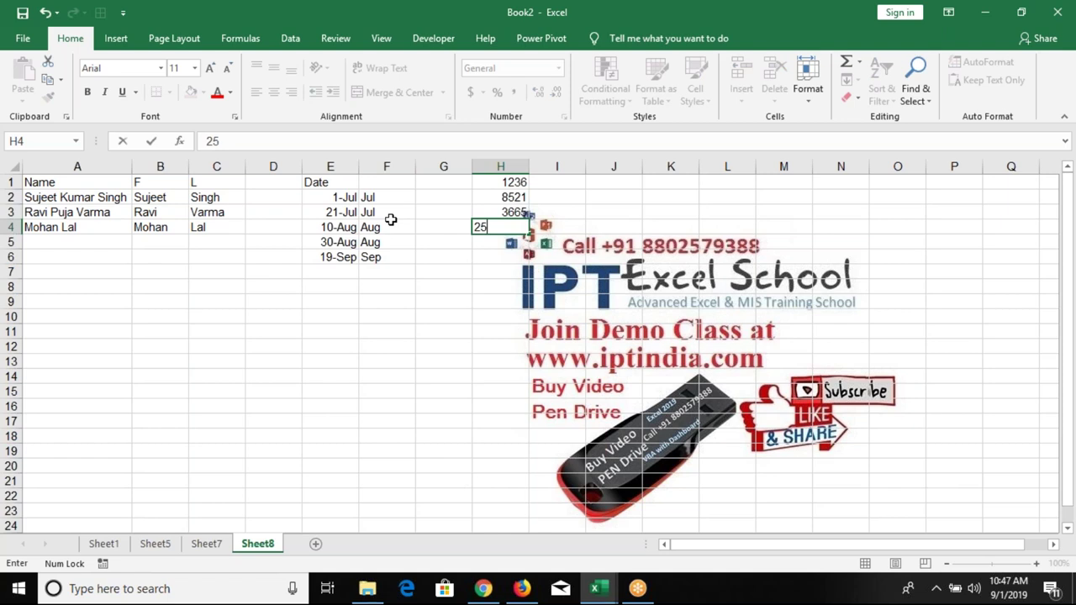
pyautogui.write('63')
pyautogui.press('Return')
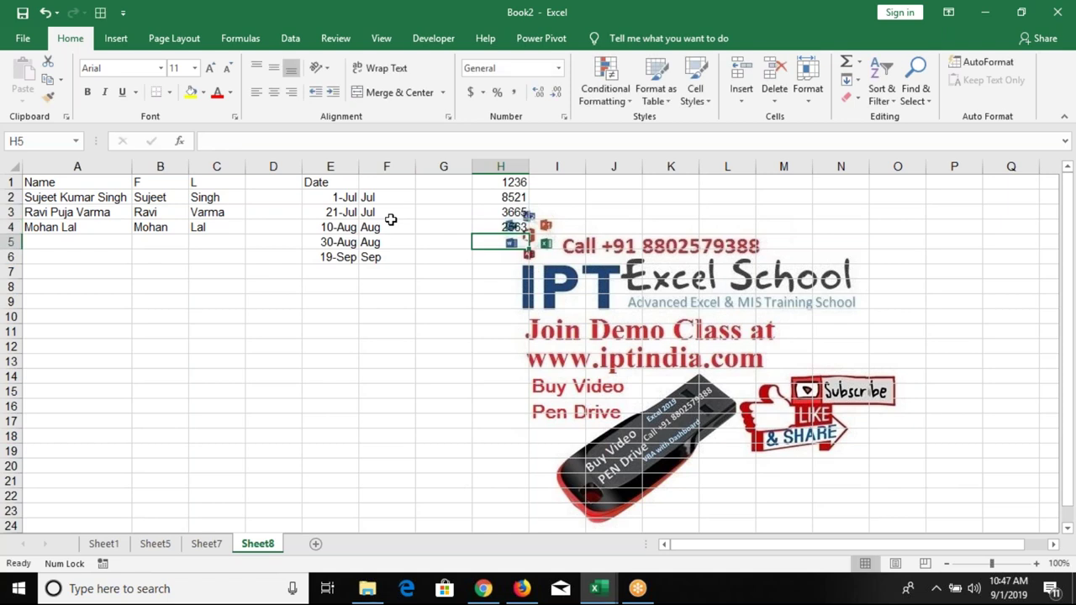
pyautogui.write('5451')
# Type 12 in I1 and Flash Fill the first two digits into I2:I5.
pyautogui.click(556, 181)
pyautogui.write('12')
pyautogui.hotkey('ctrl', 'Return')
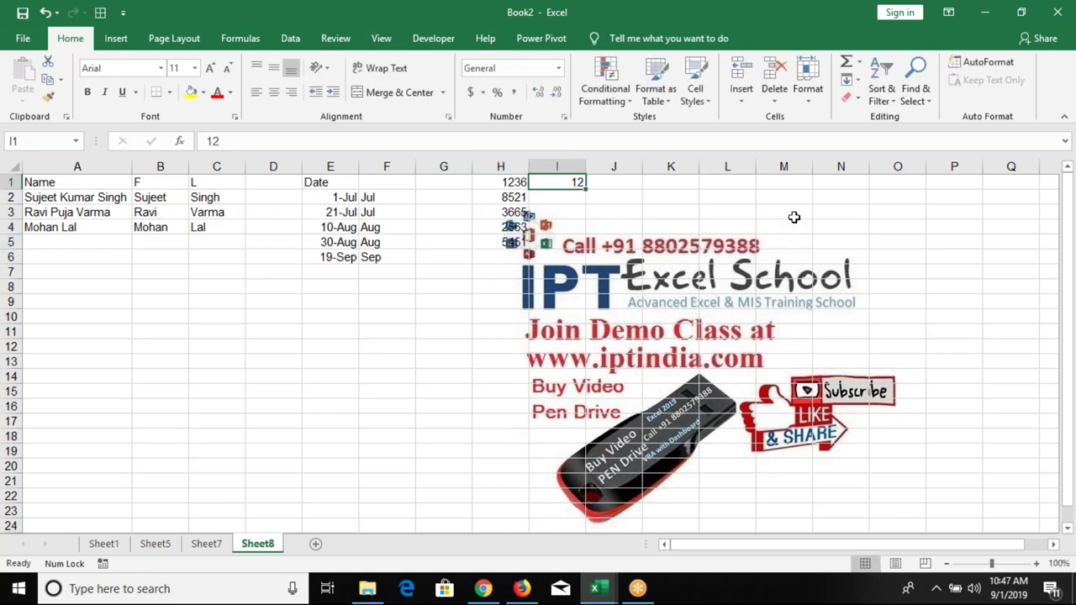
pyautogui.click(856, 80)
pyautogui.click(860, 237)
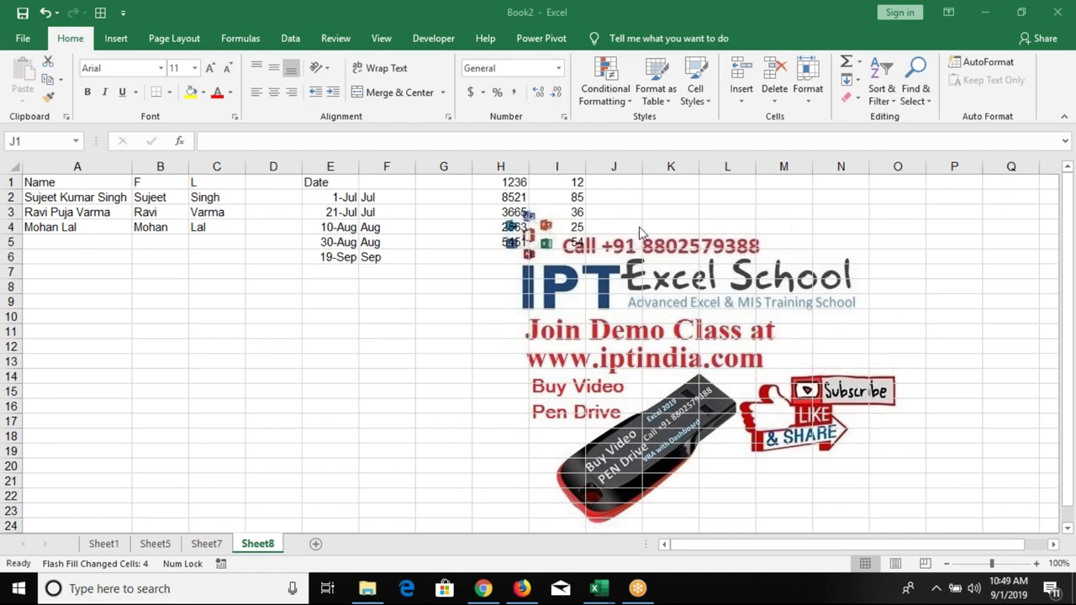
pyautogui.click(853, 99)
pyautogui.click(854, 101)
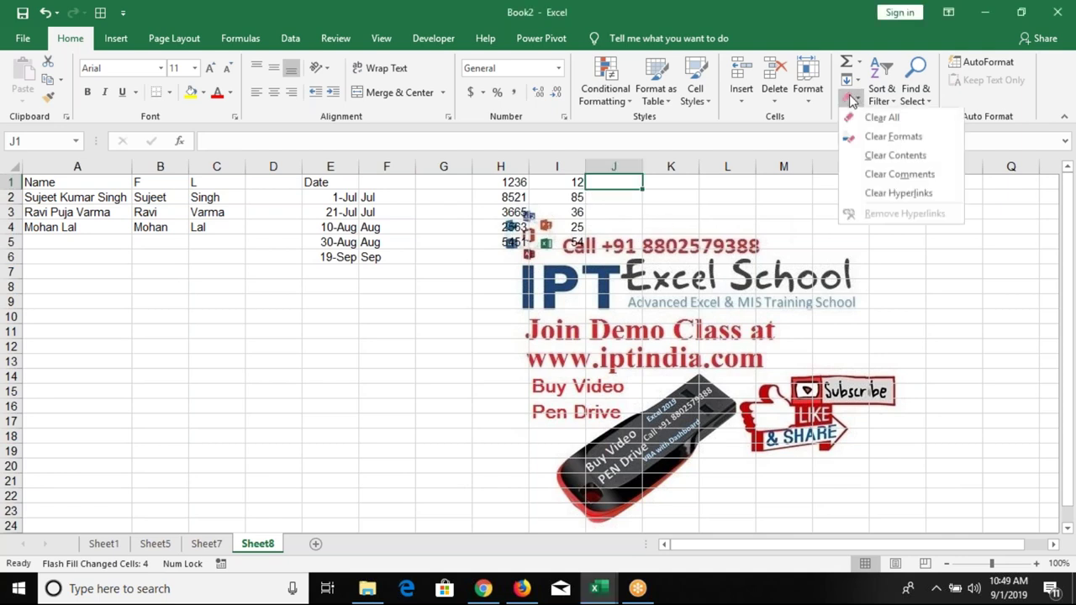
pyautogui.click(32, 382)
pyautogui.moveTo(50, 183); pyautogui.dragTo(234, 229)
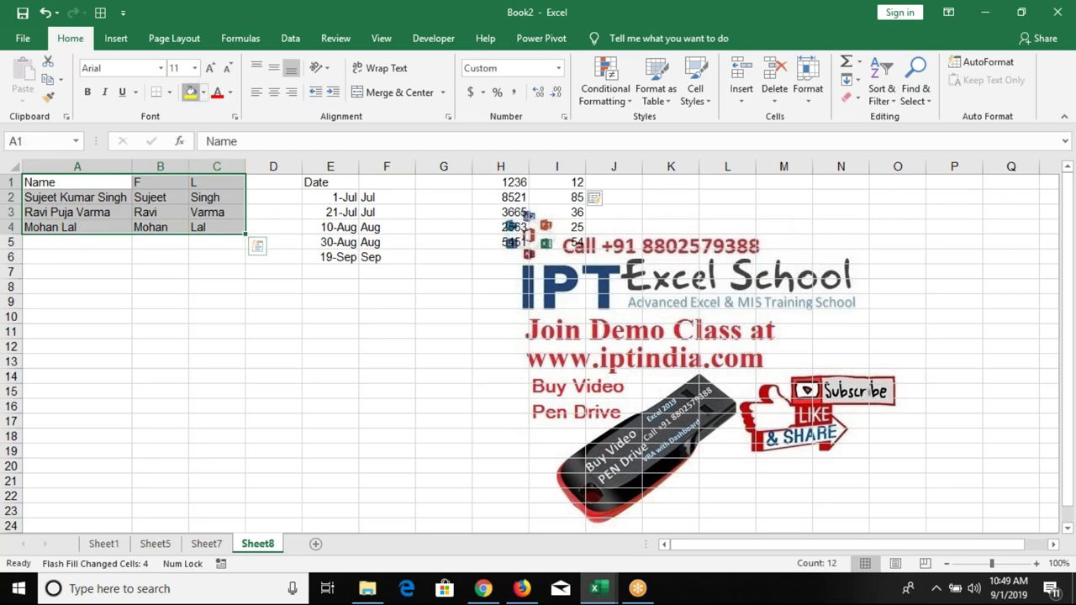
pyautogui.click(191, 91)
pyautogui.click(169, 91)
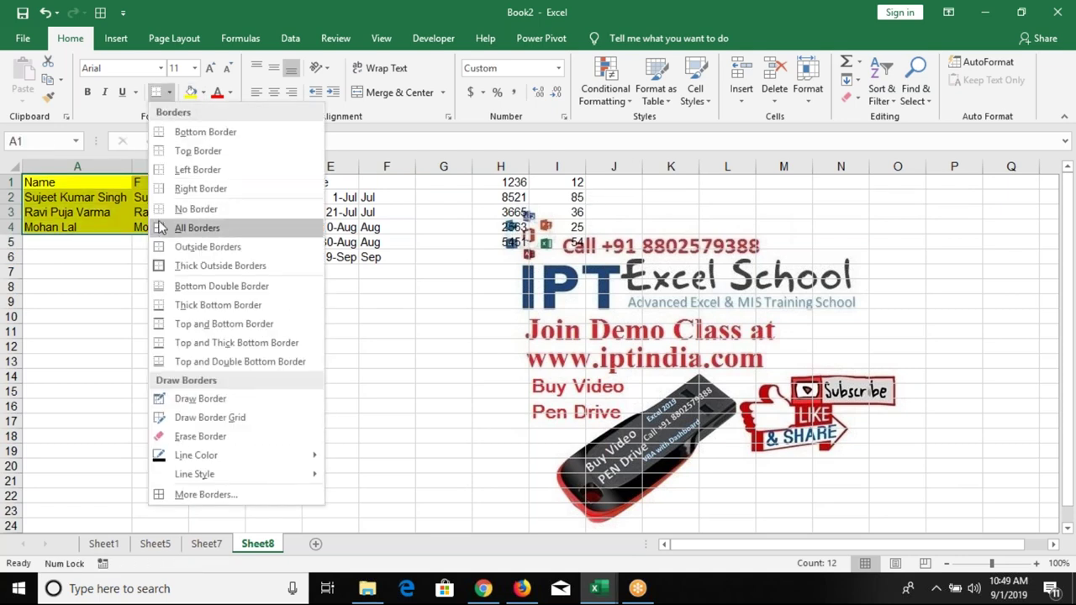
pyautogui.click(163, 227)
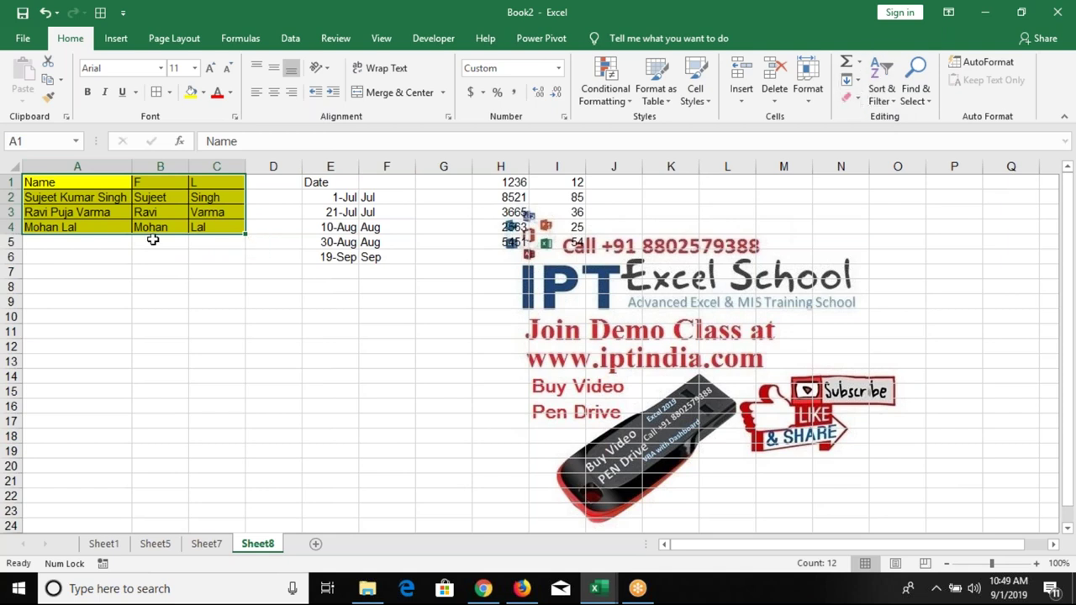
pyautogui.hotkey('ctrl', '-')
pyautogui.press('Escape')
pyautogui.click(849, 80)
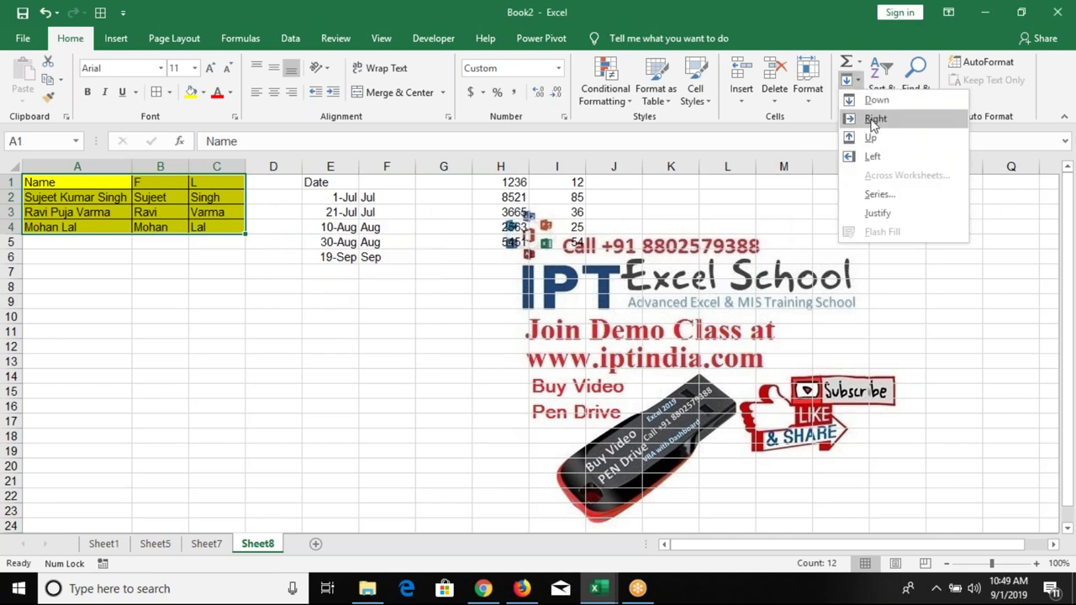
pyautogui.click(859, 99)
pyautogui.click(866, 101)
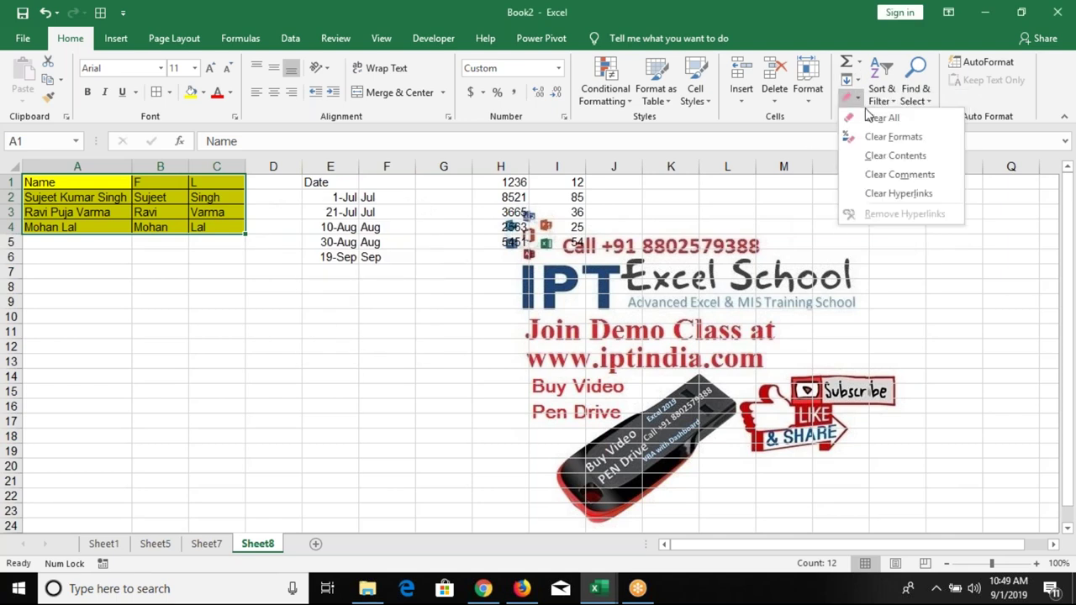
pyautogui.click(882, 118)
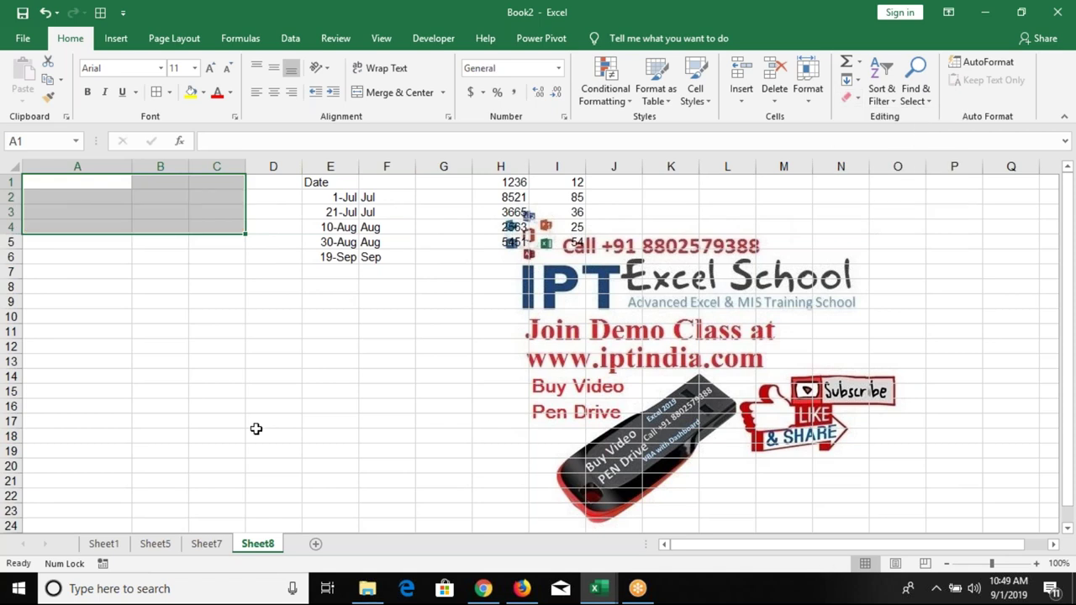
pyautogui.hotkey('ctrl', 'z')
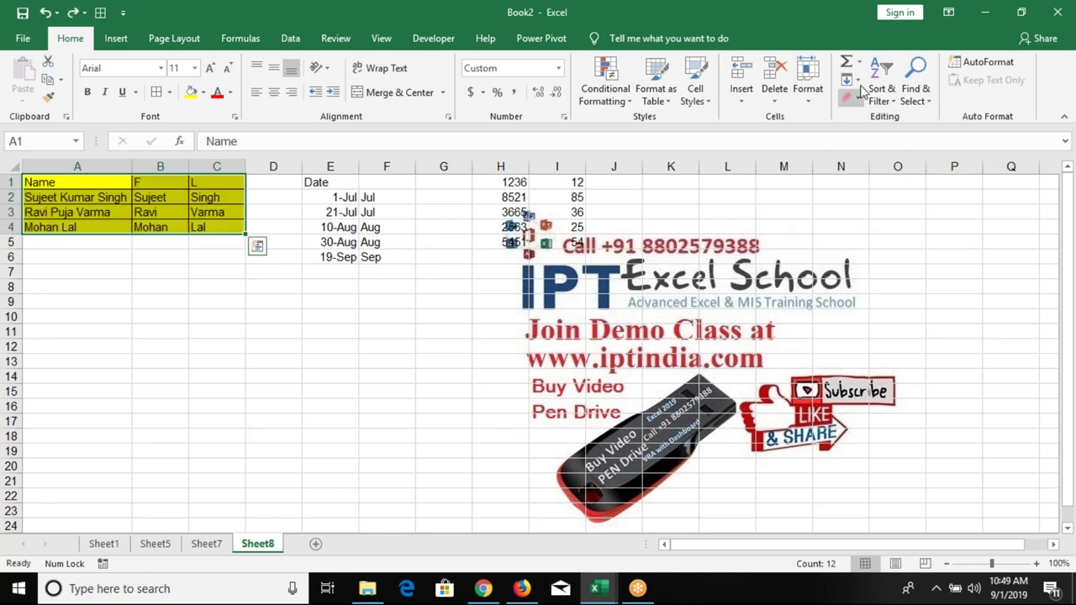
pyautogui.click(848, 80)
pyautogui.press('Escape')
pyautogui.click(848, 99)
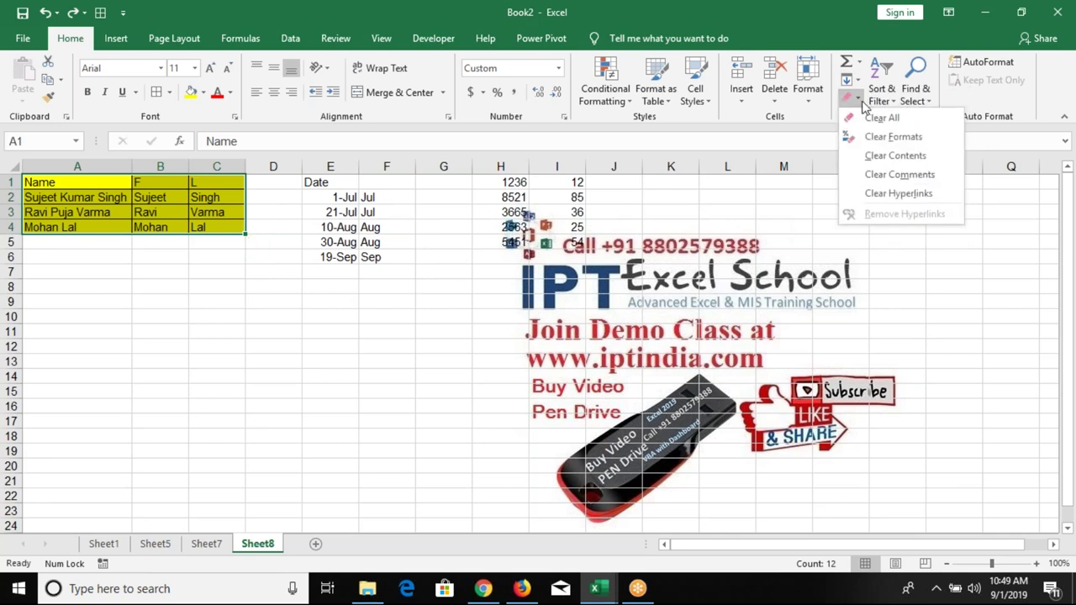
pyautogui.click(893, 136)
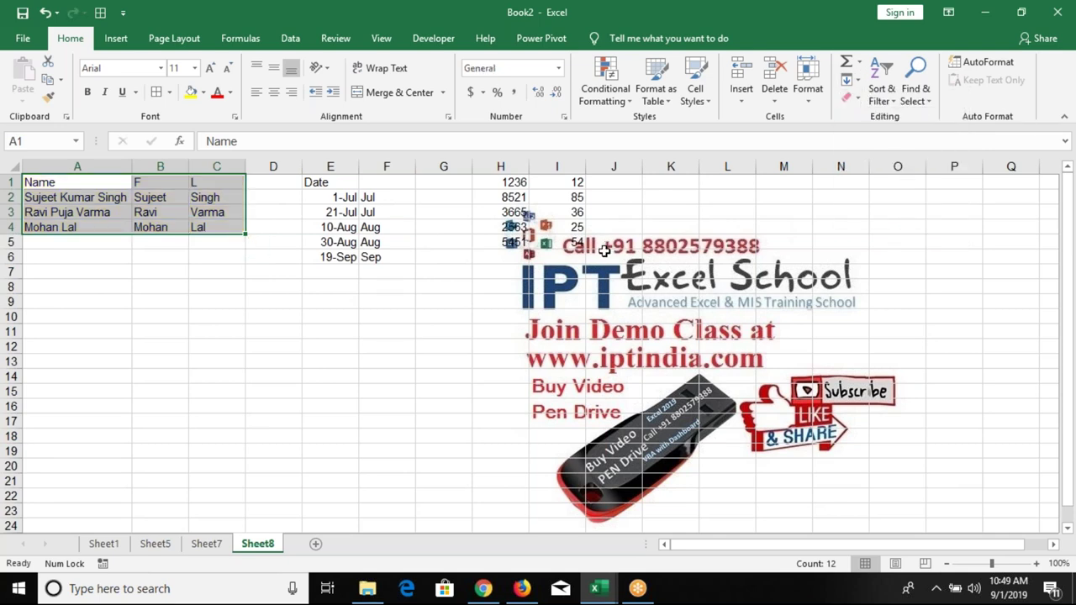
pyautogui.hotkey('ctrl', 'z')
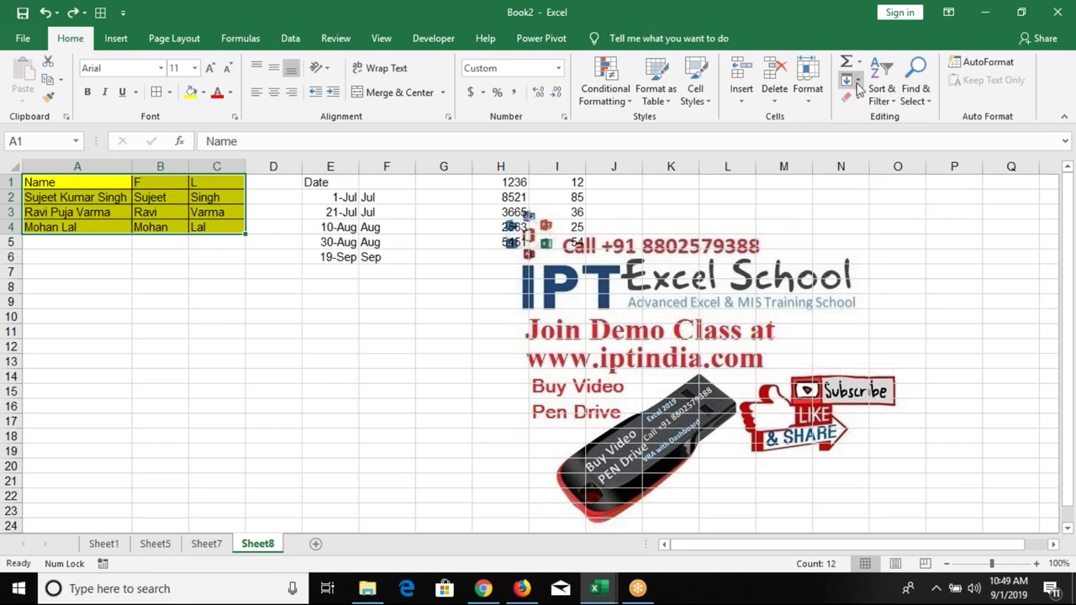
pyautogui.click(847, 80)
pyautogui.click(847, 80)
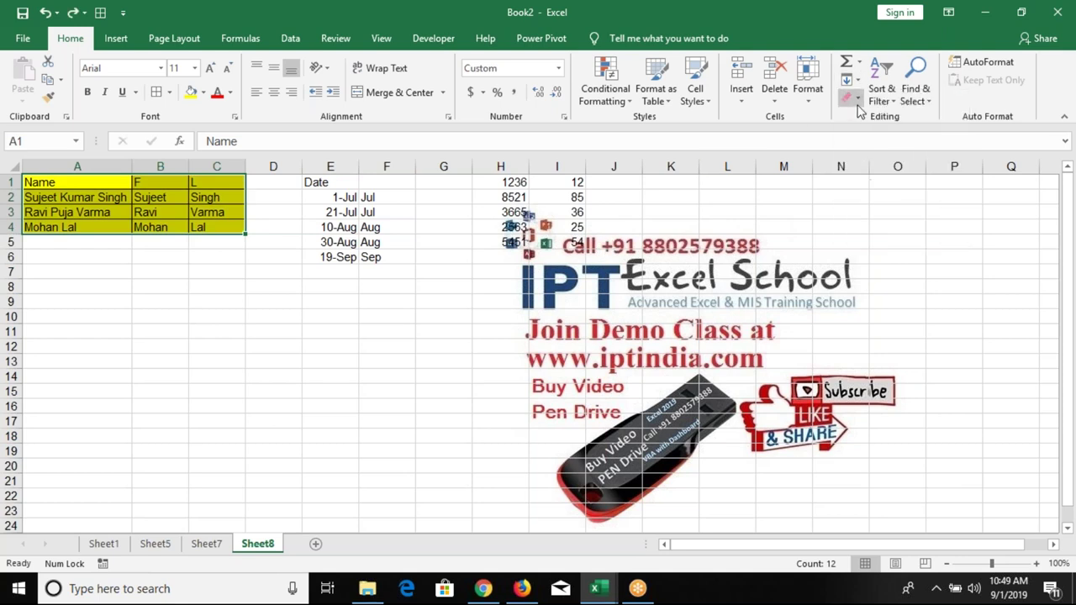
pyautogui.click(848, 98)
pyautogui.click(863, 158)
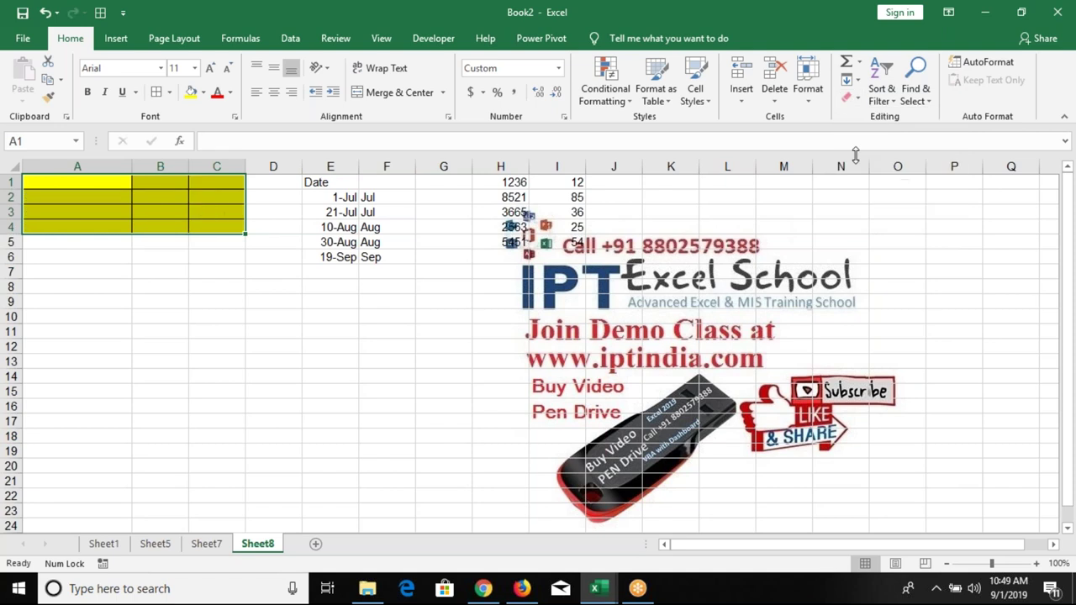
pyautogui.hotkey('ctrl', 'z')
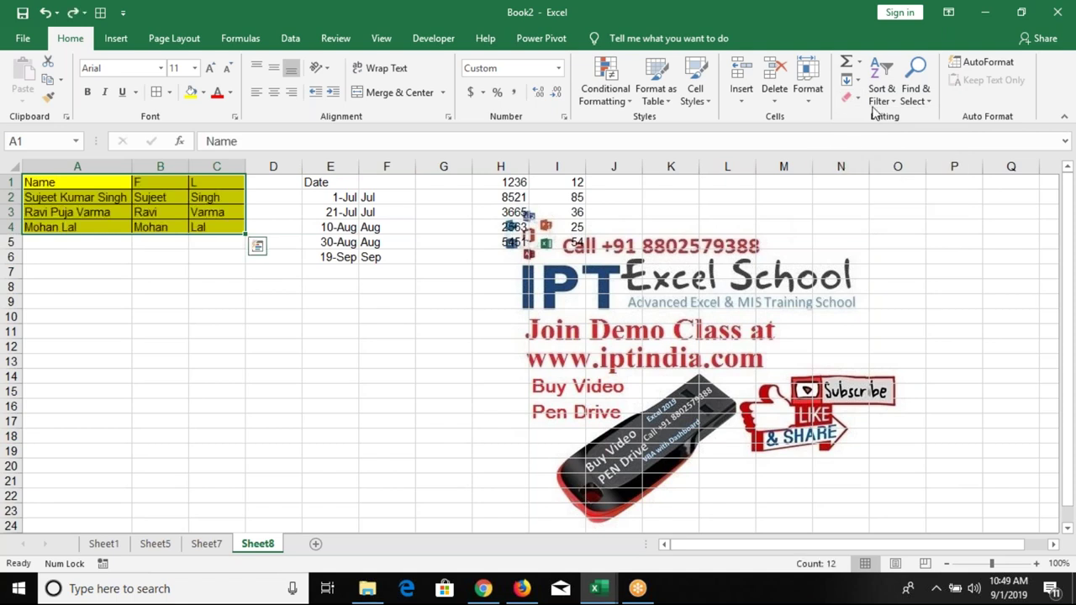
pyautogui.click(850, 99)
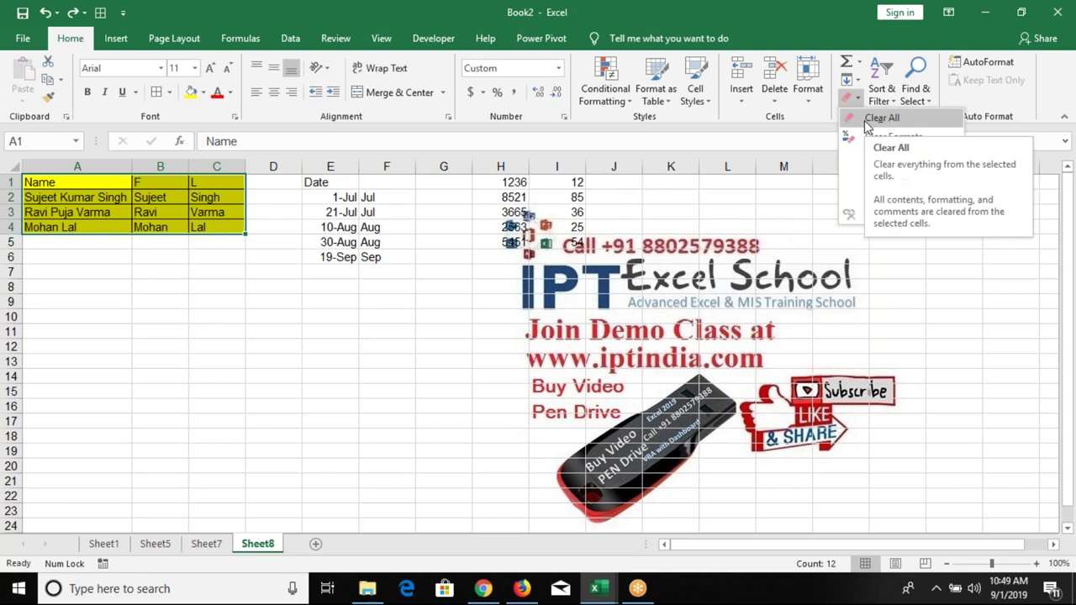
pyautogui.click(420, 271)
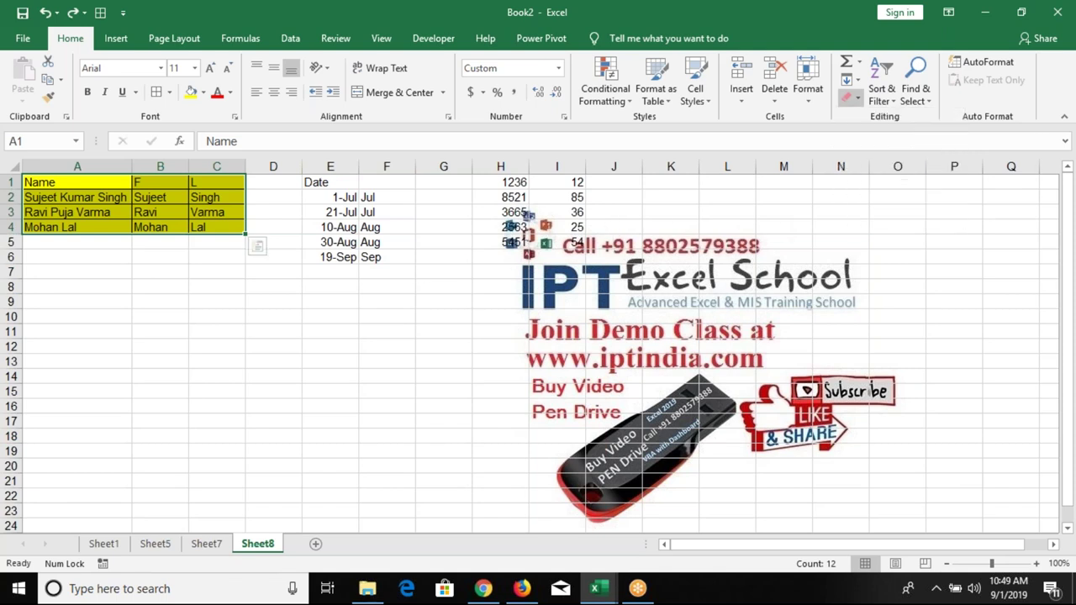
pyautogui.click(599, 592)
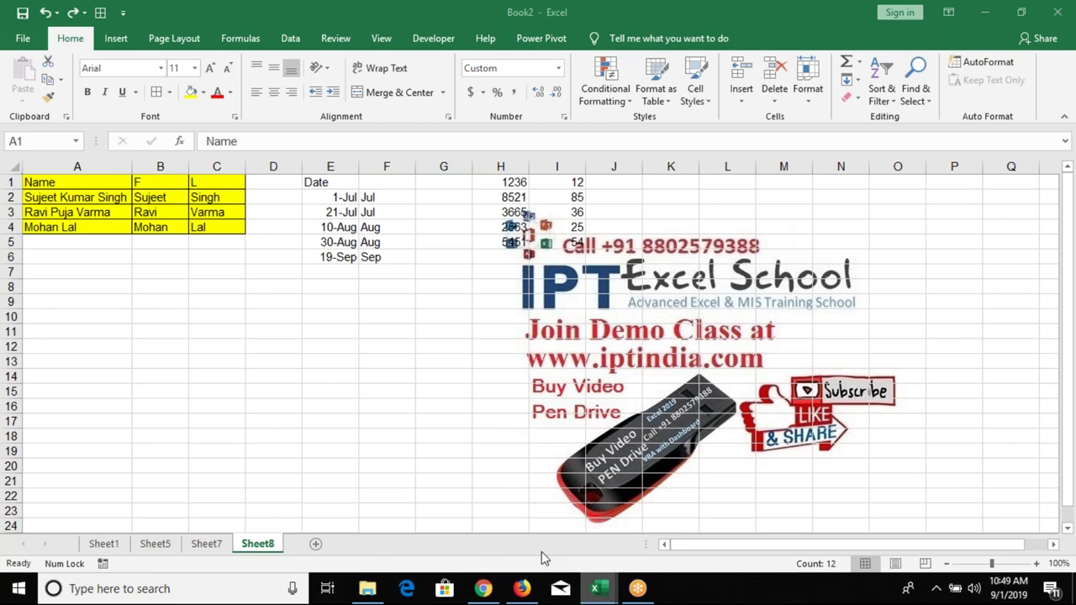
pyautogui.click(596, 589)
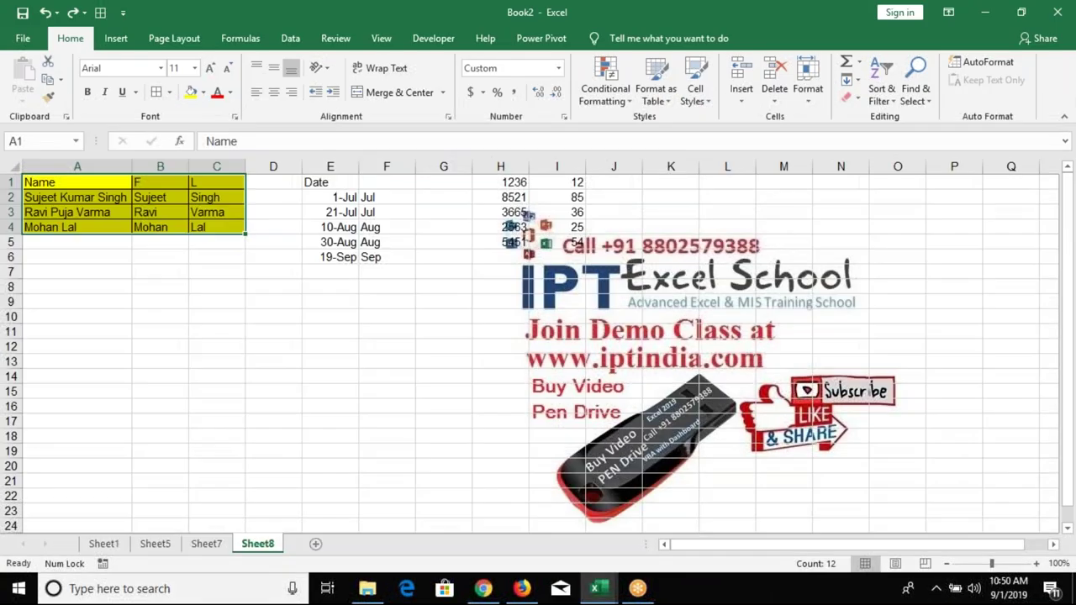
# Switch to Sheet7, autofit Hire Date column C and widen Full Name column B.
pyautogui.click(104, 544)
pyautogui.click(147, 330)
pyautogui.hotkey('ctrl', 'Up')
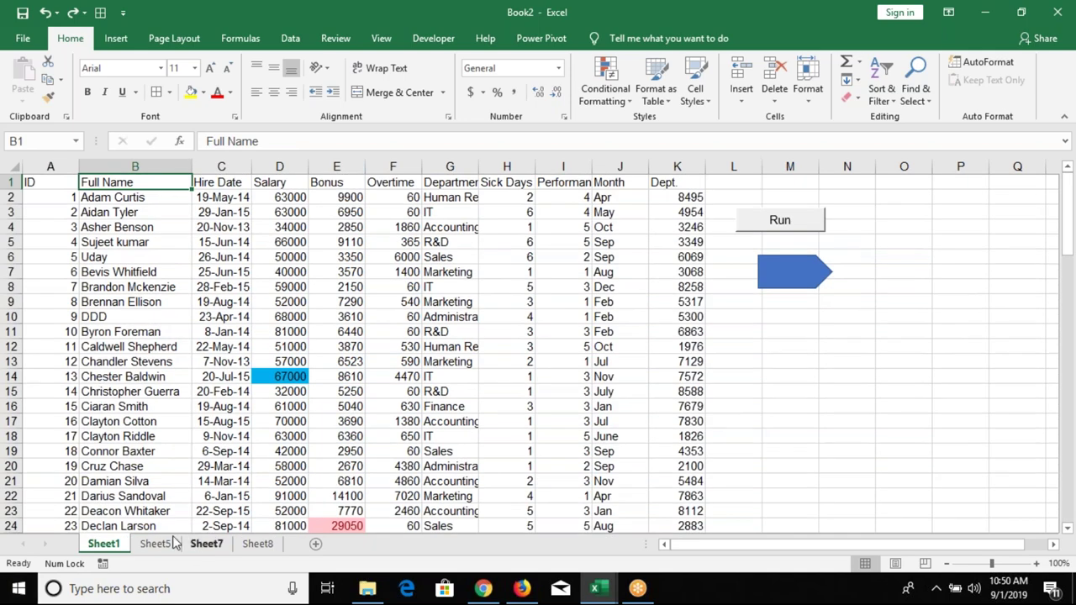
pyautogui.click(156, 544)
pyautogui.click(204, 544)
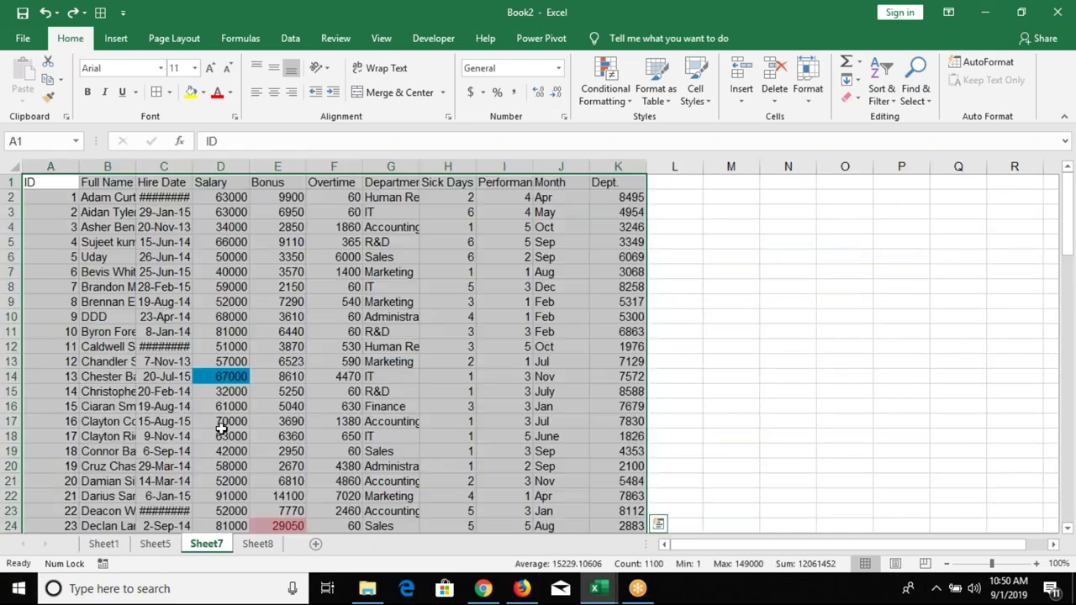
pyautogui.doubleClick(188, 167)
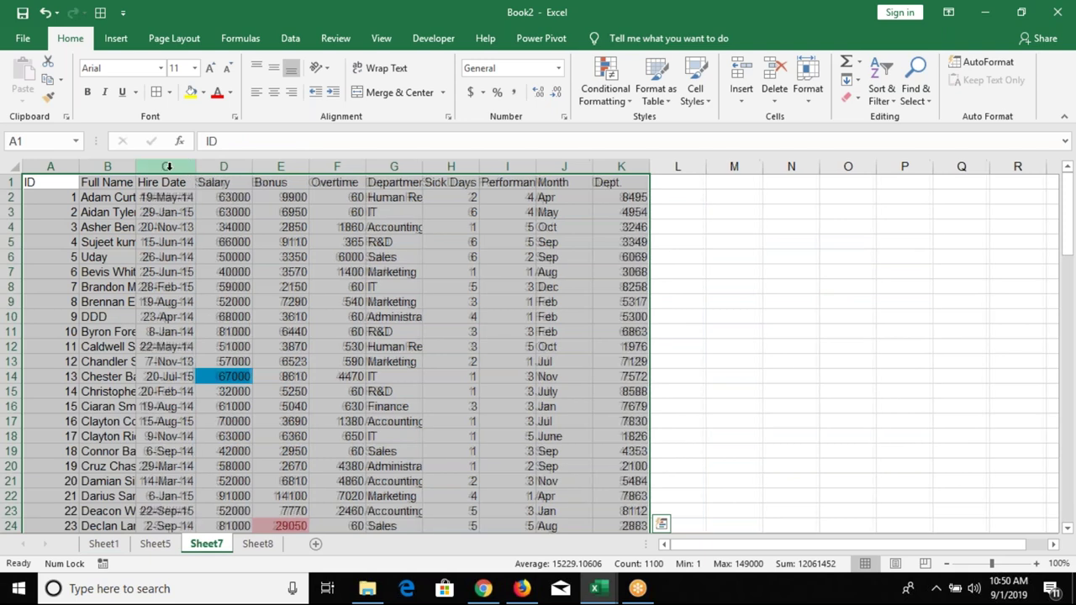
pyautogui.moveTo(135, 167); pyautogui.dragTo(192, 166)
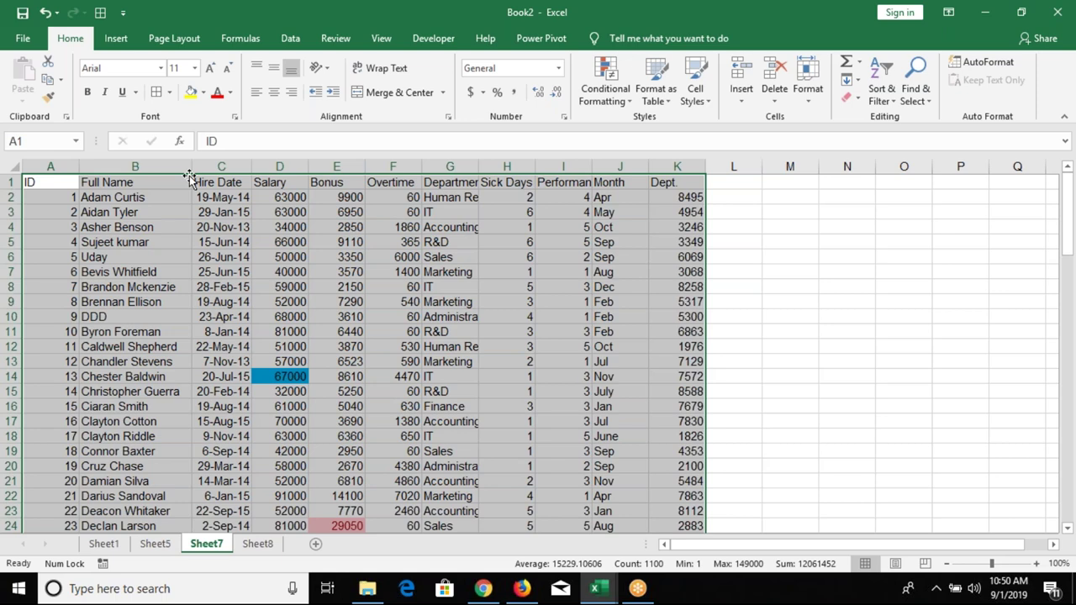
# Select Salary header D1 and sort the table Z to A, highest salary first.
pyautogui.press('Down')
pyautogui.press('Right')
pyautogui.press('Right')
pyautogui.press('Up')
pyautogui.press('Right')
pyautogui.press('Down')
pyautogui.press('Down')
pyautogui.press('Down')
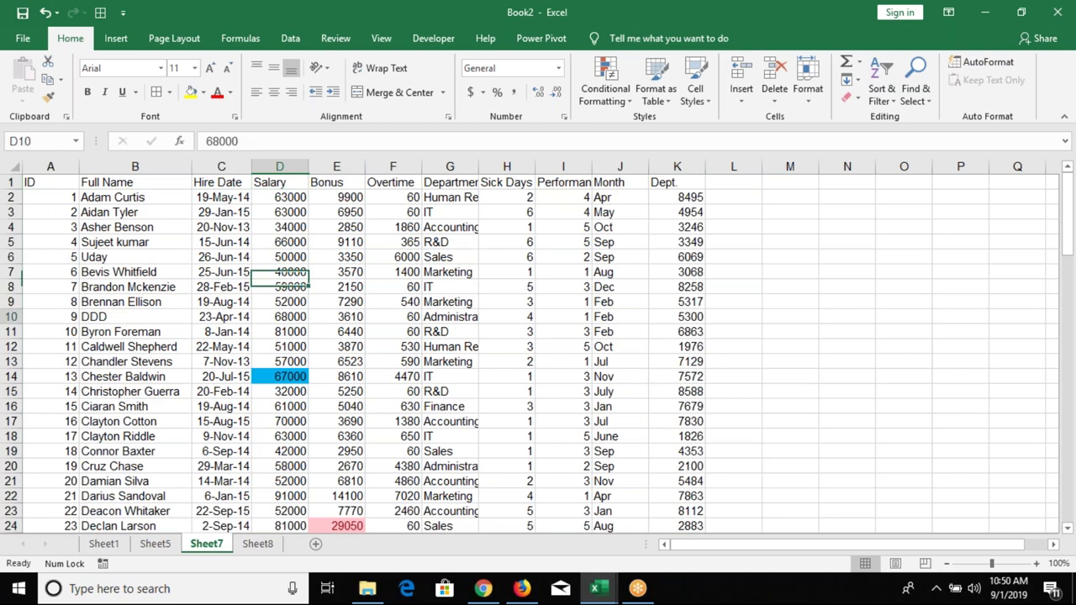
pyautogui.click(278, 166)
pyautogui.click(278, 181)
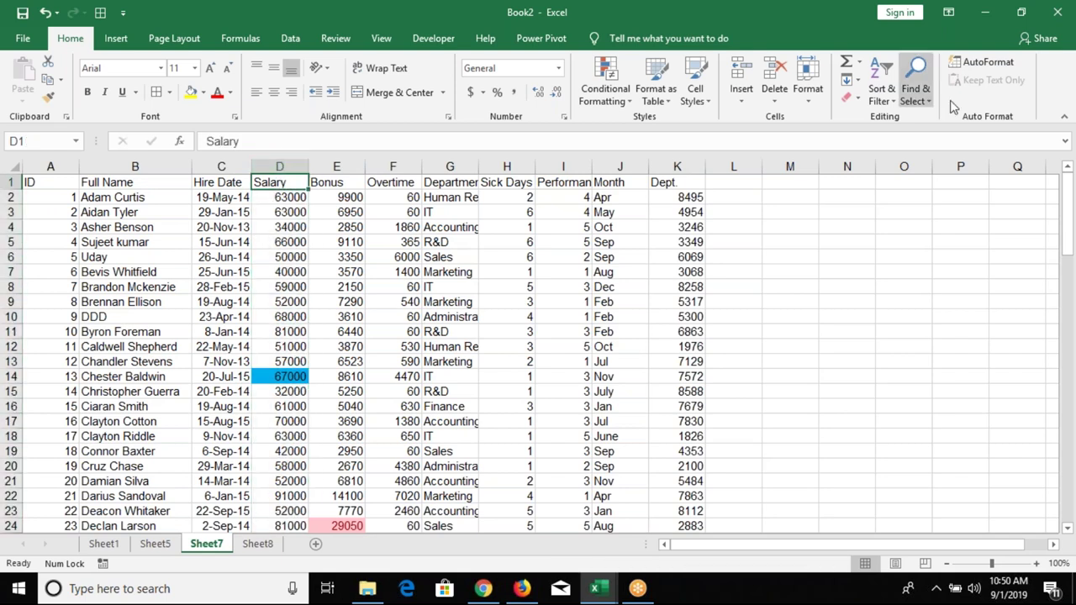
pyautogui.click(893, 102)
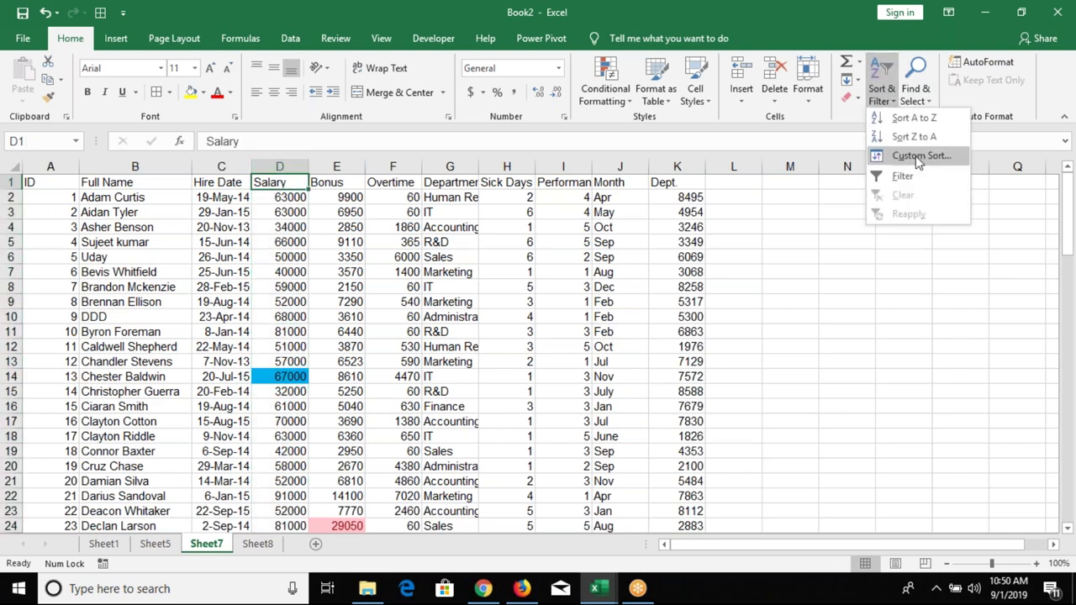
pyautogui.click(915, 136)
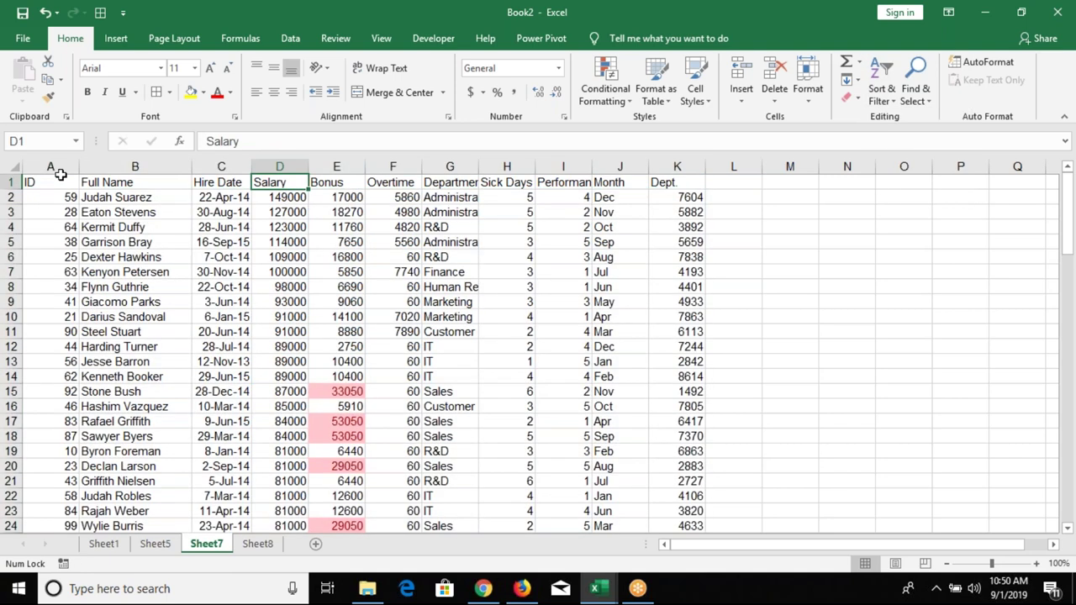
# Review the headers and top five salary rows of the sorted table.
pyautogui.click(57, 182)
pyautogui.moveTo(118, 197); pyautogui.dragTo(690, 257)
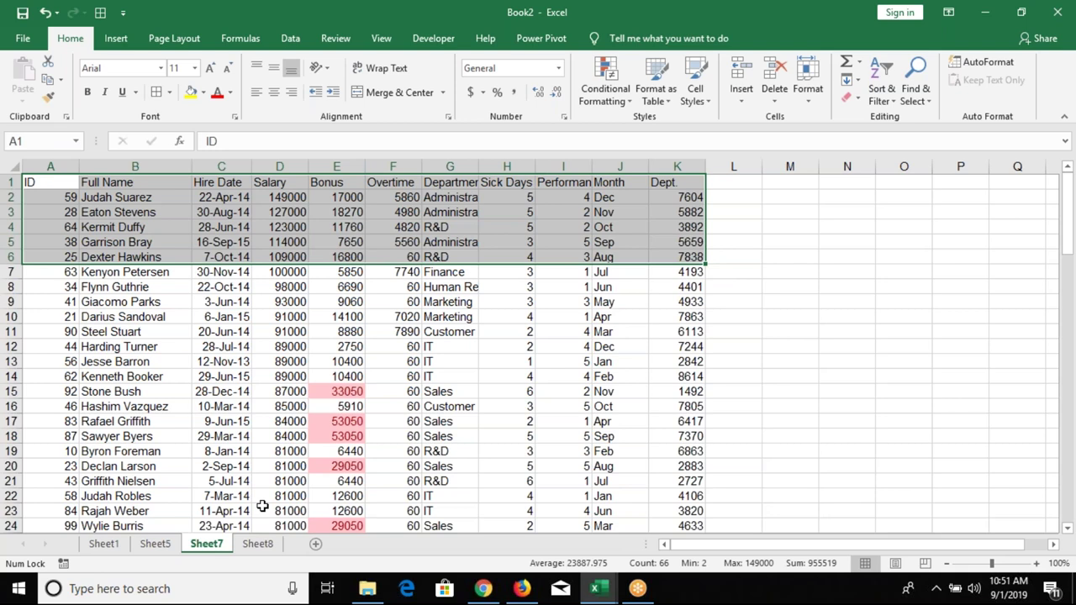
pyautogui.hotkey('ctrl', 'Home')
pyautogui.press('Down')
pyautogui.press('Down')
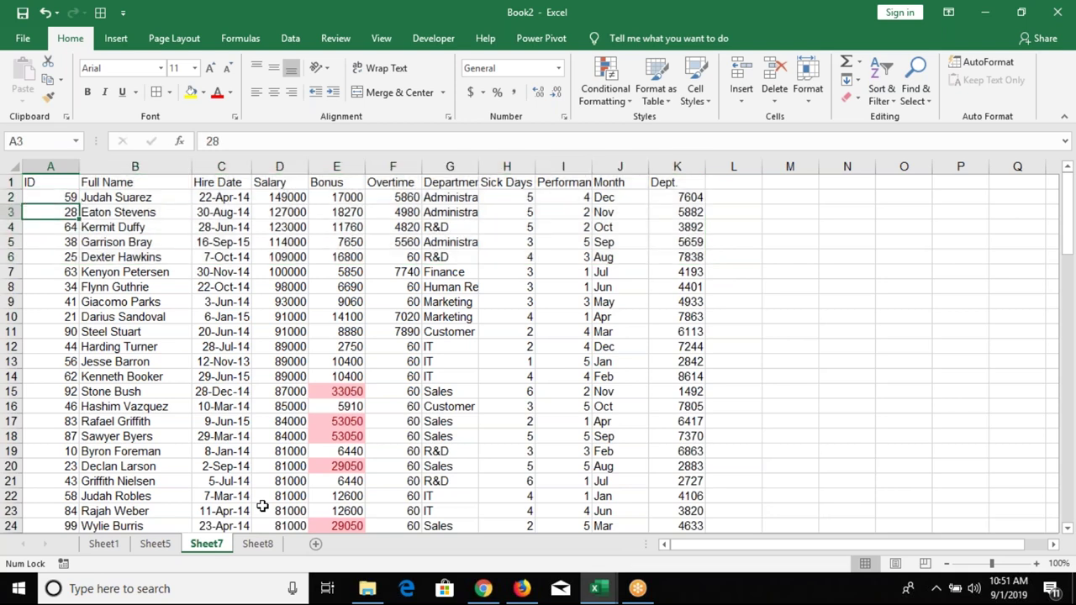
pyautogui.press('Right')
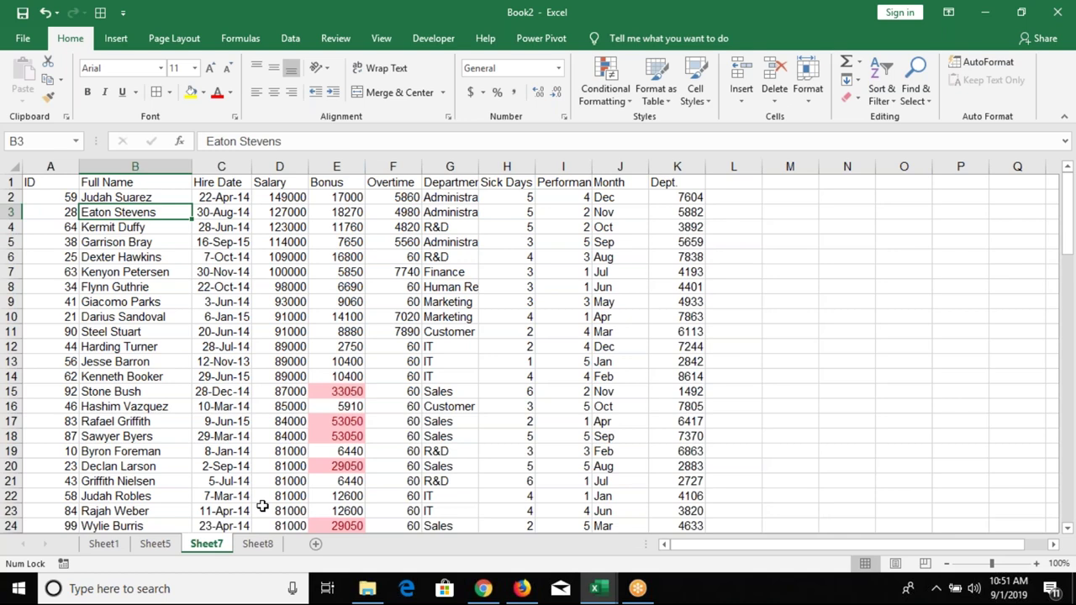
pyautogui.press('Up')
pyautogui.press('Up')
pyautogui.press('Left')
pyautogui.hotkey('shift', 'Right')
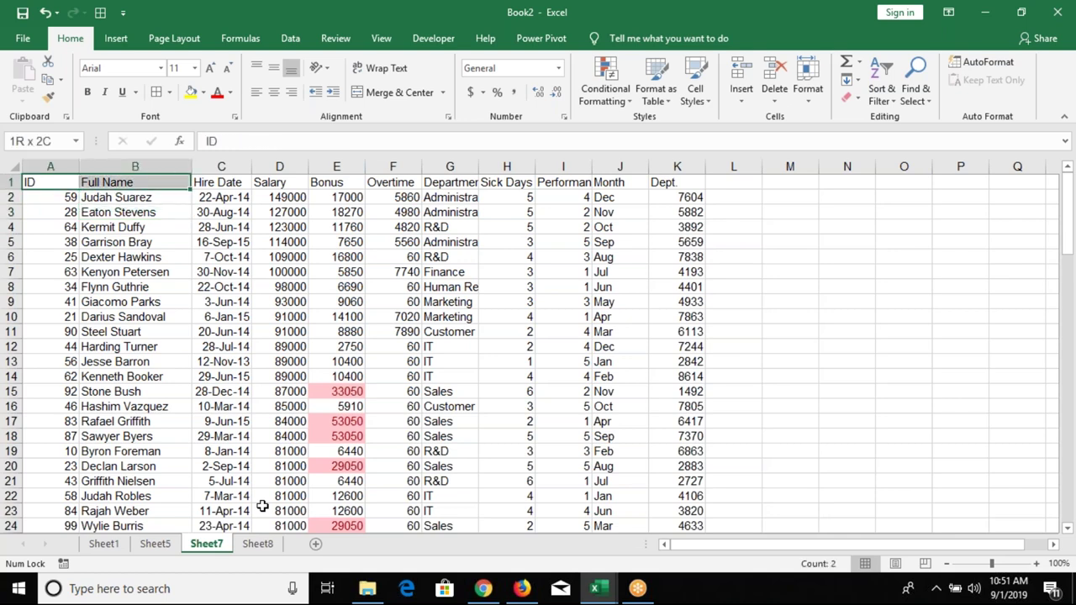
pyautogui.hotkey('shift', 'Left')
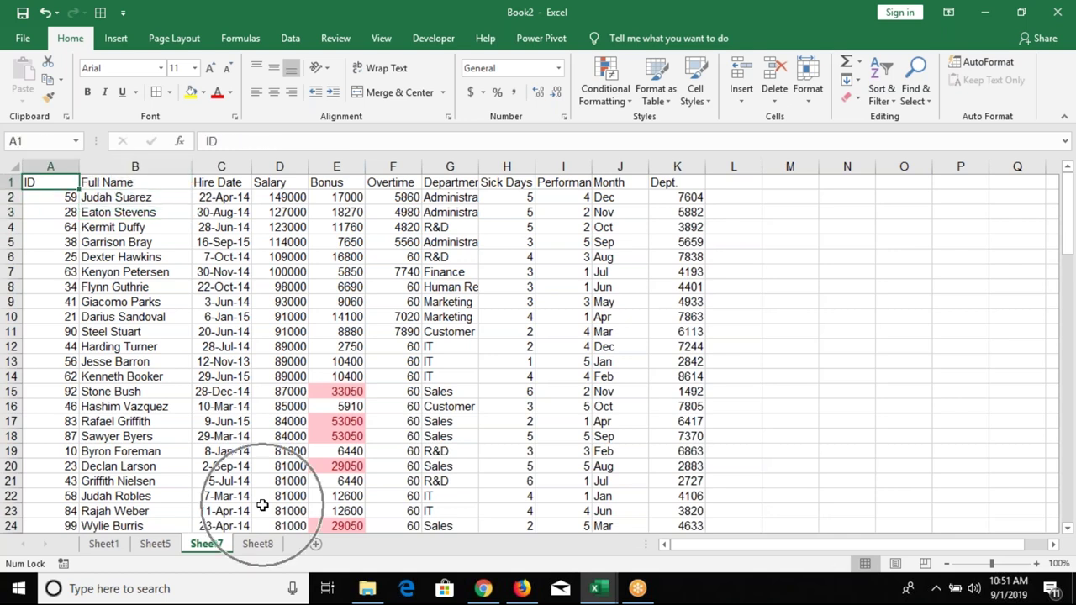
pyautogui.hotkey('ctrl', 'Right')
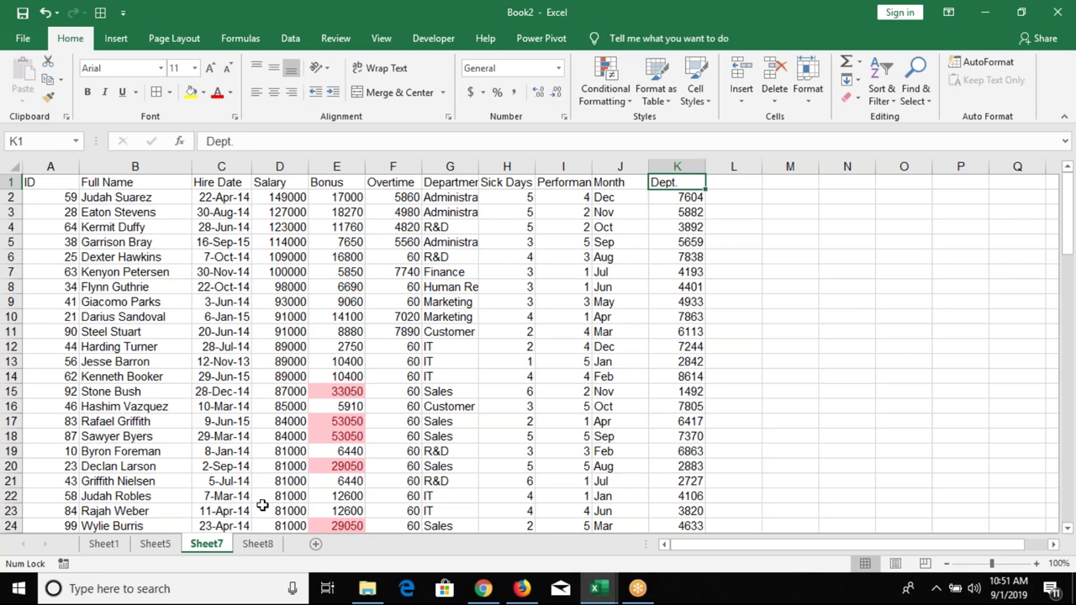
pyautogui.hotkey('ctrl', 'Left')
pyautogui.press('Down')
pyautogui.press('Down')
pyautogui.press('Down')
pyautogui.press('Down')
pyautogui.press('Down')
pyautogui.press('Up')
pyautogui.press('Up')
pyautogui.press('Up')
pyautogui.press('Up')
pyautogui.press('Up')
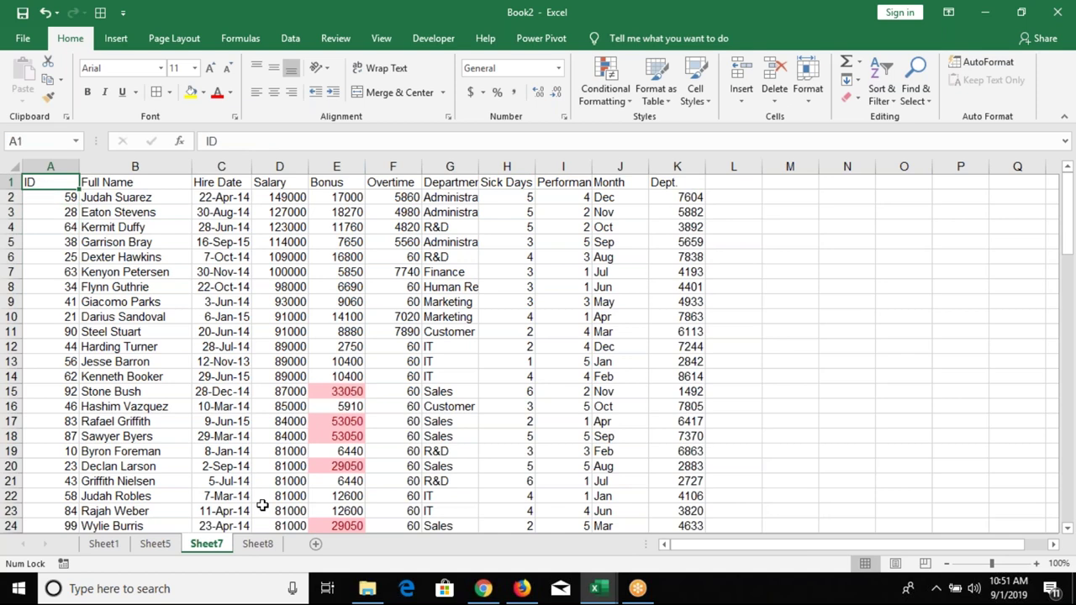
pyautogui.hotkey('ctrl', 'shift', 'Right')
pyautogui.hotkey('ctrl', 'shift', 'Down')
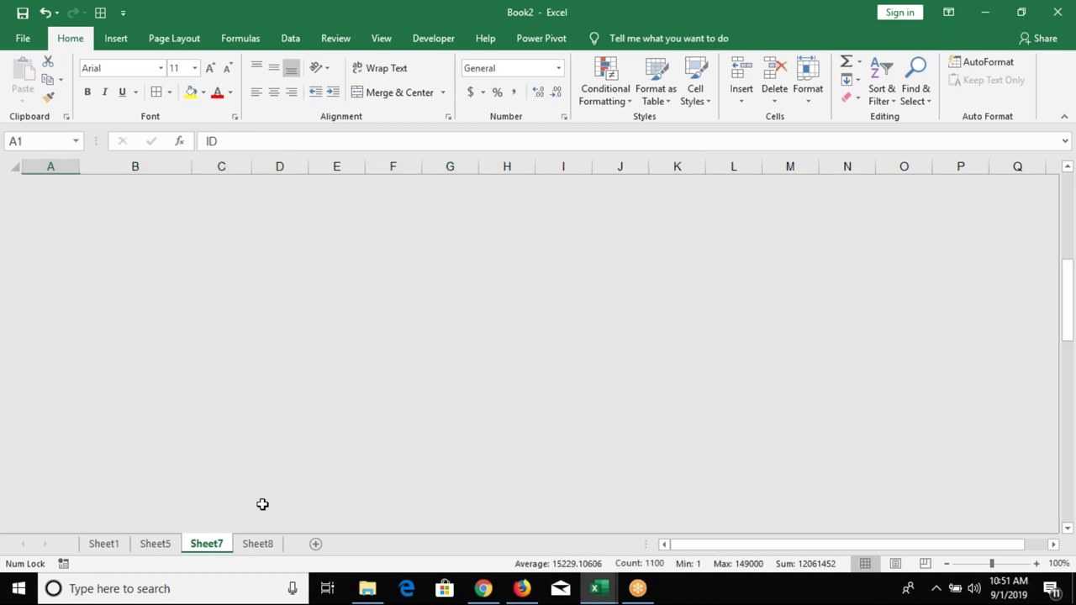
pyautogui.press('Down')
pyautogui.press('Down')
pyautogui.press('Down')
pyautogui.press('Down')
pyautogui.hotkey('shift', 'space')
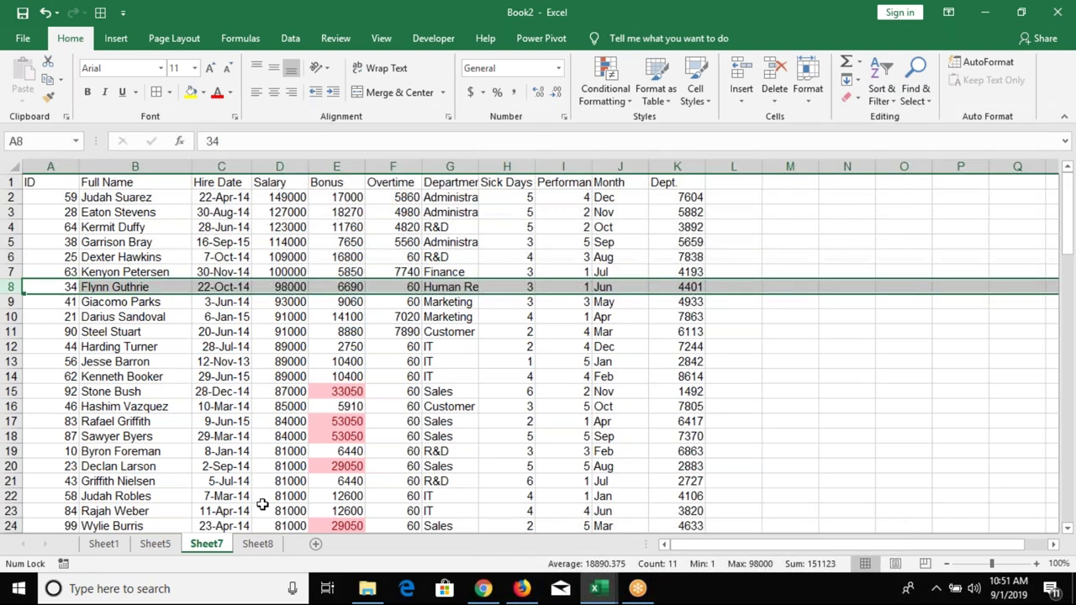
pyautogui.hotkey('ctrl', 'shift', '+')
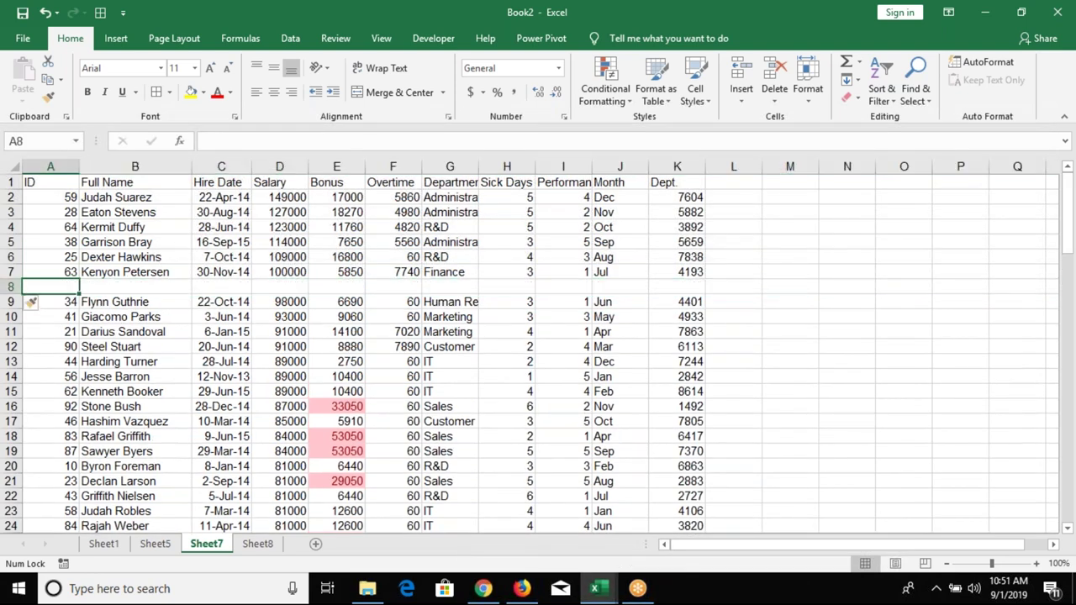
pyautogui.press('Right')
pyautogui.press('Right')
pyautogui.press('Right')
pyautogui.click(393, 287)
pyautogui.hotkey('ctrl', 'Up')
pyautogui.hotkey('ctrl', 'Up')
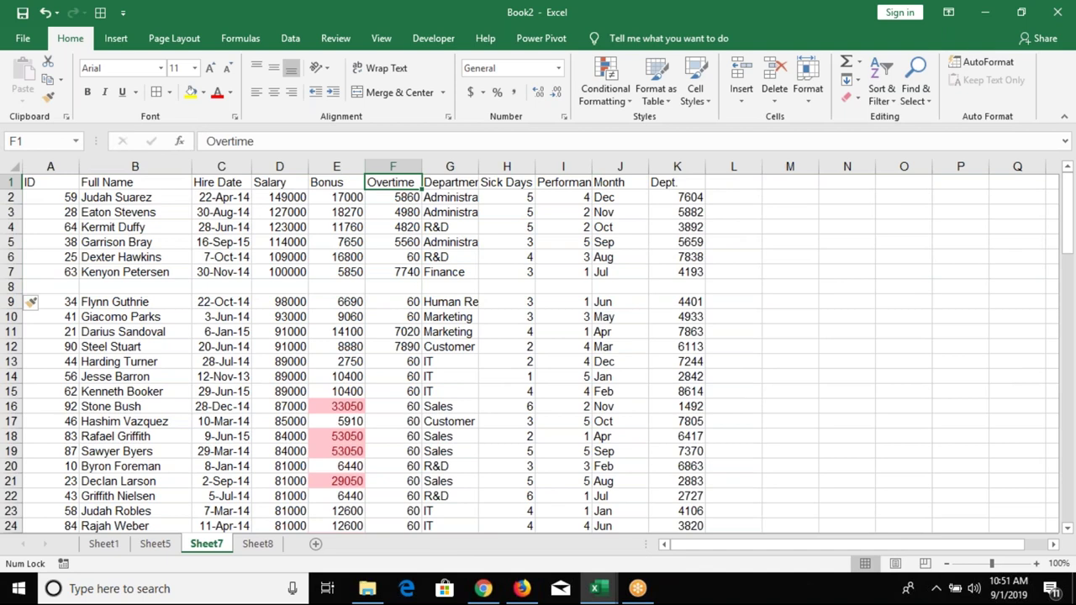
pyautogui.hotkey('ctrl', 'a')
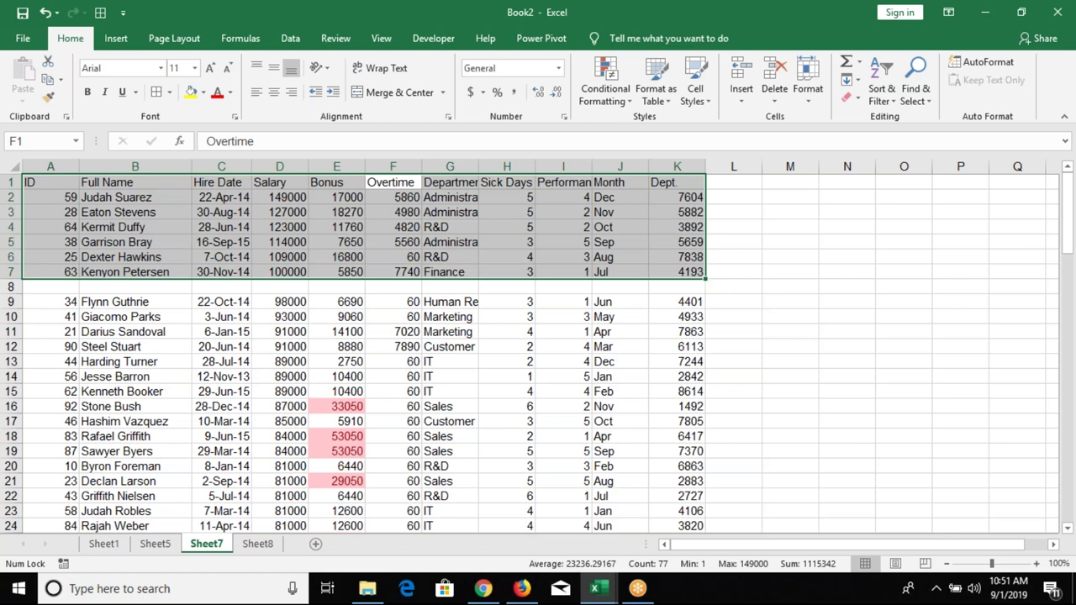
pyautogui.hotkey('ctrl', 'z')
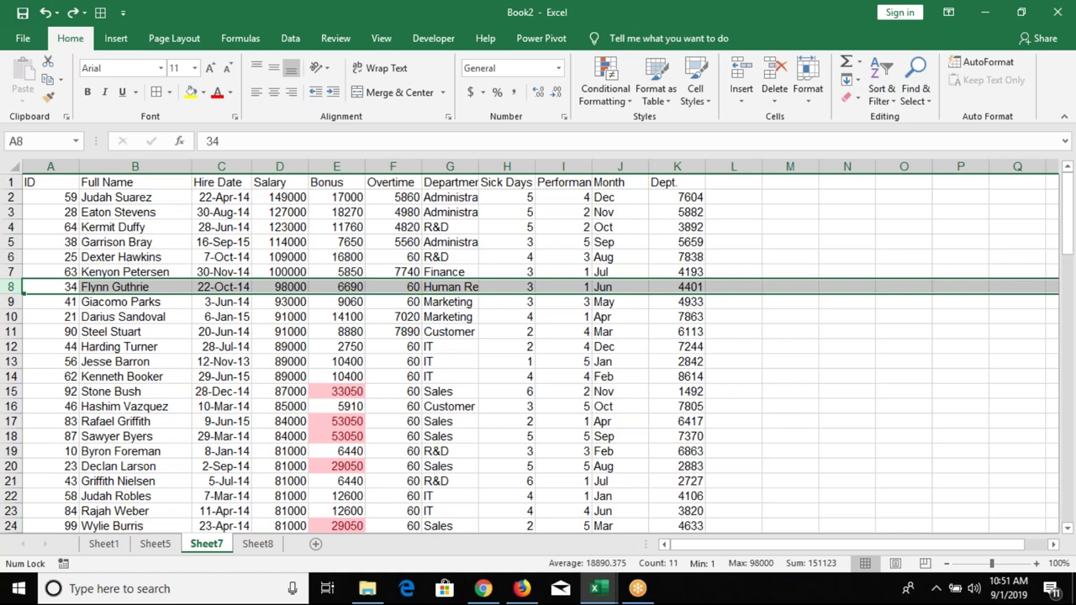
pyautogui.press('Up')
pyautogui.press('Up')
pyautogui.press('Up')
pyautogui.press('Up')
pyautogui.press('Up')
pyautogui.press('Up')
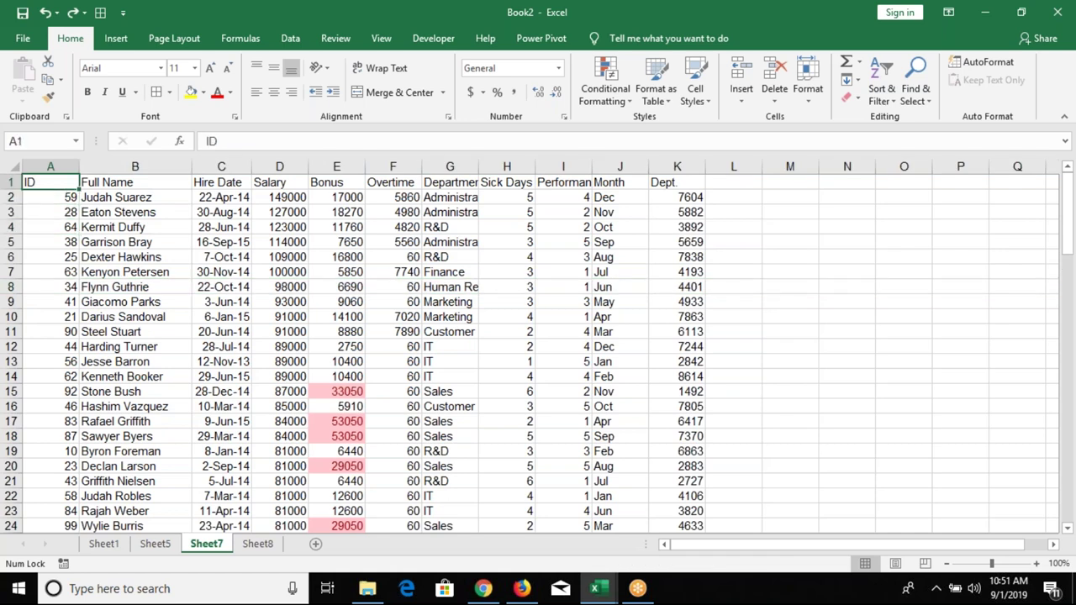
pyautogui.press('Right')
pyautogui.press('Right')
pyautogui.press('Right')
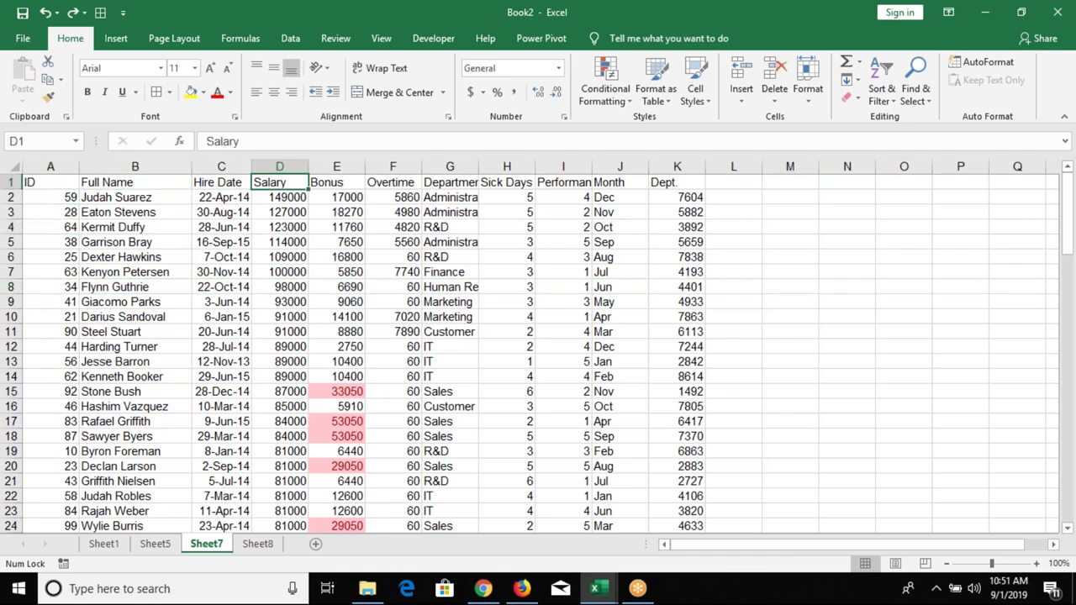
pyautogui.press('Right')
pyautogui.press('Left')
pyautogui.press('Right')
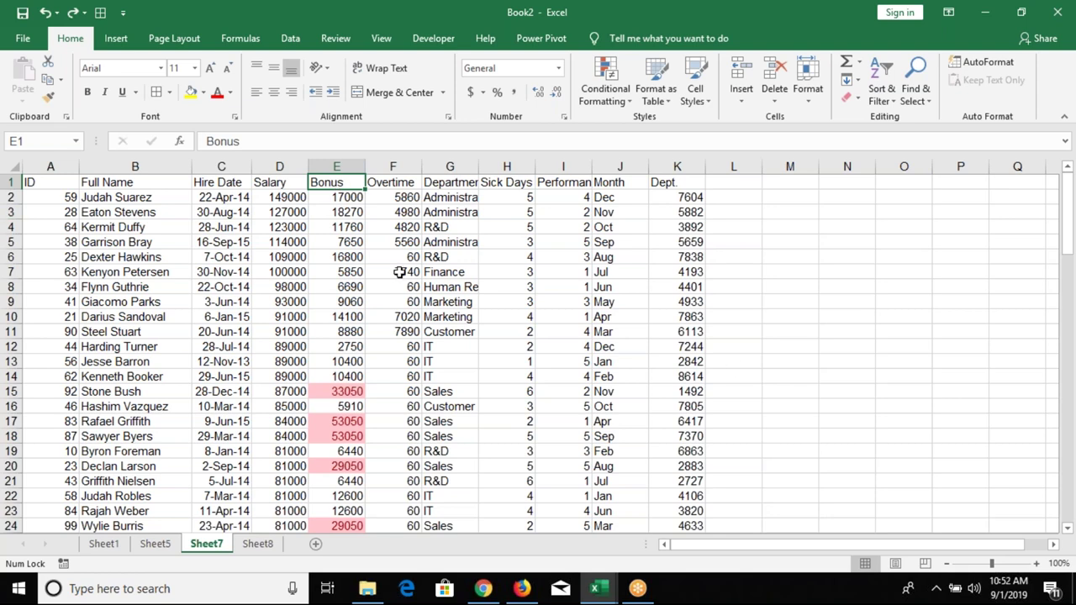
# Sort the employee data by Bonus, smallest to largest.
pyautogui.click(325, 295)
pyautogui.press('Down')
pyautogui.press('Down')
pyautogui.hotkey('ctrl', 'Up')
pyautogui.click(882, 91)
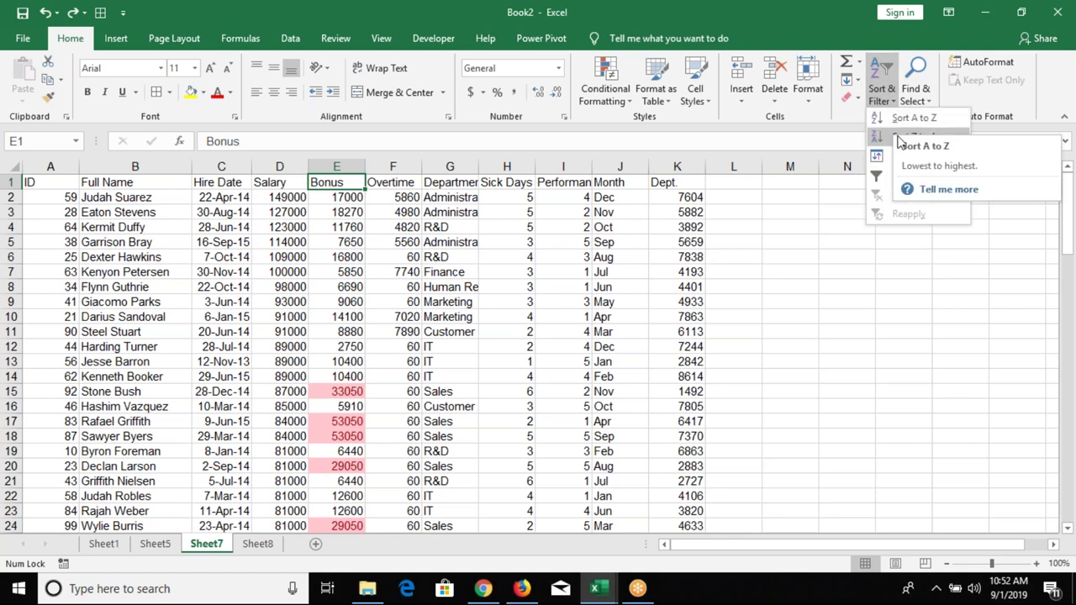
pyautogui.click(881, 76)
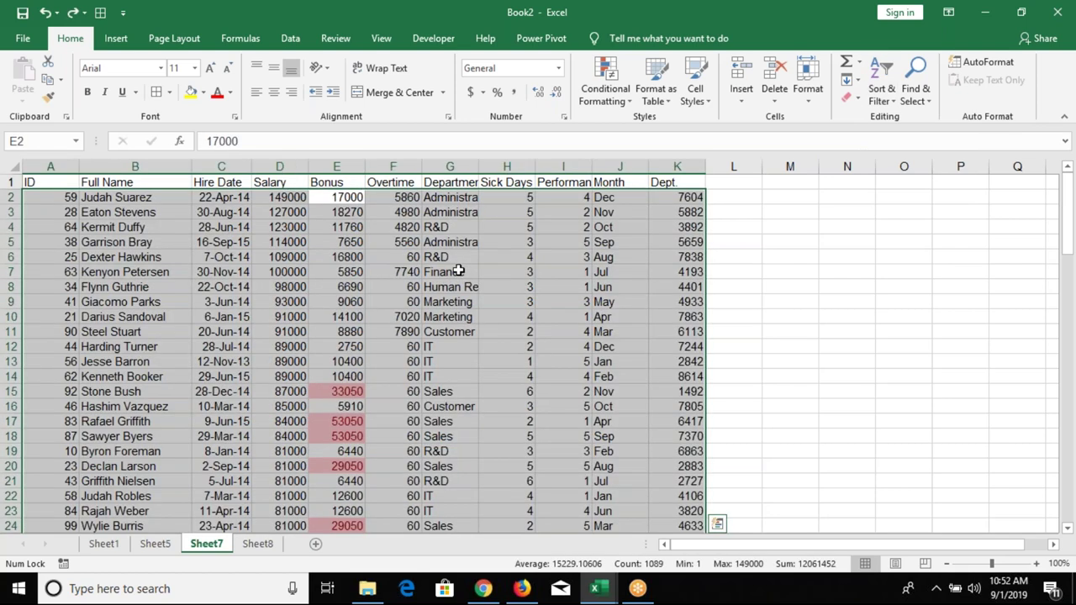
# Select the Department column, then open Custom Sort from Salary cell D1 and list the sort columns.
pyautogui.click(458, 270)
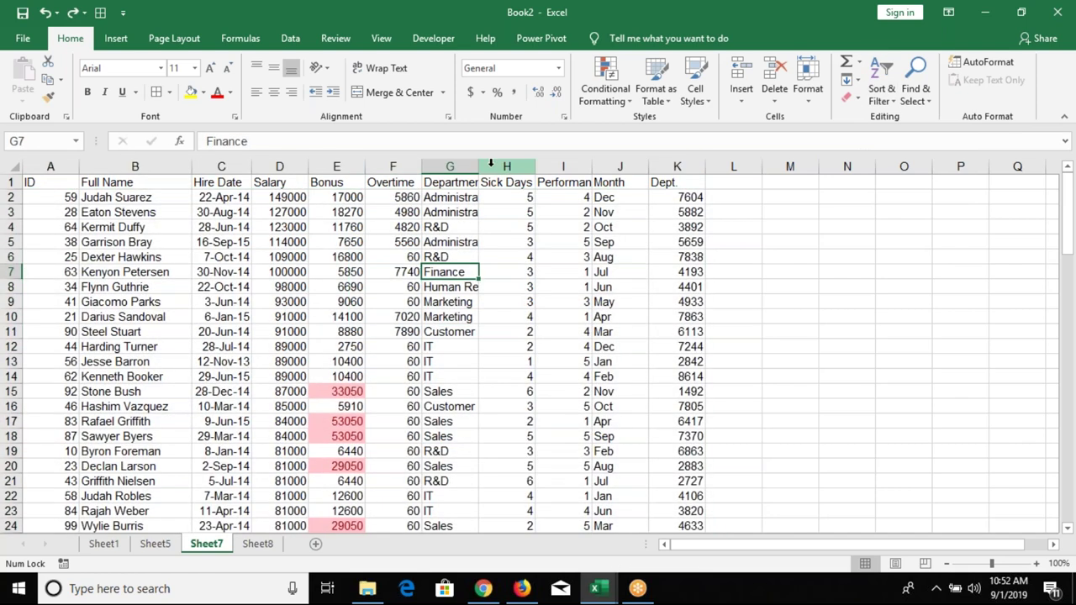
pyautogui.moveTo(478, 166); pyautogui.dragTo(478, 166)
pyautogui.click(449, 167)
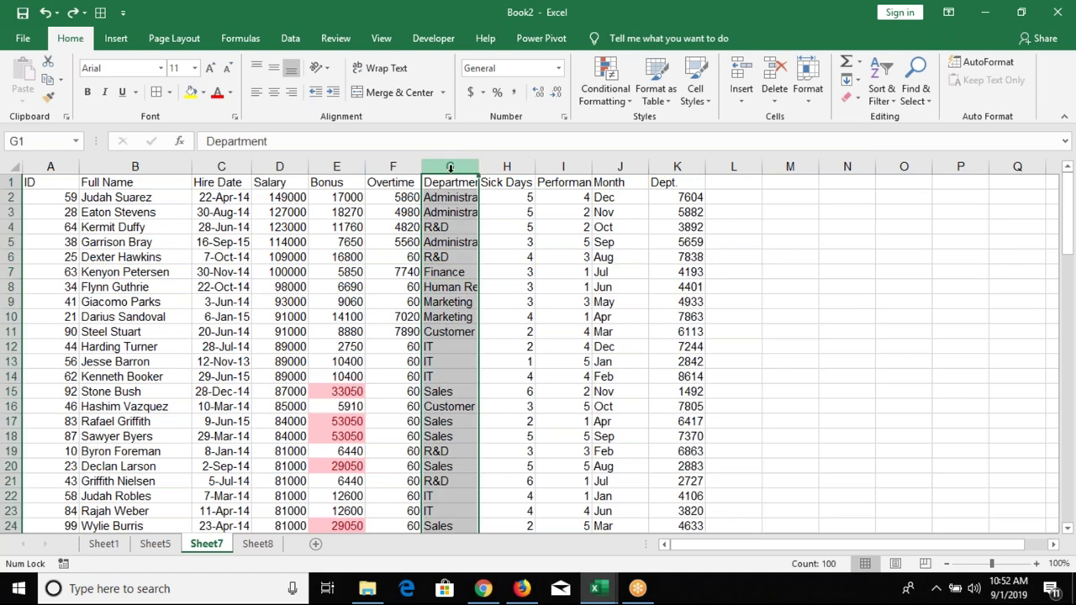
pyautogui.click(281, 185)
pyautogui.click(880, 101)
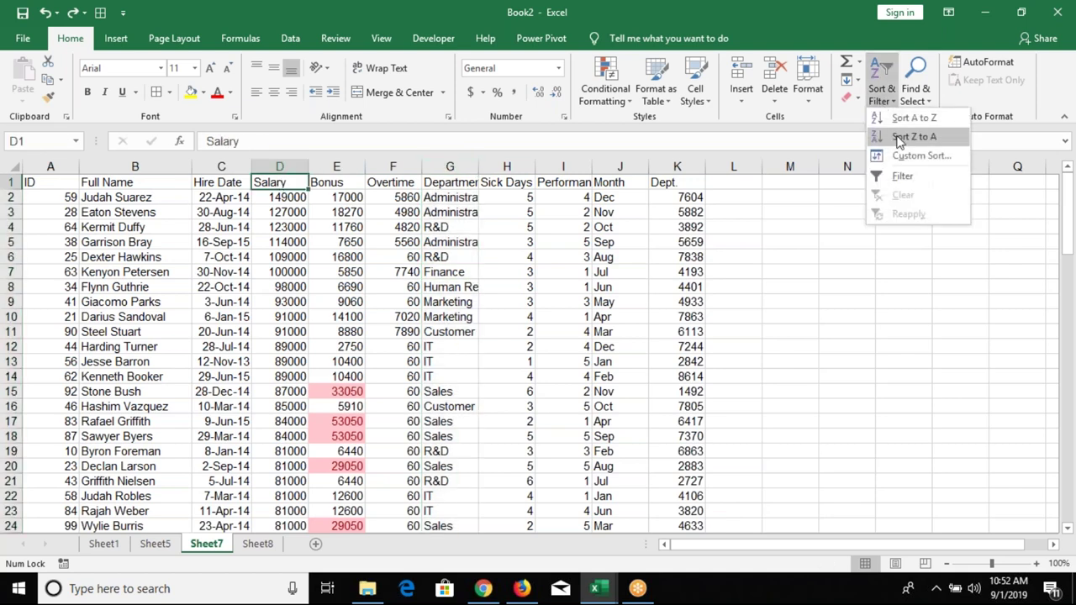
pyautogui.click(904, 156)
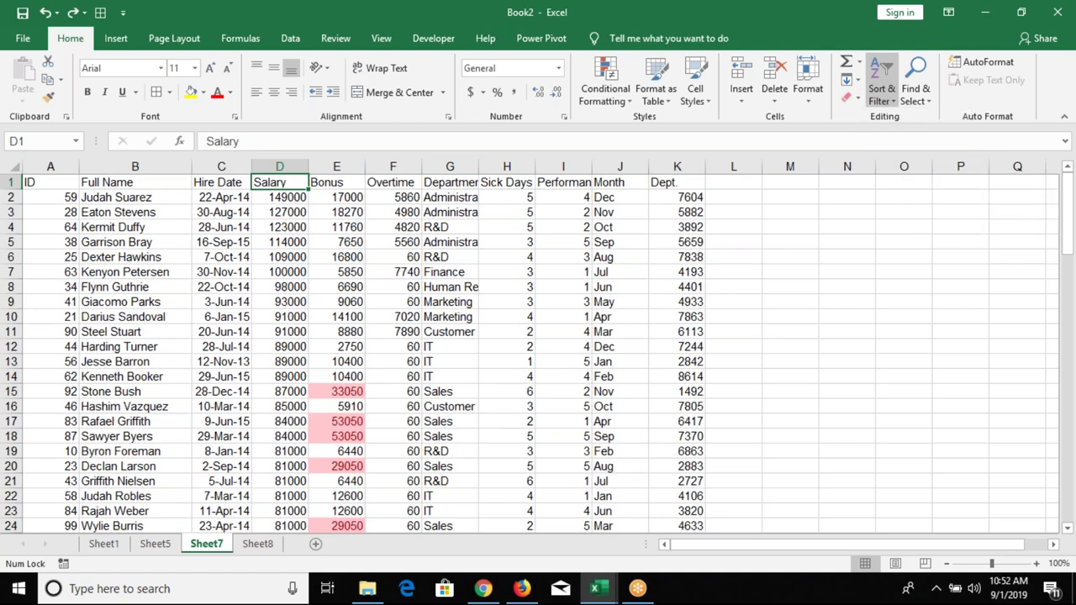
pyautogui.click(214, 264)
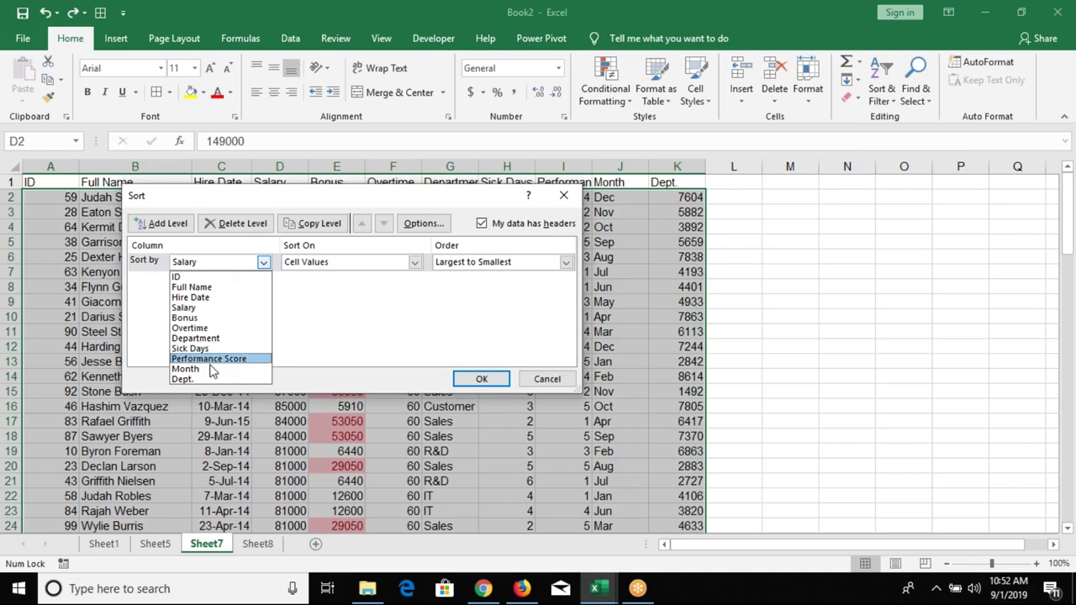
# Sort the table by Department (Z to A), then by Salary as a second level.
pyautogui.click(202, 338)
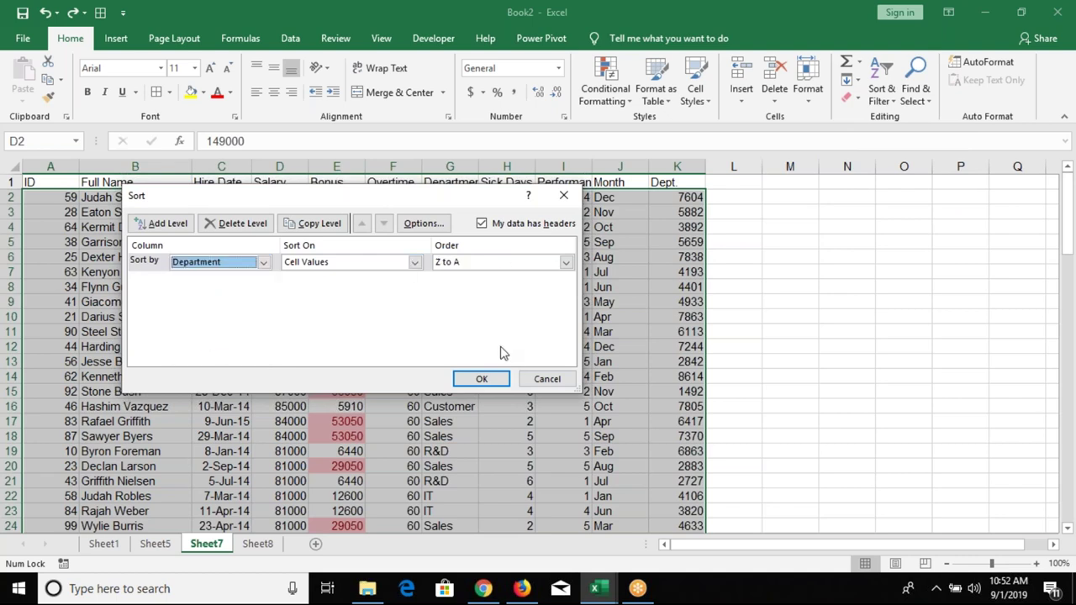
pyautogui.click(170, 223)
pyautogui.click(263, 280)
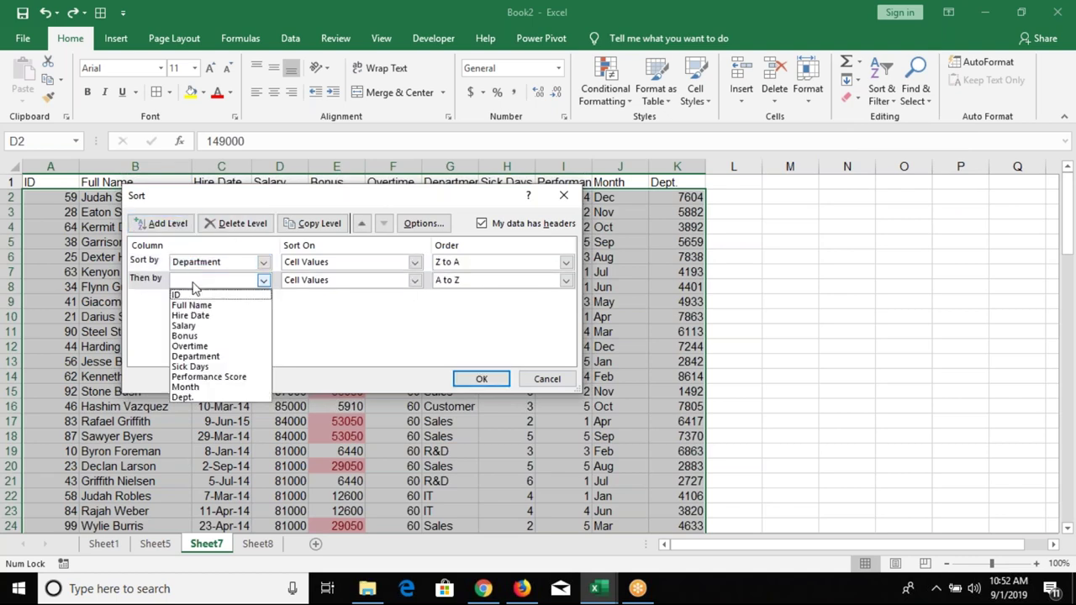
pyautogui.click(219, 326)
pyautogui.click(481, 379)
# Highlight the Sales department rows and their salaries to check the ascending order.
pyautogui.click(280, 346)
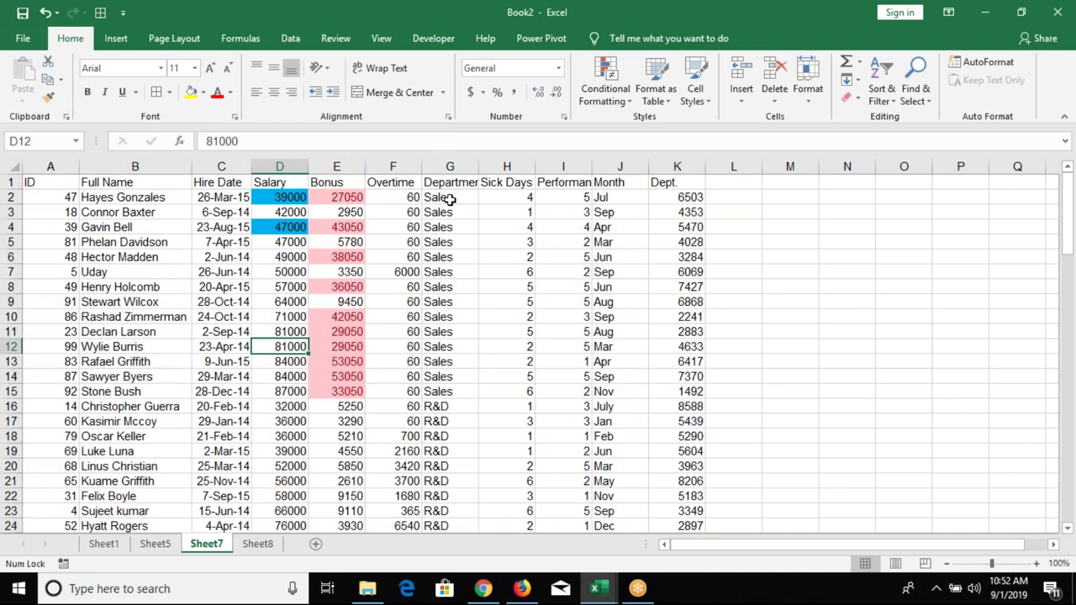
pyautogui.moveTo(446, 197); pyautogui.dragTo(446, 389)
pyautogui.click(446, 389)
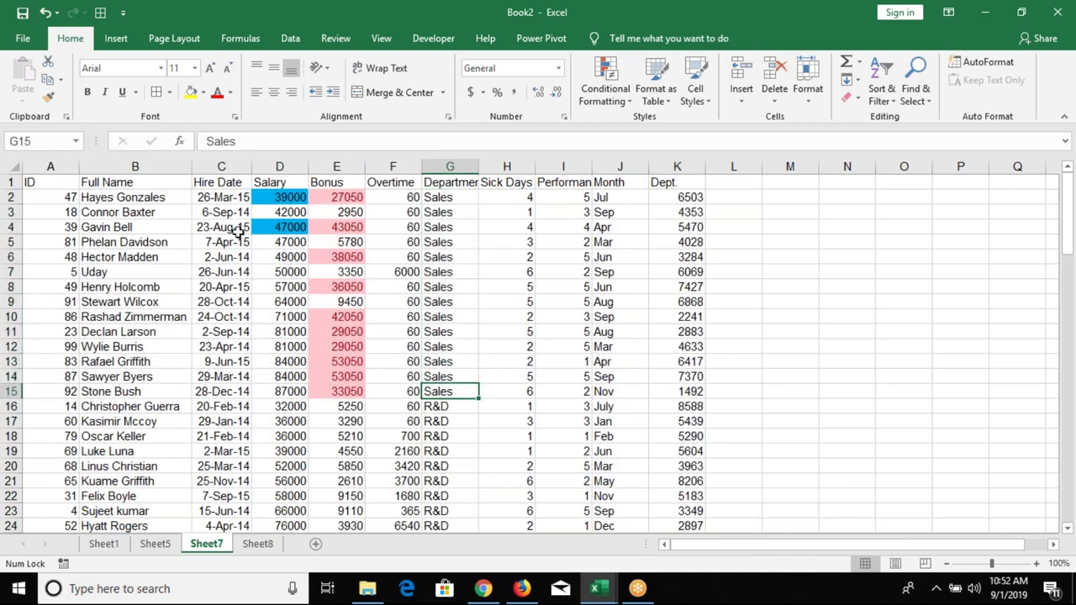
pyautogui.moveTo(282, 197); pyautogui.dragTo(285, 385)
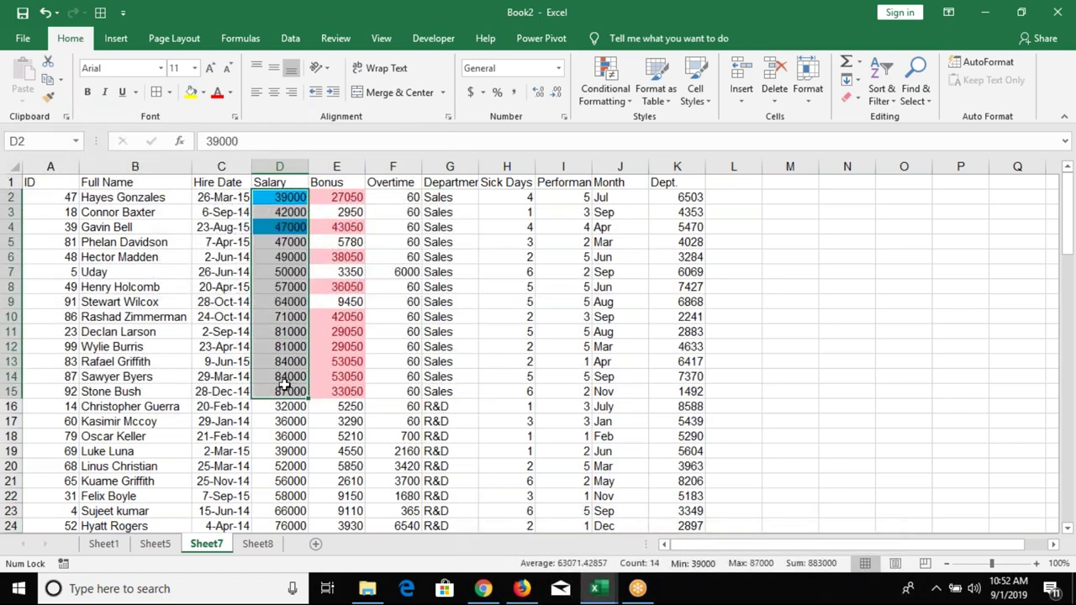
# Delete the Salary sort level and re-sort by Month Z to A, putting Sep and Oct first.
pyautogui.click(514, 365)
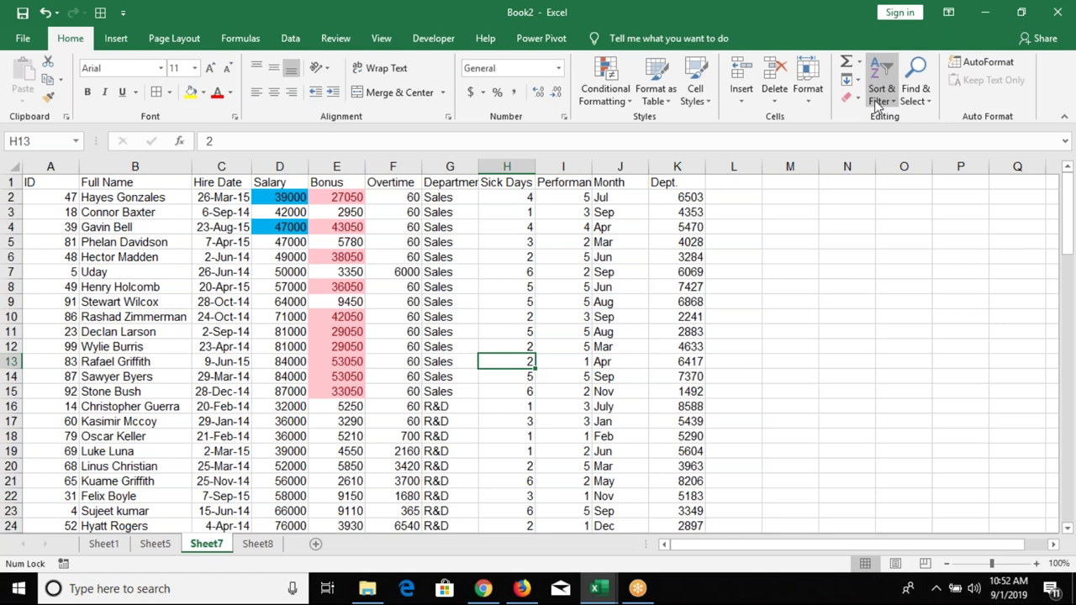
pyautogui.click(877, 103)
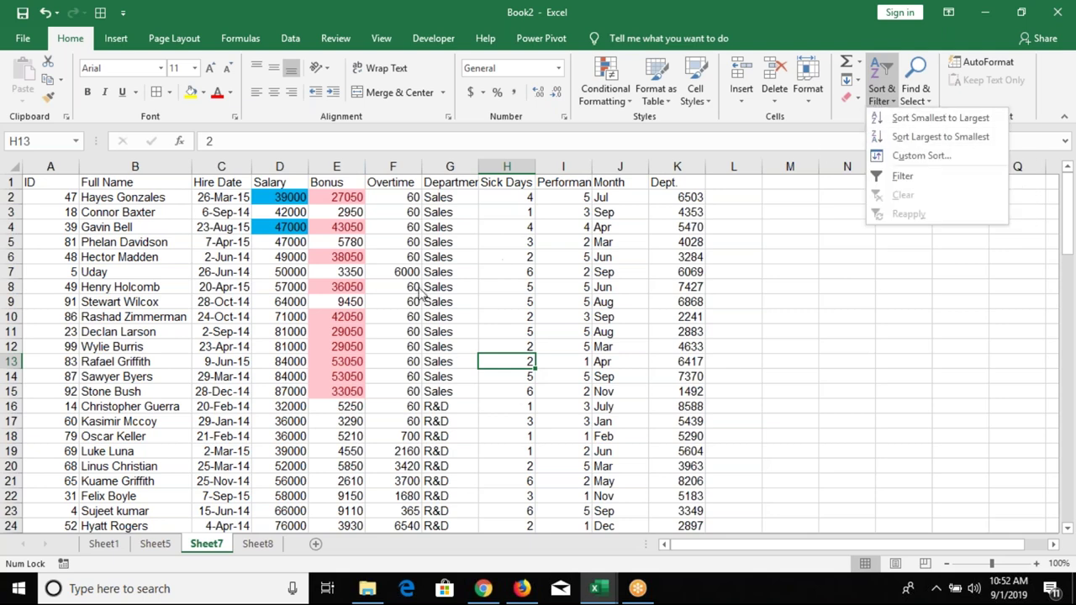
pyautogui.click(902, 158)
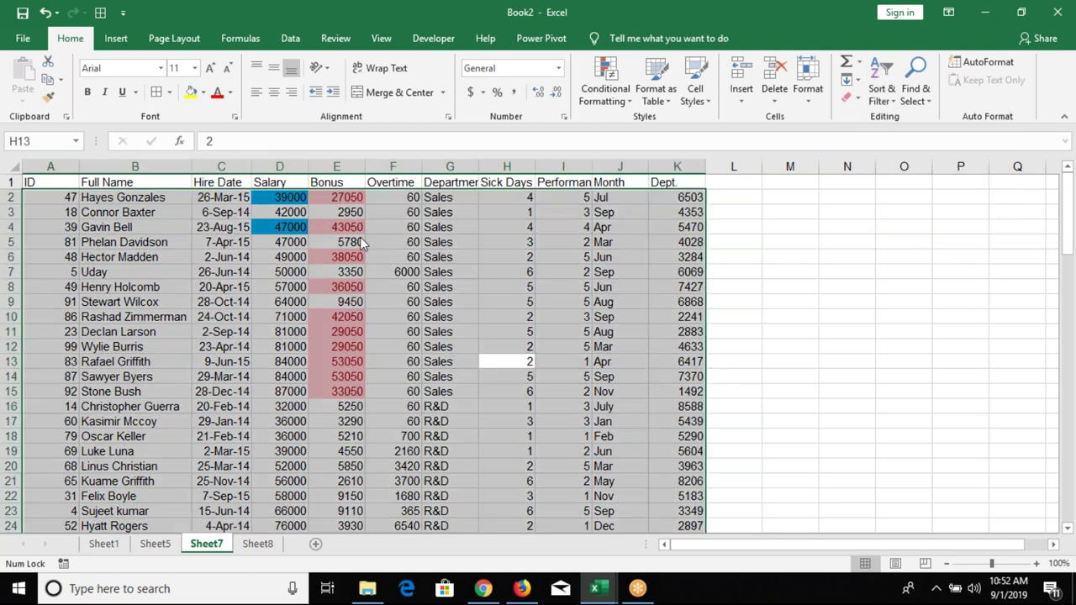
pyautogui.click(144, 280)
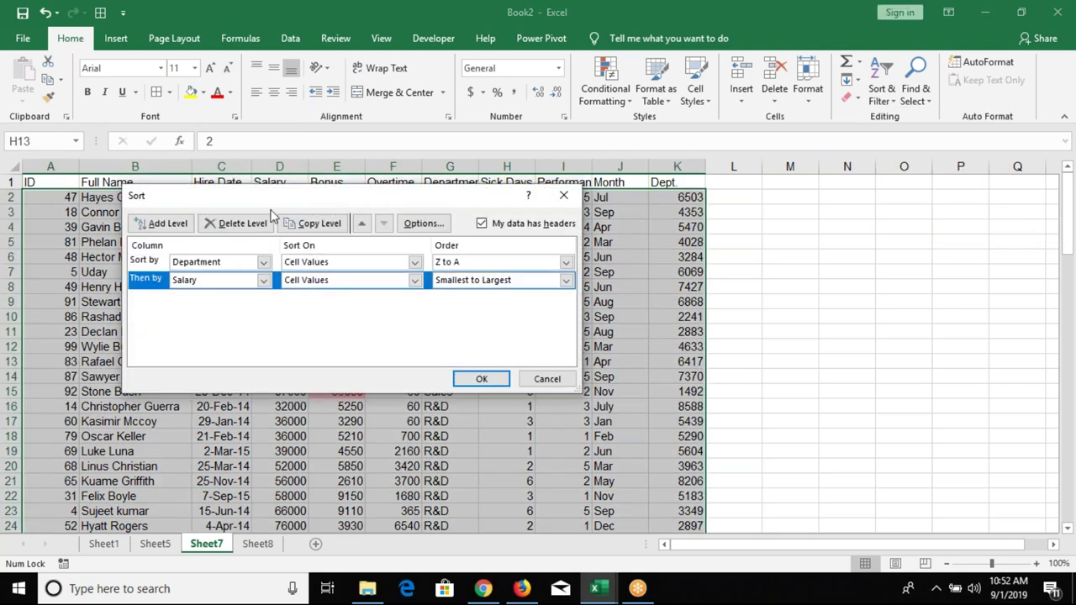
pyautogui.click(235, 223)
pyautogui.click(229, 263)
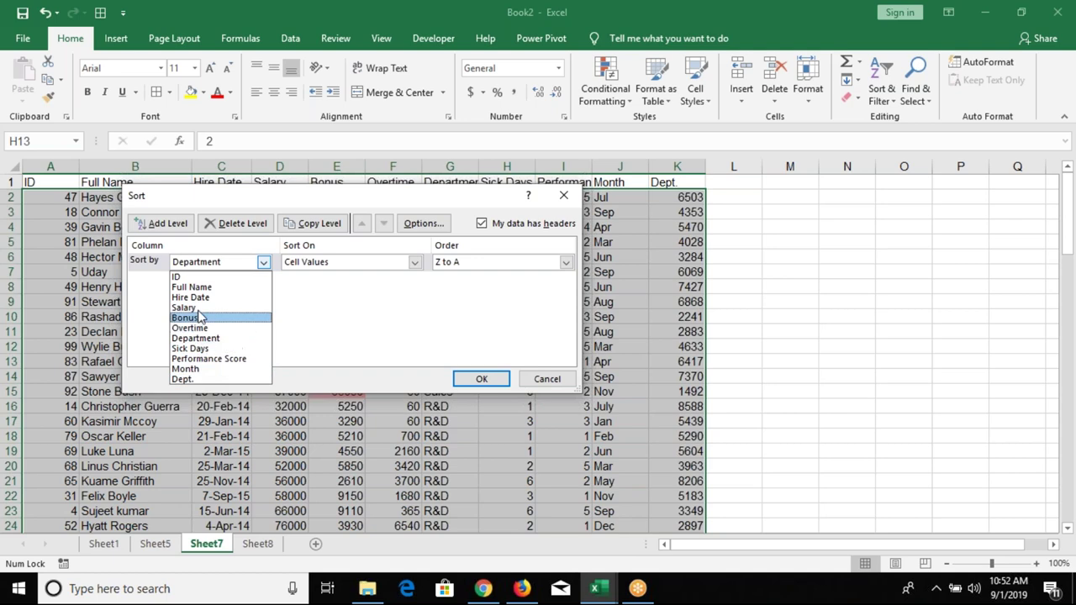
pyautogui.click(186, 368)
pyautogui.press('Return')
pyautogui.moveTo(611, 193); pyautogui.dragTo(620, 391)
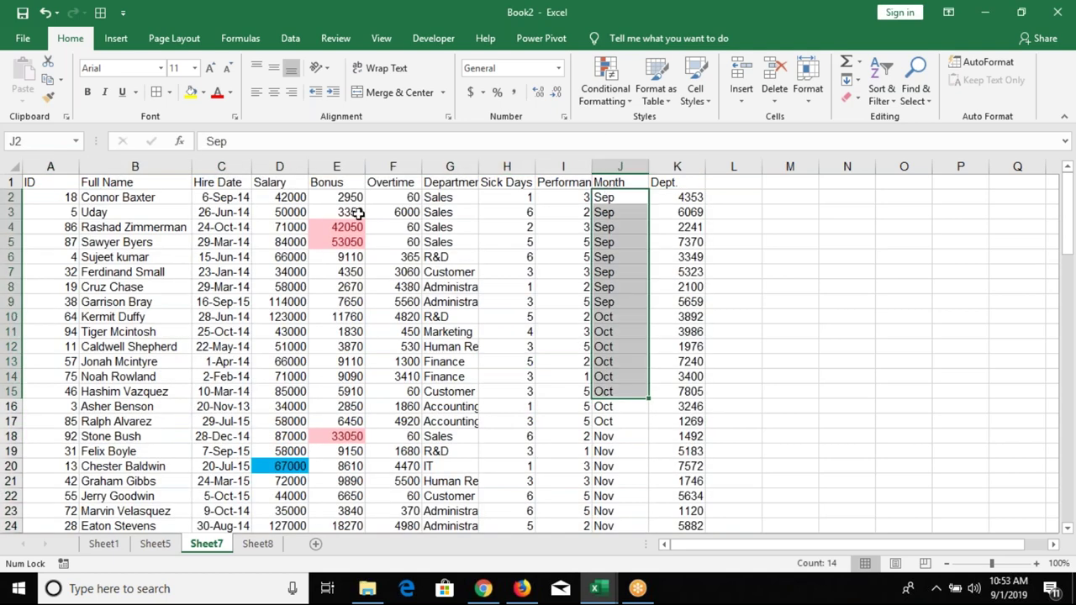
# Sort the table by Month in ascending A to Z order.
pyautogui.click(881, 80)
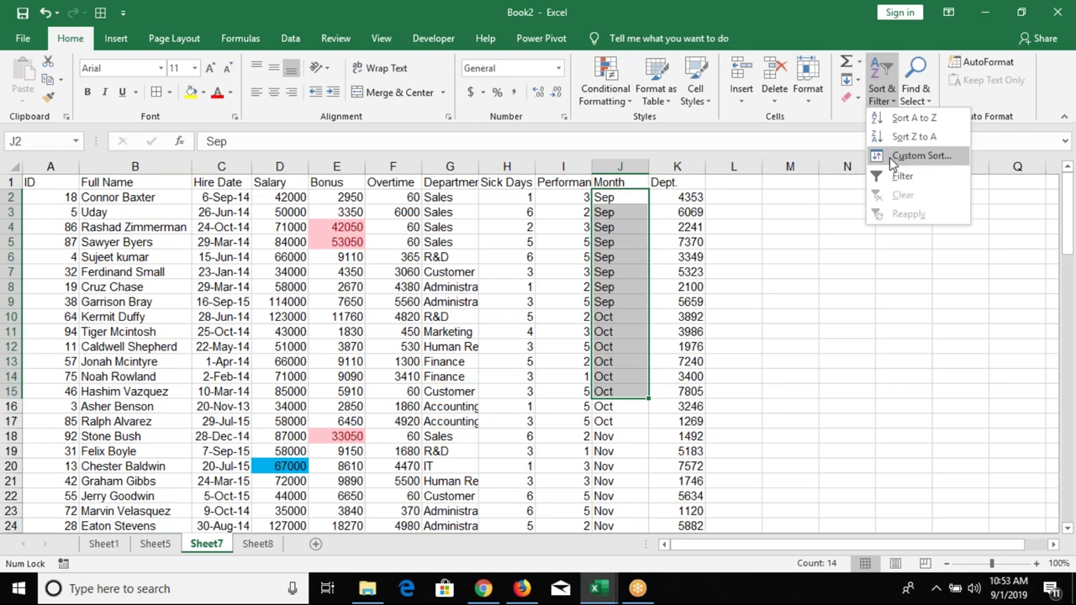
pyautogui.click(894, 162)
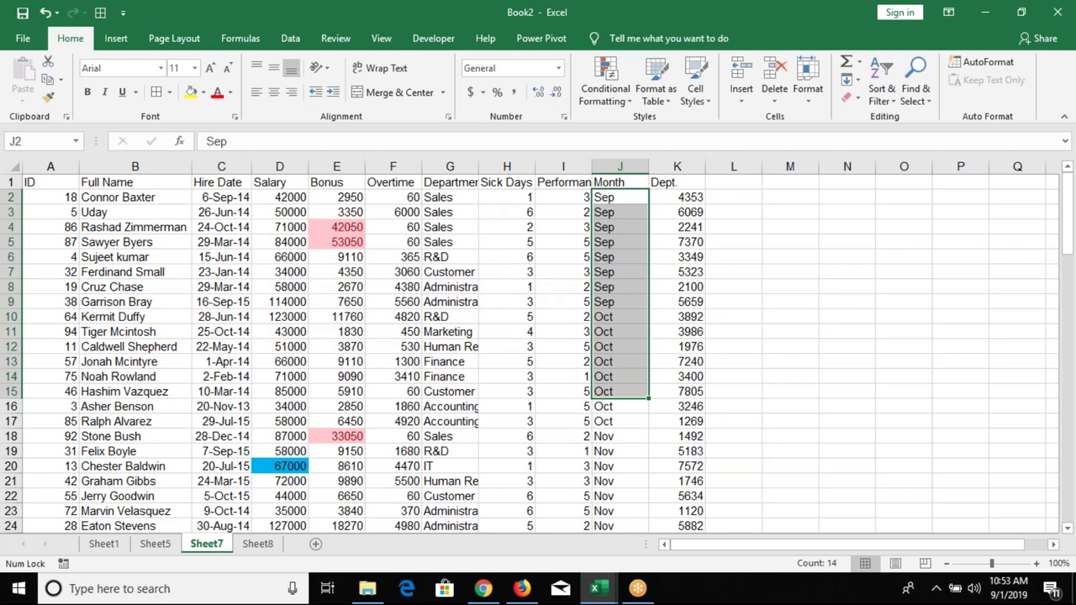
pyautogui.click(280, 227)
pyautogui.click(881, 88)
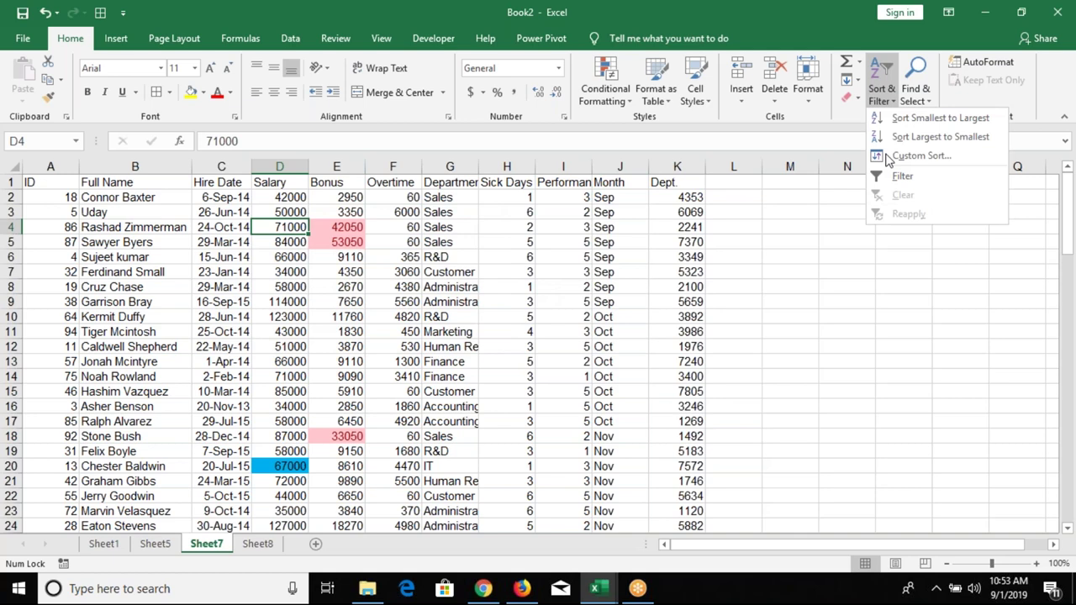
pyautogui.click(920, 155)
pyautogui.click(464, 262)
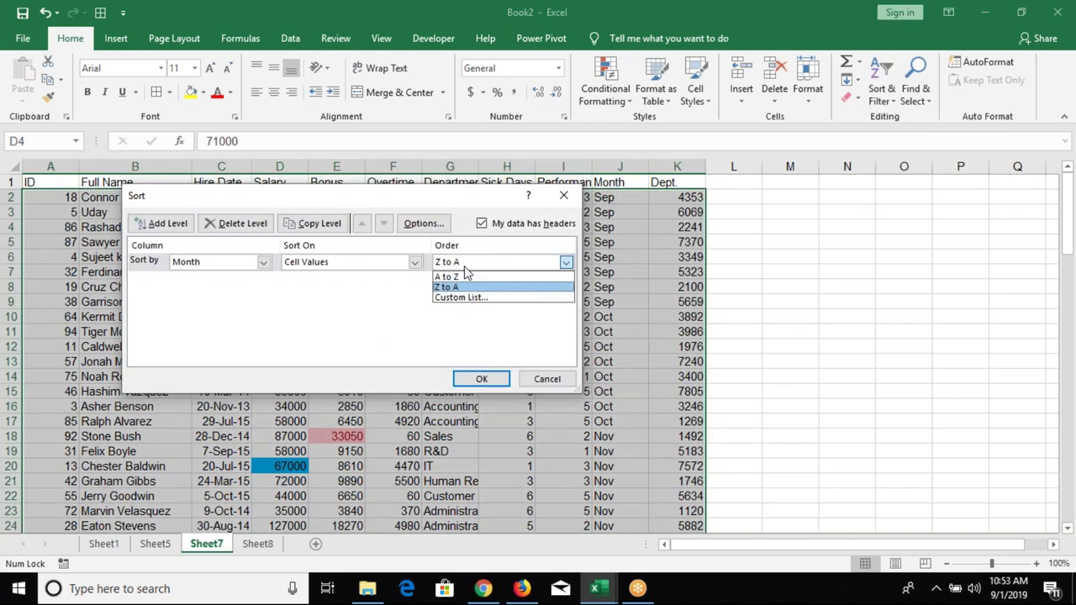
pyautogui.click(447, 276)
pyautogui.click(481, 378)
# Re-sort Month using the Jan, Feb, Mar… Dec custom list so Jan rows come first.
pyautogui.click(881, 88)
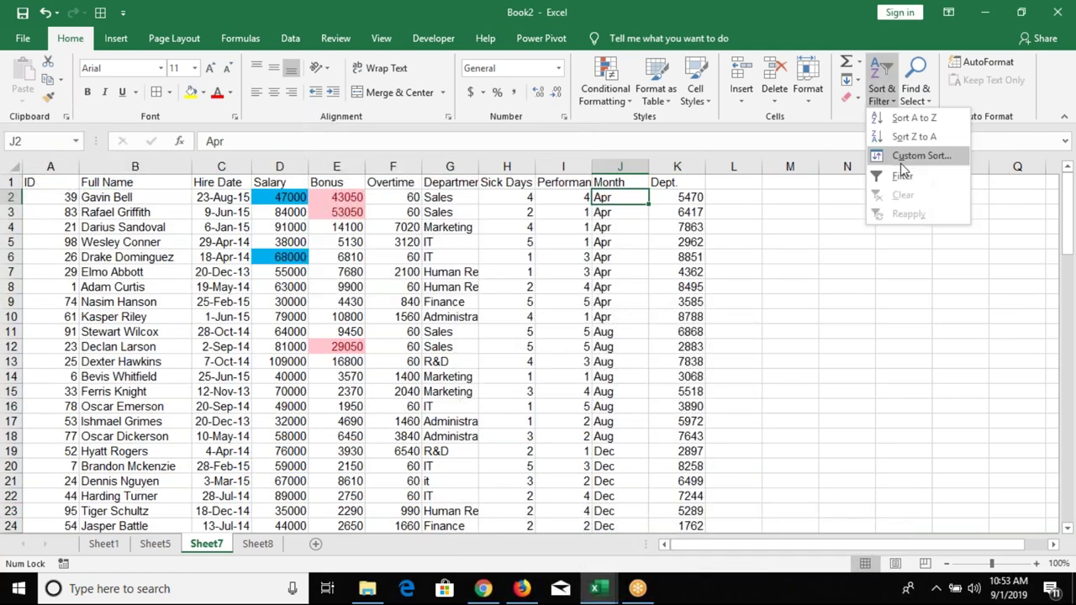
pyautogui.click(901, 160)
pyautogui.click(555, 263)
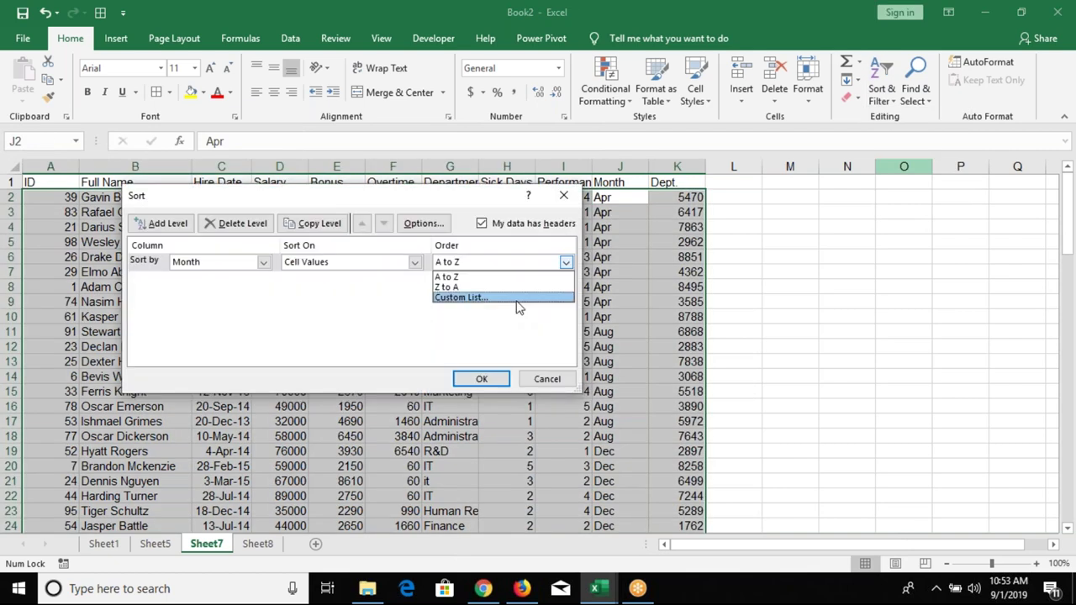
pyautogui.click(514, 300)
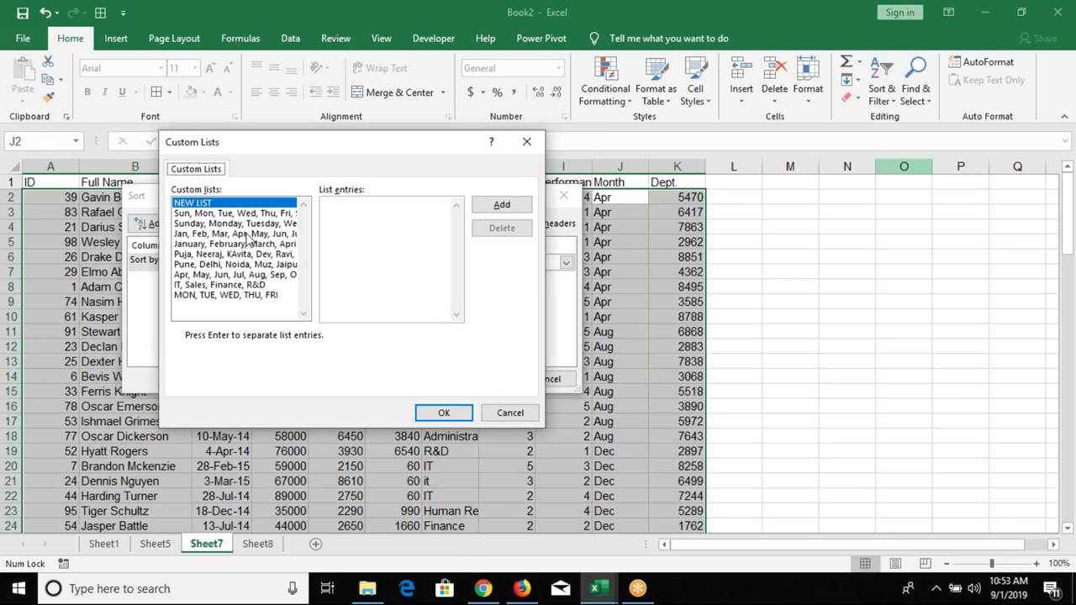
pyautogui.click(247, 235)
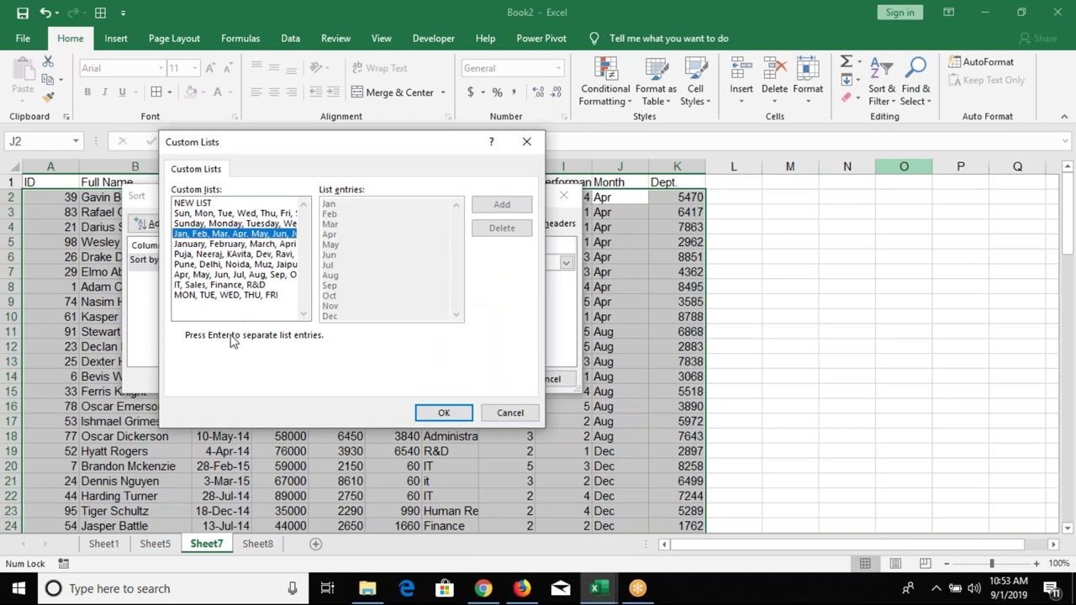
pyautogui.click(446, 413)
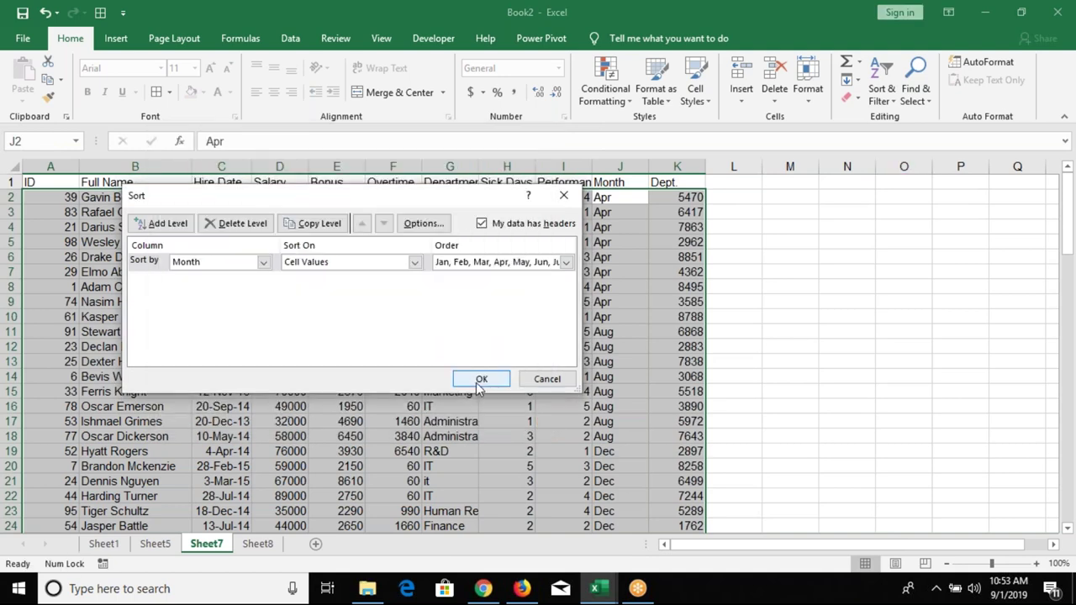
pyautogui.click(479, 383)
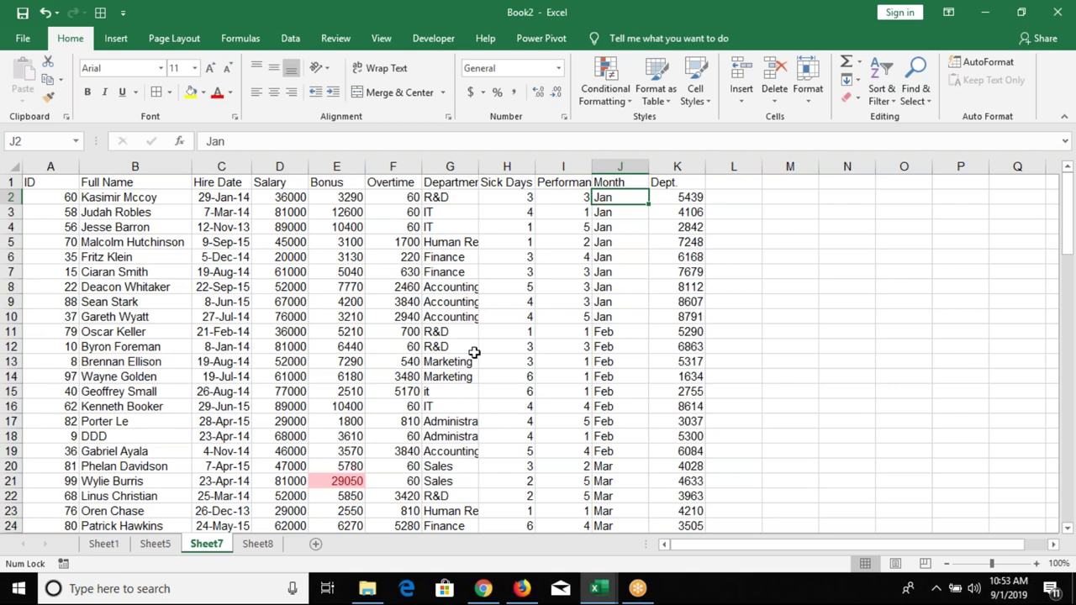
pyautogui.moveTo(633, 321); pyautogui.dragTo(639, 194)
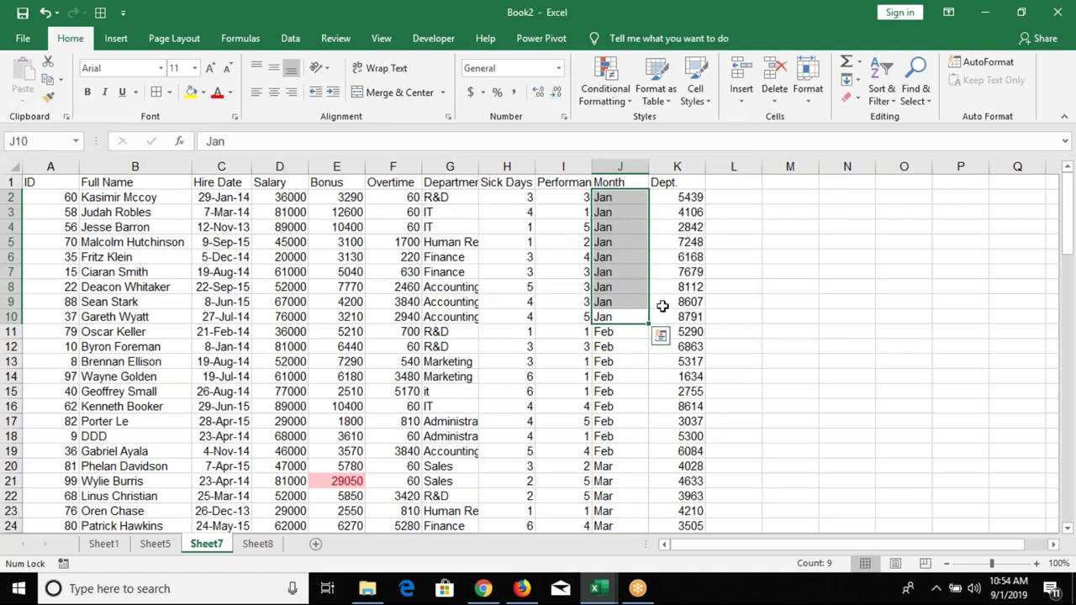
pyautogui.click(632, 254)
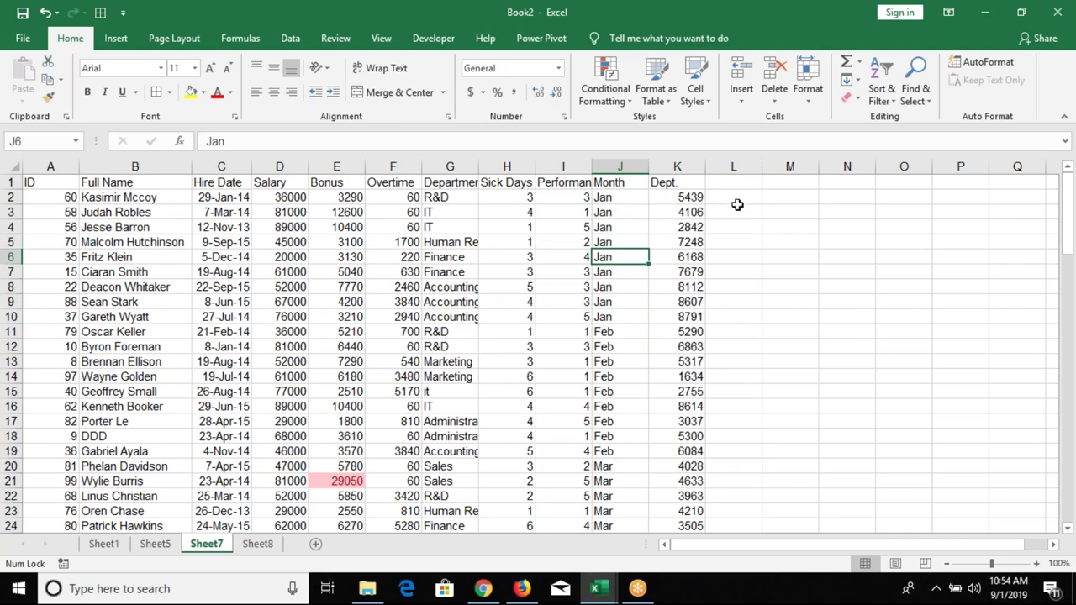
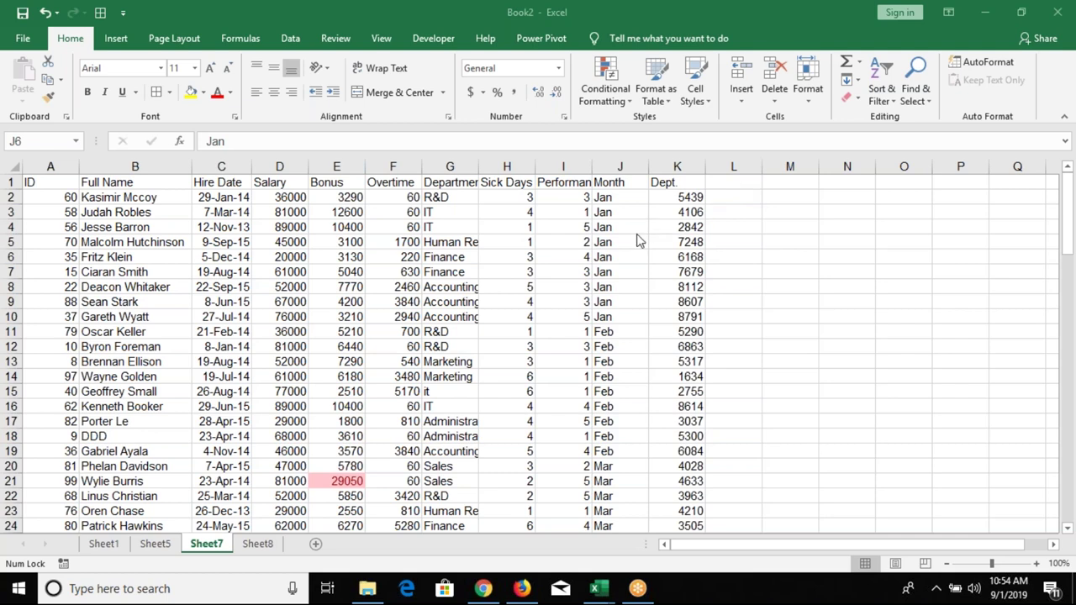
# Set up a custom sort by Month that uses the April-to-March custom list.
pyautogui.click(885, 99)
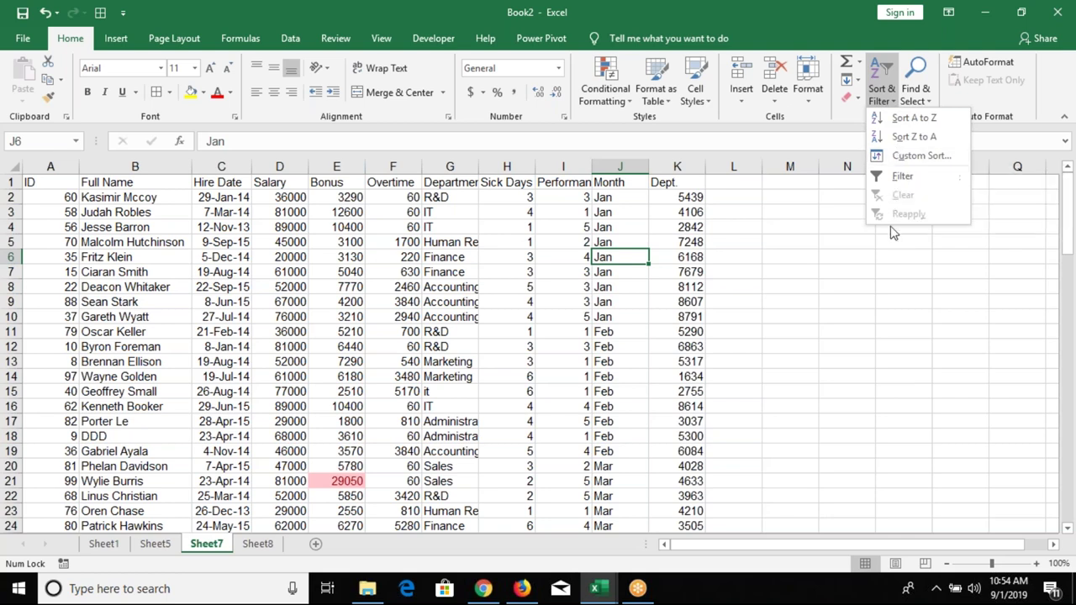
pyautogui.click(921, 156)
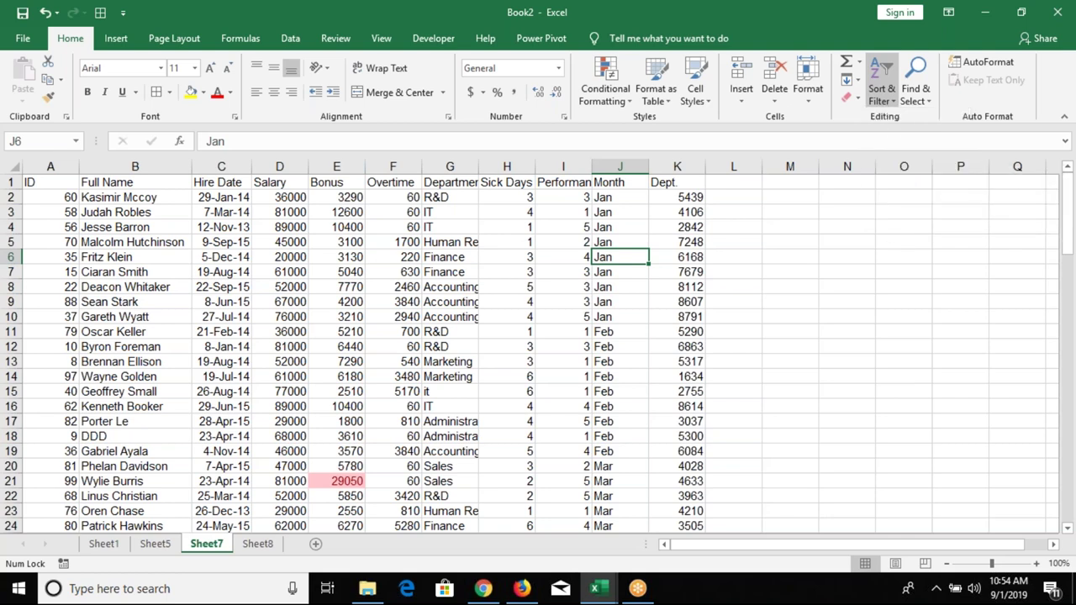
pyautogui.click(504, 261)
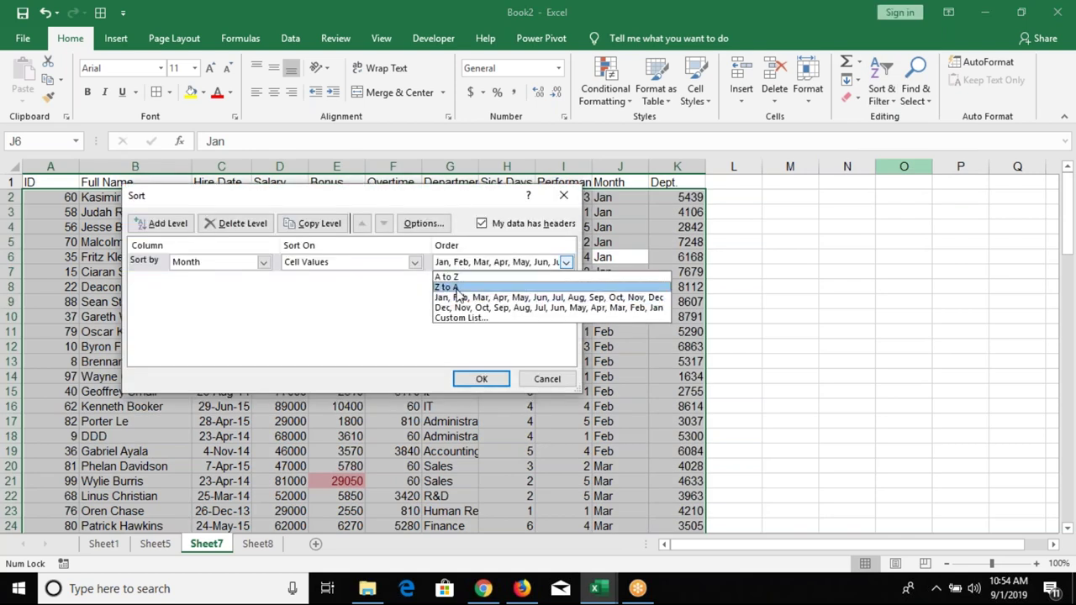
pyautogui.click(461, 319)
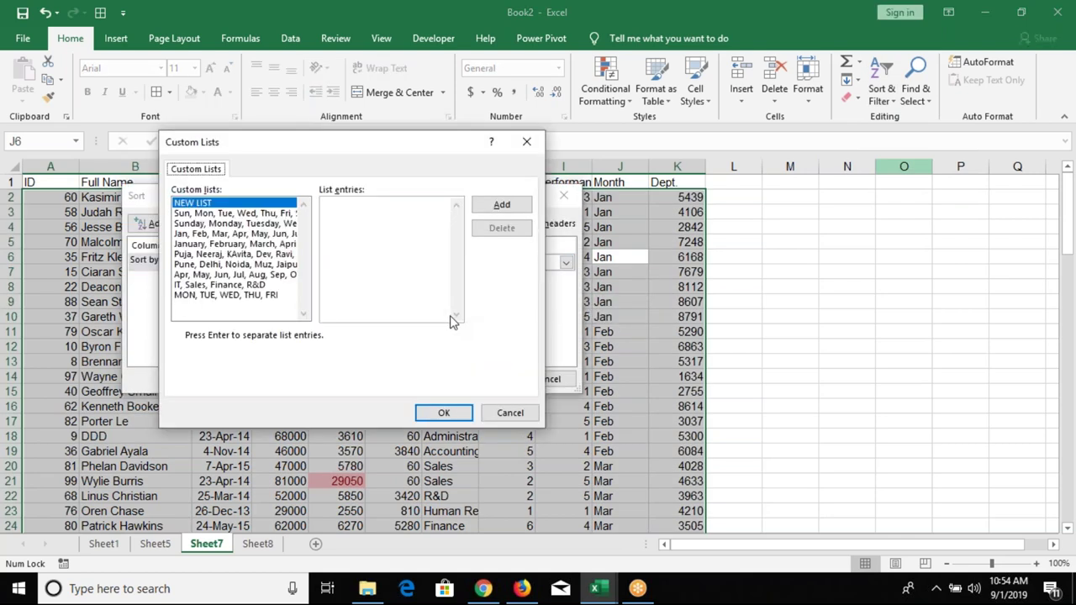
pyautogui.click(332, 207)
pyautogui.click(282, 275)
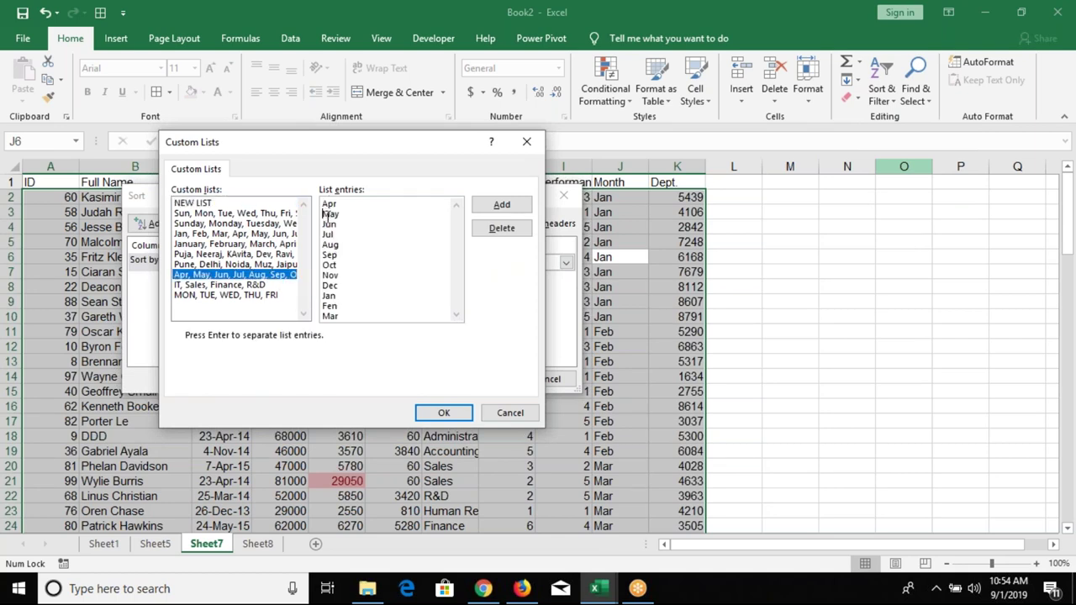
pyautogui.moveTo(322, 260); pyautogui.dragTo(323, 296)
pyautogui.click(334, 305)
pyautogui.write('b')
# Apply the Apr–Mar Month sort and check the Jun rows in the Month column.
pyautogui.click(440, 415)
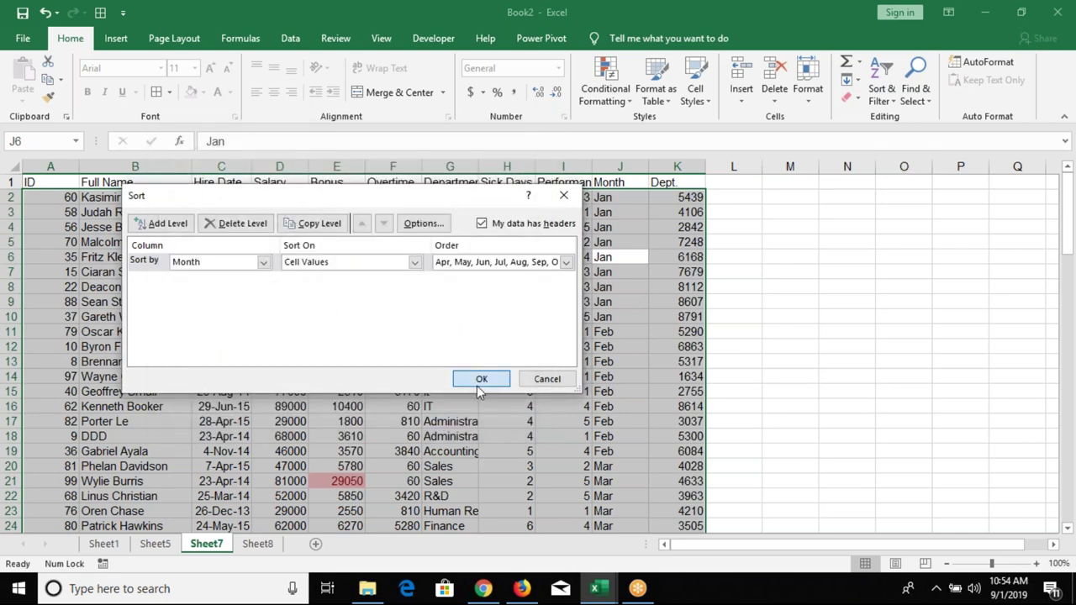
pyautogui.click(479, 389)
pyautogui.click(642, 348)
pyautogui.press('Down')
pyautogui.click(634, 451)
pyautogui.scroll(-3, 632, 451)
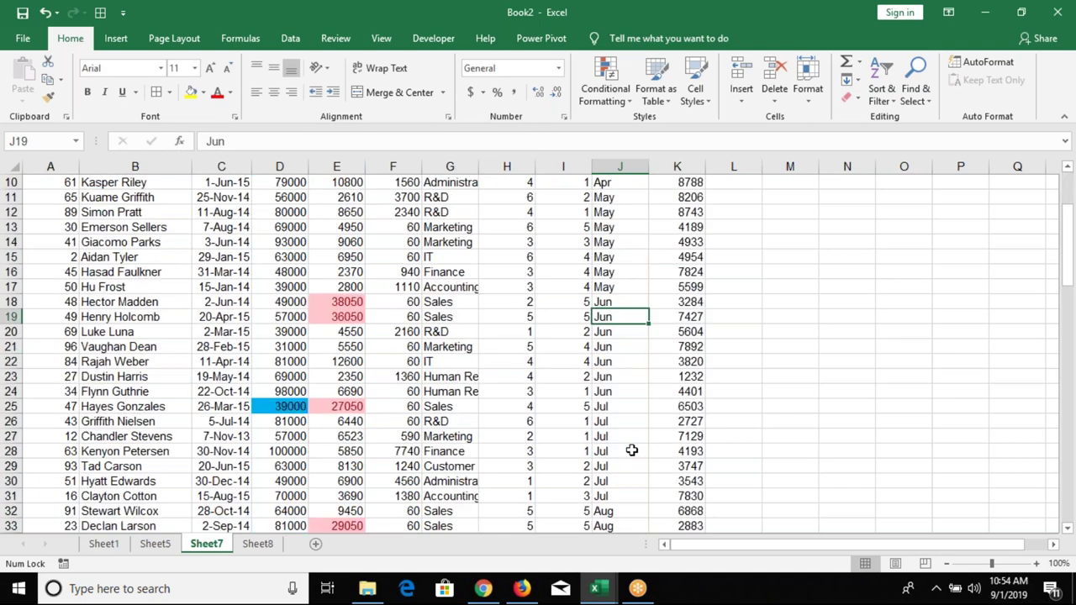
# Autofit the Department column so the department names fit.
pyautogui.scroll(-1, 633, 450)
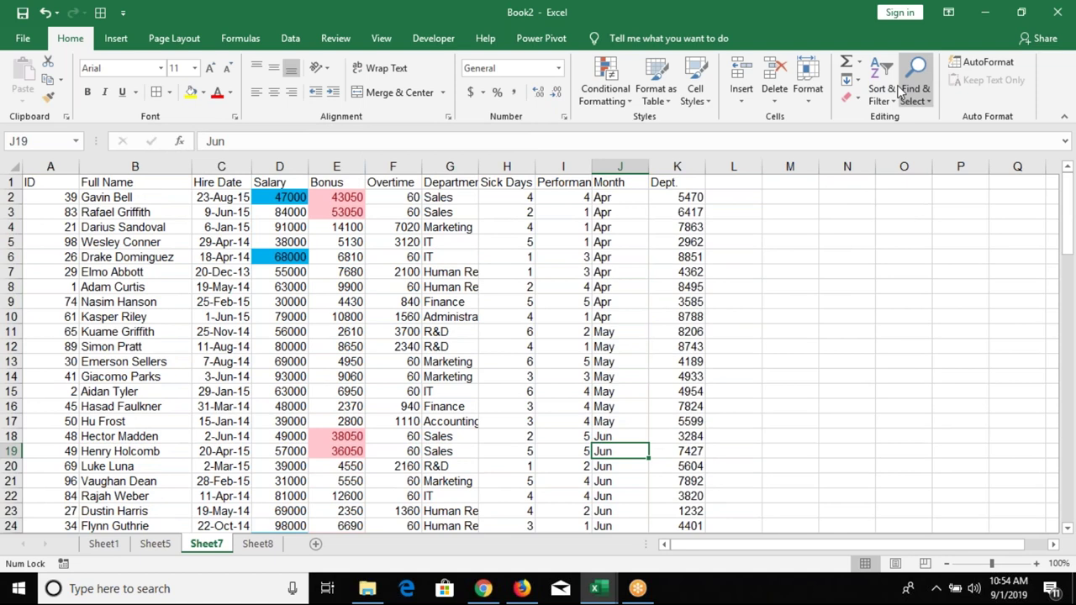
pyautogui.click(441, 196)
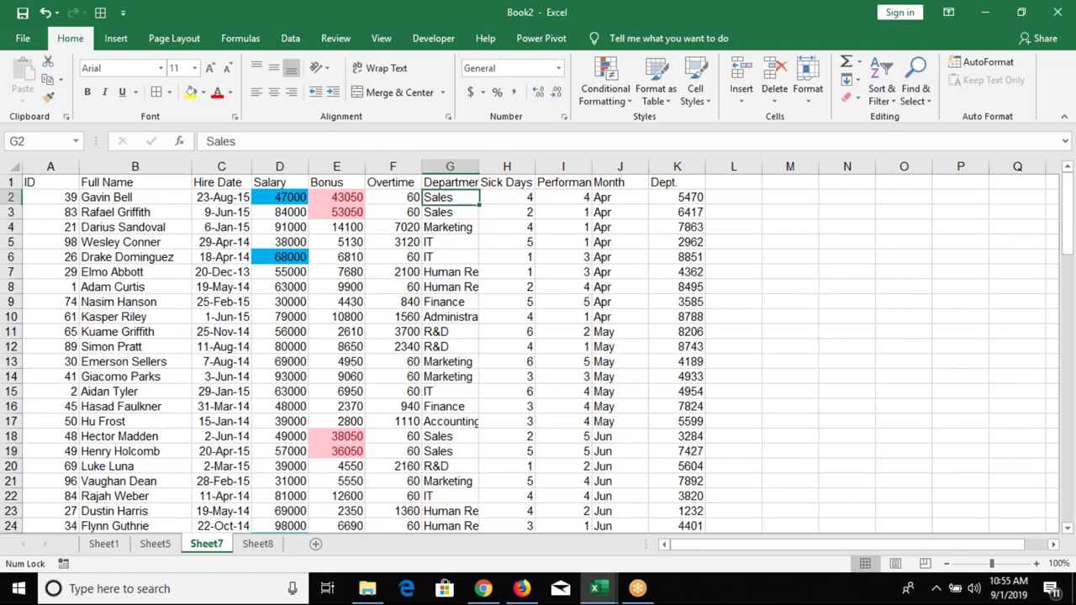
pyautogui.doubleClick(485, 166)
pyautogui.click(504, 183)
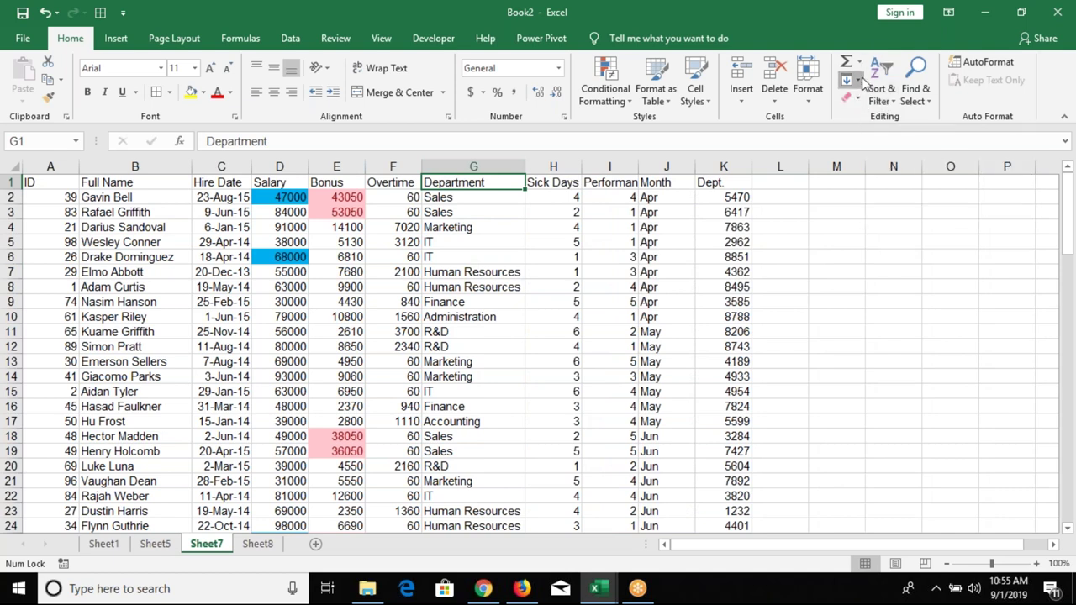
# Apply a custom sort using the IT, Sales, Finance, R&D custom list.
pyautogui.click(859, 80)
pyautogui.click(874, 97)
pyautogui.click(874, 97)
pyautogui.click(891, 156)
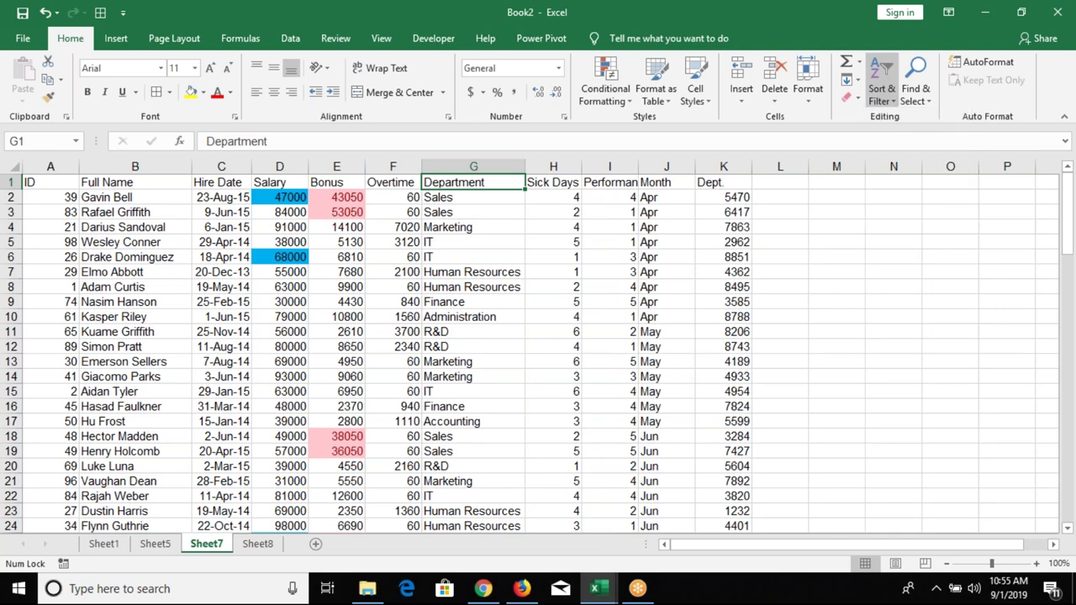
pyautogui.click(567, 261)
pyautogui.click(490, 319)
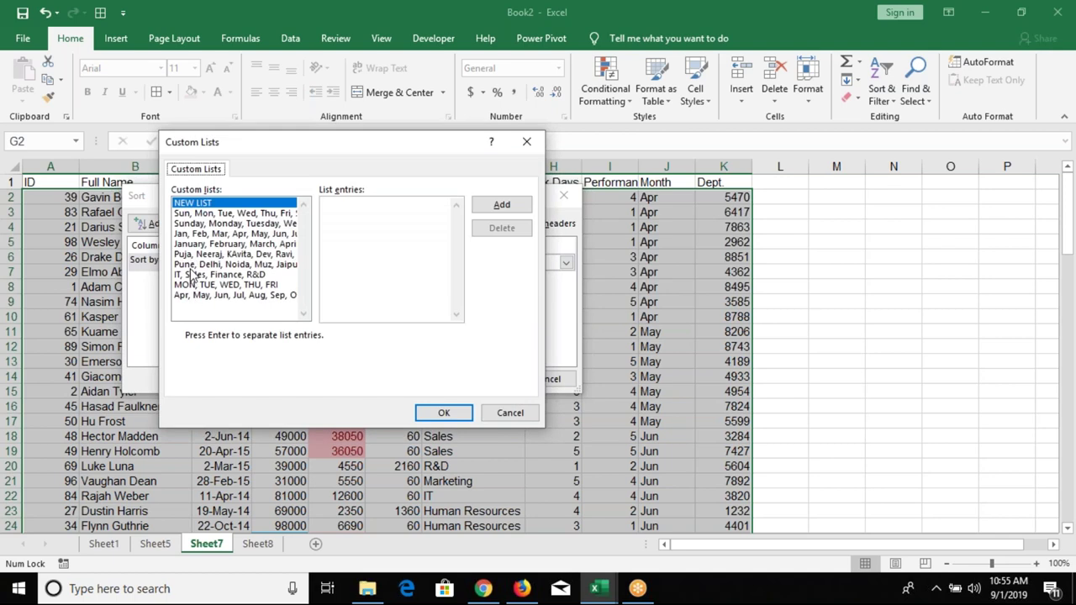
pyautogui.click(282, 278)
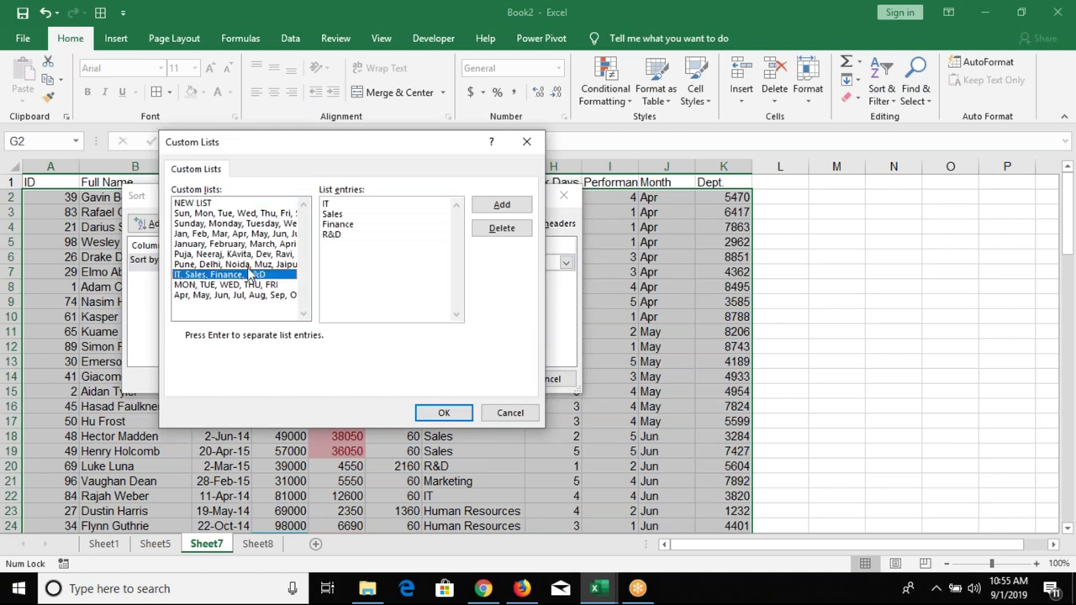
pyautogui.click(208, 204)
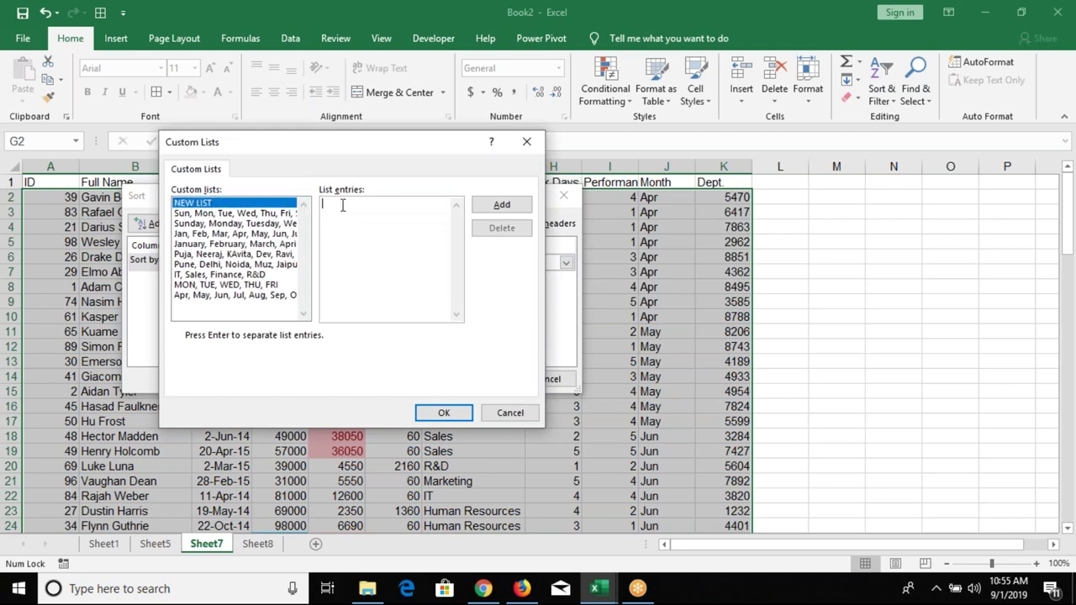
pyautogui.click(252, 276)
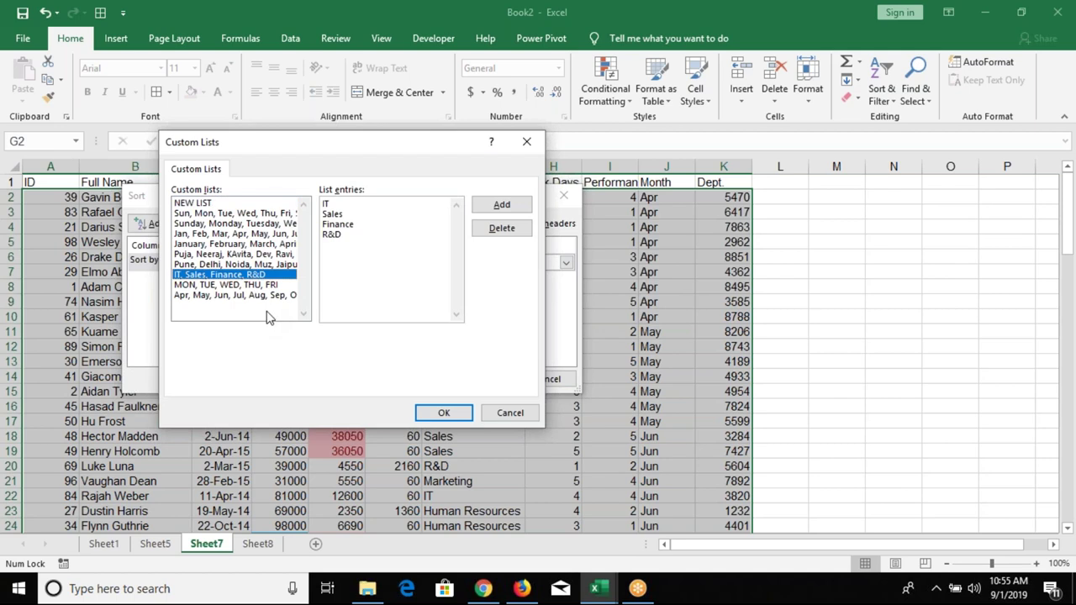
pyautogui.click(443, 412)
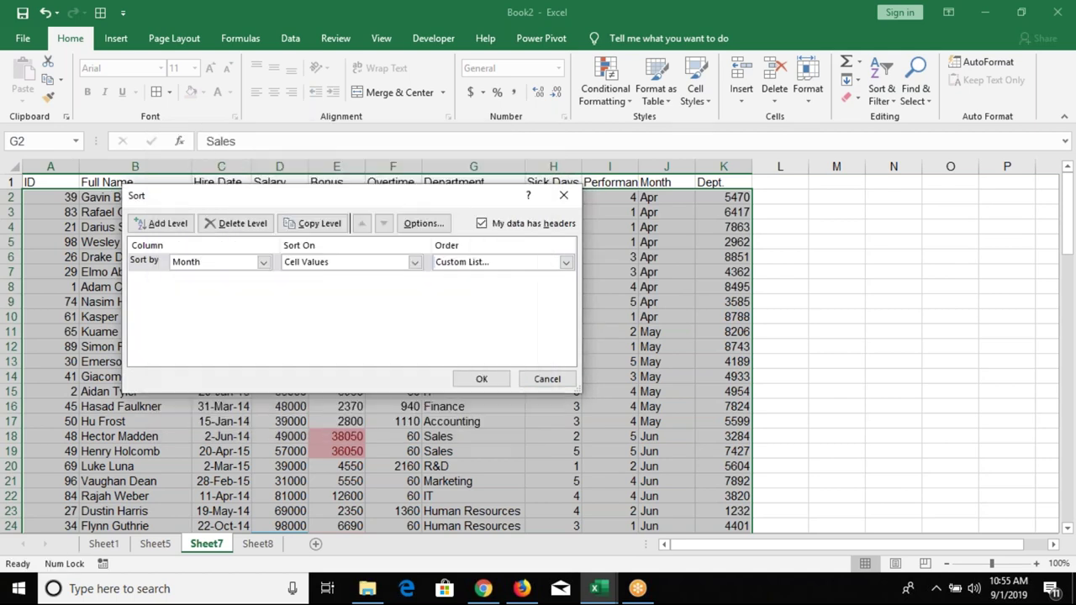
pyautogui.click(478, 380)
pyautogui.press('Up')
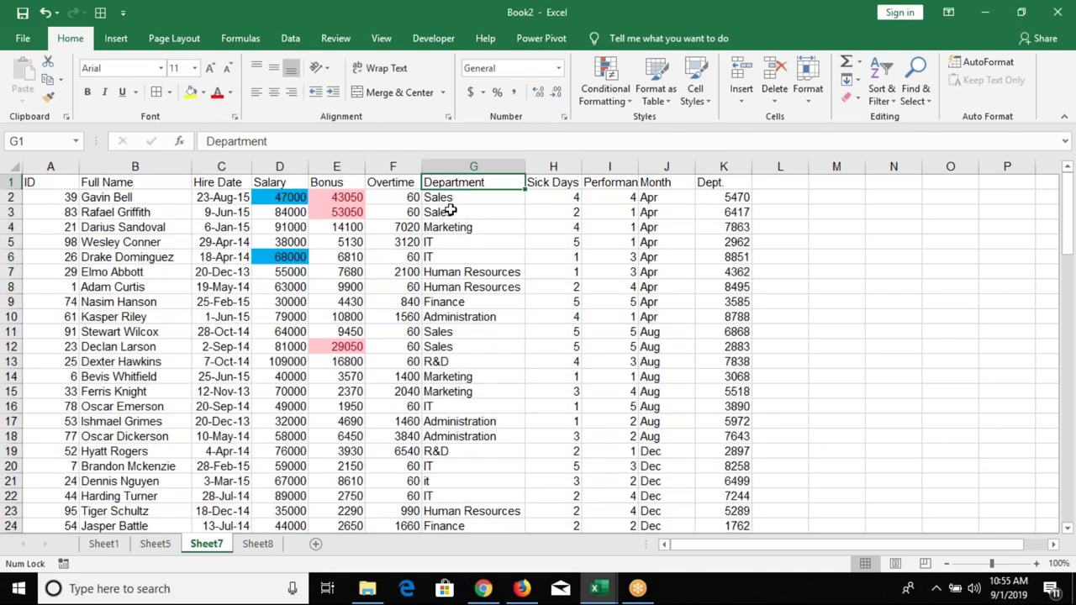
# Inspect the sorted department entries, including the IT entry in G5.
pyautogui.moveTo(451, 199); pyautogui.dragTo(439, 231)
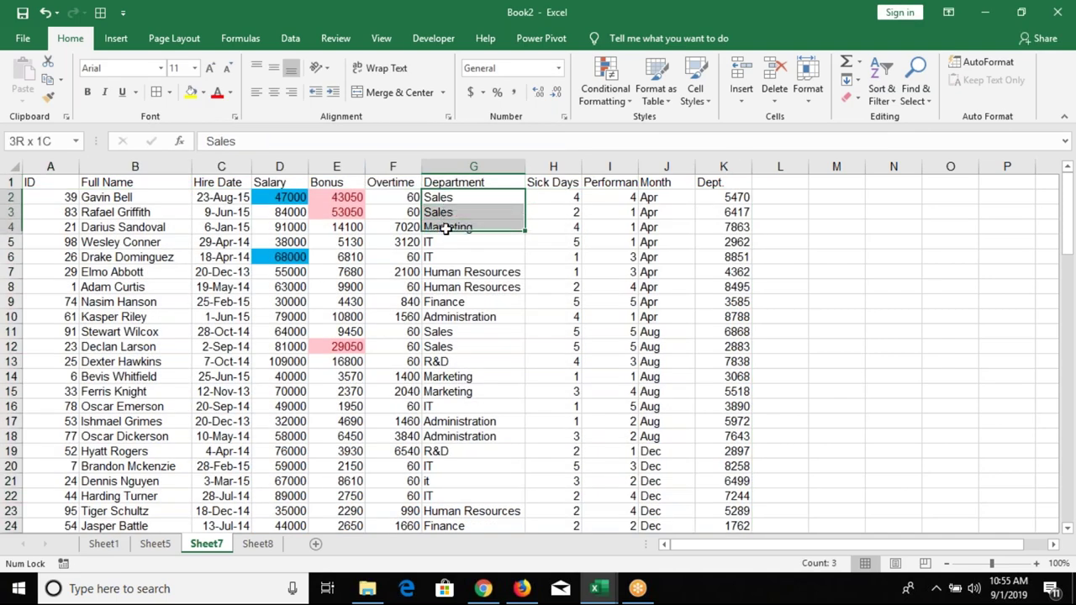
pyautogui.click(438, 247)
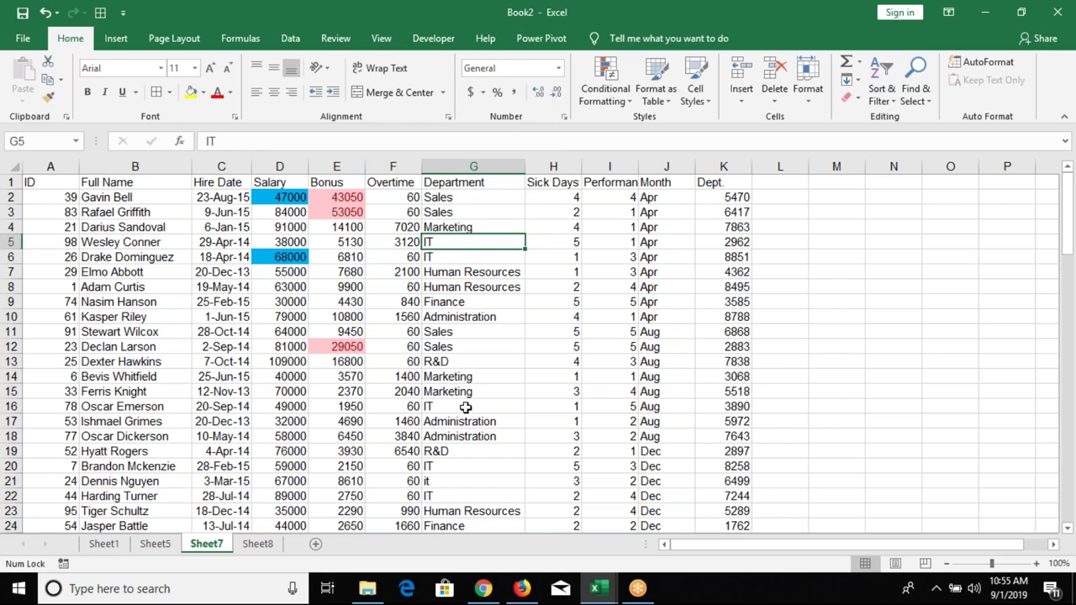
pyautogui.scroll(-2, 465, 407)
pyautogui.scroll(-2, 465, 407)
pyautogui.scroll(-6, 465, 407)
pyautogui.scroll(3, 458, 406)
pyautogui.scroll(7, 457, 406)
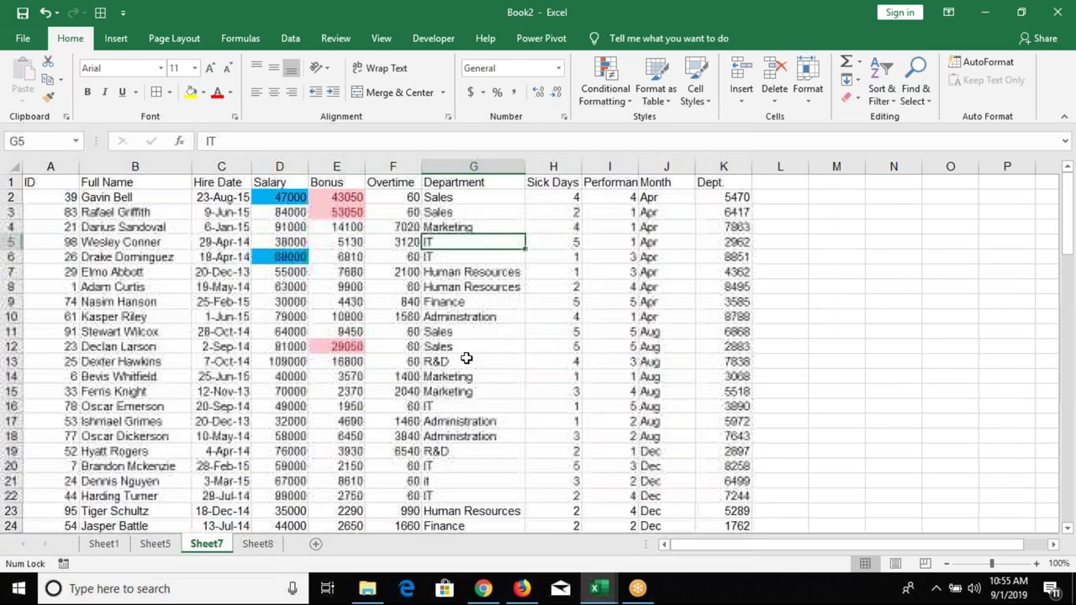
# Sort by the Department column in the order IT, Sales, Finance, R&D.
pyautogui.click(885, 104)
pyautogui.press('Escape')
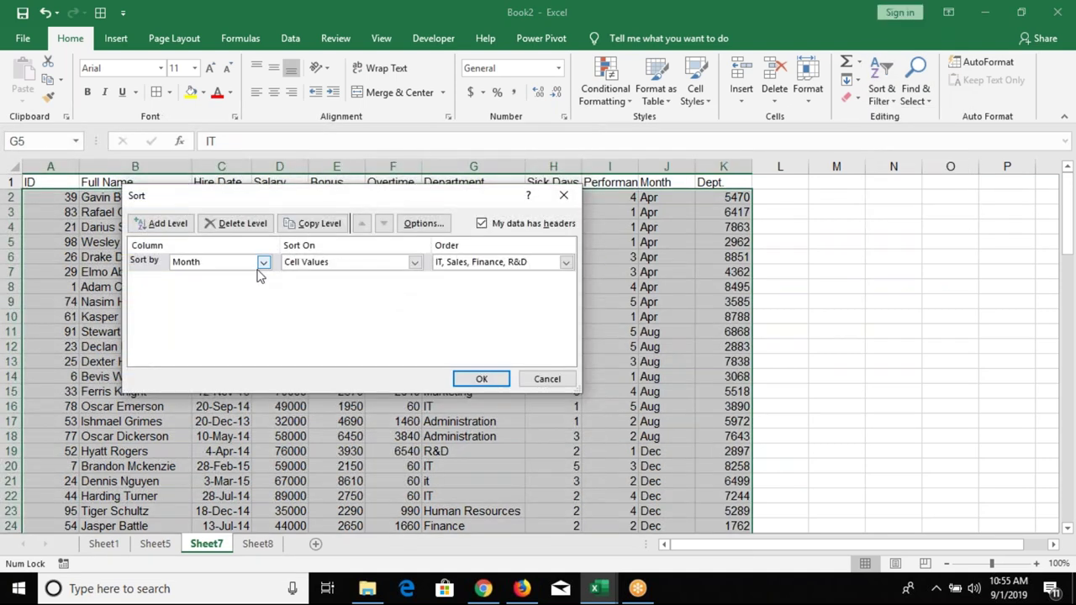
pyautogui.click(256, 266)
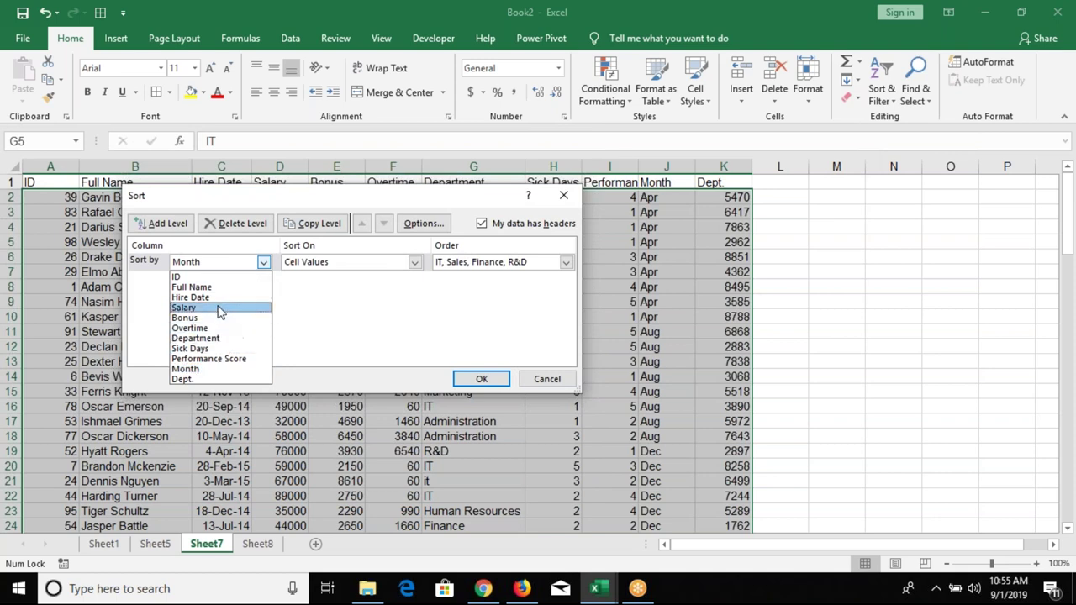
pyautogui.click(224, 339)
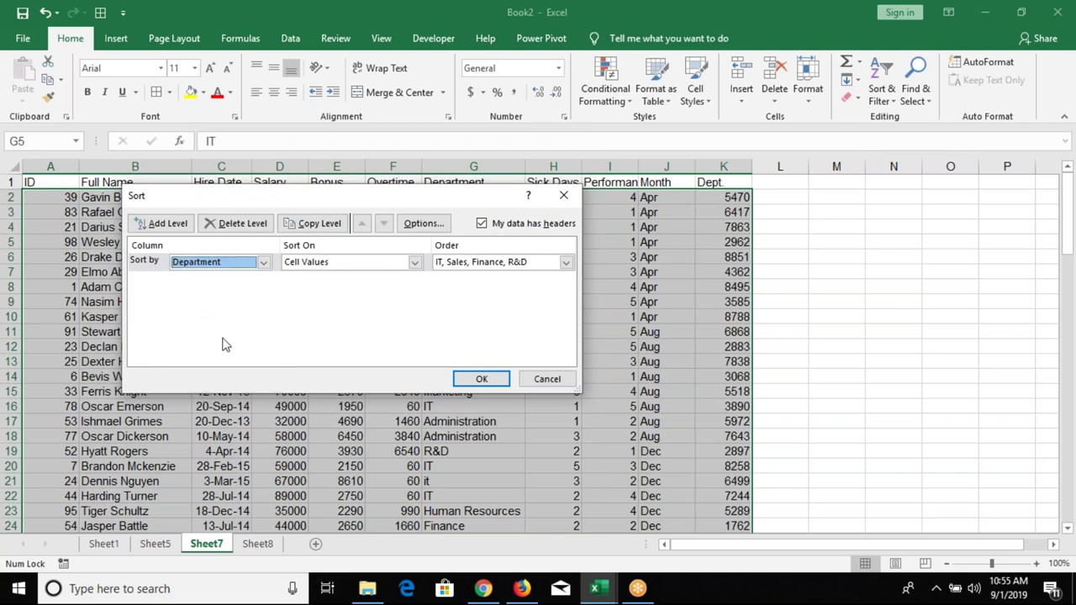
pyautogui.click(481, 379)
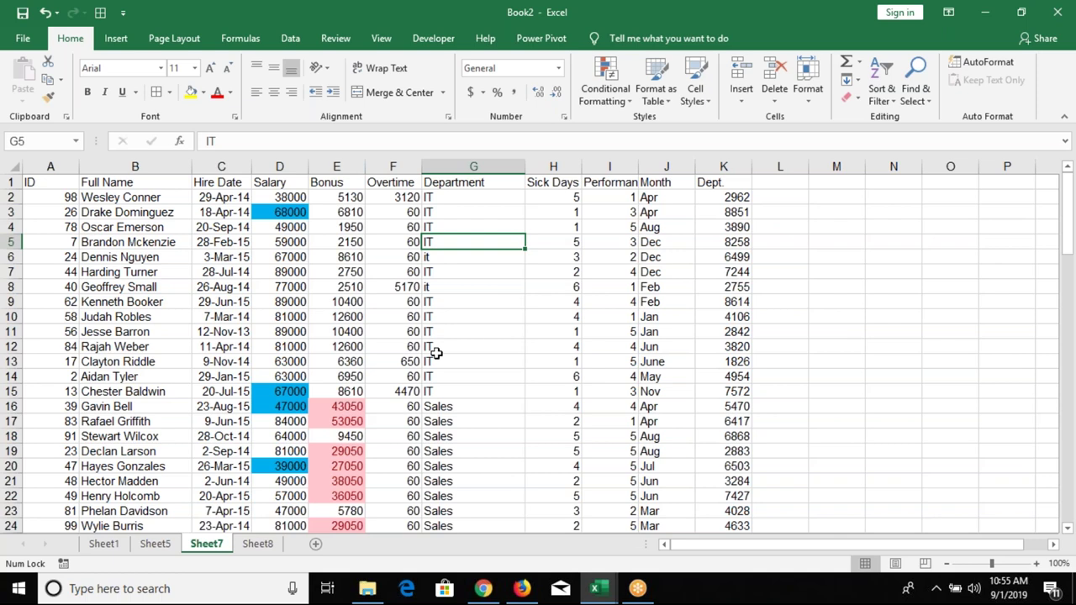
# Inspect the IT and lowercase it entries in the Department column, ending on G4.
pyautogui.click(455, 374)
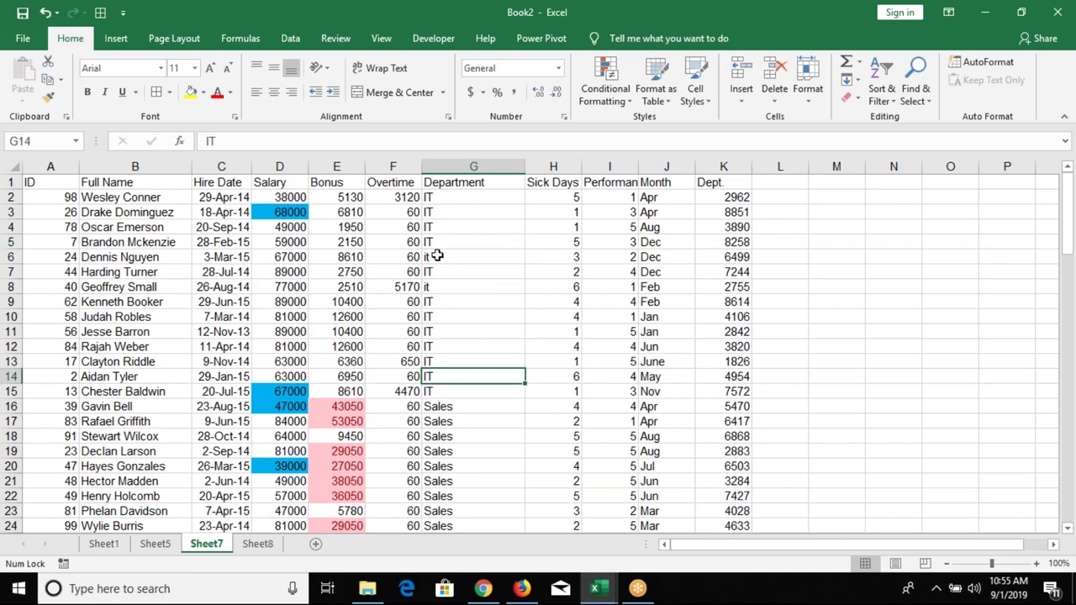
pyautogui.moveTo(438, 256); pyautogui.dragTo(346, 257)
pyautogui.click(437, 287)
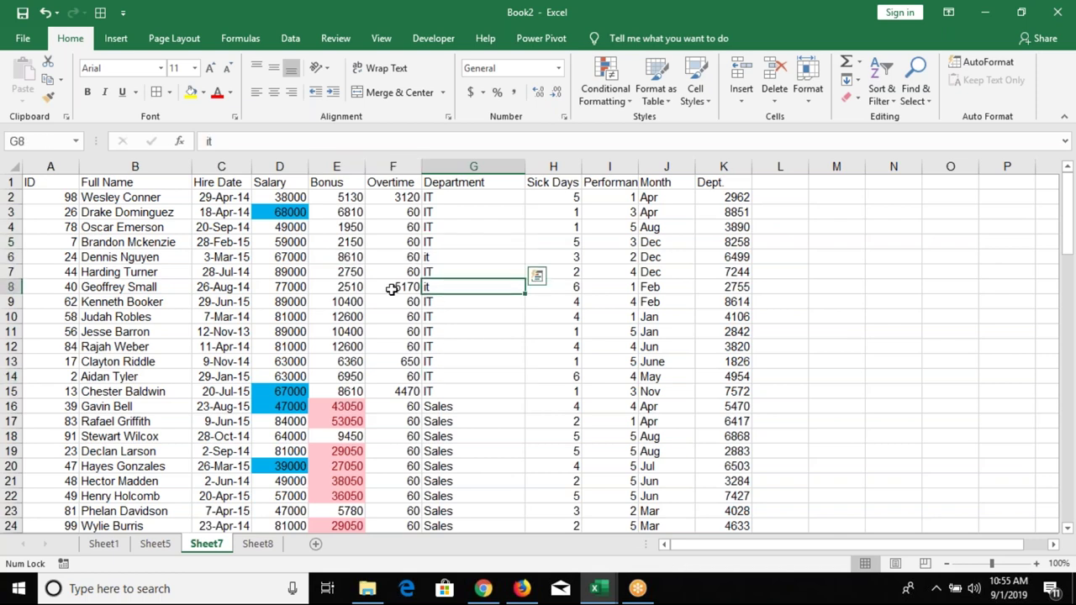
pyautogui.click(451, 328)
pyautogui.click(442, 378)
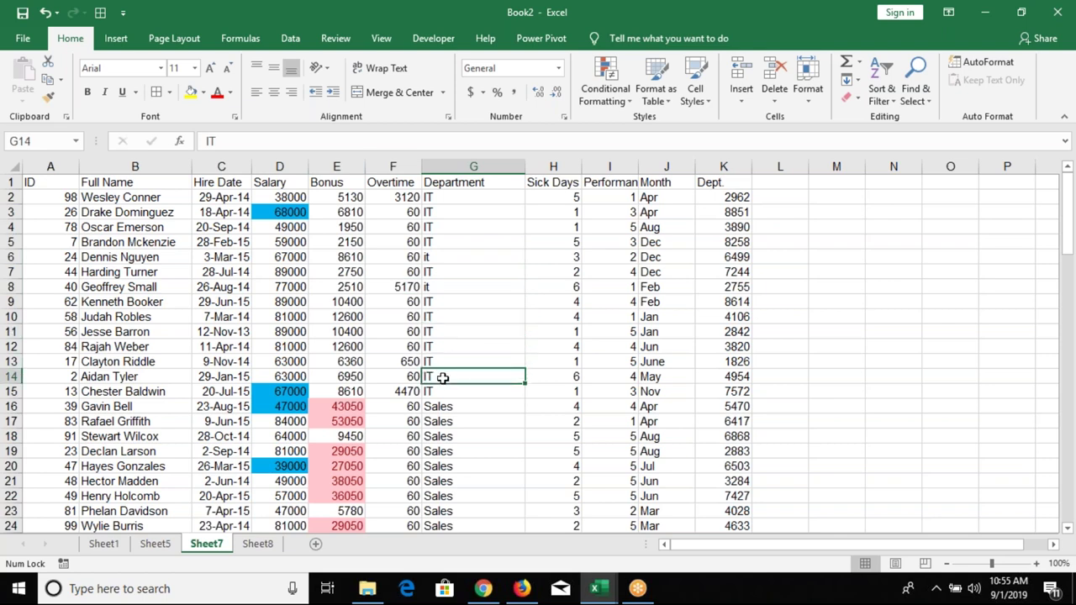
pyautogui.moveTo(440, 359); pyautogui.dragTo(434, 230)
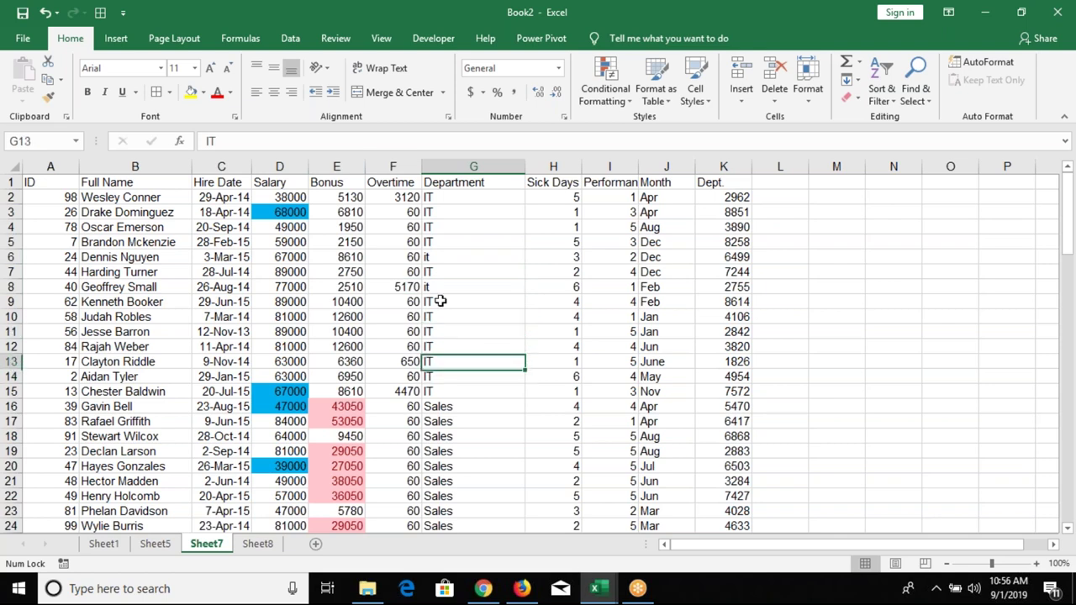
pyautogui.click(434, 230)
# Re-sort by Department with the Case sensitive option turned on.
pyautogui.click(882, 92)
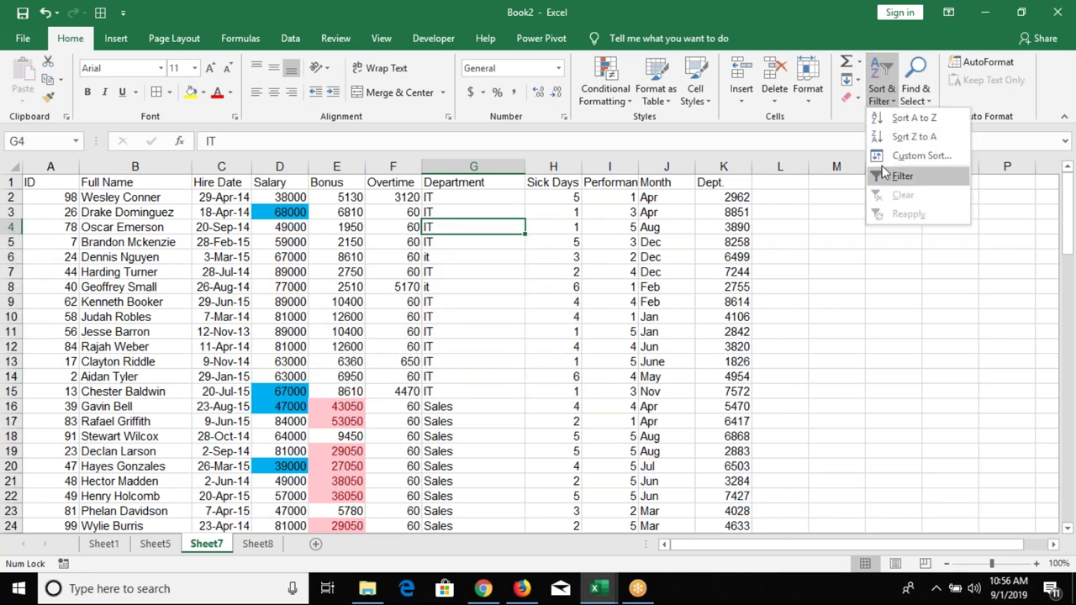
pyautogui.click(887, 155)
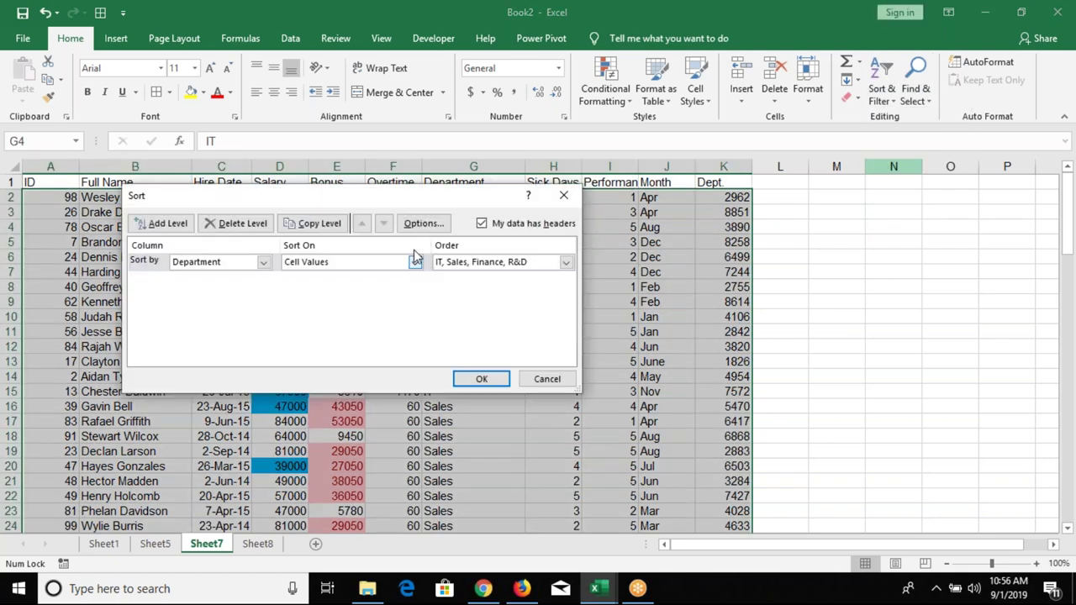
pyautogui.click(425, 224)
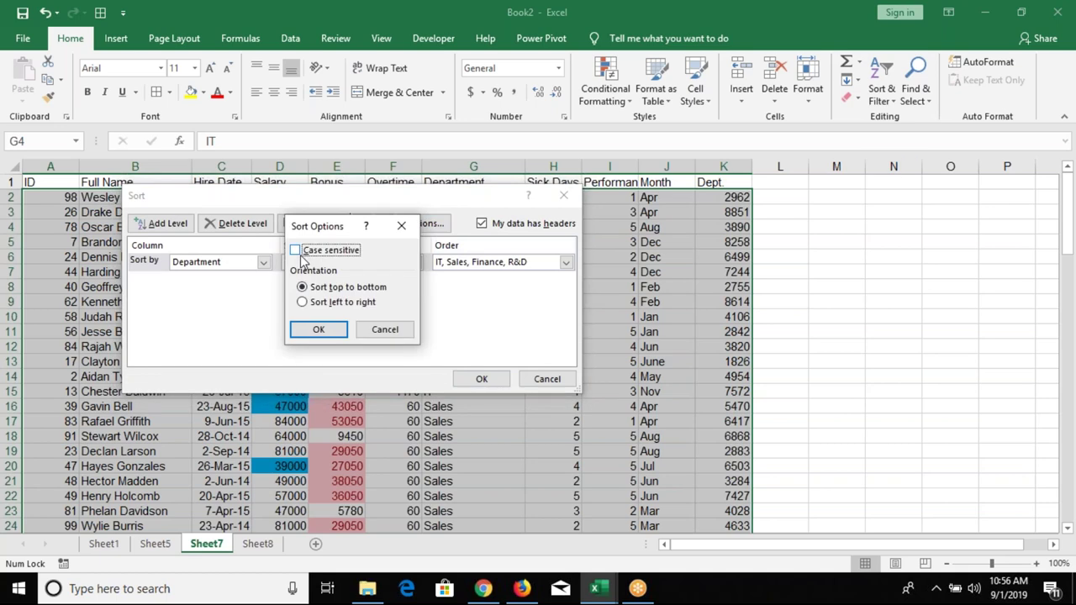
pyautogui.click(299, 252)
pyautogui.click(321, 332)
pyautogui.click(479, 380)
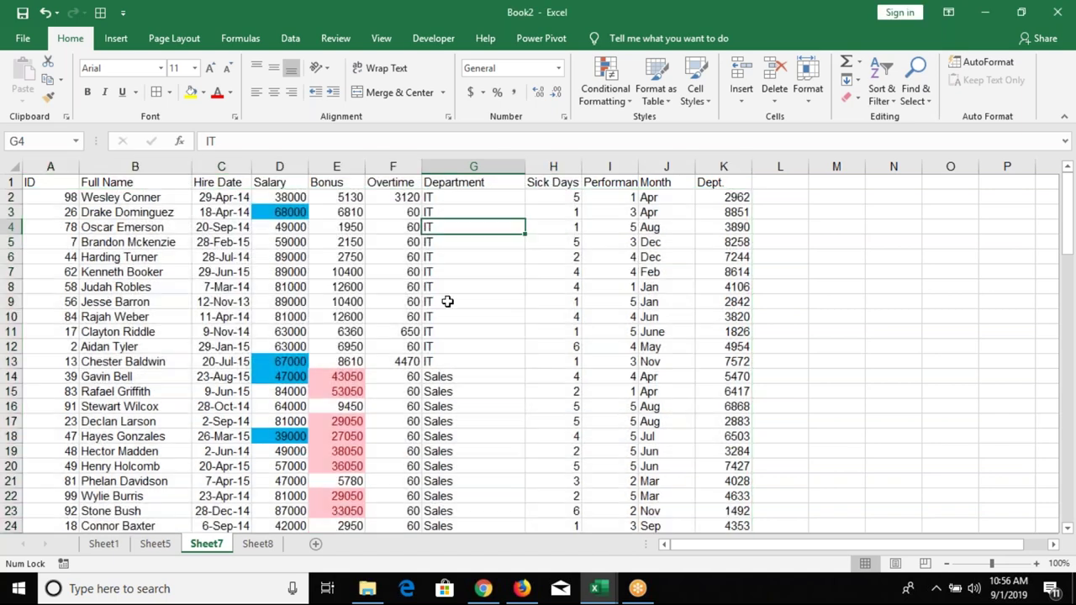
# Select the IT department cells G2 to G12.
pyautogui.moveTo(450, 199); pyautogui.dragTo(441, 346)
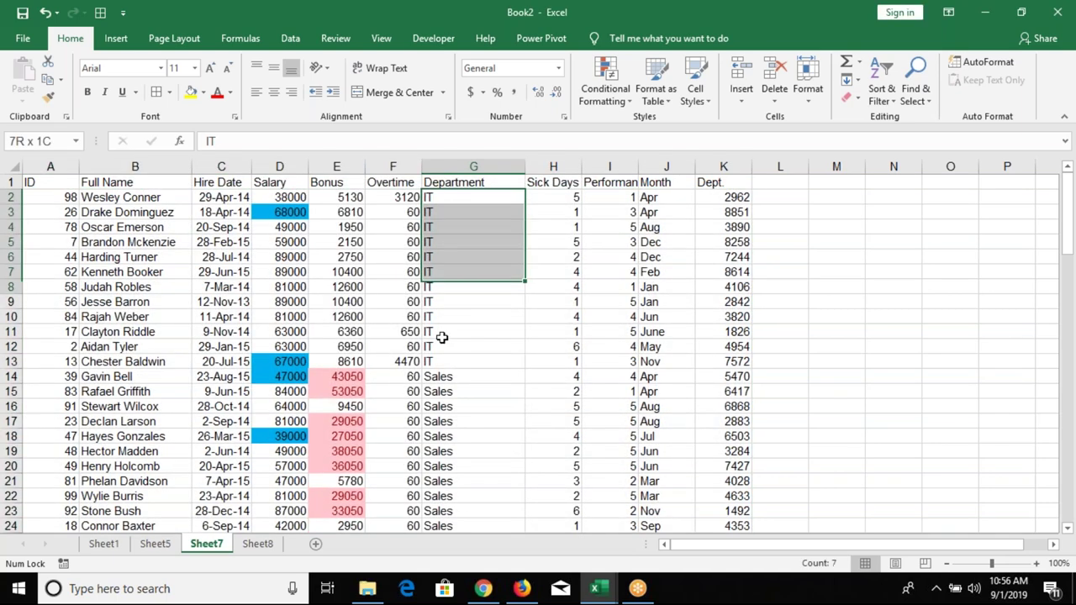
pyautogui.scroll(-3, 440, 367)
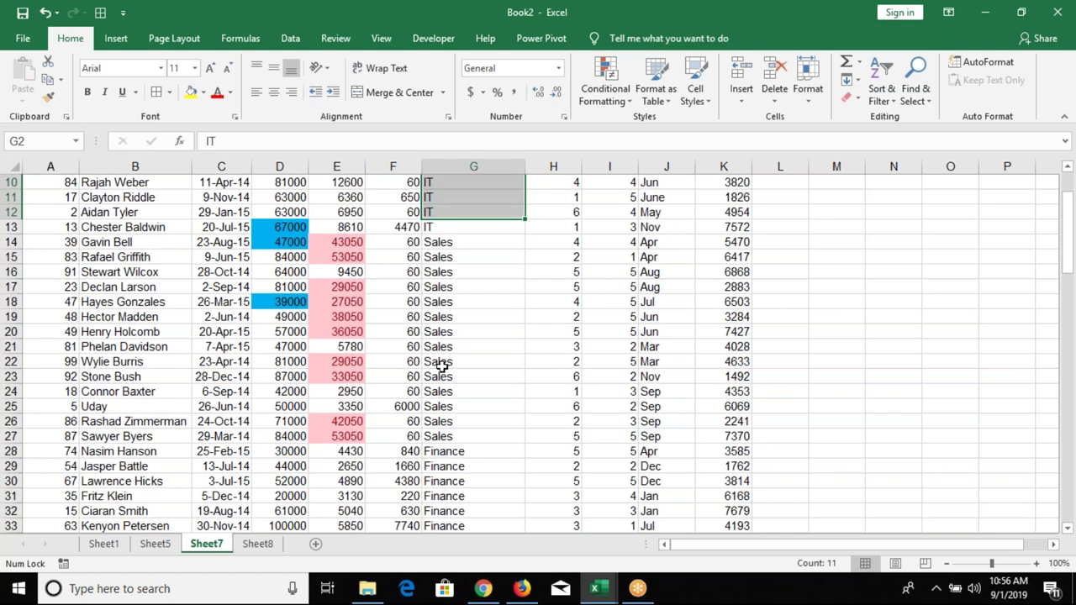
pyautogui.scroll(-20, 440, 367)
pyautogui.scroll(6, 447, 287)
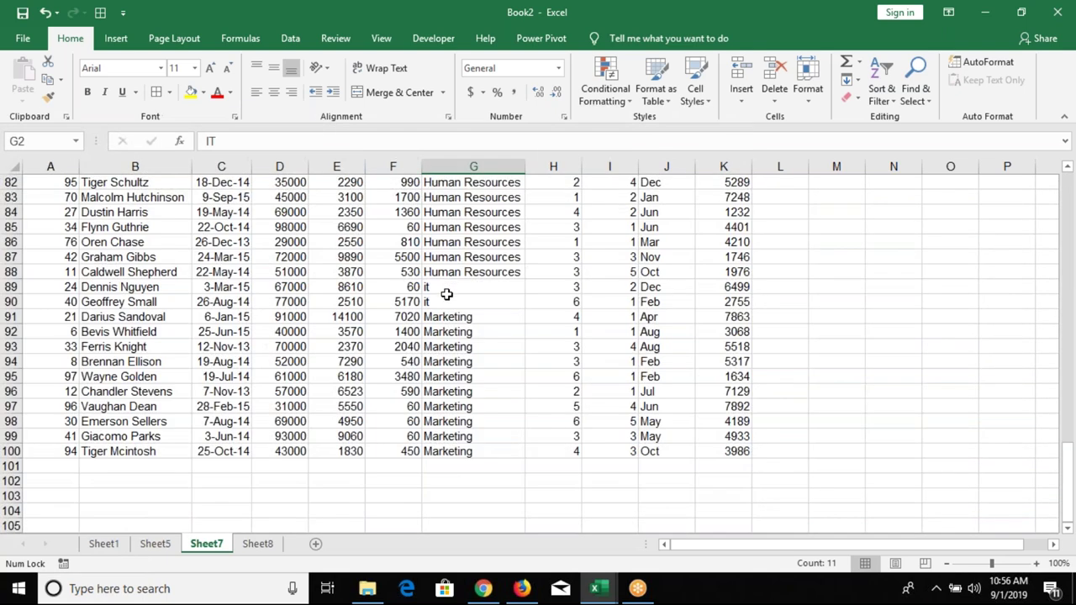
pyautogui.scroll(5, 447, 293)
pyautogui.scroll(7, 447, 294)
pyautogui.scroll(15, 447, 294)
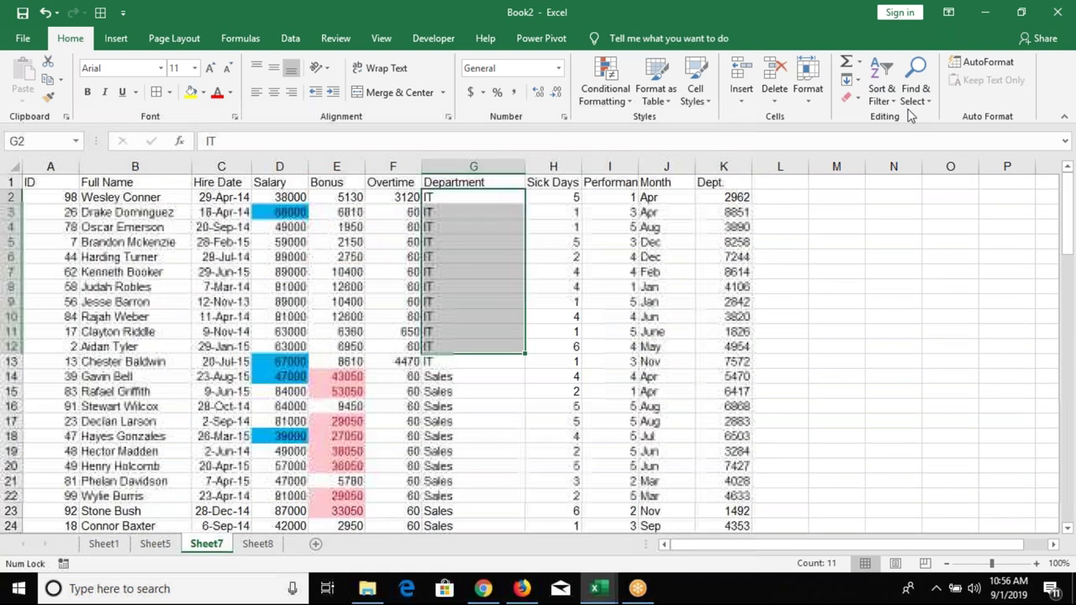
# Sort the whole table by Department A to Z, expanding the selection.
pyautogui.click(883, 101)
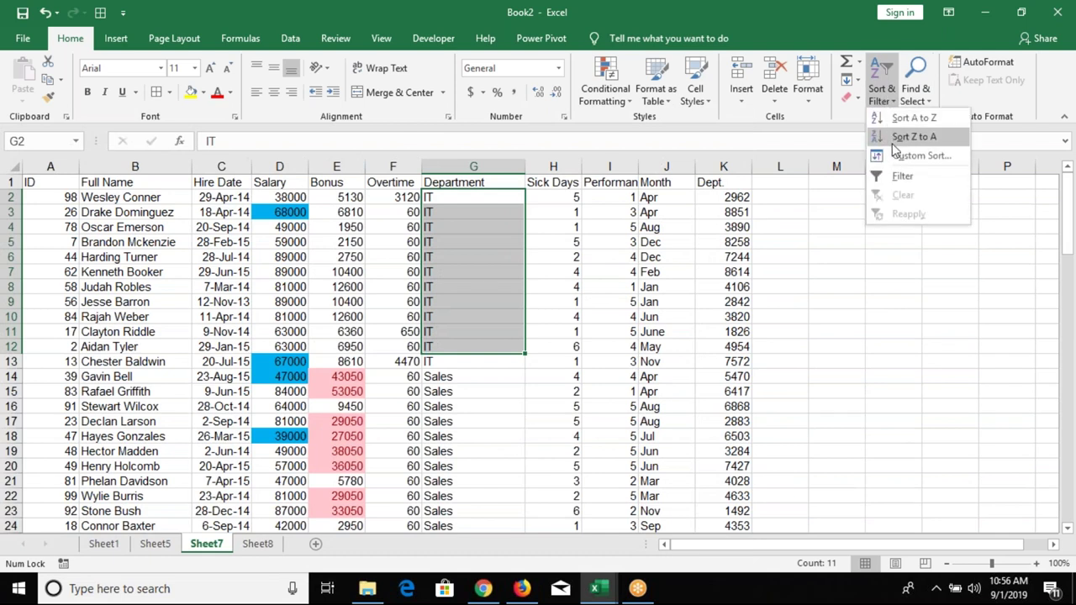
pyautogui.click(894, 156)
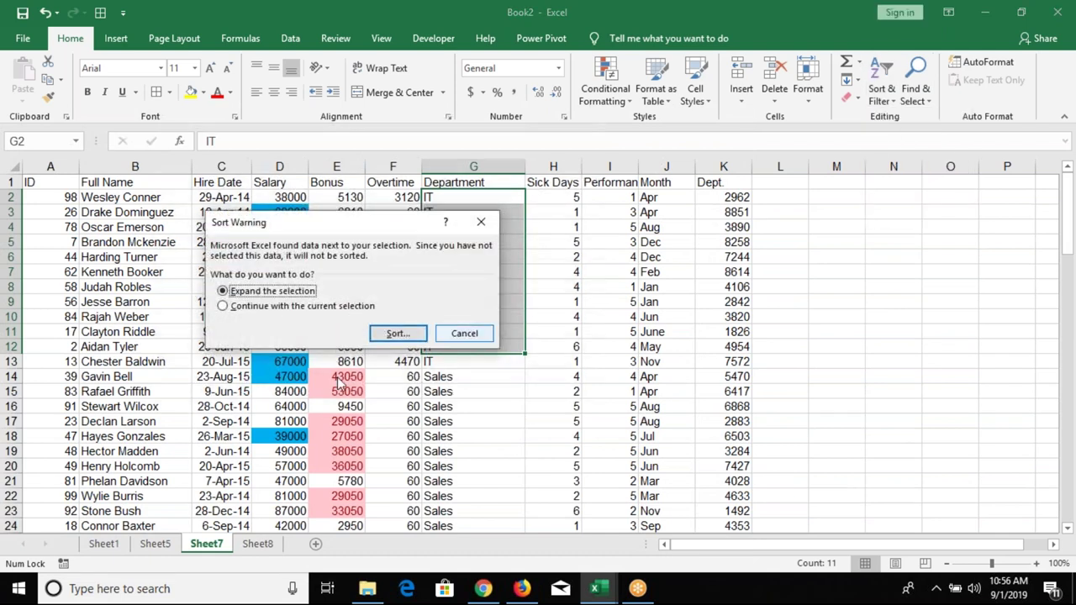
pyautogui.click(395, 334)
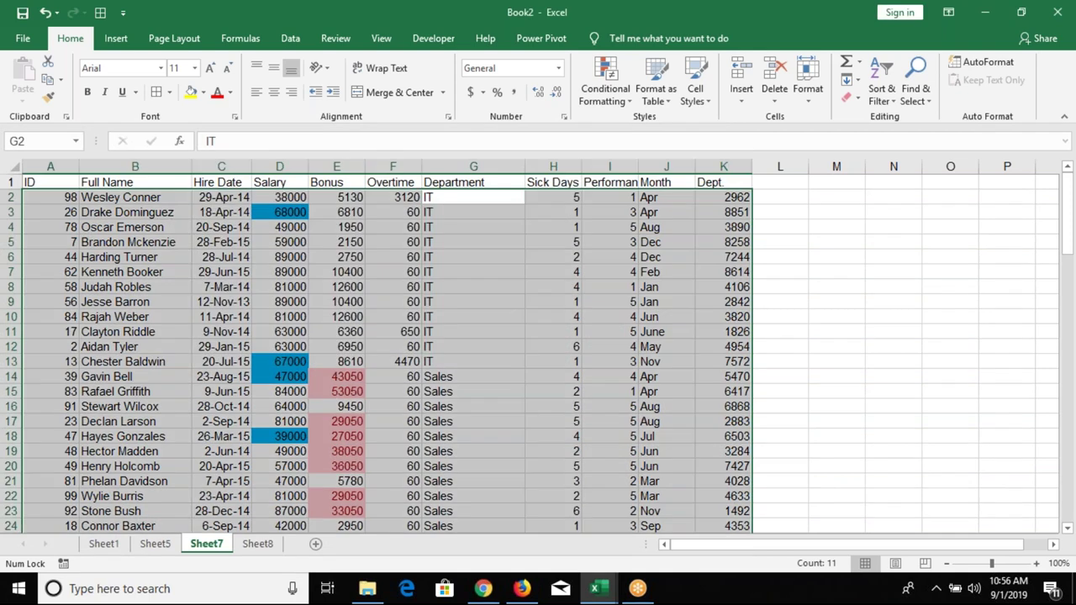
pyautogui.click(471, 263)
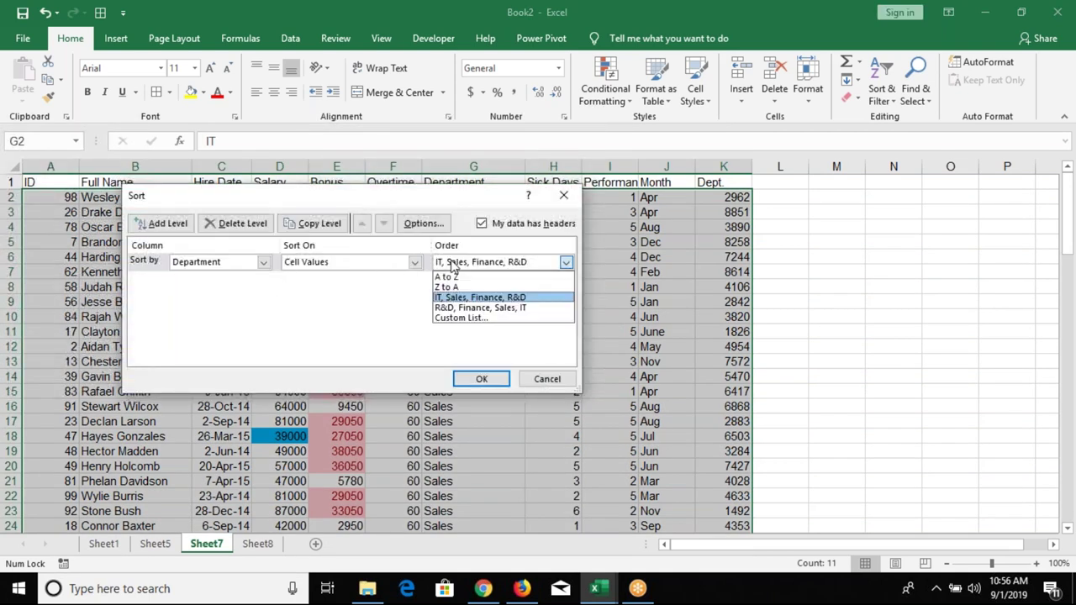
pyautogui.click(450, 275)
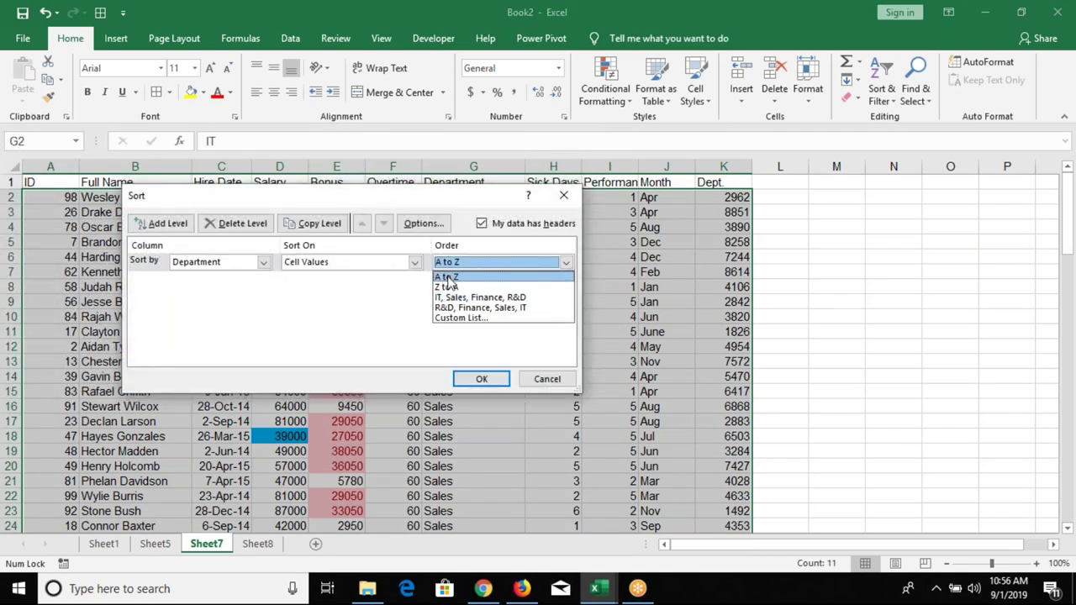
pyautogui.click(471, 380)
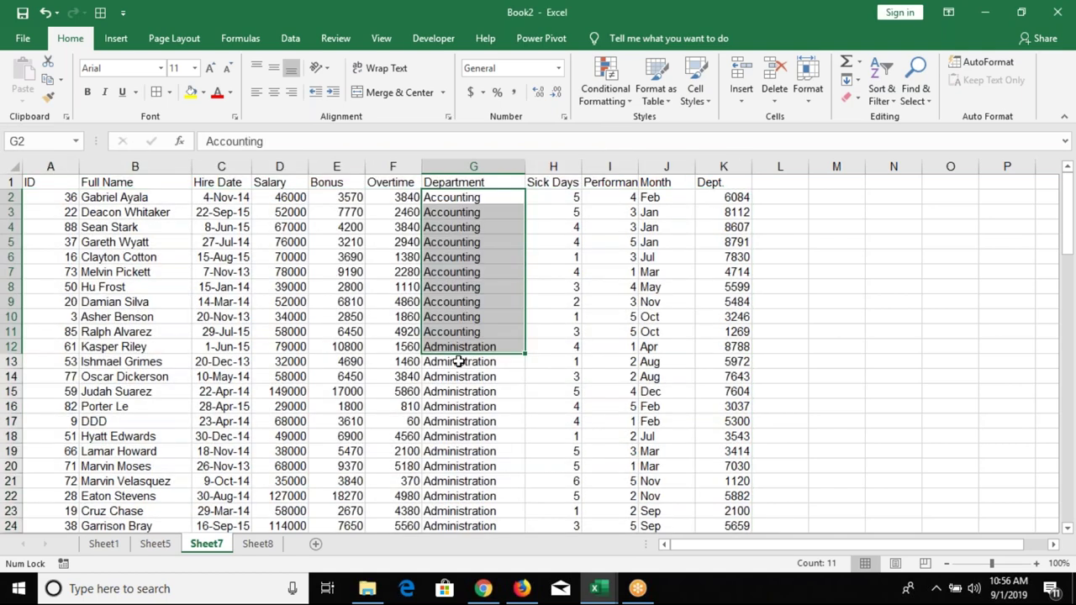
# Select the IT department cells G51 to G62 further down the table.
pyautogui.scroll(-3, 458, 362)
pyautogui.scroll(-8, 457, 364)
pyautogui.scroll(-2, 458, 363)
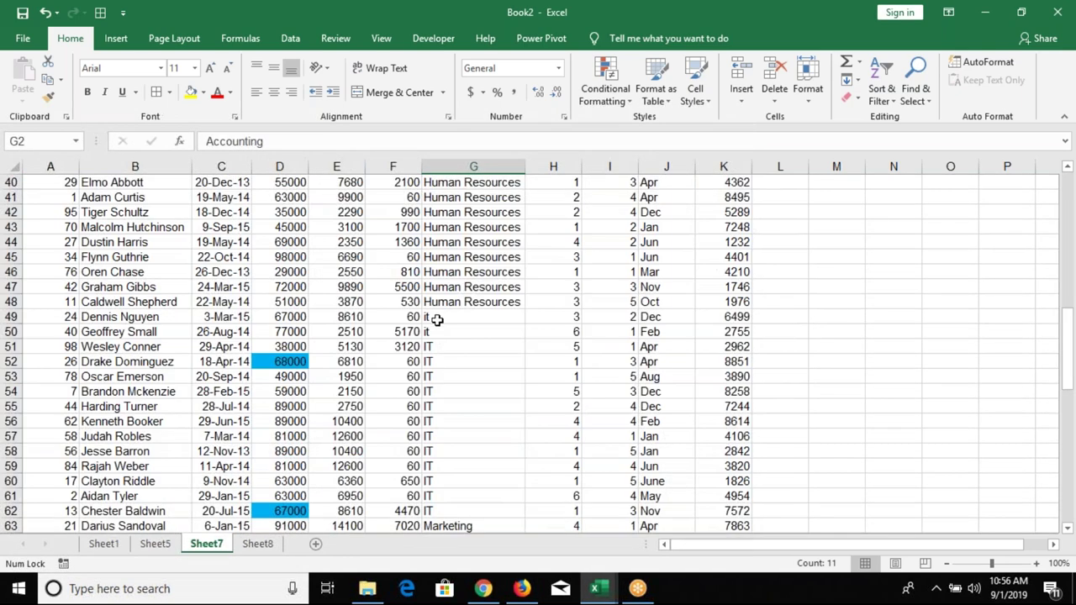
pyautogui.moveTo(446, 317); pyautogui.dragTo(426, 510)
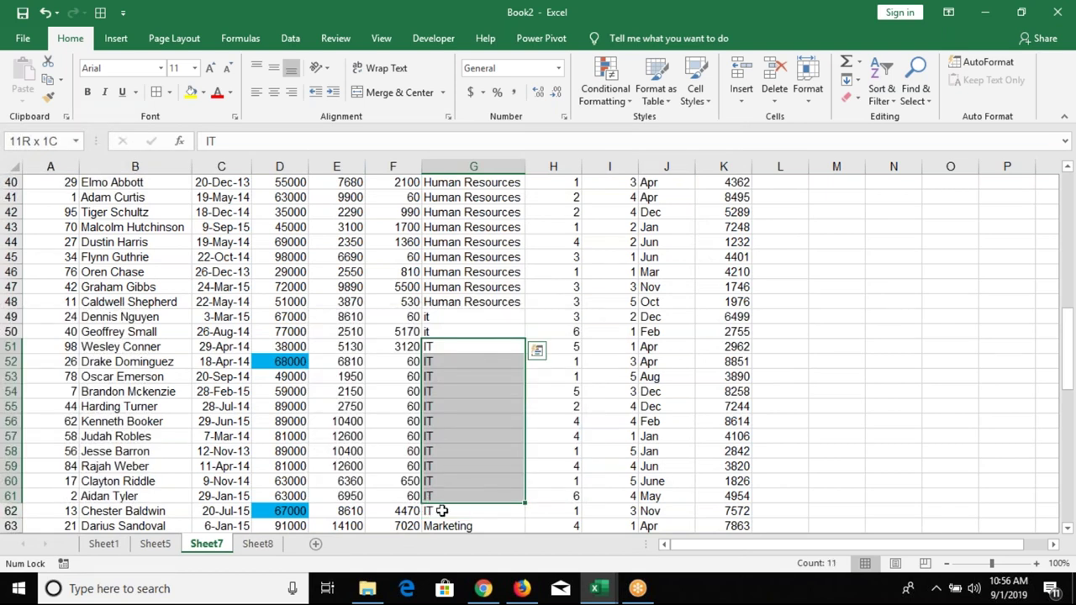
pyautogui.moveTo(426, 511); pyautogui.dragTo(441, 509)
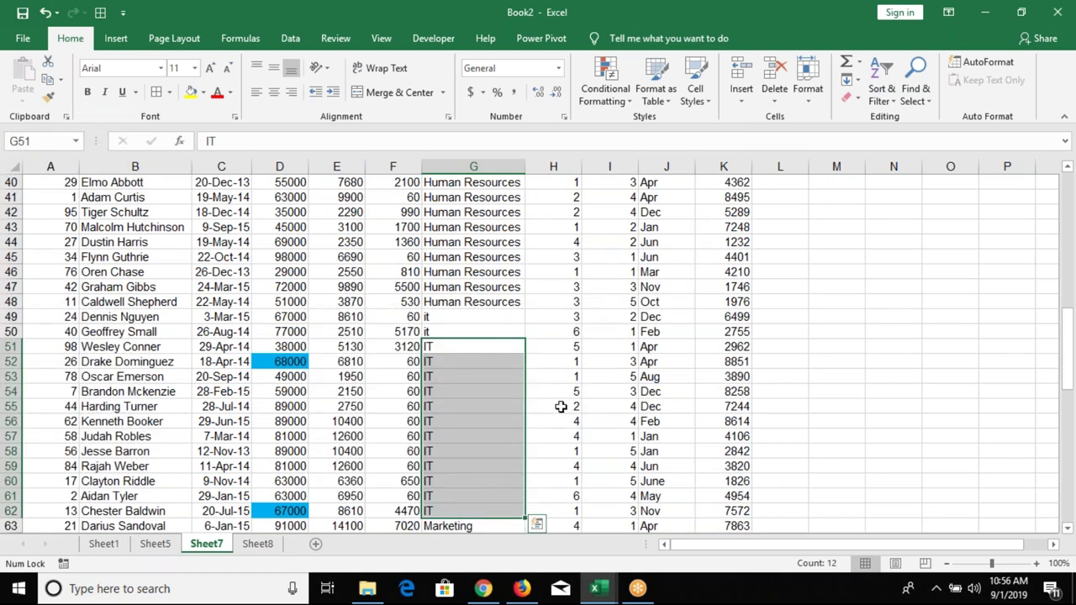
# Select the blue-filled salaries 68000 in D52 and 67000 in D62.
pyautogui.scroll(3, 561, 406)
pyautogui.scroll(1, 561, 406)
pyautogui.scroll(2, 561, 406)
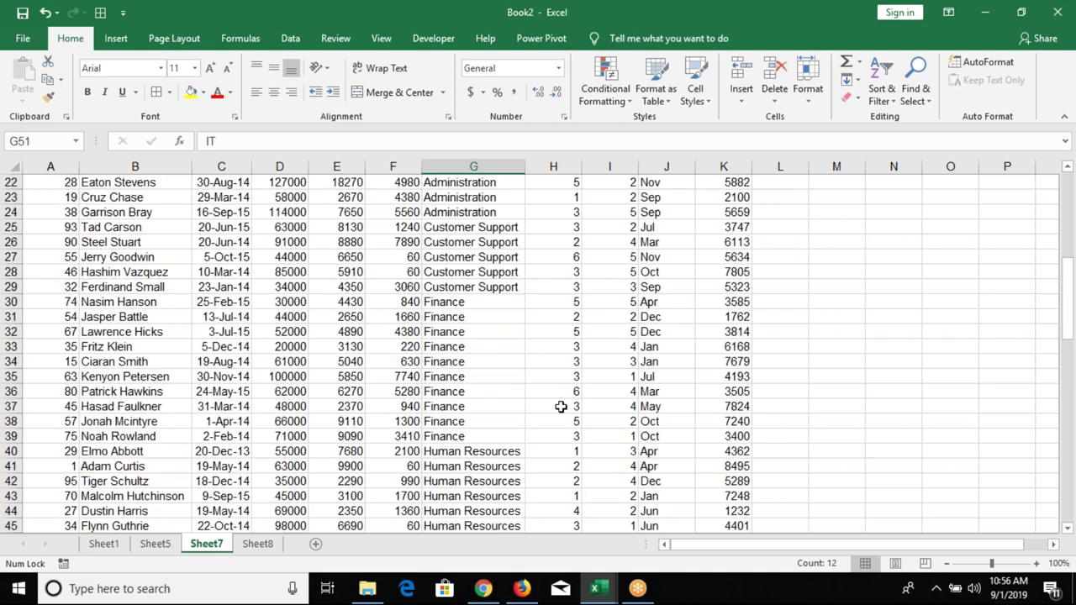
pyautogui.scroll(7, 561, 406)
pyautogui.scroll(-10, 362, 349)
pyautogui.scroll(7, 362, 348)
pyautogui.scroll(3, 363, 348)
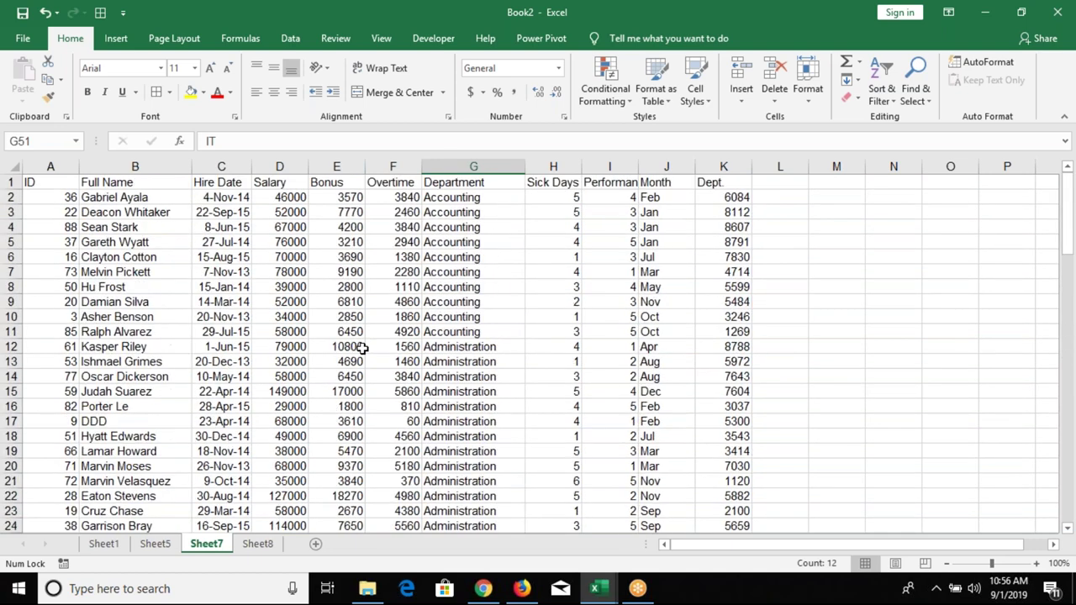
pyautogui.scroll(-11, 362, 348)
pyautogui.click(296, 451)
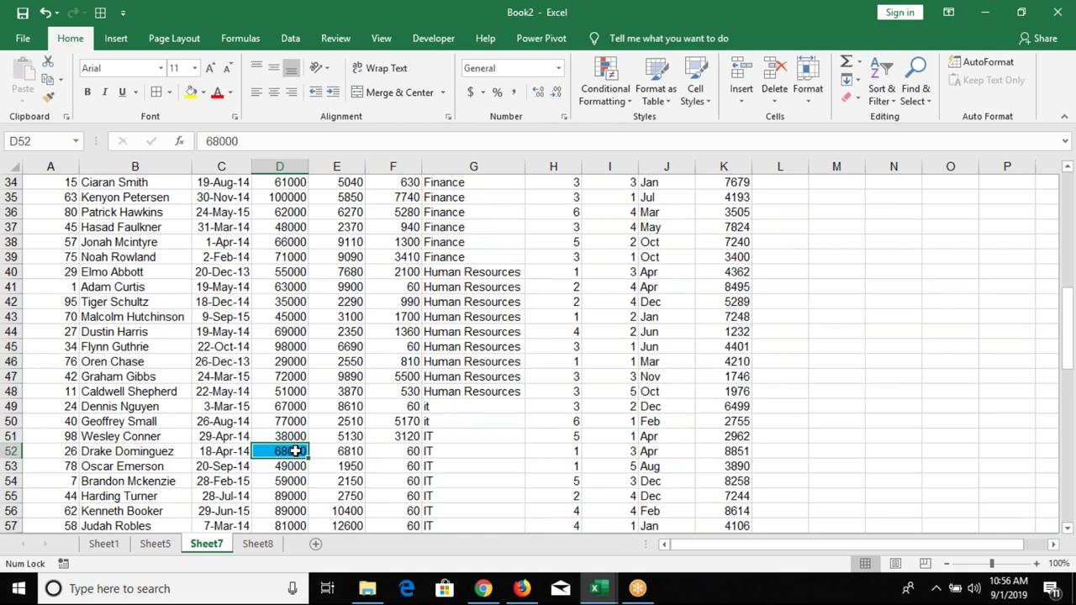
pyautogui.scroll(-6, 296, 453)
pyautogui.keyDown('ctrl'); pyautogui.click(307, 332); pyautogui.keyUp('ctrl')
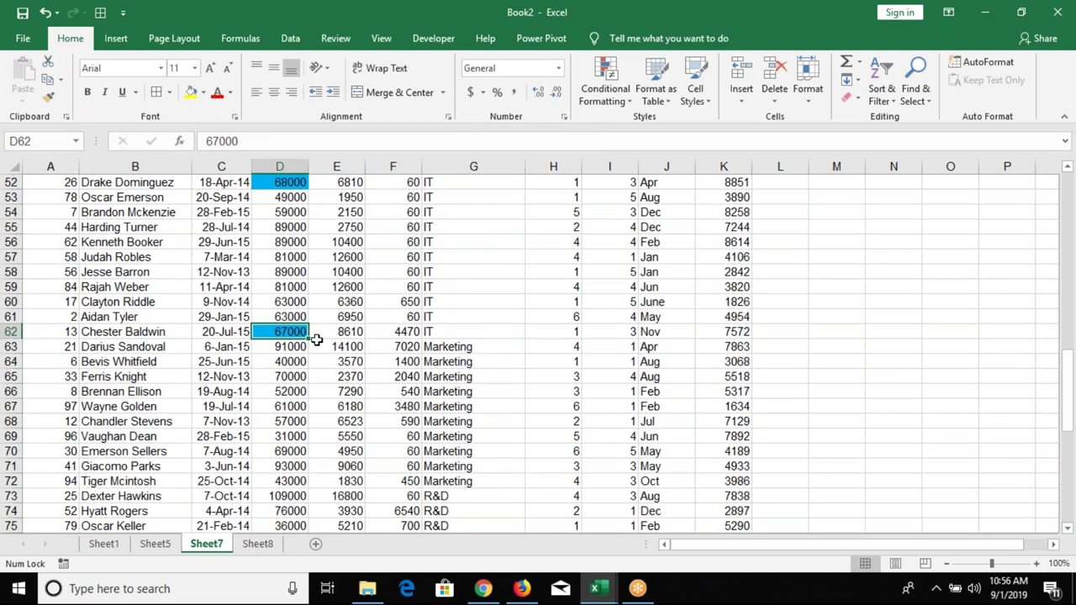
# Scroll back to the top of the table and bring up Sort & Filter.
pyautogui.scroll(7, 317, 331)
pyautogui.scroll(8, 318, 331)
pyautogui.scroll(2, 324, 323)
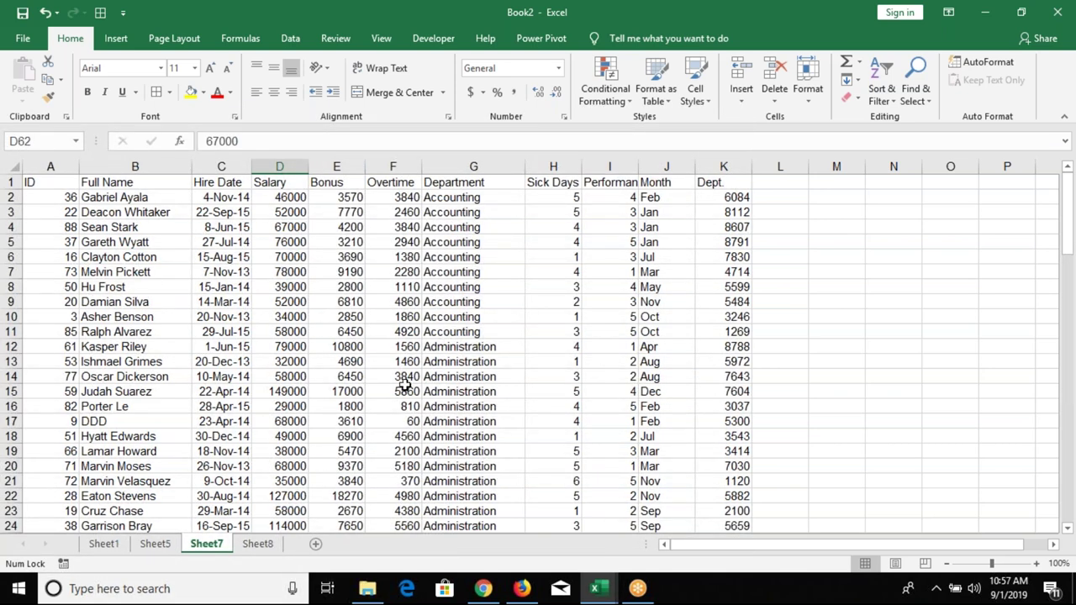
pyautogui.click(880, 92)
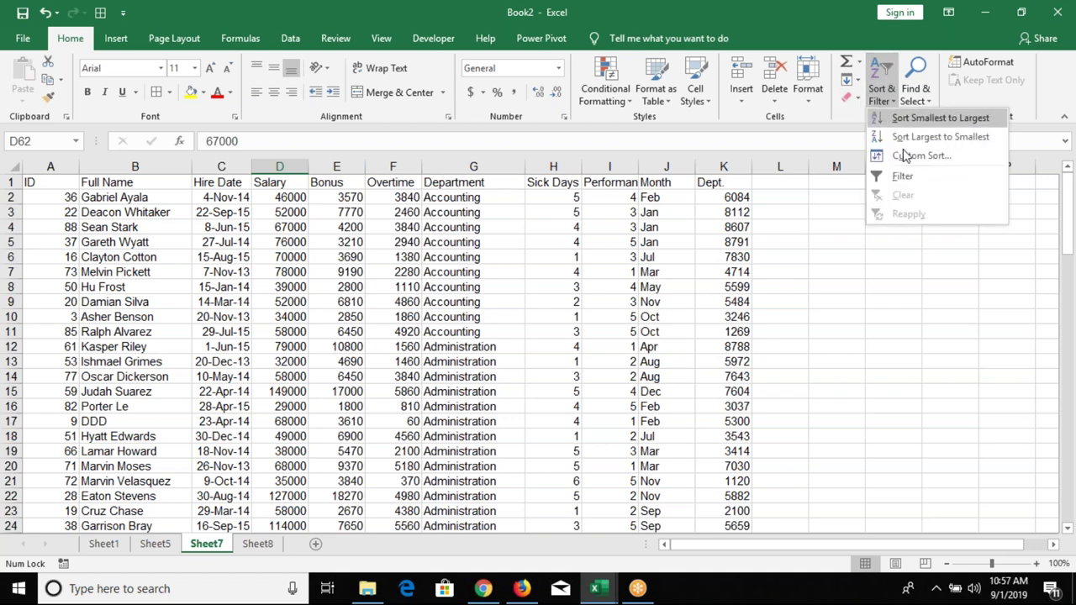
# Sort by Salary on Cell Color with the blue-filled cells on top.
pyautogui.press('Escape')
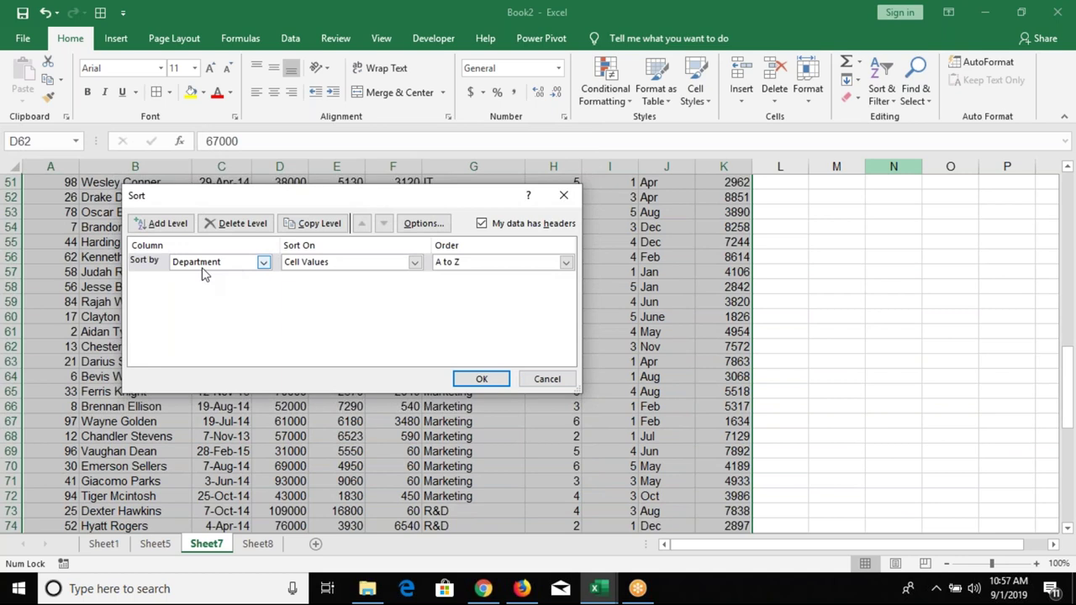
pyautogui.click(202, 267)
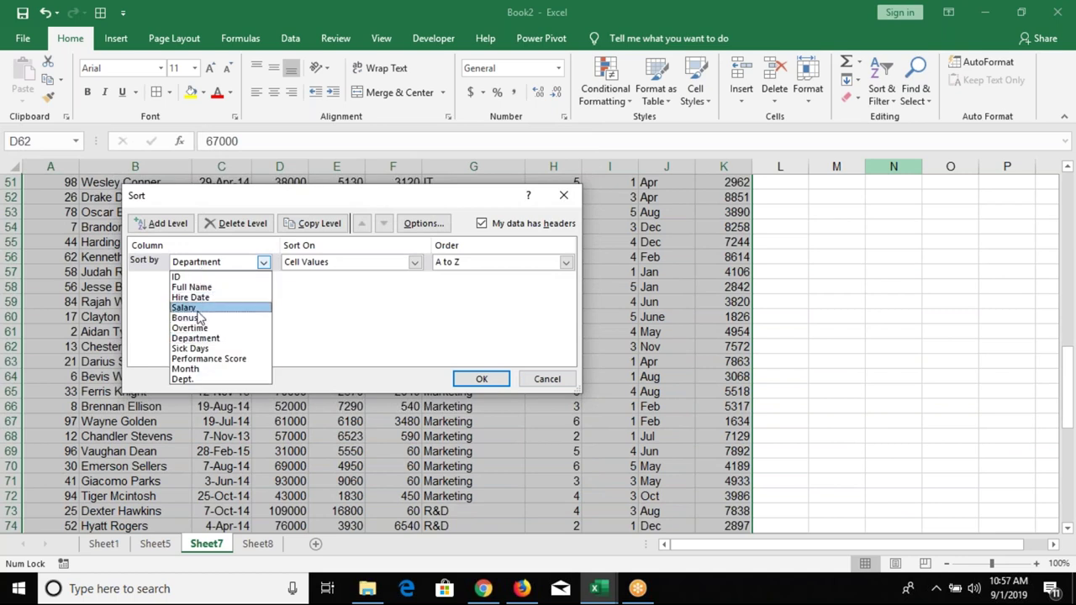
pyautogui.click(202, 304)
pyautogui.click(324, 268)
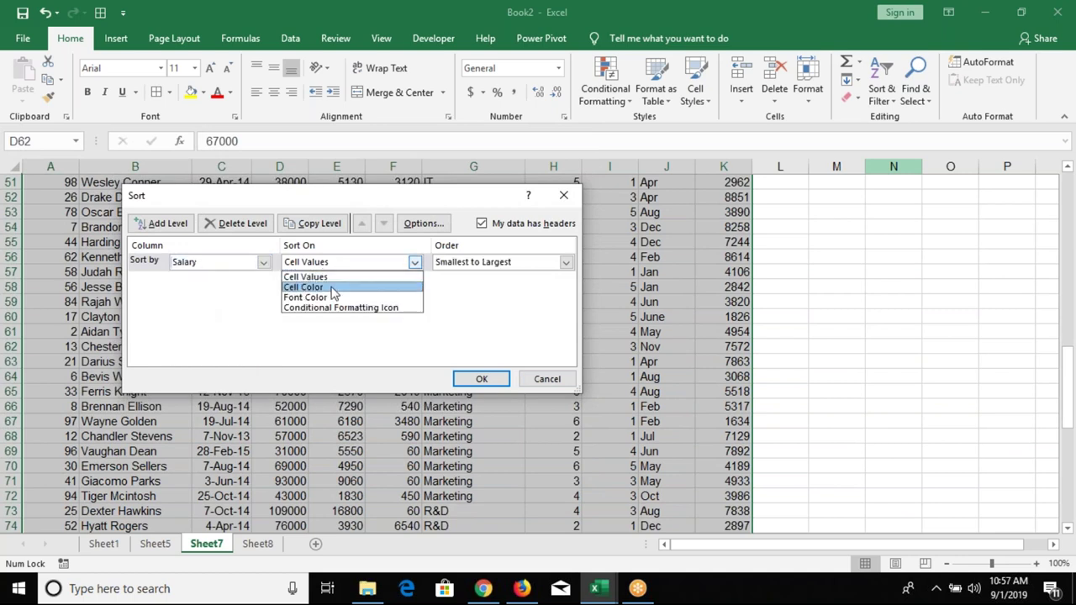
pyautogui.click(334, 290)
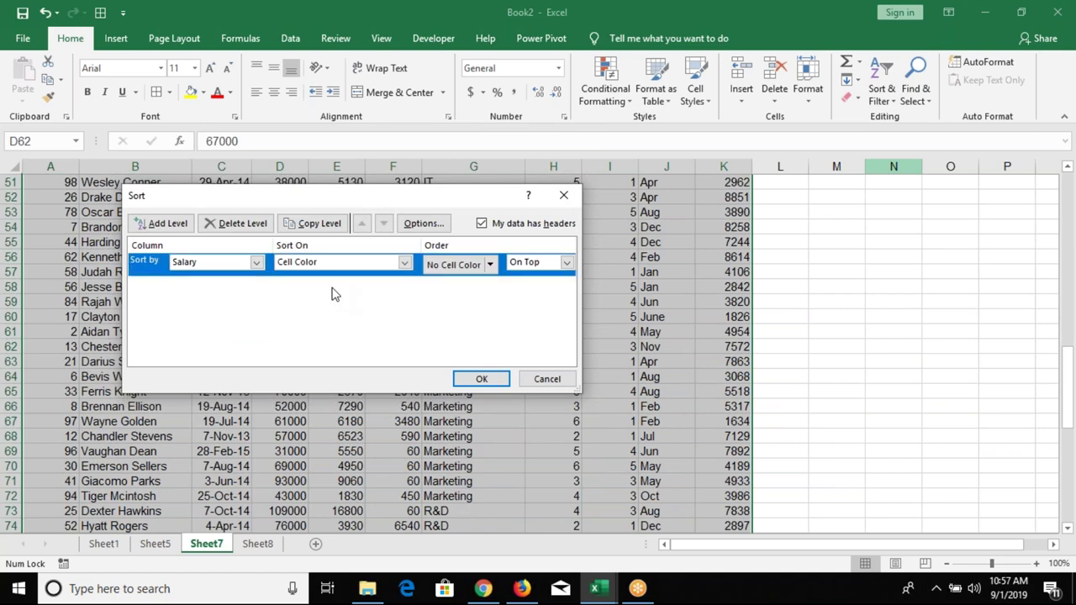
pyautogui.click(490, 266)
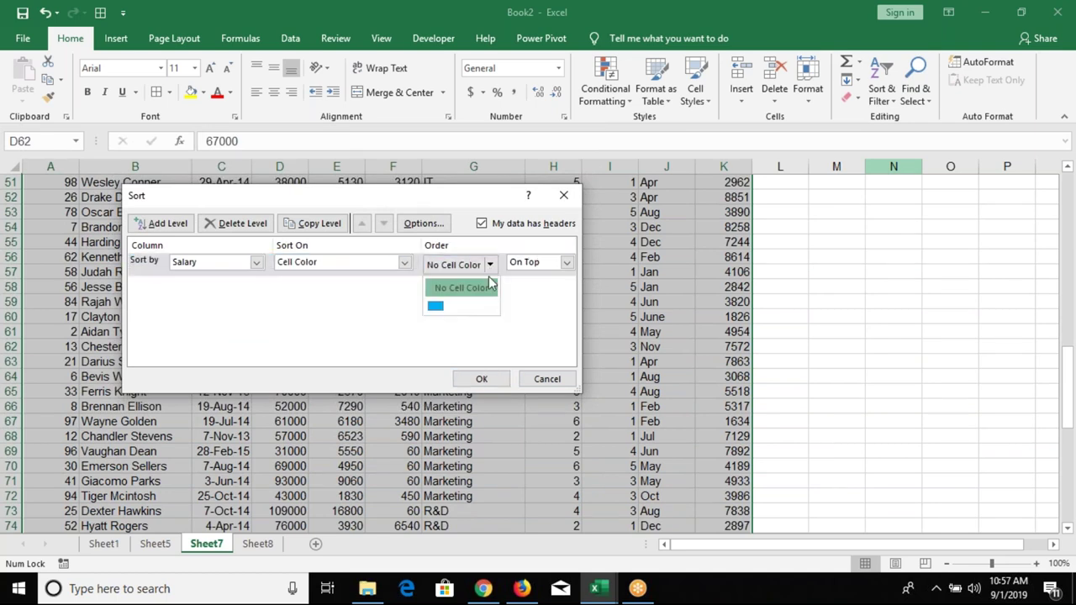
pyautogui.click(438, 309)
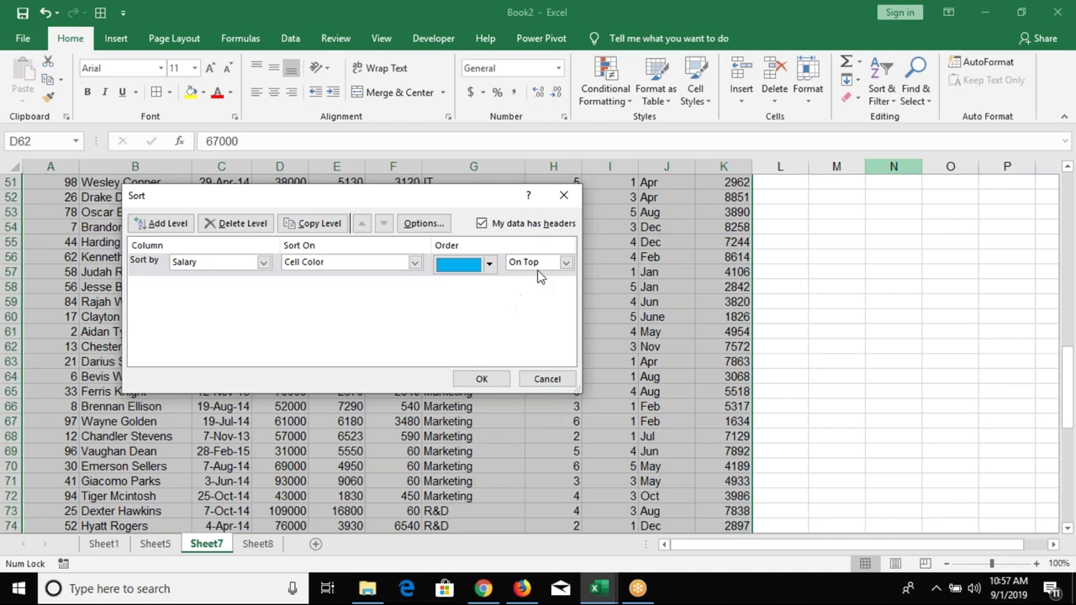
pyautogui.click(481, 379)
pyautogui.scroll(3, 497, 378)
pyautogui.scroll(5, 384, 332)
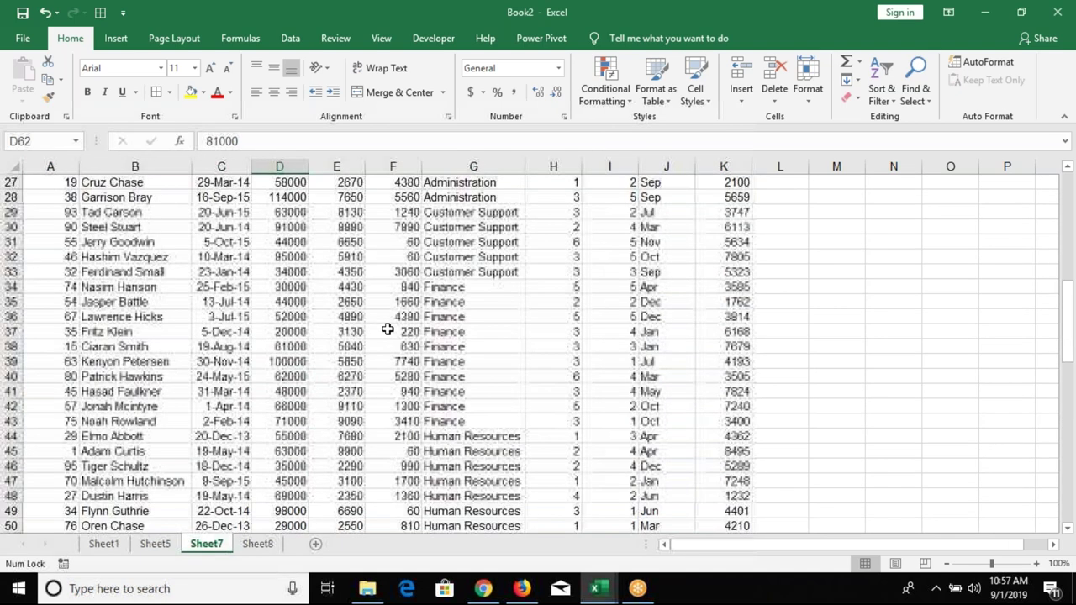
# Apply the Directional 3 Arrows icon set to the Overtime column F.
pyautogui.scroll(9, 300, 195)
pyautogui.moveTo(298, 196); pyautogui.dragTo(280, 241)
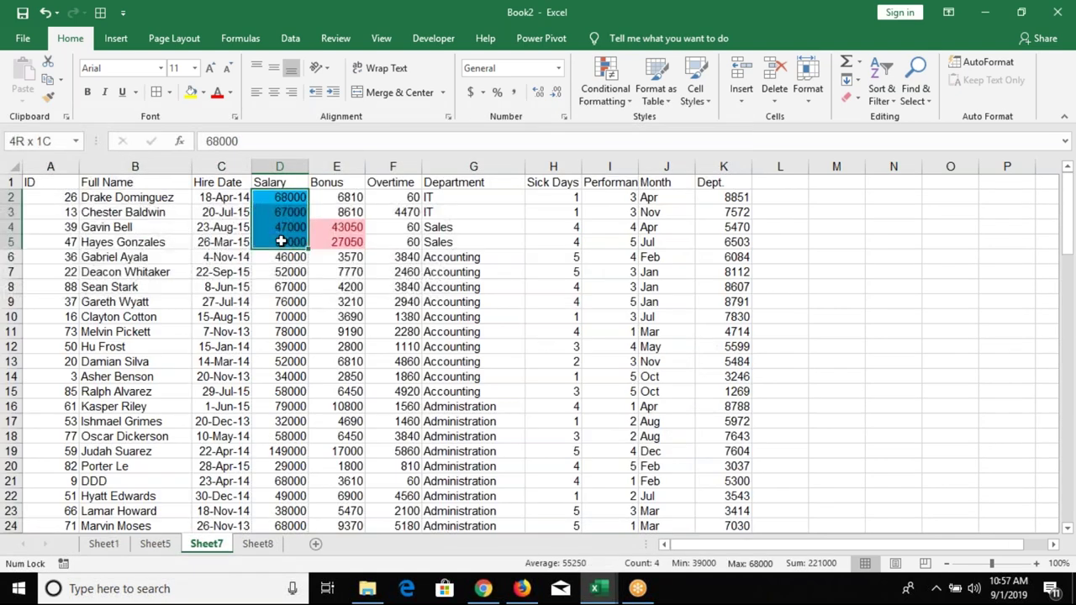
pyautogui.click(281, 313)
pyautogui.click(389, 166)
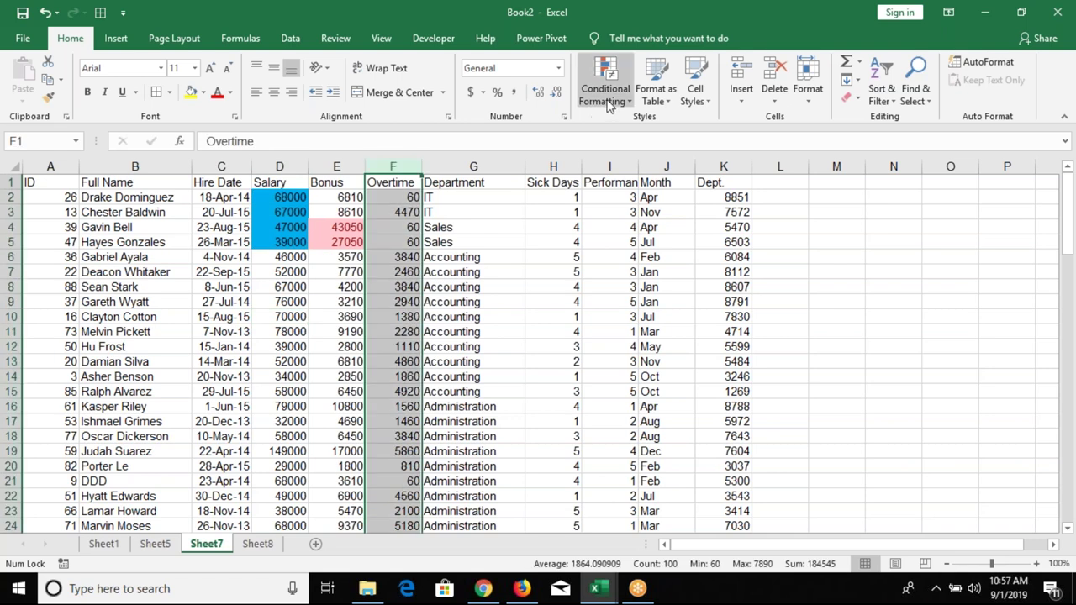
pyautogui.click(604, 91)
pyautogui.moveTo(648, 128)
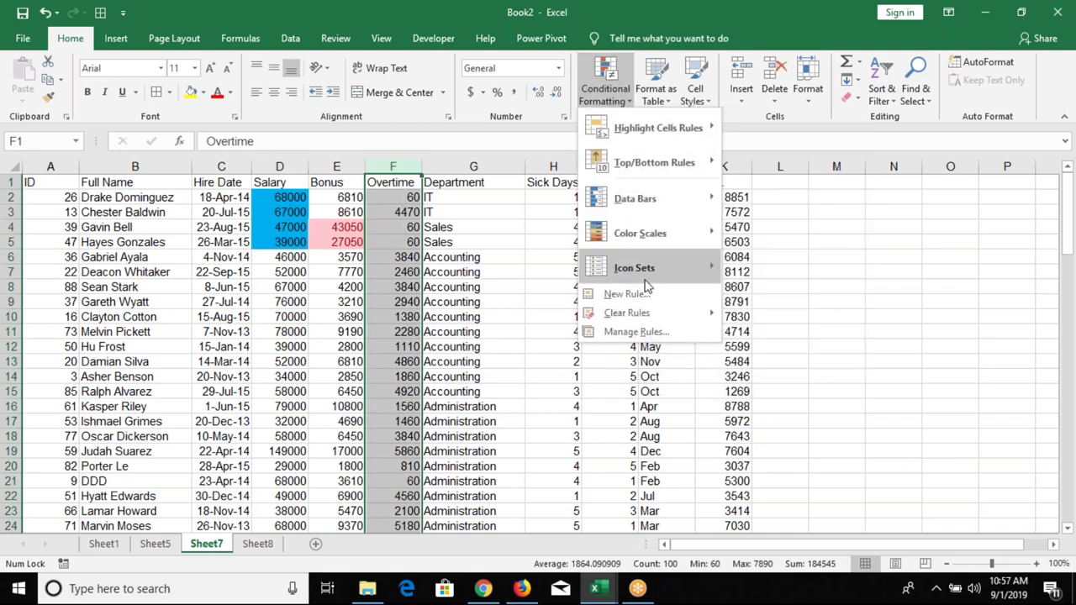
pyautogui.moveTo(657, 283)
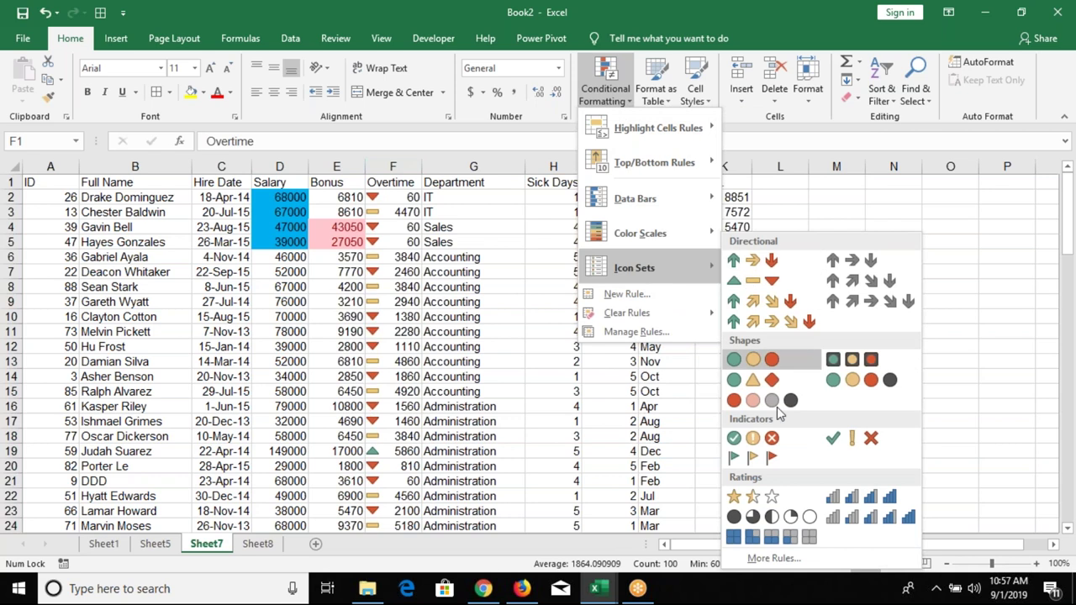
pyautogui.click(744, 266)
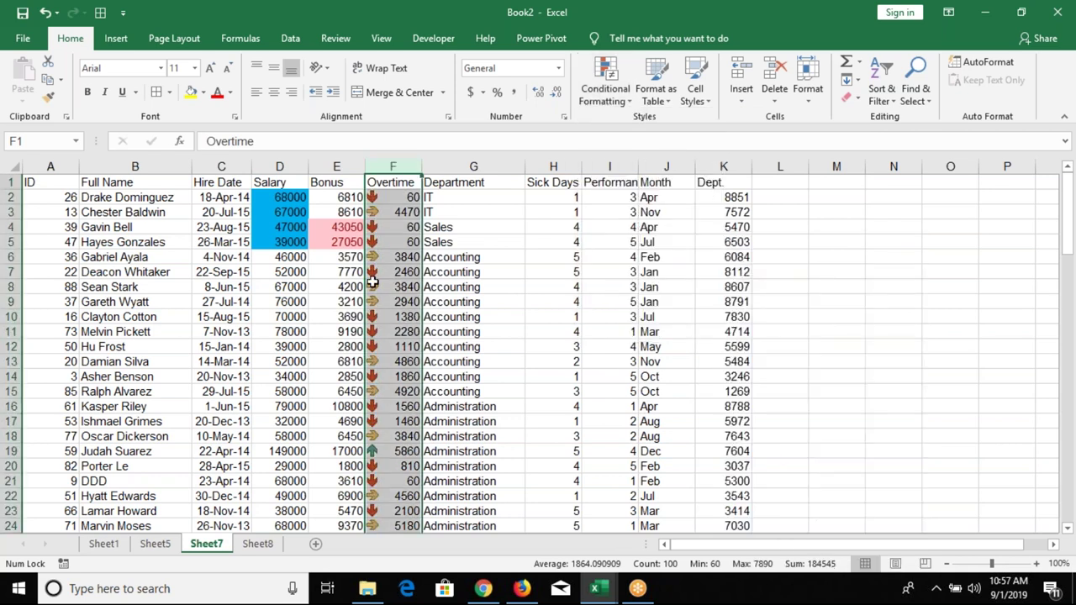
pyautogui.click(385, 182)
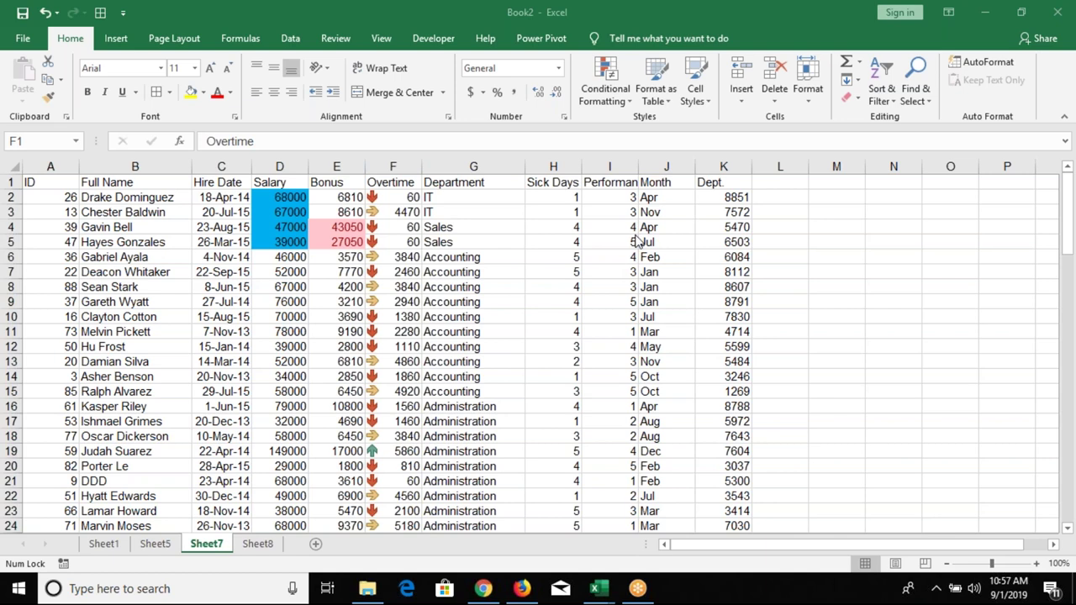
pyautogui.click(880, 85)
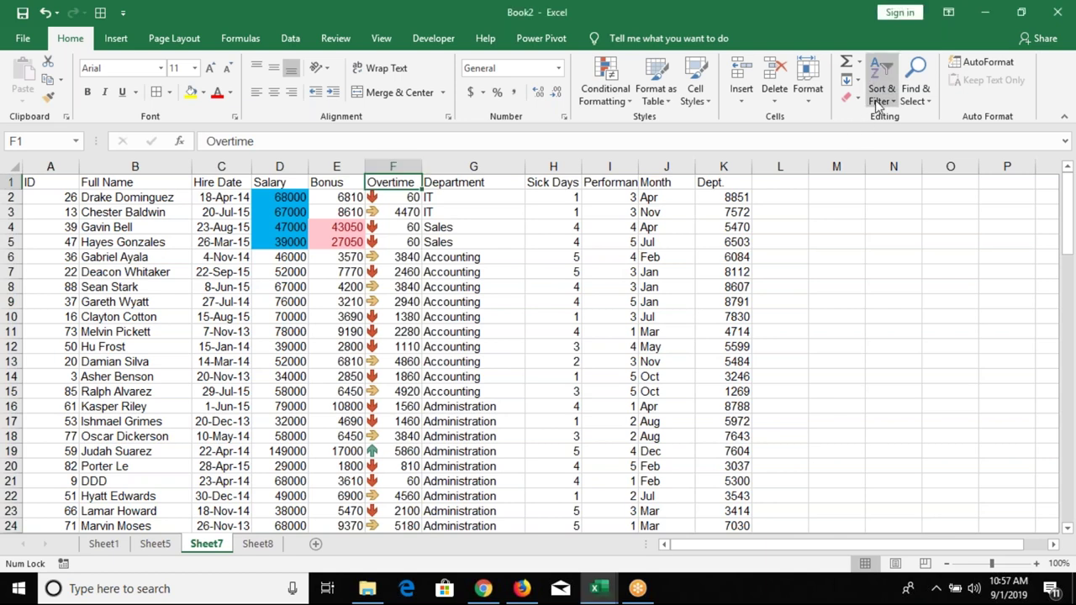
# Start a custom sort and switch Sort On to Conditional Formatting Icon.
pyautogui.click(901, 158)
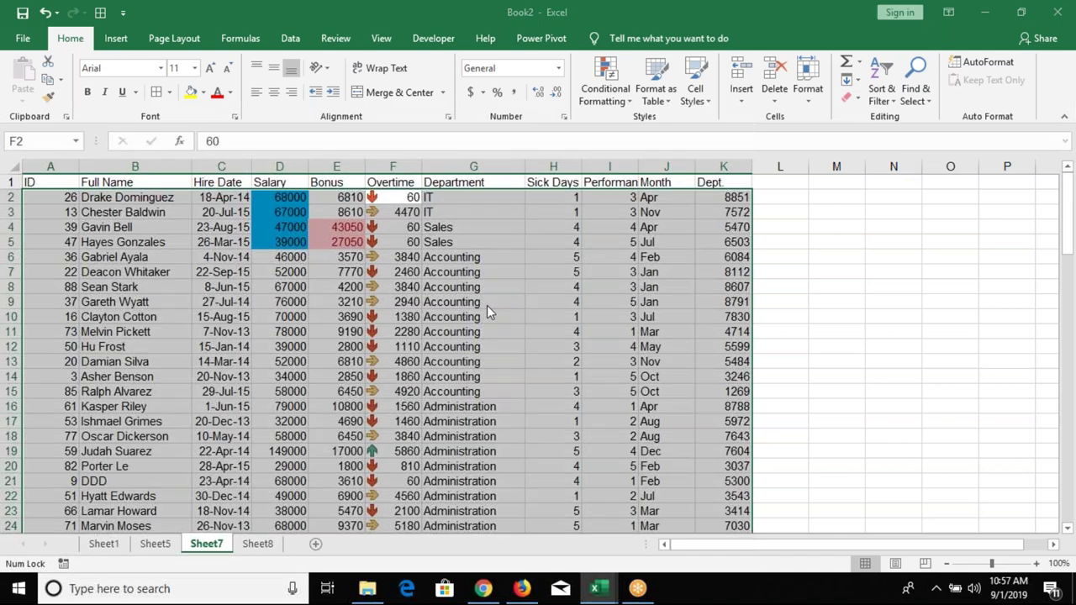
pyautogui.click(263, 261)
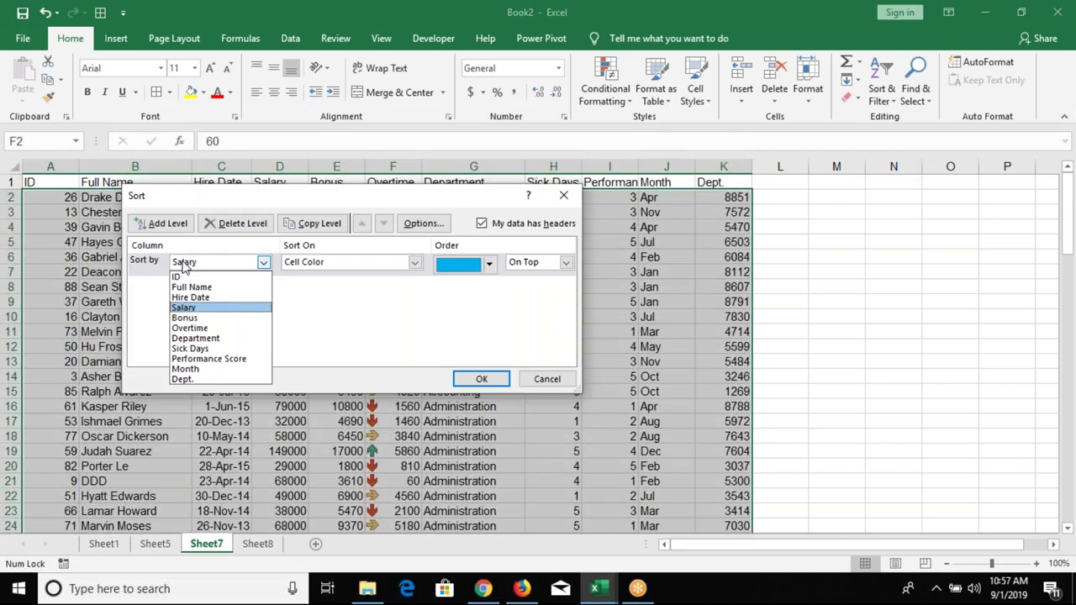
pyautogui.click(192, 322)
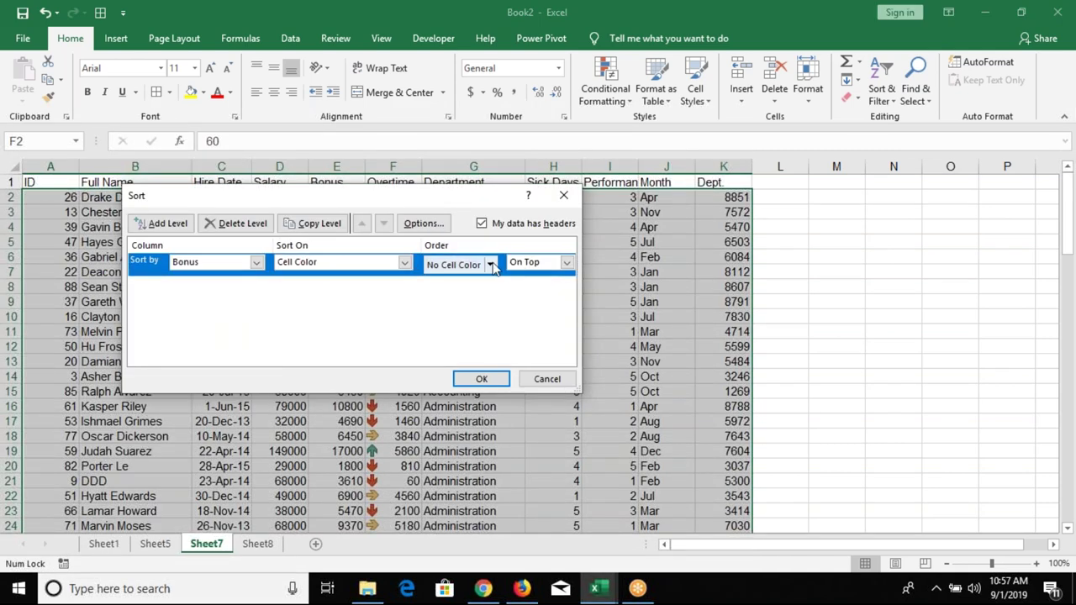
pyautogui.click(491, 265)
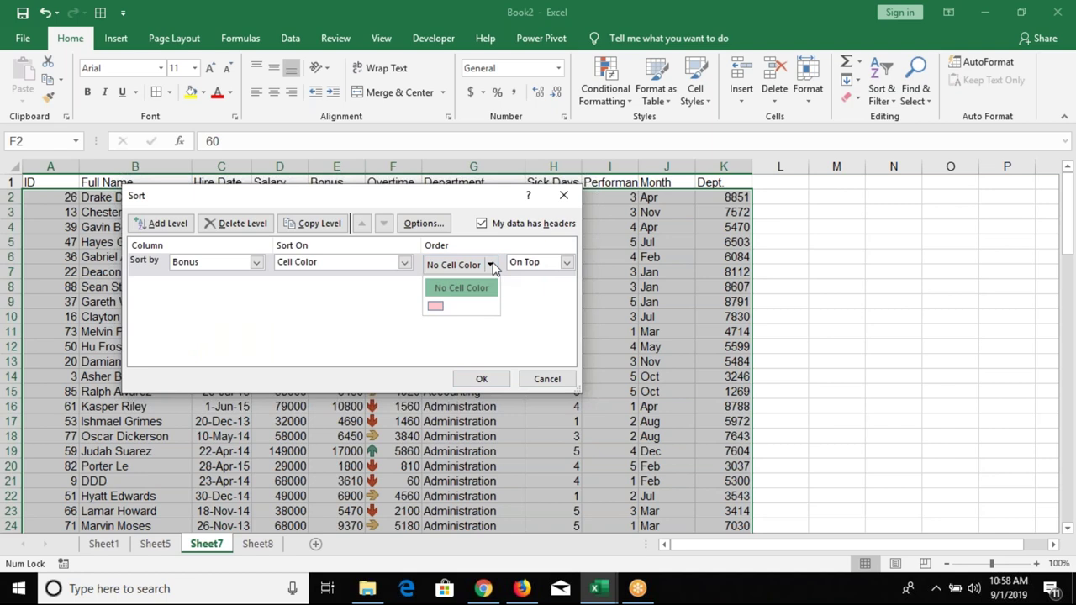
pyautogui.click(345, 276)
pyautogui.click(343, 268)
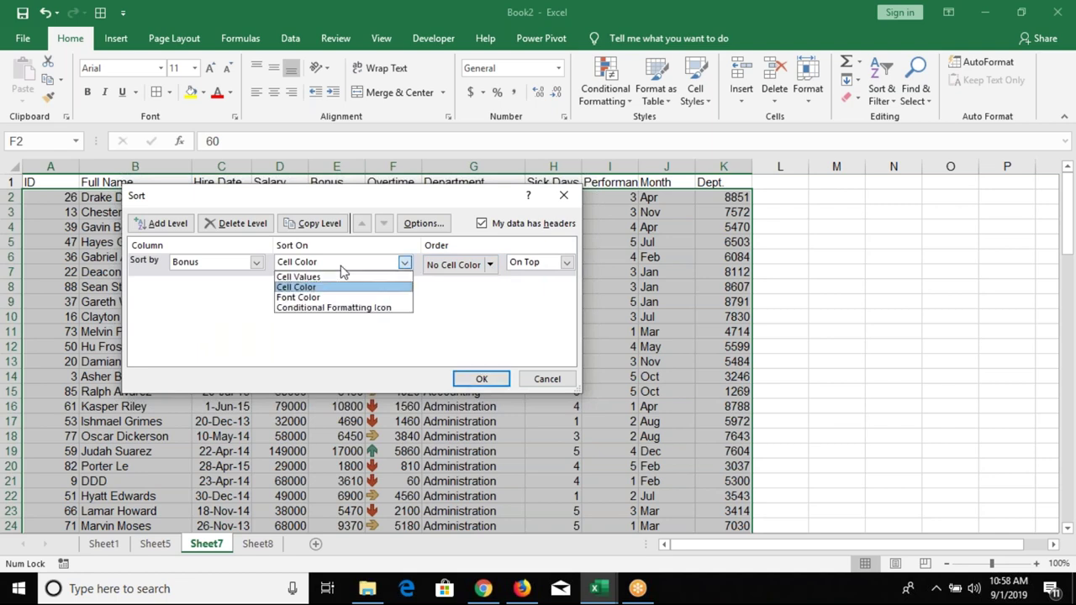
pyautogui.click(334, 310)
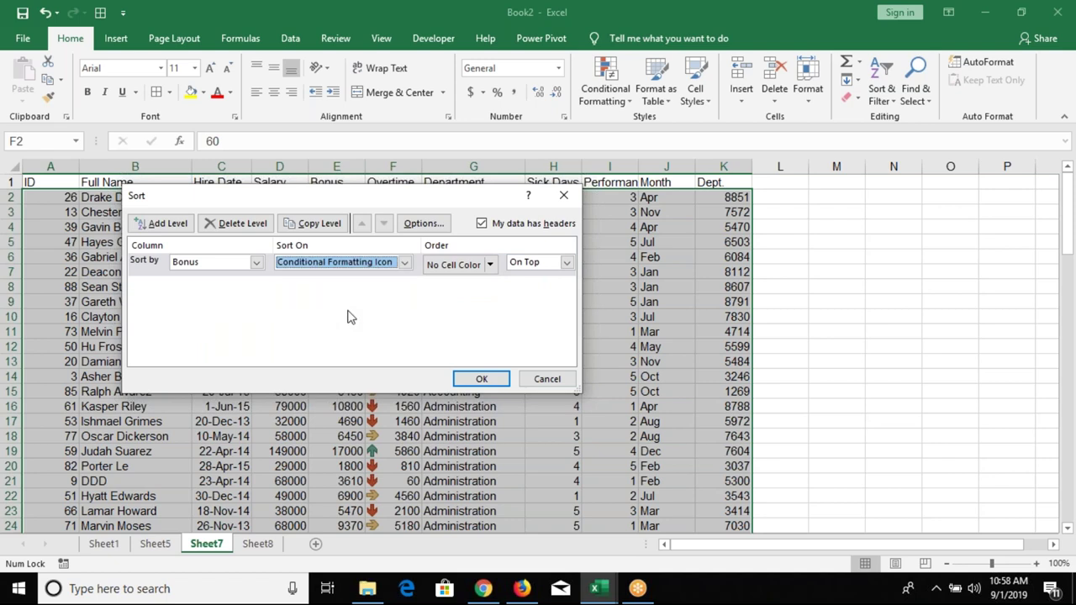
pyautogui.click(489, 271)
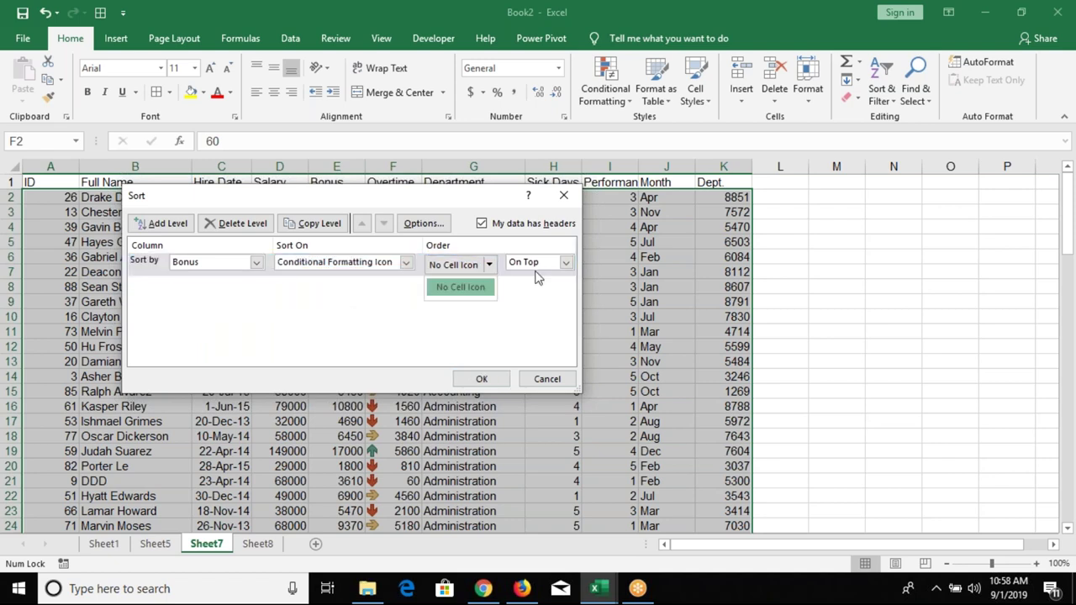
pyautogui.click(523, 311)
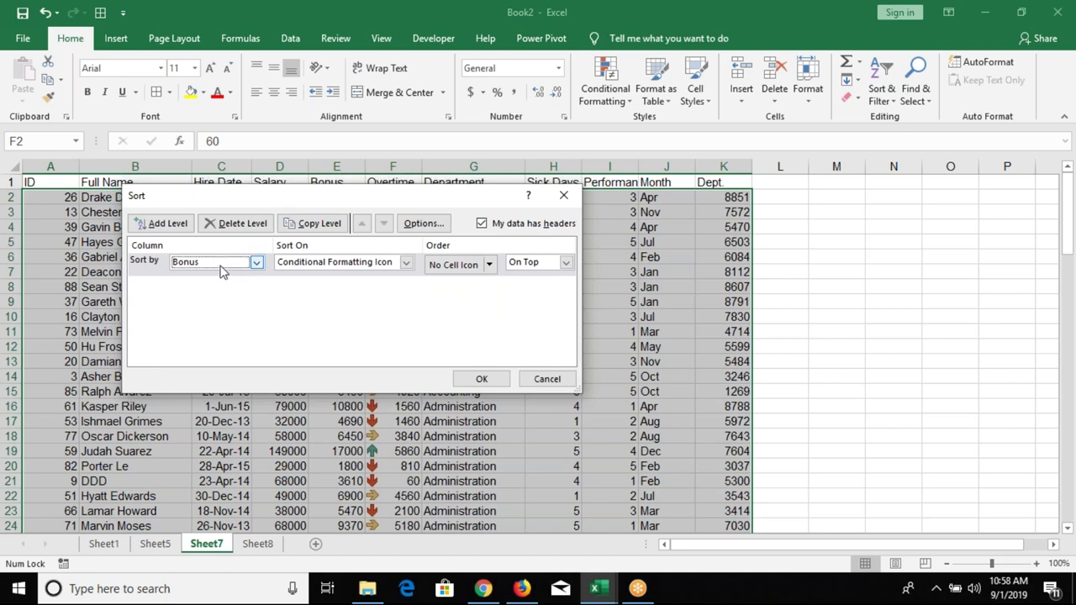
# Sort by Overtime with the green up-arrow icon on top, then select those values.
pyautogui.click(223, 264)
pyautogui.click(210, 329)
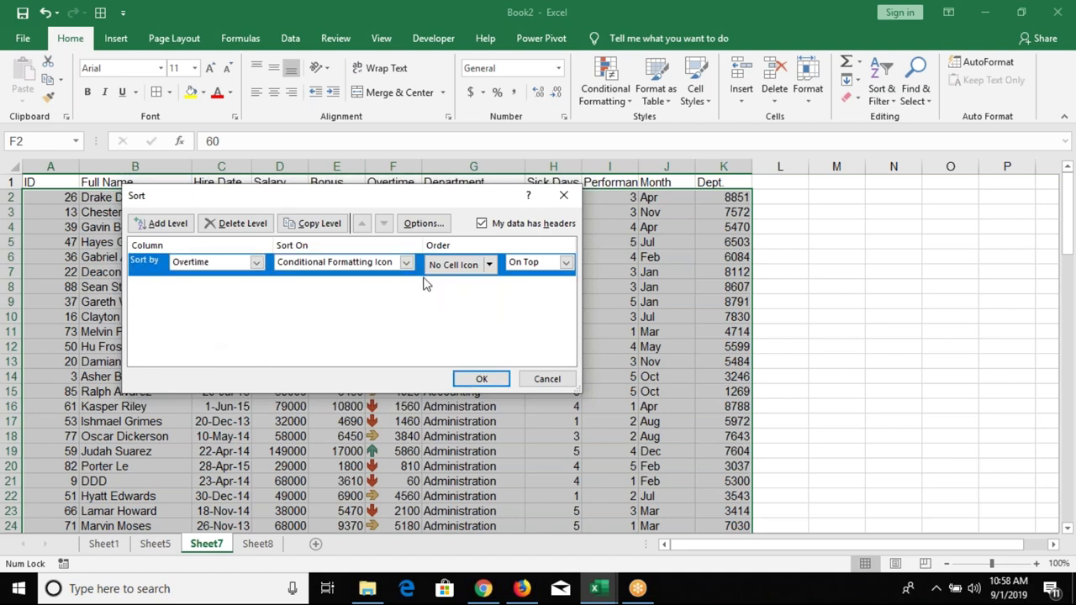
pyautogui.click(488, 266)
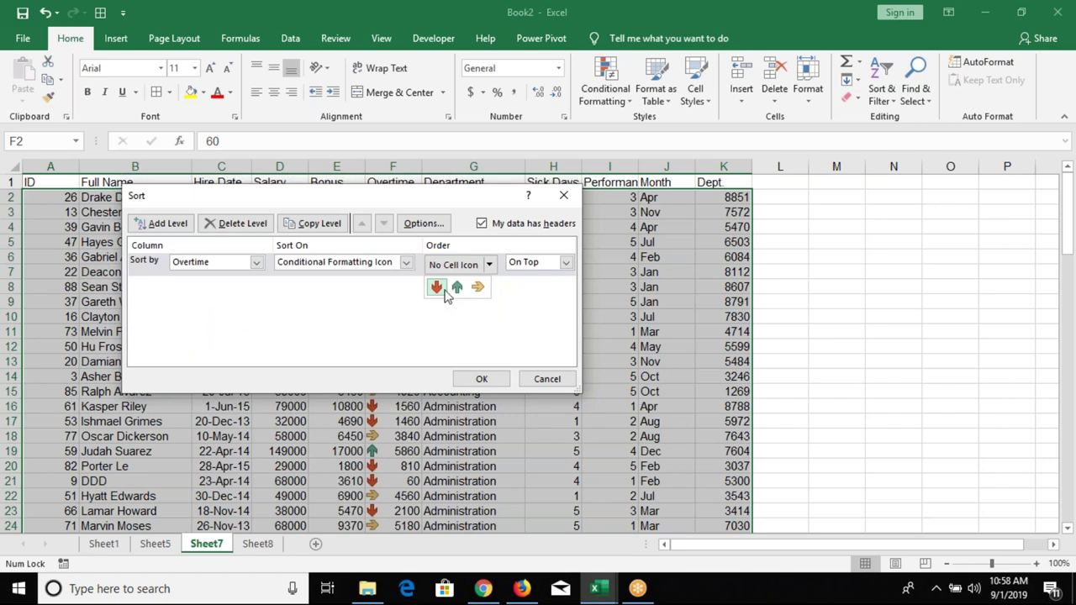
pyautogui.click(456, 286)
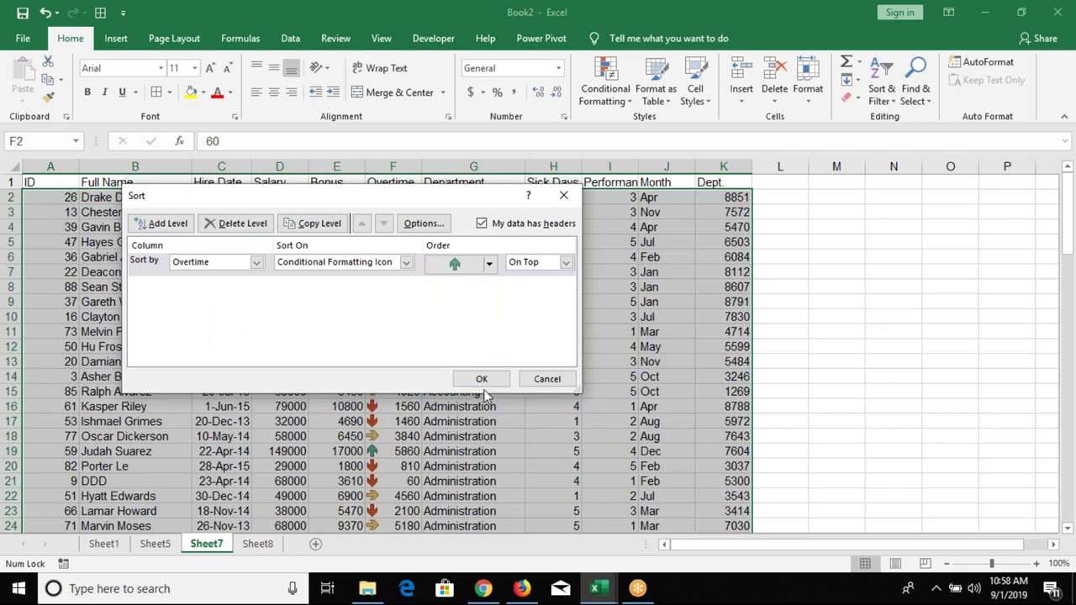
pyautogui.moveTo(393, 197); pyautogui.dragTo(391, 303)
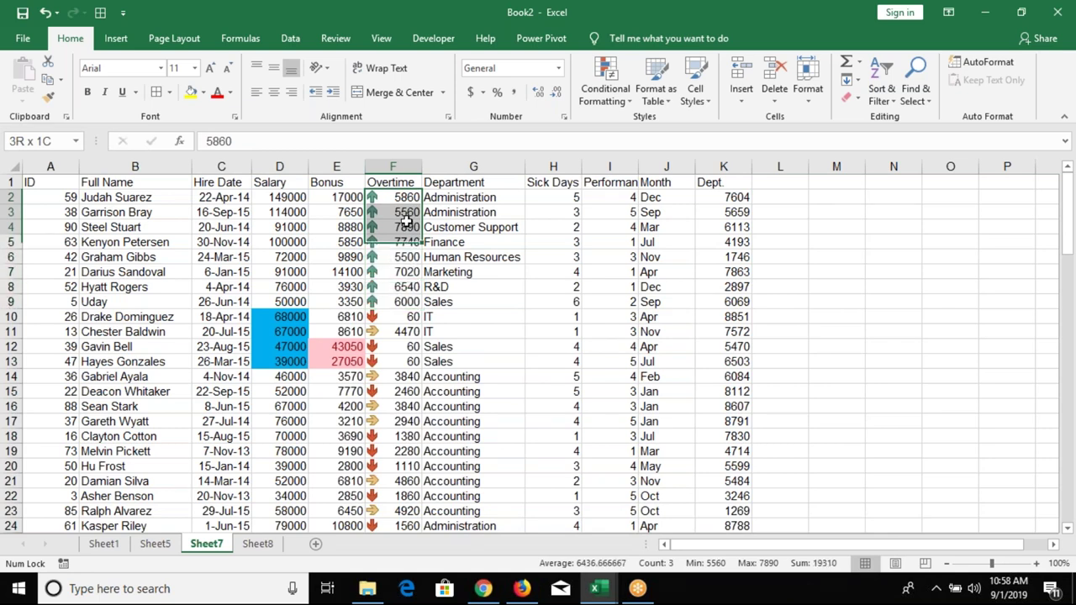
# Reopen Custom Sort from the Salary cell in row 9, keeping Overtime green arrows on top.
pyautogui.moveTo(408, 220); pyautogui.dragTo(692, 273)
pyautogui.click(894, 101)
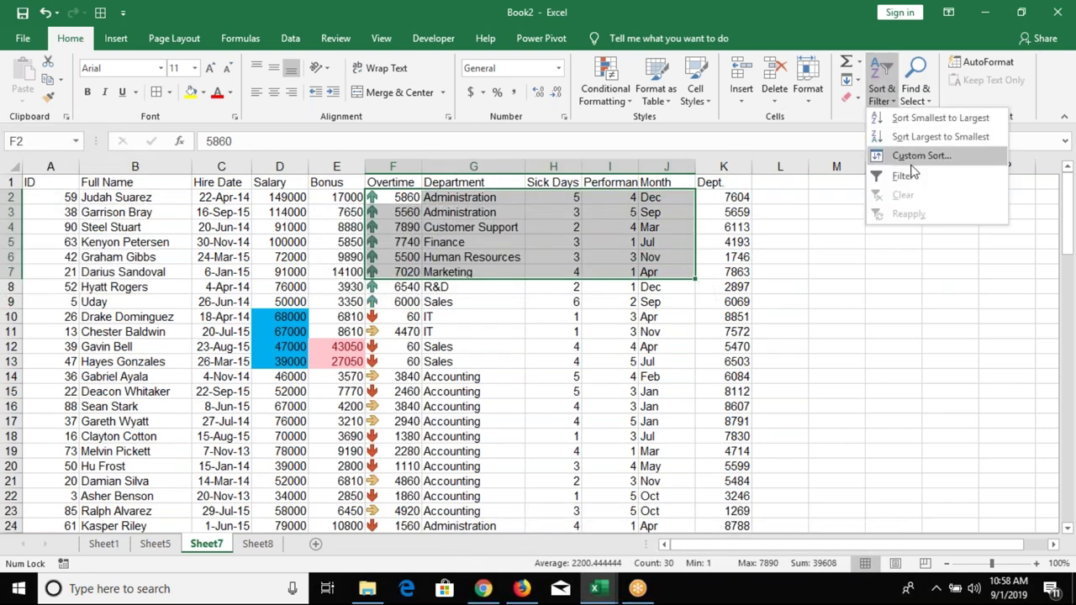
pyautogui.press('Escape')
pyautogui.press('Return')
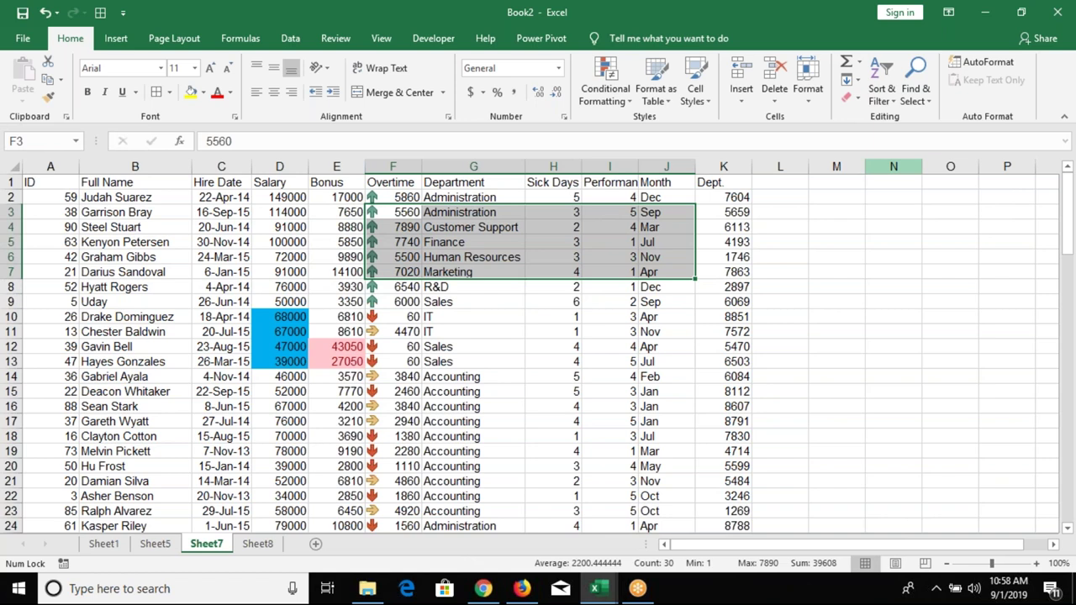
pyautogui.click(548, 380)
pyautogui.click(280, 302)
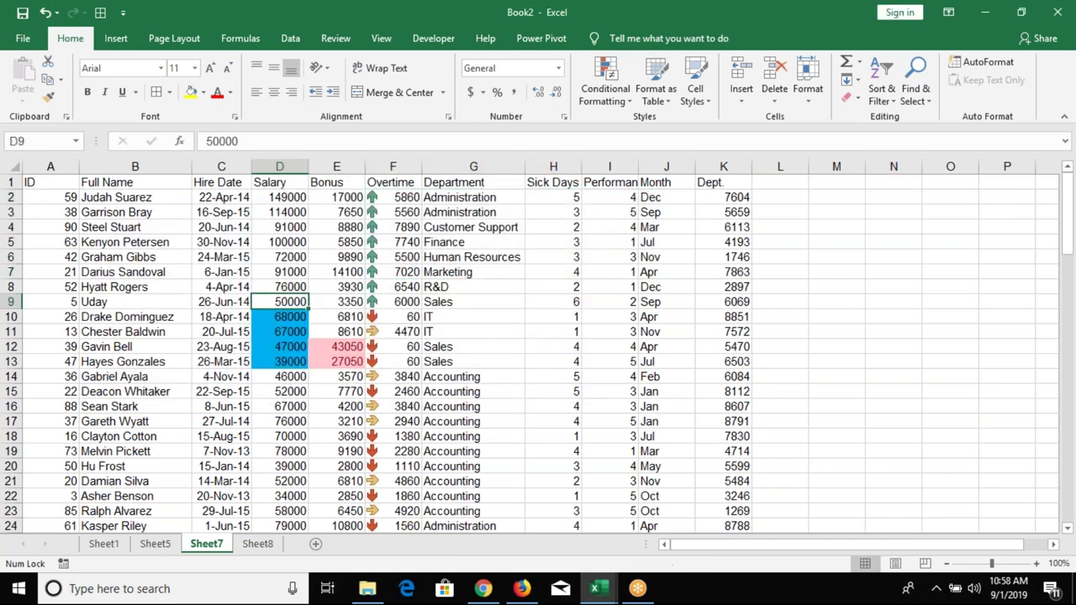
pyautogui.click(874, 97)
pyautogui.click(904, 150)
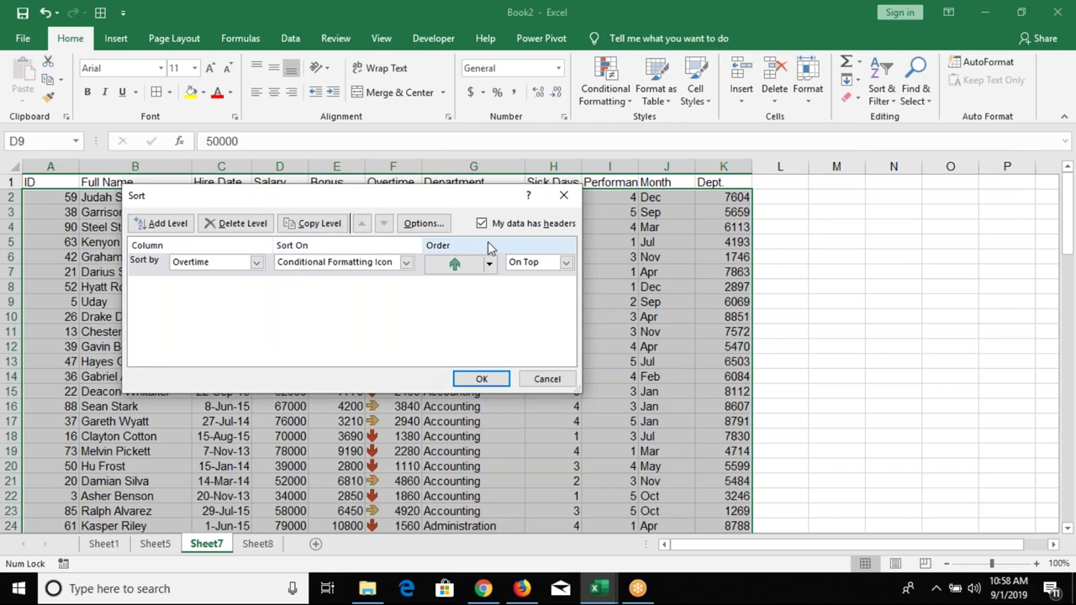
pyautogui.click(232, 262)
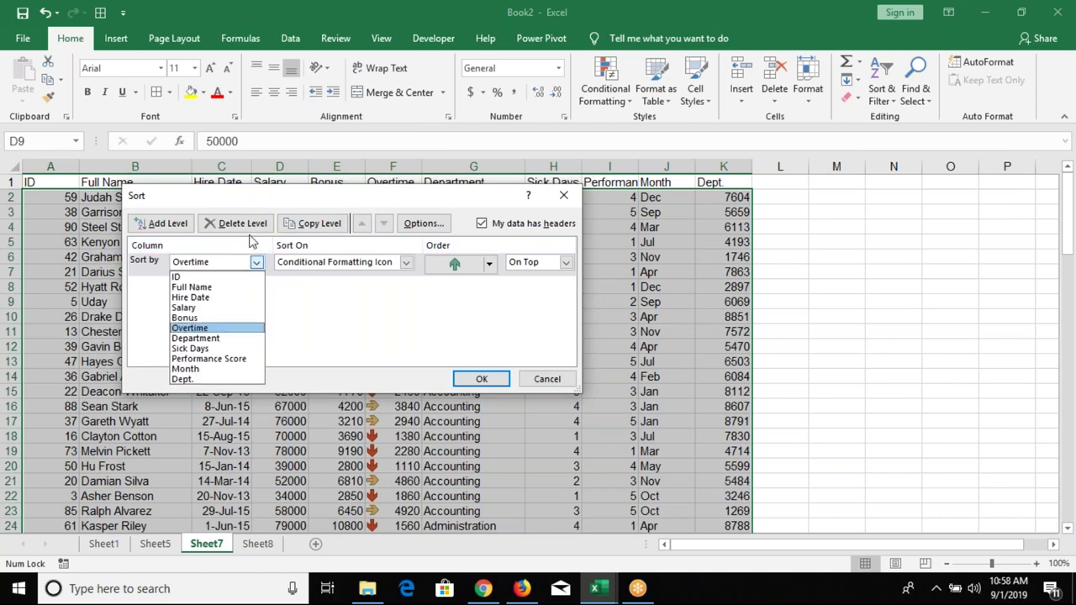
pyautogui.click(526, 228)
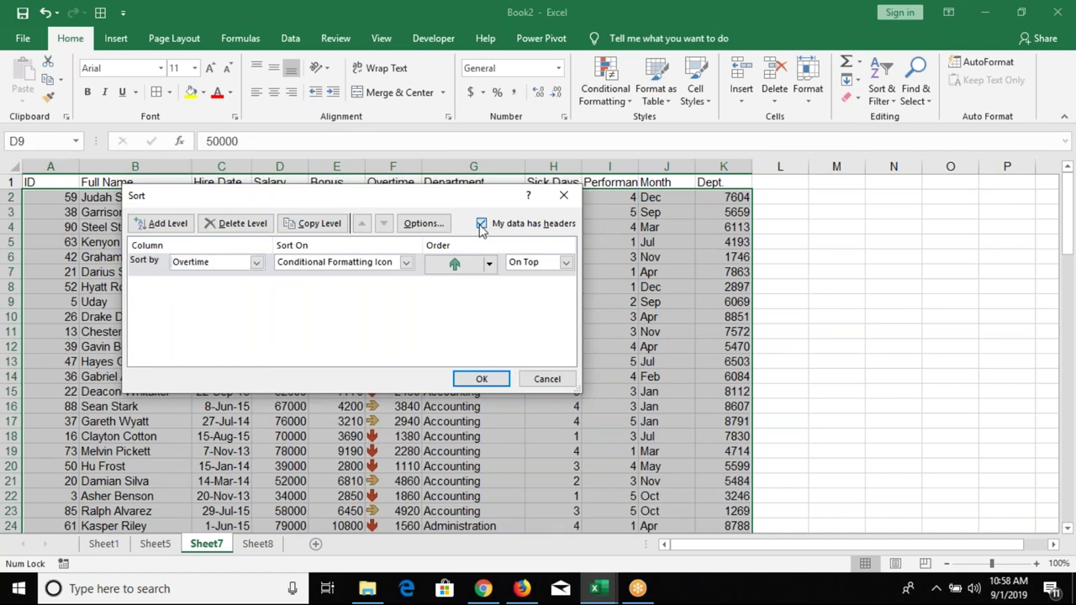
pyautogui.click(481, 224)
pyautogui.click(234, 263)
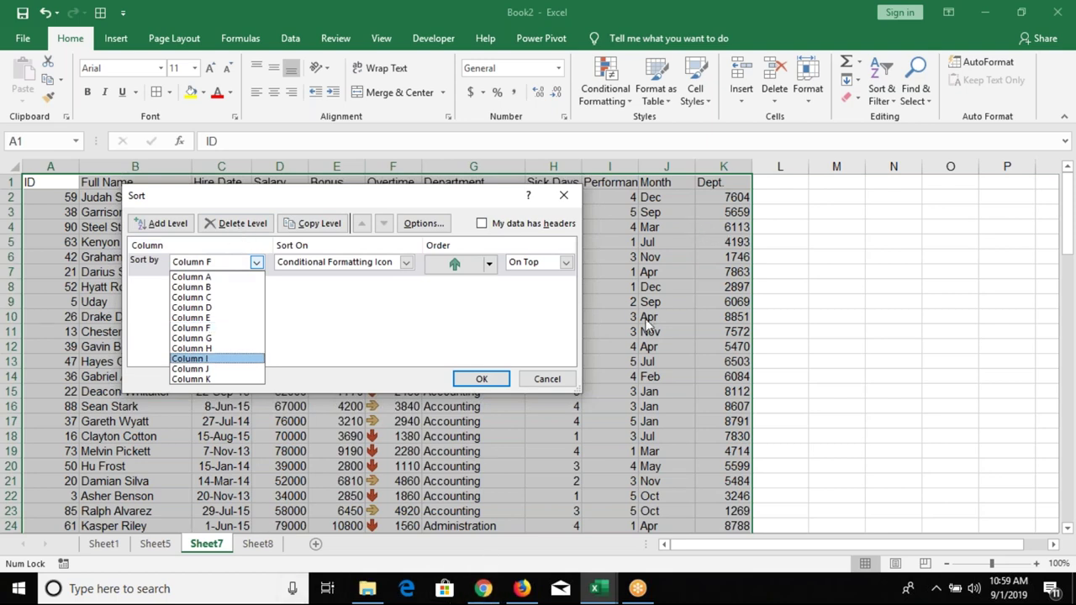
pyautogui.click(548, 380)
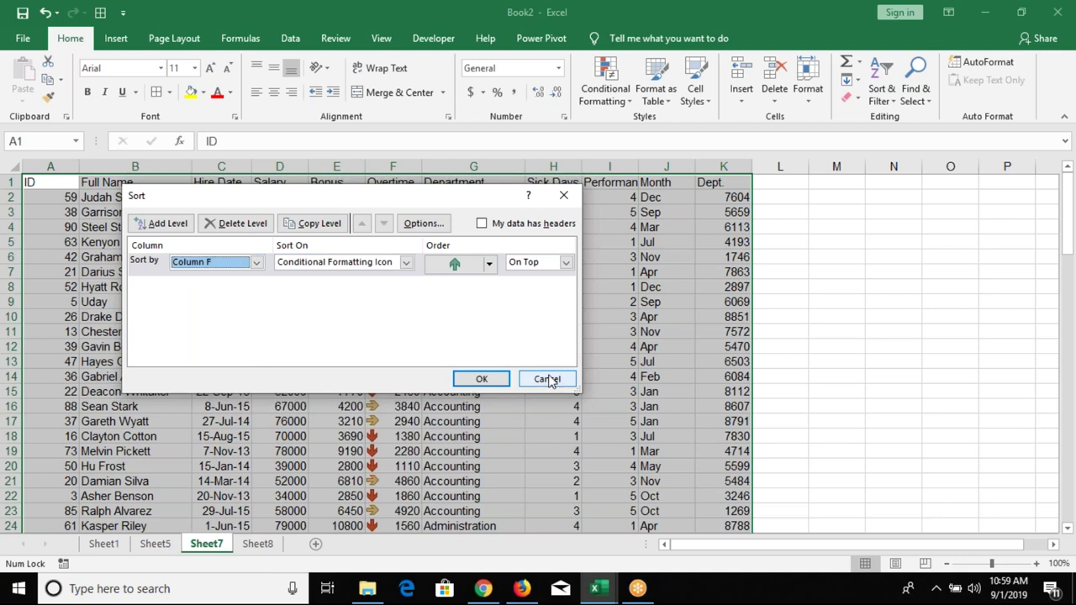
pyautogui.click(481, 224)
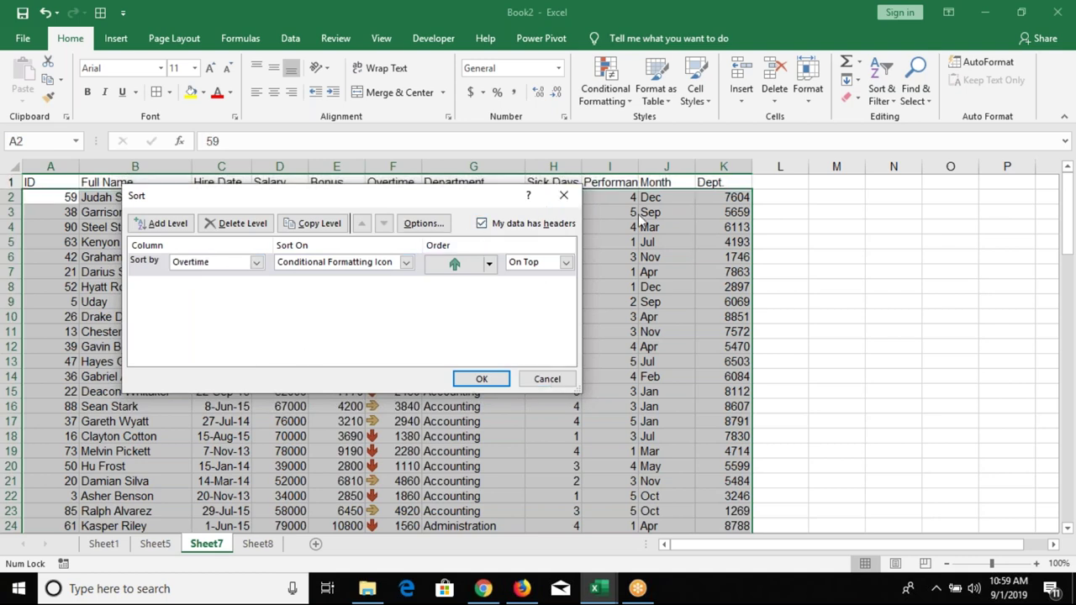
pyautogui.click(531, 383)
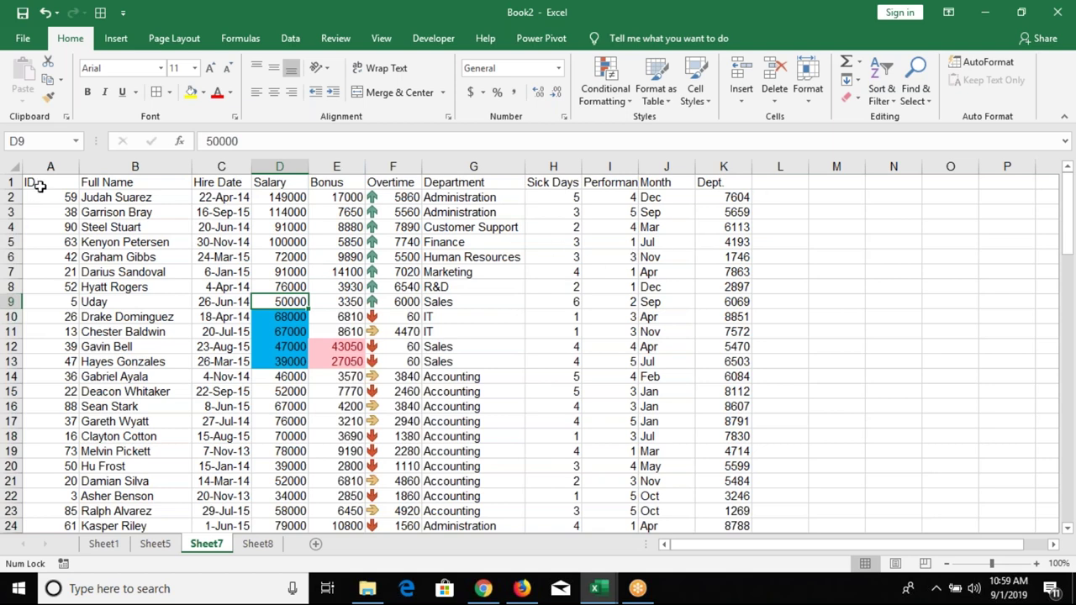
pyautogui.click(39, 185)
pyautogui.click(41, 271)
pyautogui.click(53, 223)
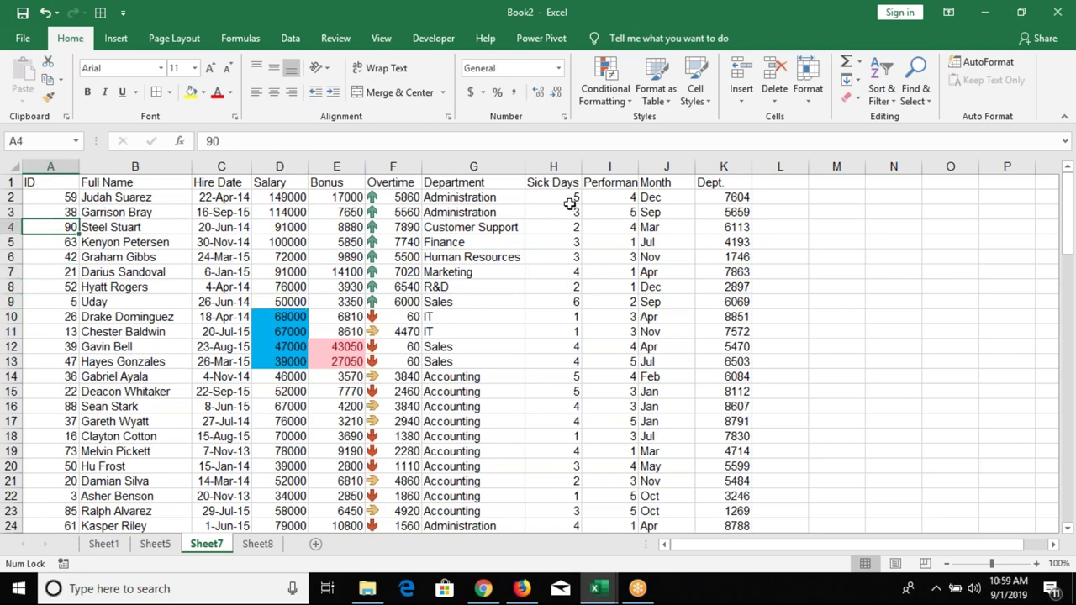
pyautogui.click(258, 544)
# Clear all of Sheet8 and enter the labels Month and Sales in A1 and A2.
pyautogui.click(16, 168)
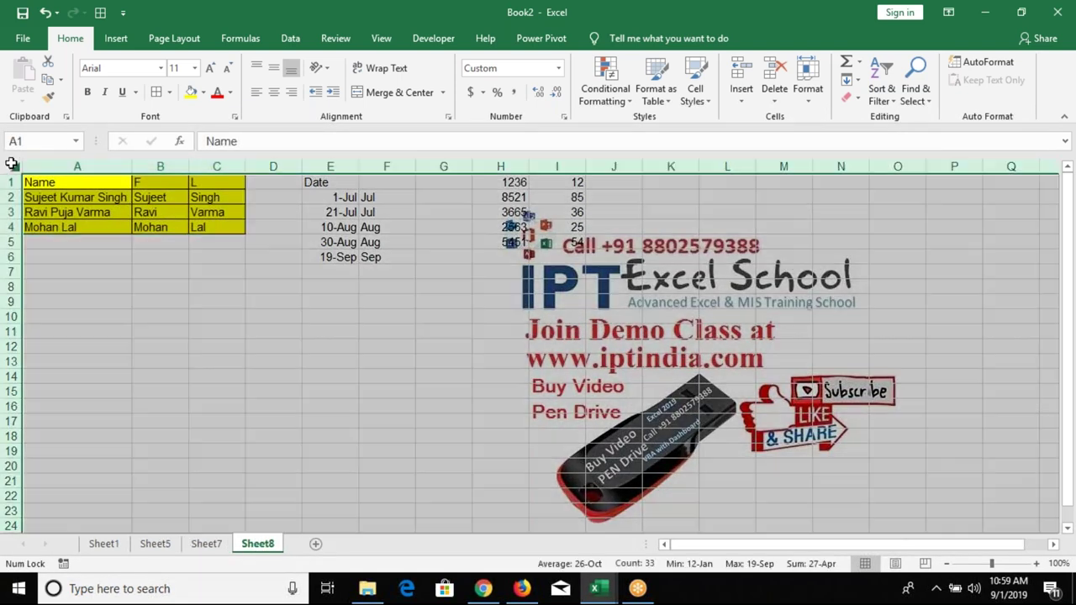
pyautogui.hotkey('ctrl', '-')
pyautogui.click(50, 182)
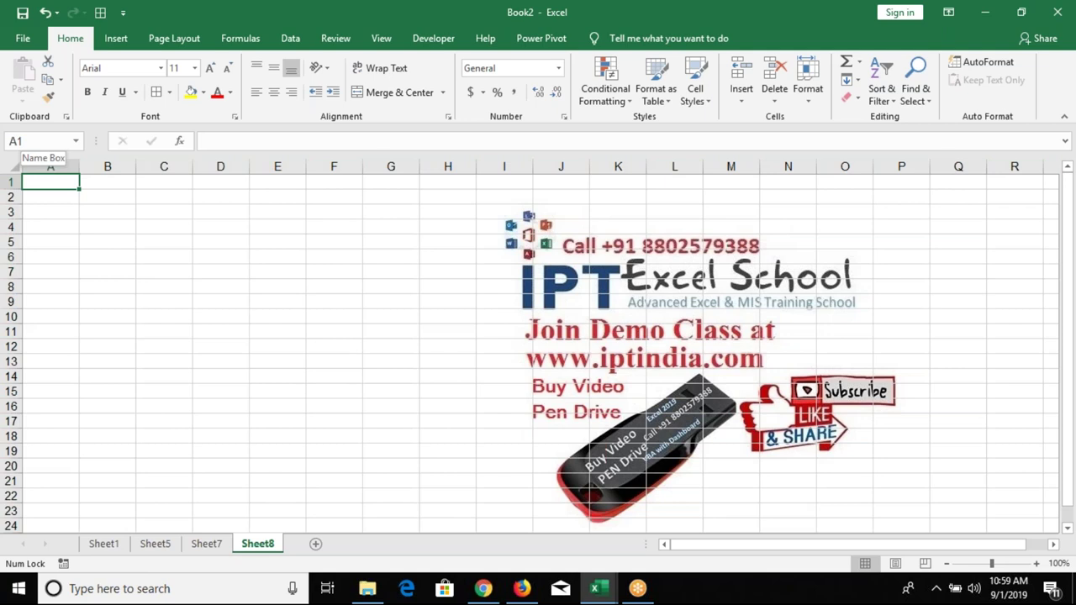
pyautogui.write('Month')
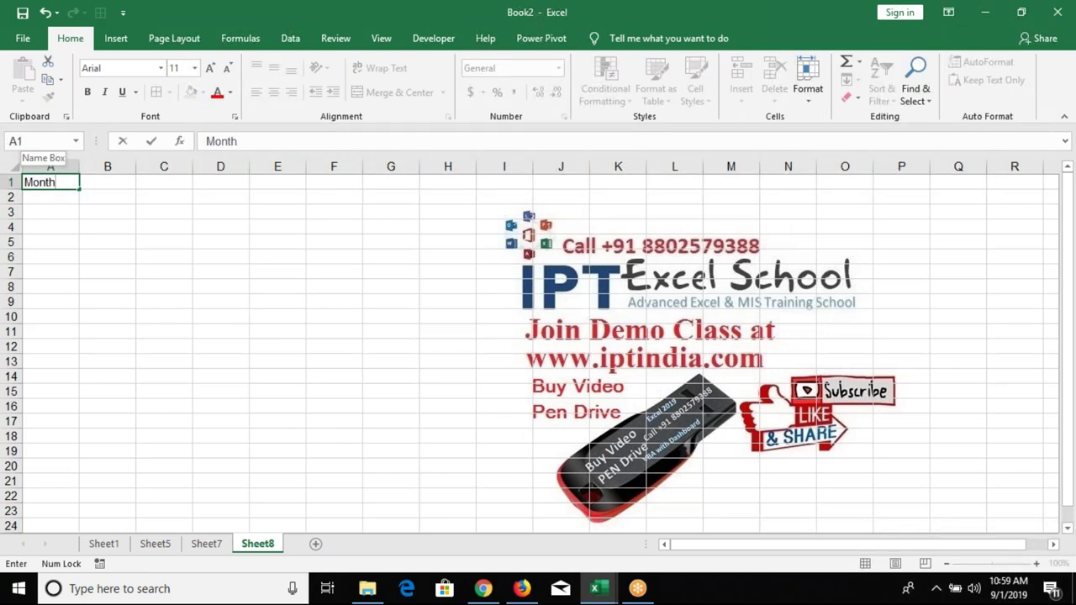
pyautogui.press('Return')
pyautogui.write('Sales')
pyautogui.press('Return')
# Enter Jan in B1 and fill the months across row 1 through Sep in J1.
pyautogui.hotkey('ctrl', 'Home')
pyautogui.press('Right')
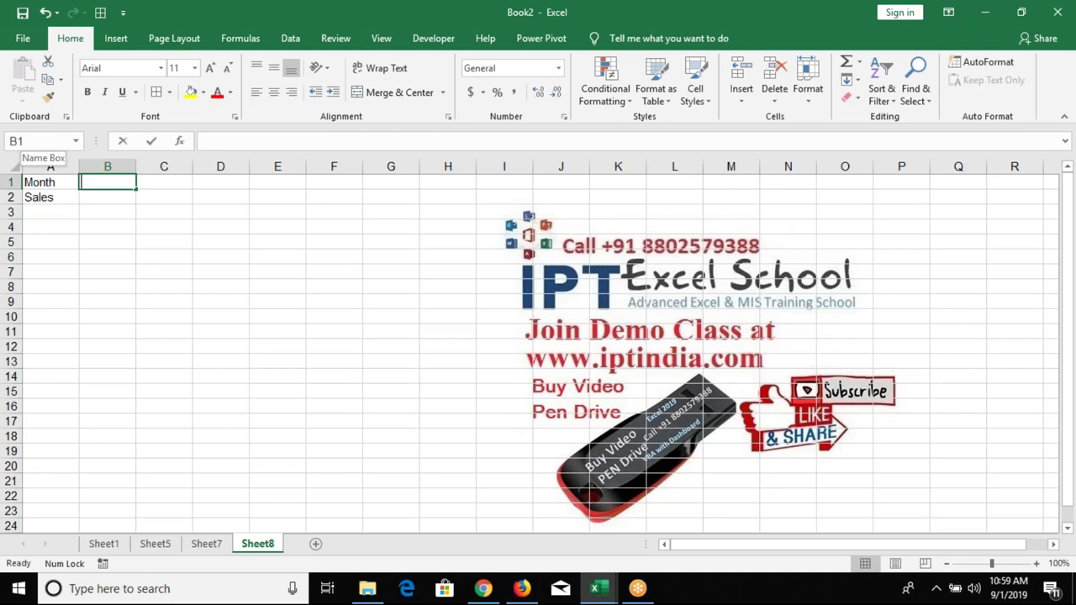
pyautogui.write('Jan')
pyautogui.hotkey('ctrl', 'Return')
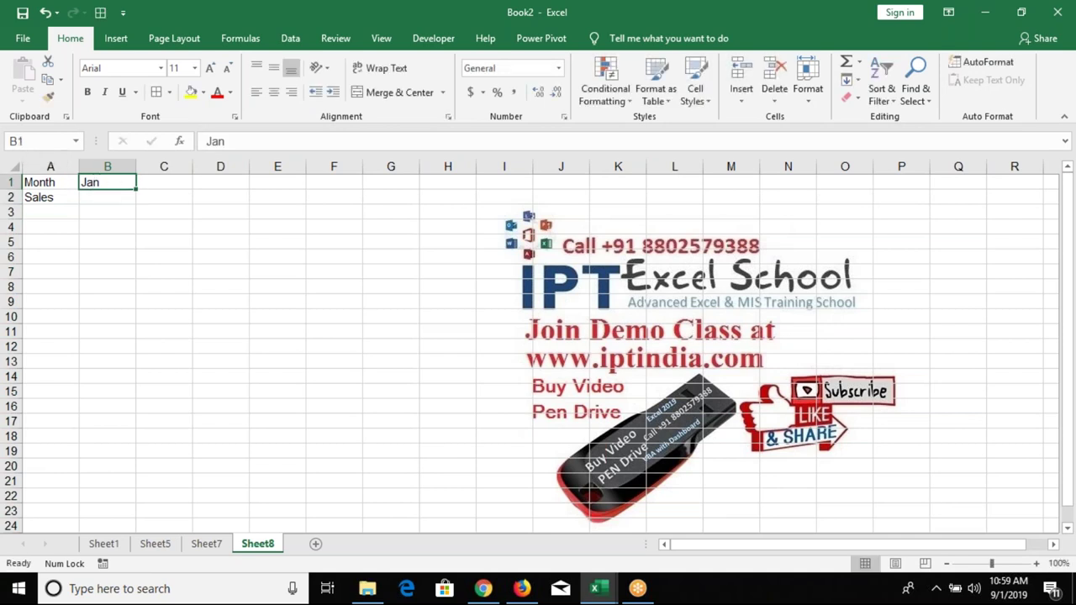
pyautogui.moveTo(136, 190); pyautogui.dragTo(594, 185)
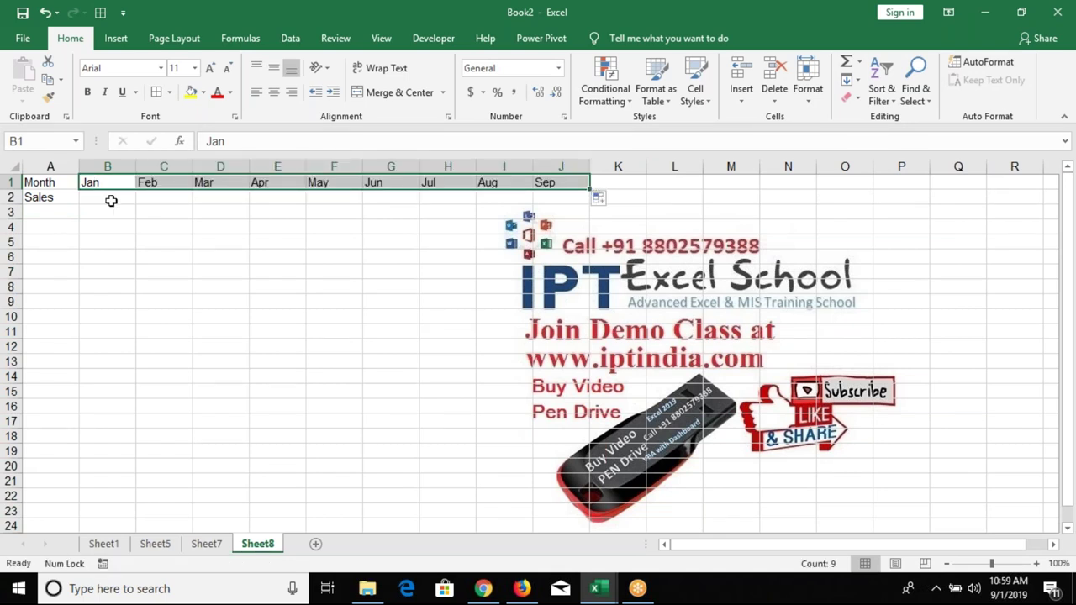
# Enter the monthly sales figures 85, 65, 78, 96, 25, 45, 87 and 85 in row 2.
pyautogui.click(106, 196)
pyautogui.write('85')
pyautogui.press('Tab')
pyautogui.write('6')
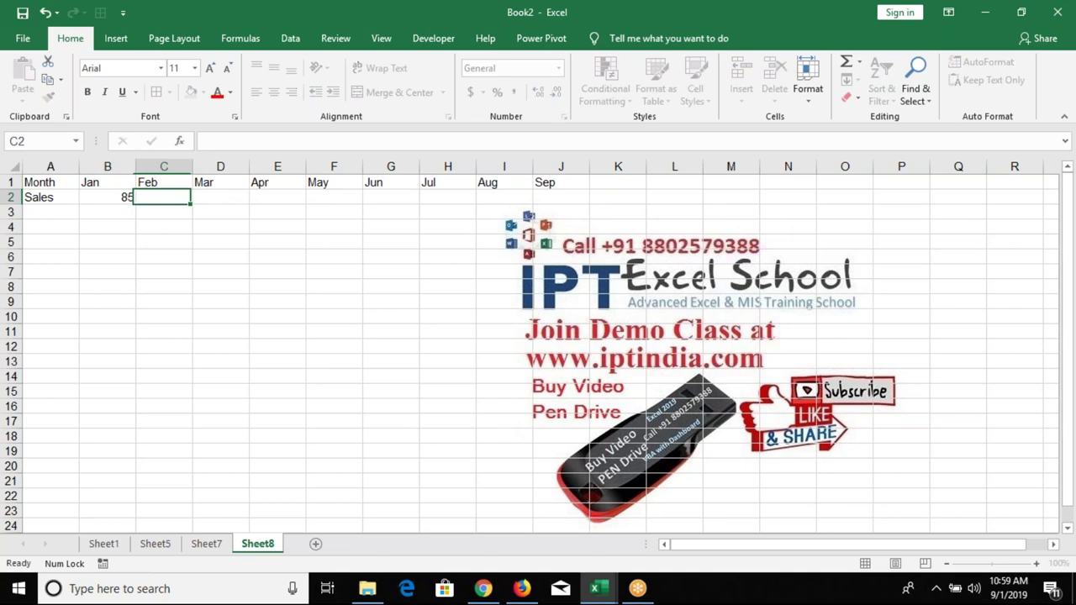
pyautogui.write('5')
pyautogui.press('Tab')
pyautogui.write('78')
pyautogui.press('Tab')
pyautogui.write('96')
pyautogui.press('Tab')
pyautogui.write('25')
pyautogui.press('Tab')
pyautogui.write('45')
pyautogui.press('Tab')
pyautogui.write('87')
pyautogui.press('Tab')
pyautogui.write('65')
pyautogui.press('Tab')
pyautogui.write('85')
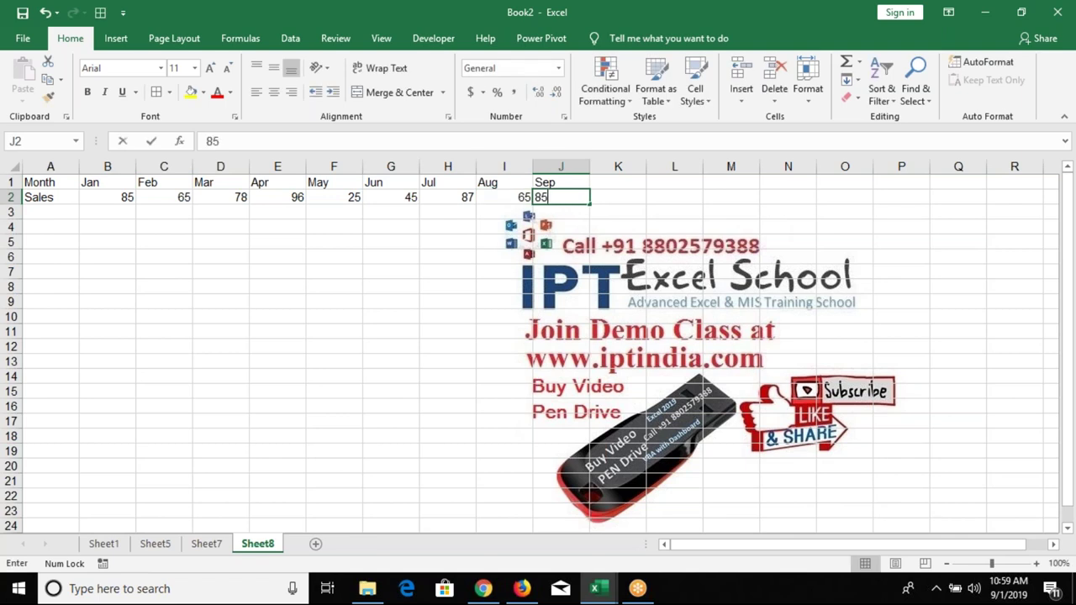
pyautogui.press('Tab')
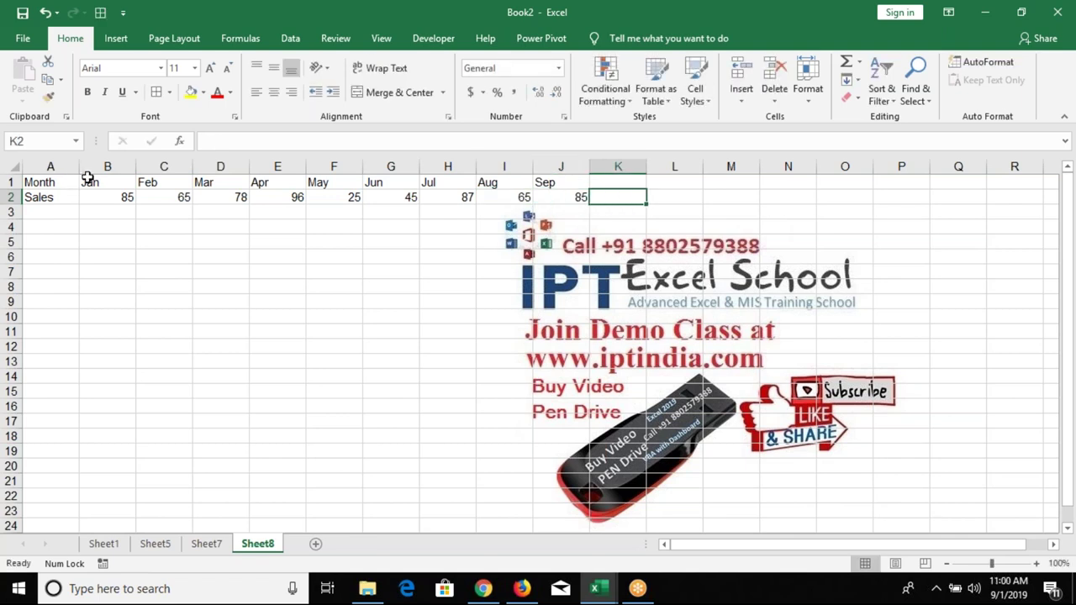
# Custom-sort B1:J2 left to right by Row 2, smallest to largest, giving May 25 through Apr 96.
pyautogui.moveTo(84, 180); pyautogui.dragTo(540, 205)
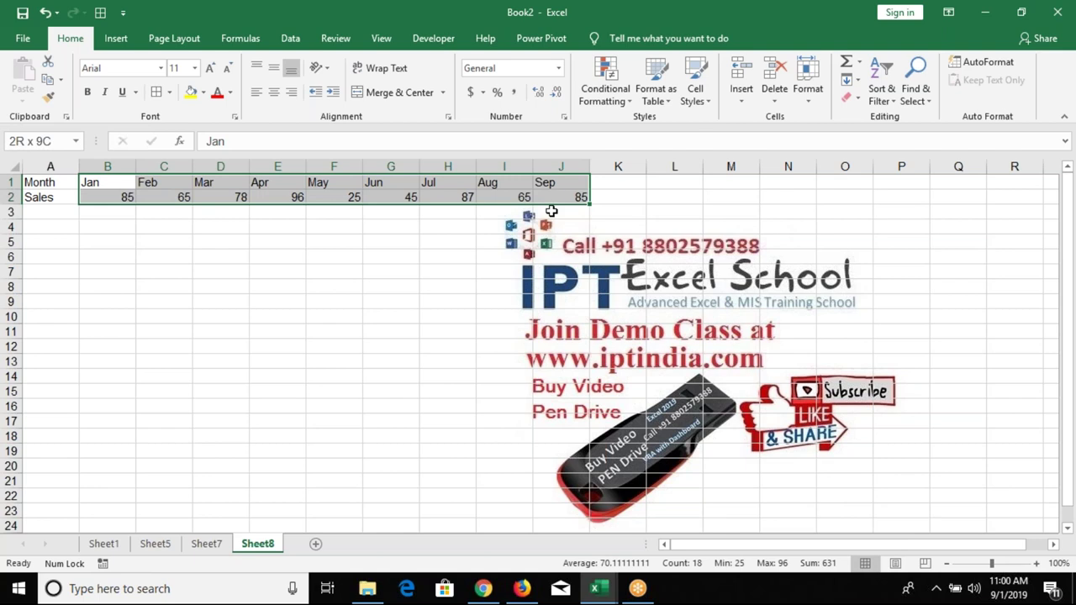
pyautogui.moveTo(540, 205); pyautogui.dragTo(558, 196)
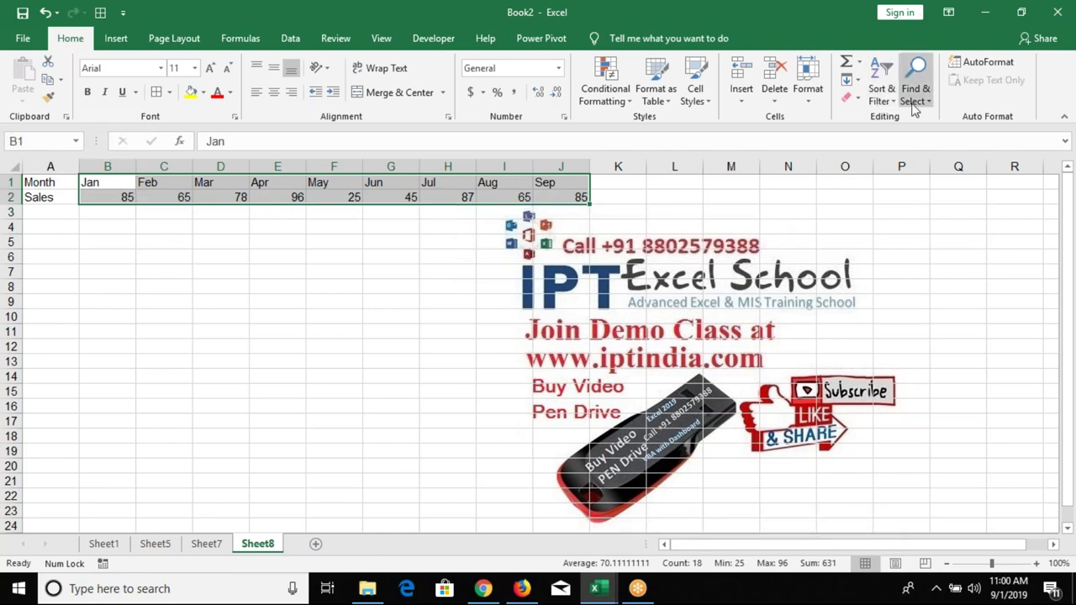
pyautogui.click(881, 91)
pyautogui.click(918, 155)
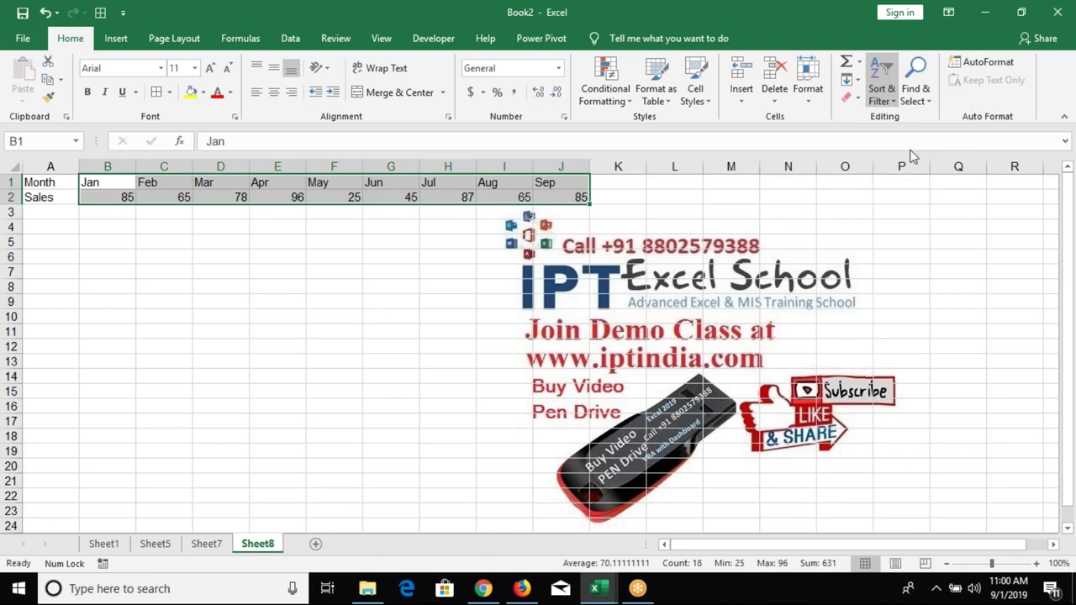
pyautogui.click(418, 235)
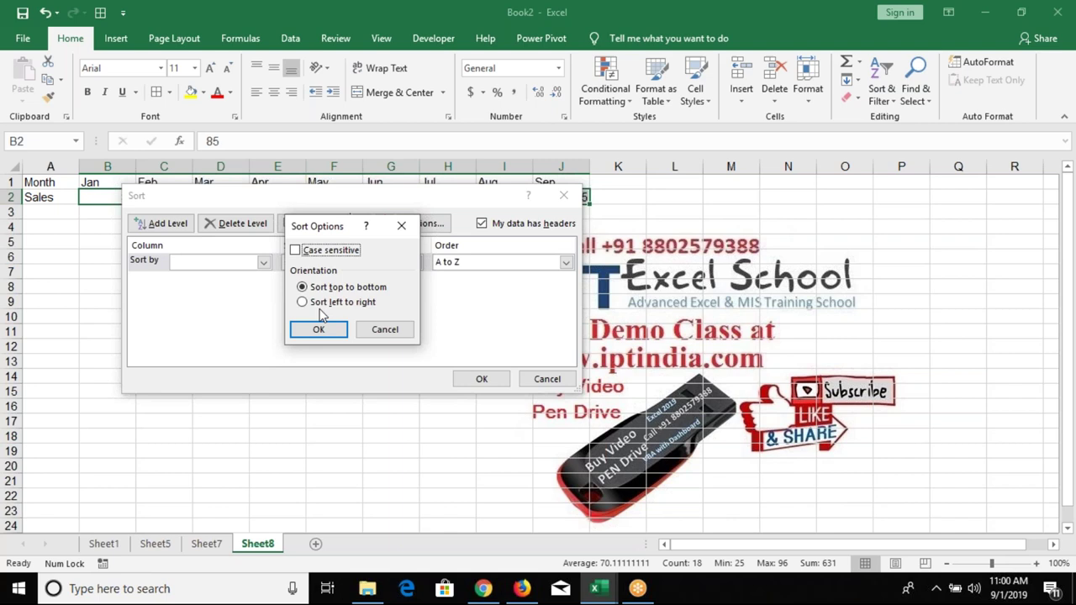
pyautogui.click(320, 304)
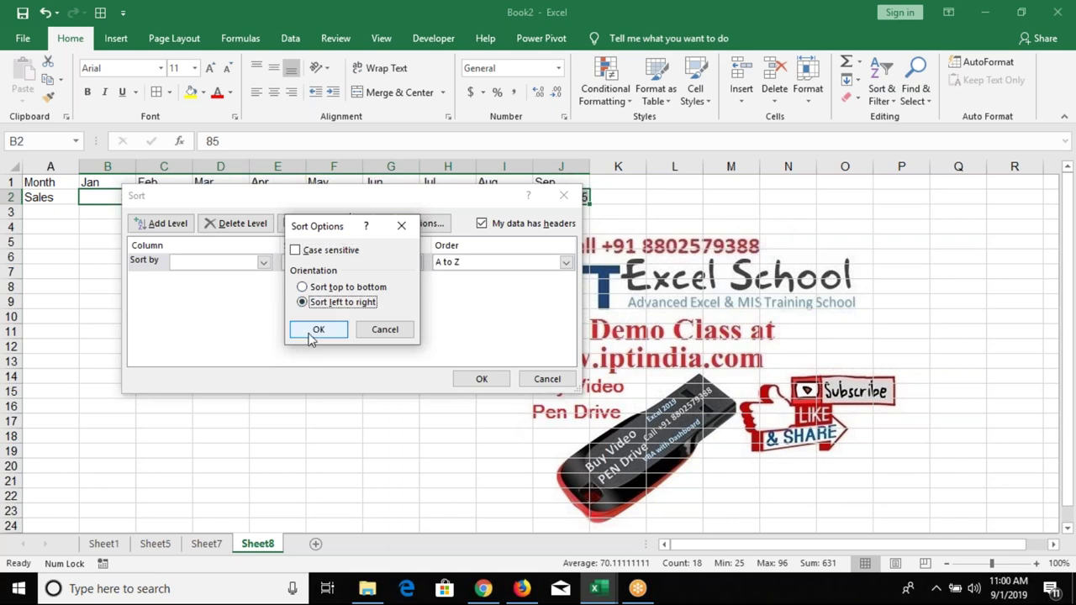
pyautogui.click(315, 332)
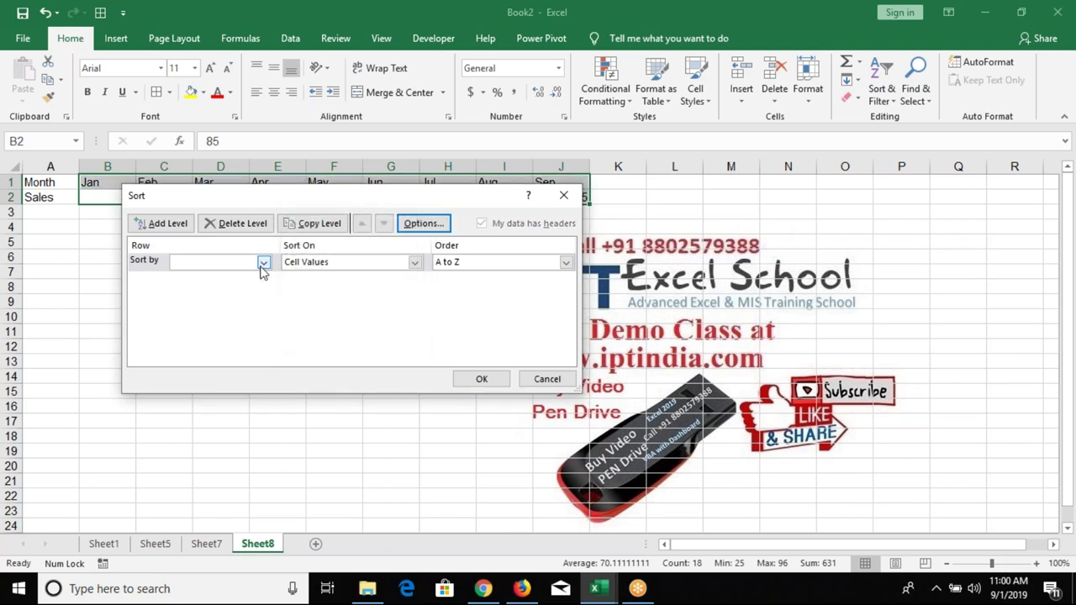
pyautogui.click(264, 263)
pyautogui.click(238, 288)
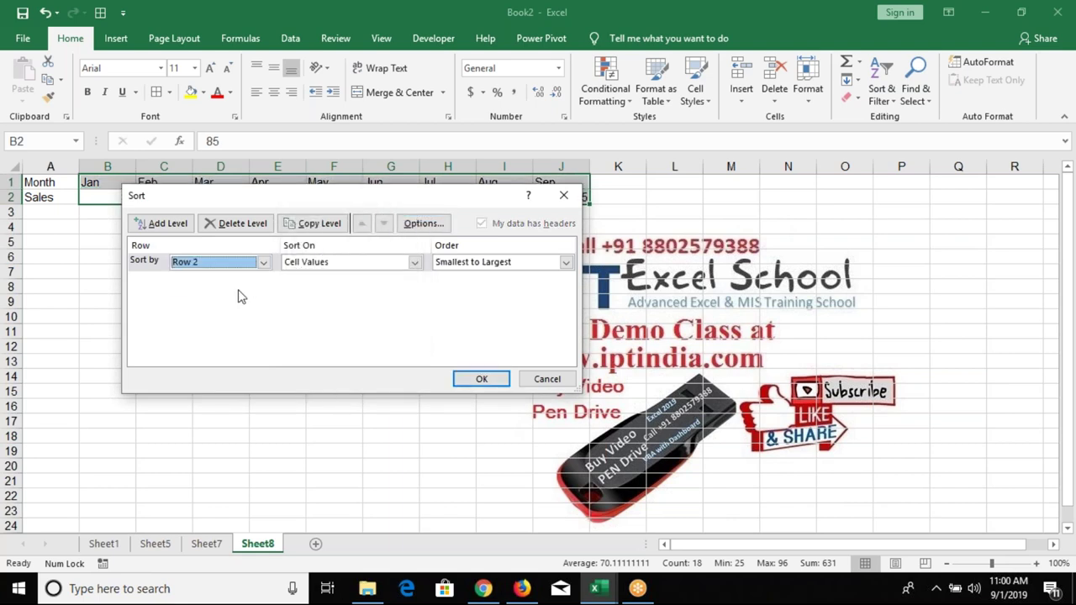
pyautogui.click(485, 380)
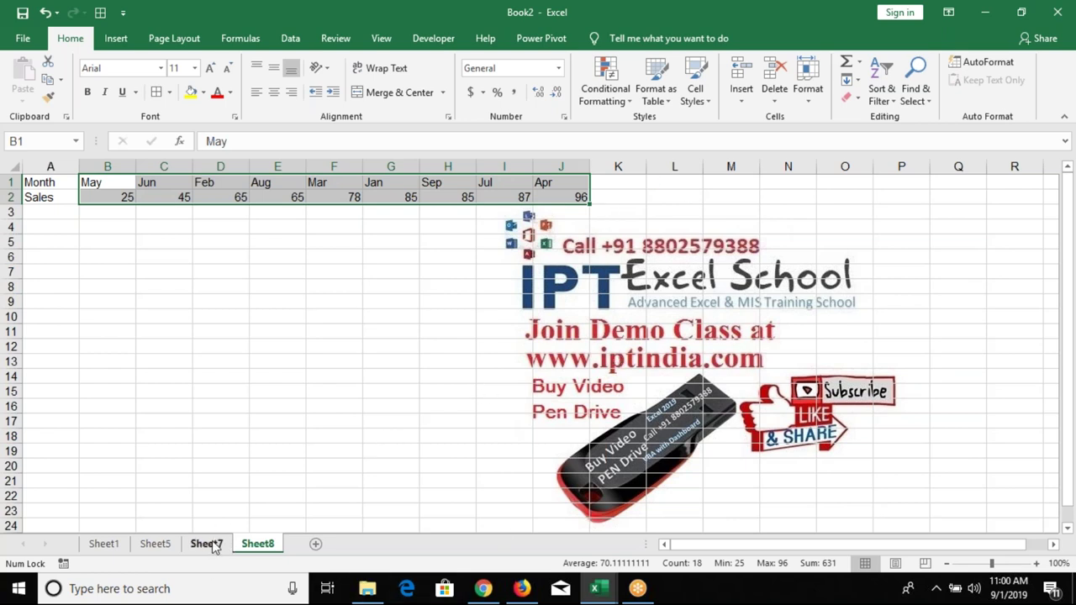
pyautogui.click(207, 544)
pyautogui.press('Up')
pyautogui.press('Up')
pyautogui.press('Up')
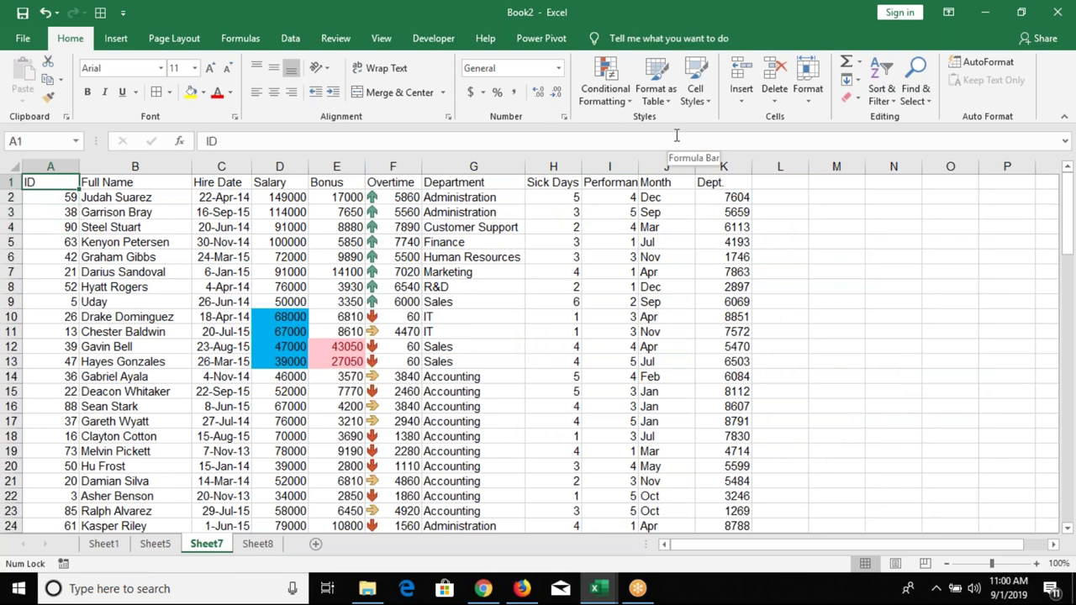
pyautogui.press('Down')
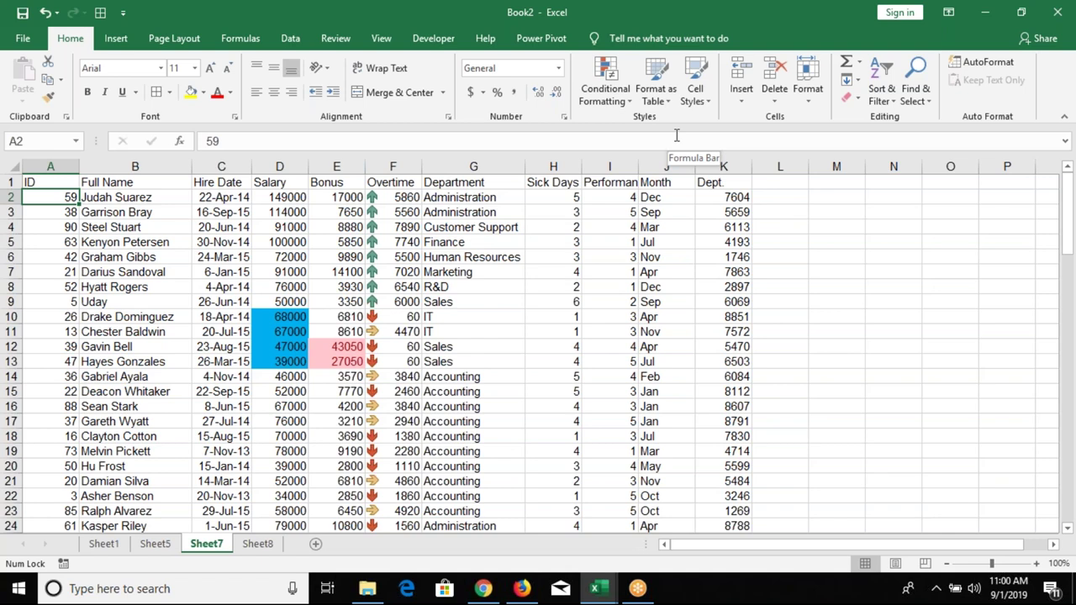
pyautogui.press('Down')
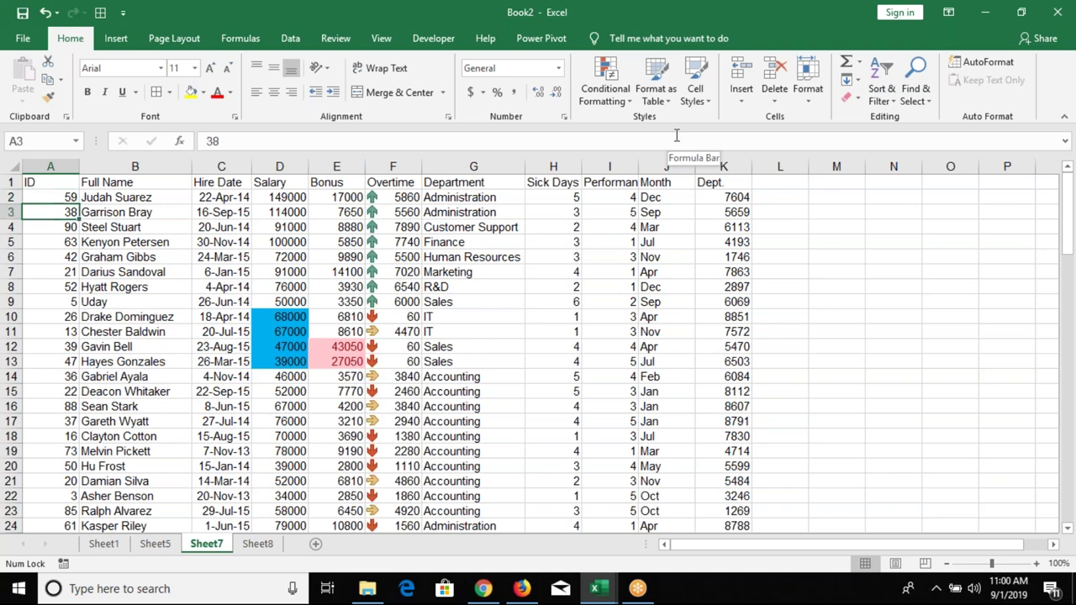
pyautogui.hotkey('shift', 'space')
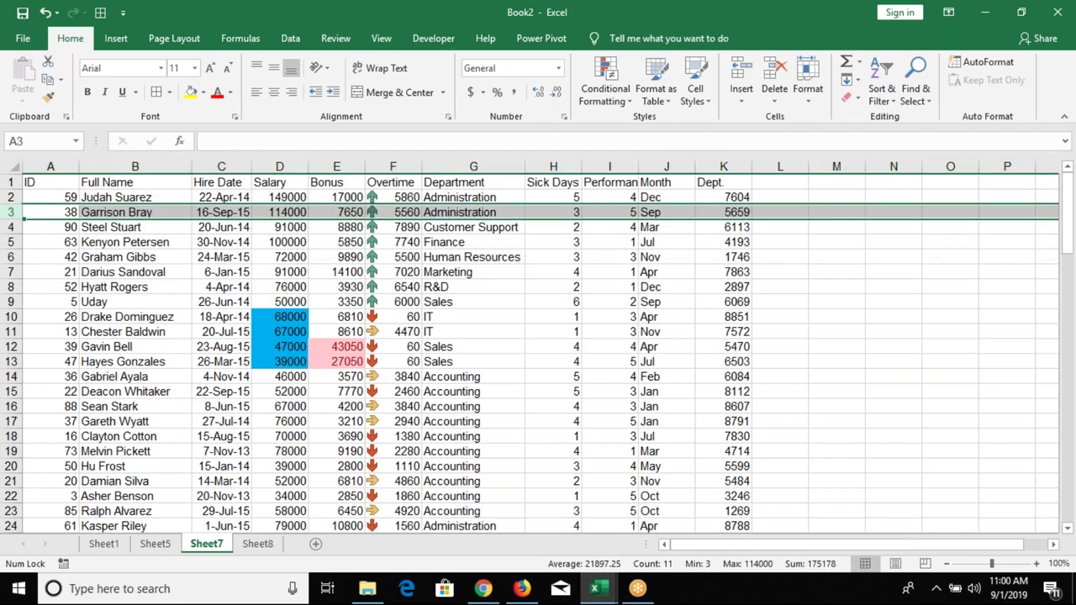
pyautogui.hotkey('ctrl', 'shift', '+')
pyautogui.press('Down')
pyautogui.press('Down')
pyautogui.hotkey('shift', 'space')
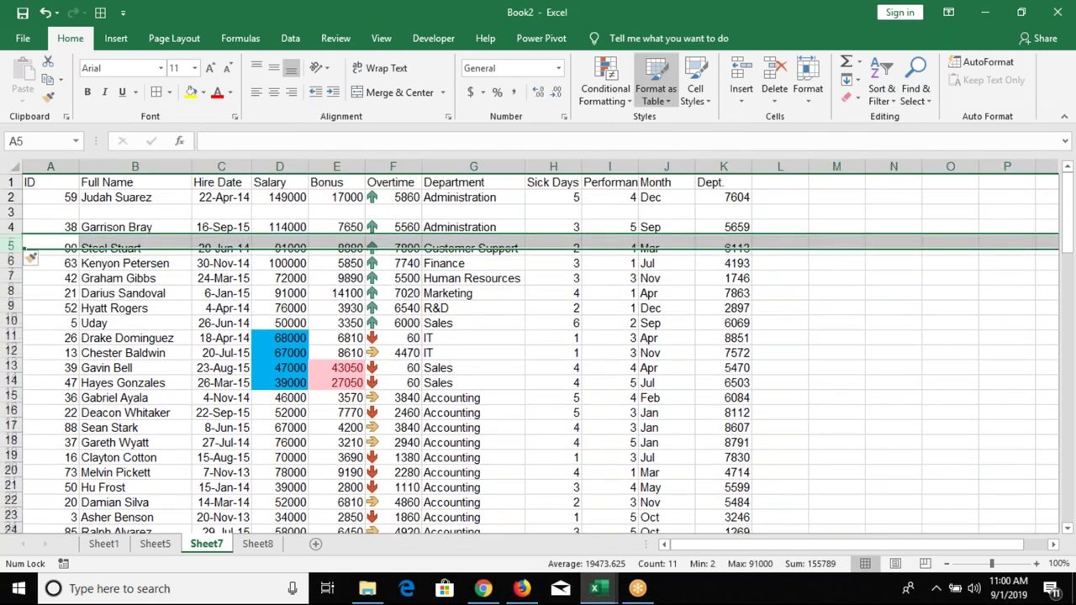
pyautogui.press('Down')
pyautogui.press('Down')
pyautogui.hotkey('shift', 'space')
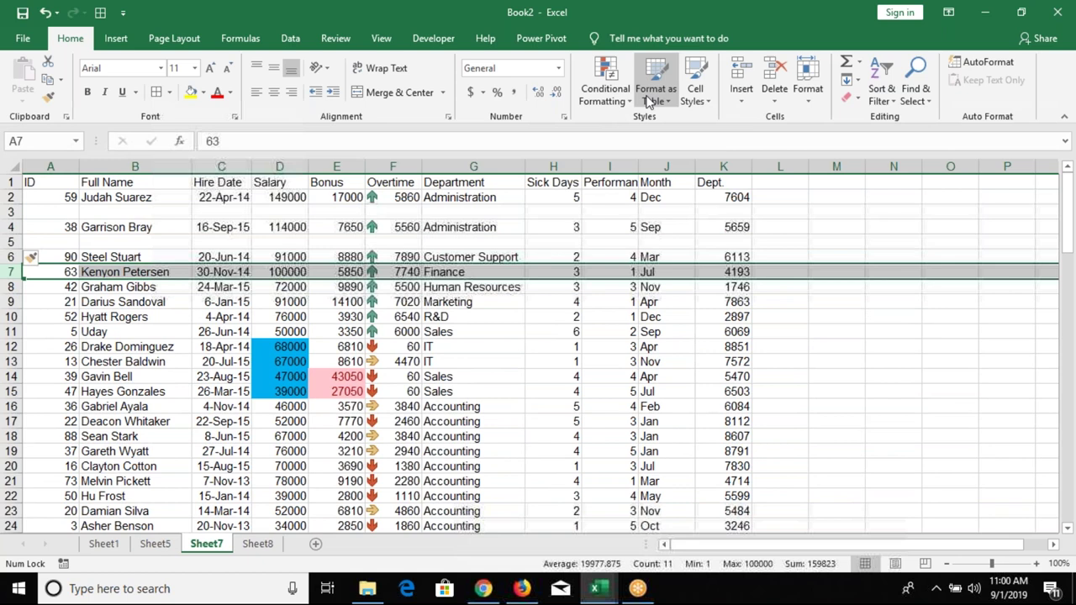
pyautogui.hotkey('ctrl', 'shift', '+')
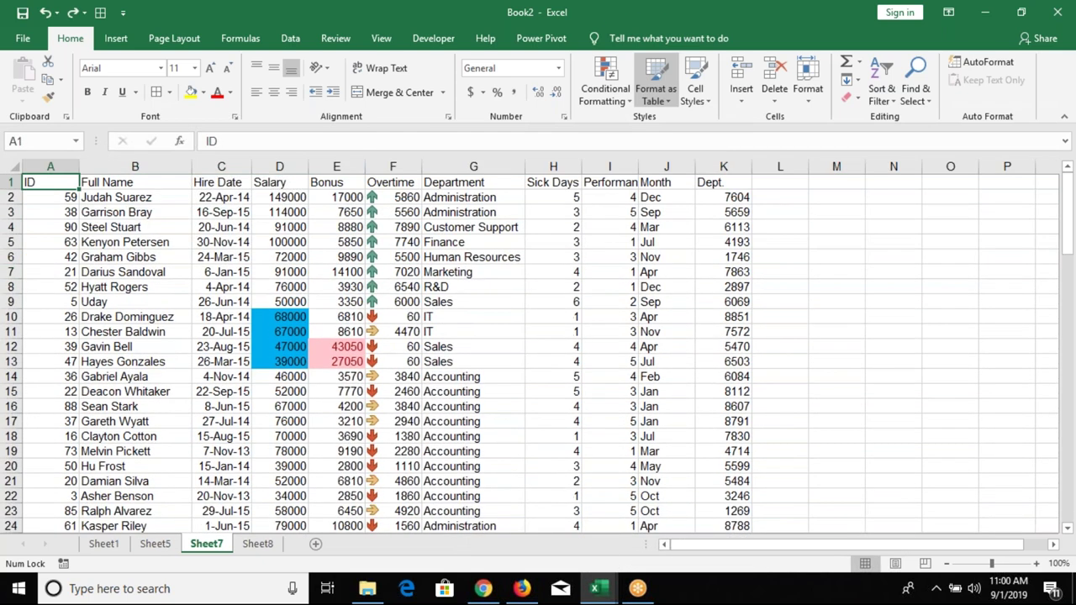
pyautogui.hotkey('ctrl', 'Right')
# Add an Sr heading in L1 and fill serial numbers 1 to 99 down to row 100.
pyautogui.press('Right')
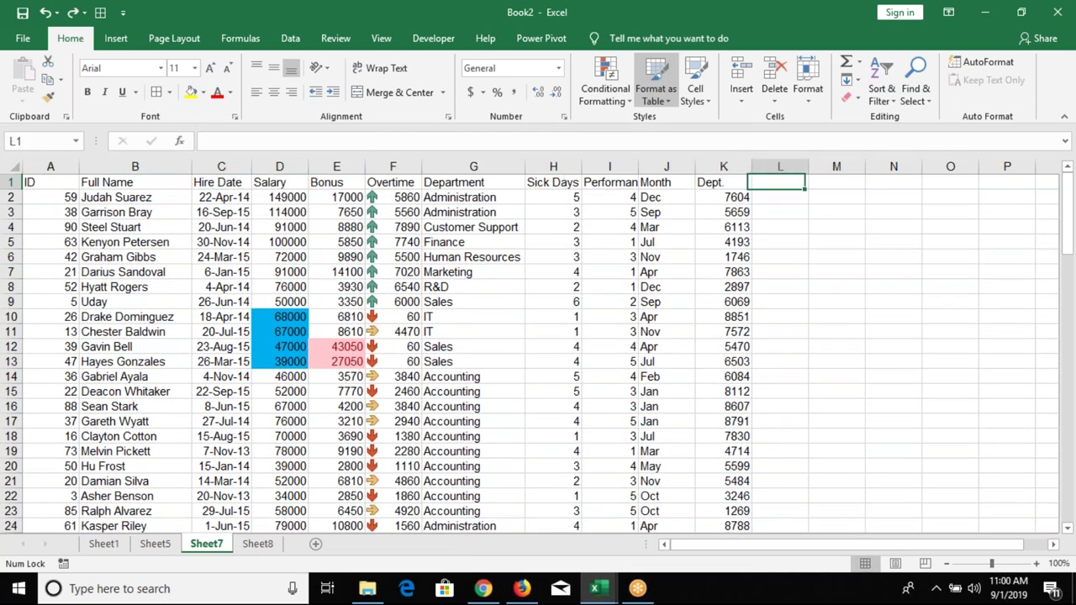
pyautogui.write('Sr')
pyautogui.press('Return')
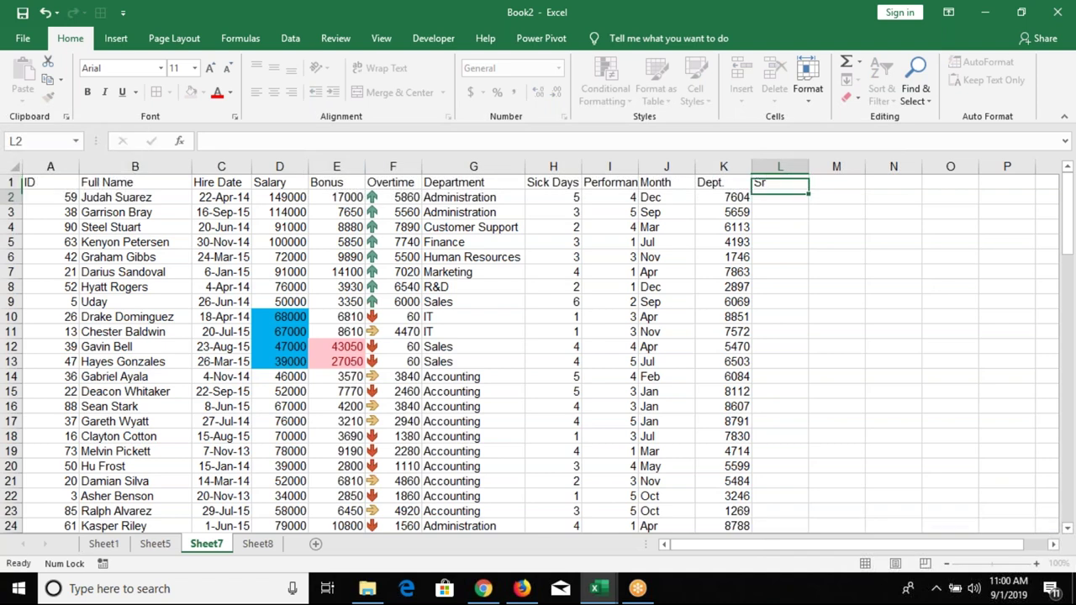
pyautogui.write('1')
pyautogui.press('Return')
pyautogui.write('2')
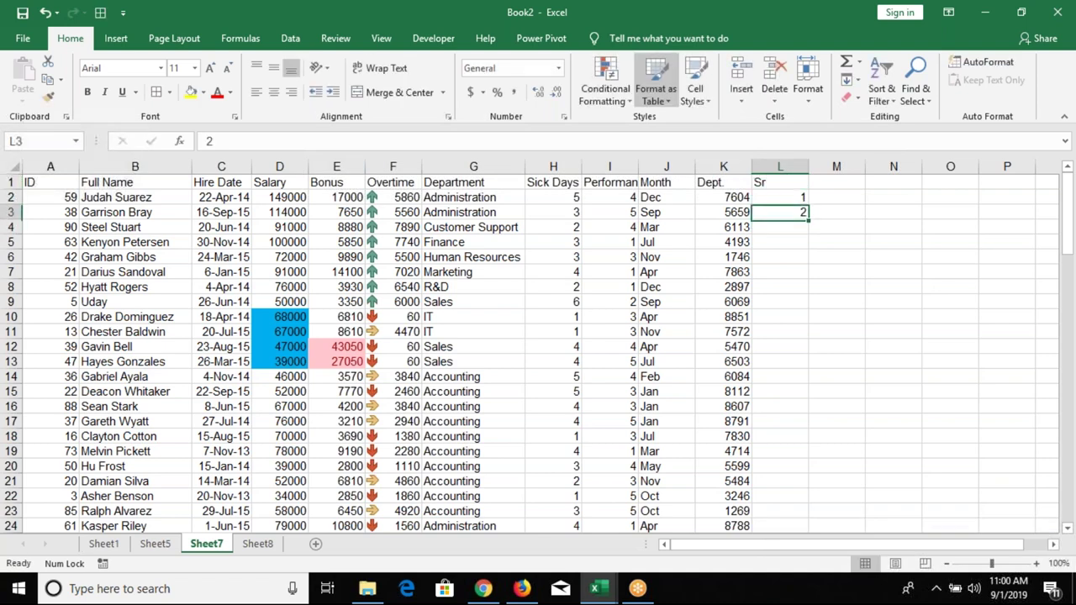
pyautogui.press('Left')
pyautogui.press('Up')
pyautogui.press('Right')
pyautogui.hotkey('shift', 'Down')
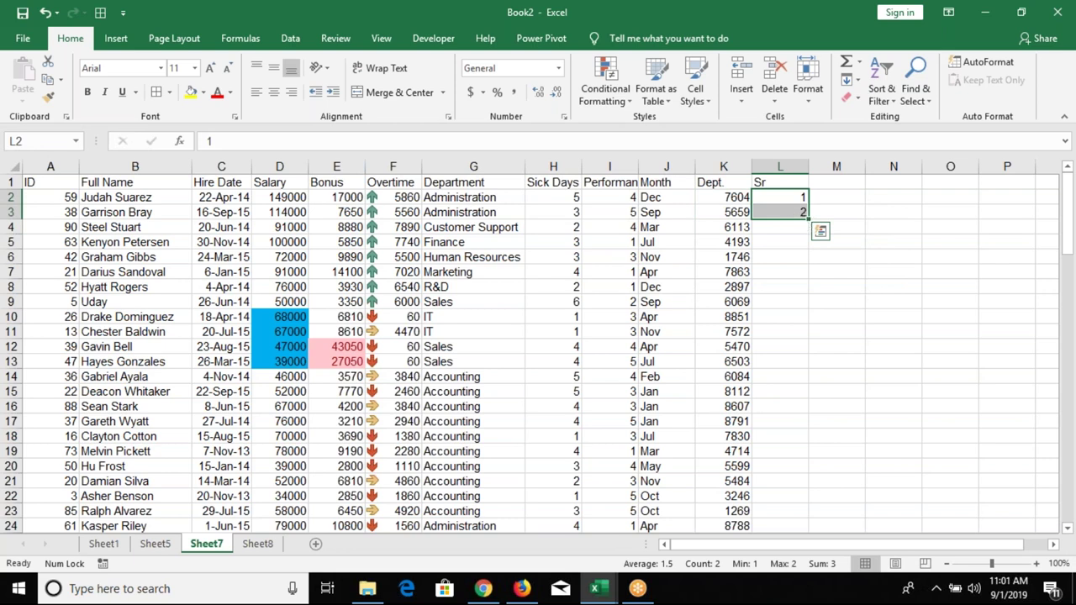
pyautogui.doubleClick(804, 219)
# Copy the 1–99 Sr series and paste it starting at L101 below the table.
pyautogui.click(781, 197)
pyautogui.hotkey('ctrl', 'Down')
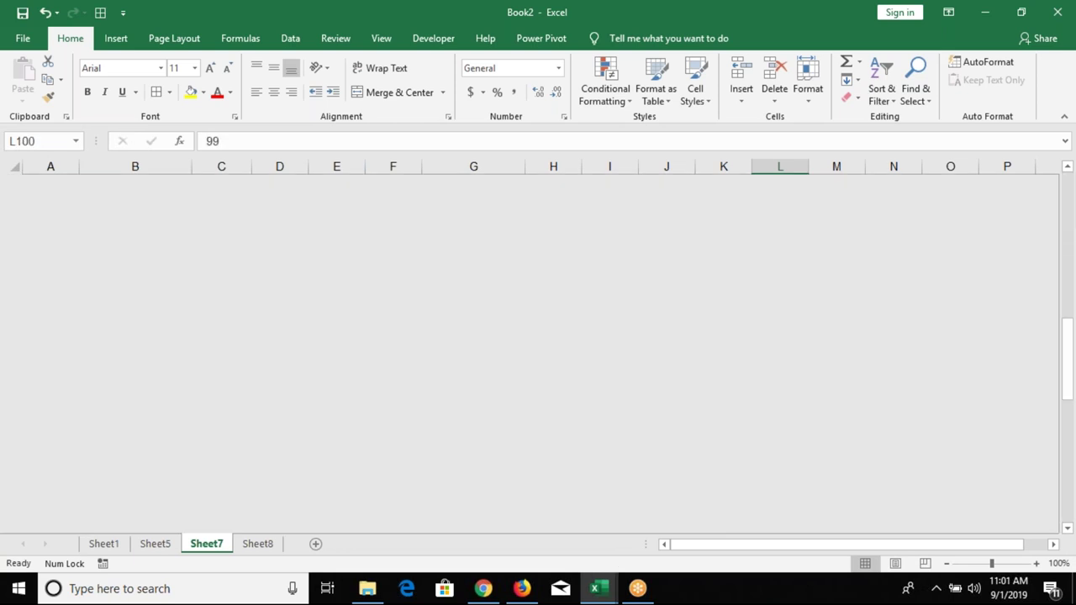
pyautogui.hotkey('ctrl', 'Up')
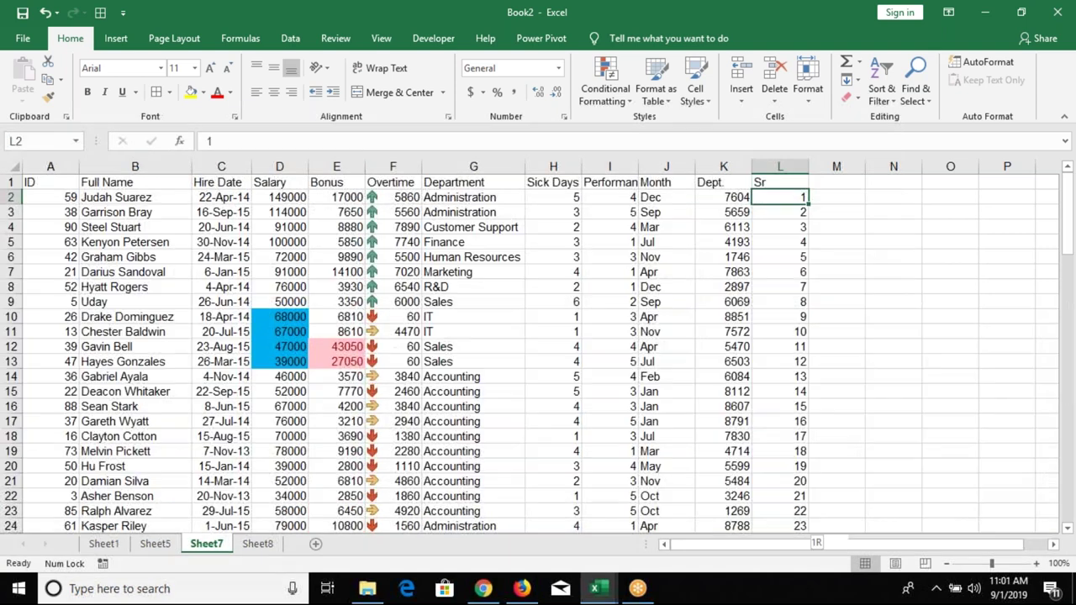
pyautogui.hotkey('ctrl', 'shift', 'Down')
pyautogui.hotkey('ctrl', 'c')
pyautogui.scroll(-6, 836, 331)
pyautogui.click(776, 274)
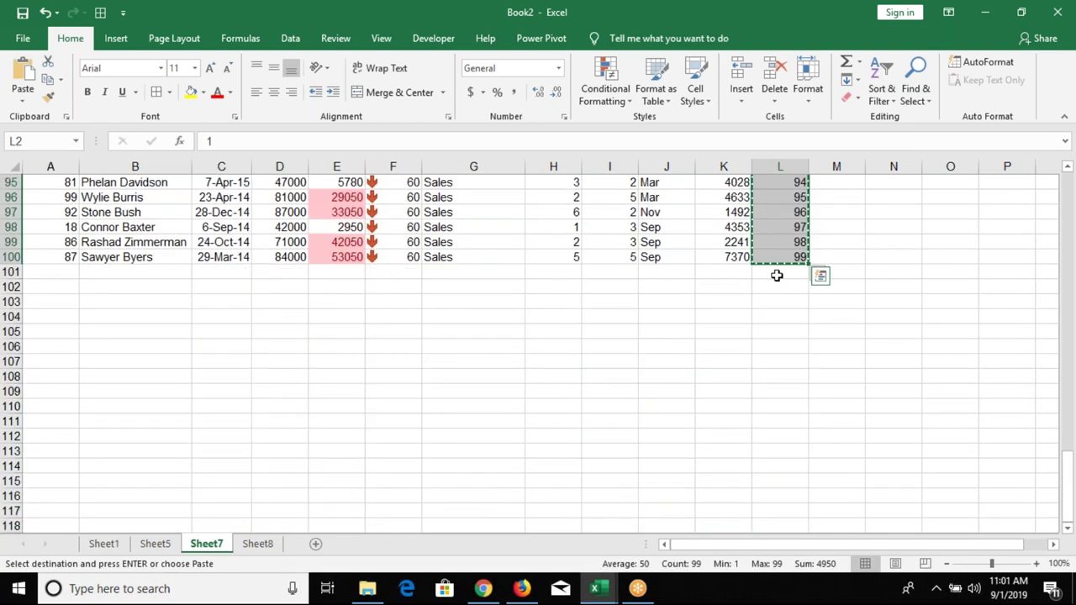
pyautogui.hotkey('ctrl', 'v')
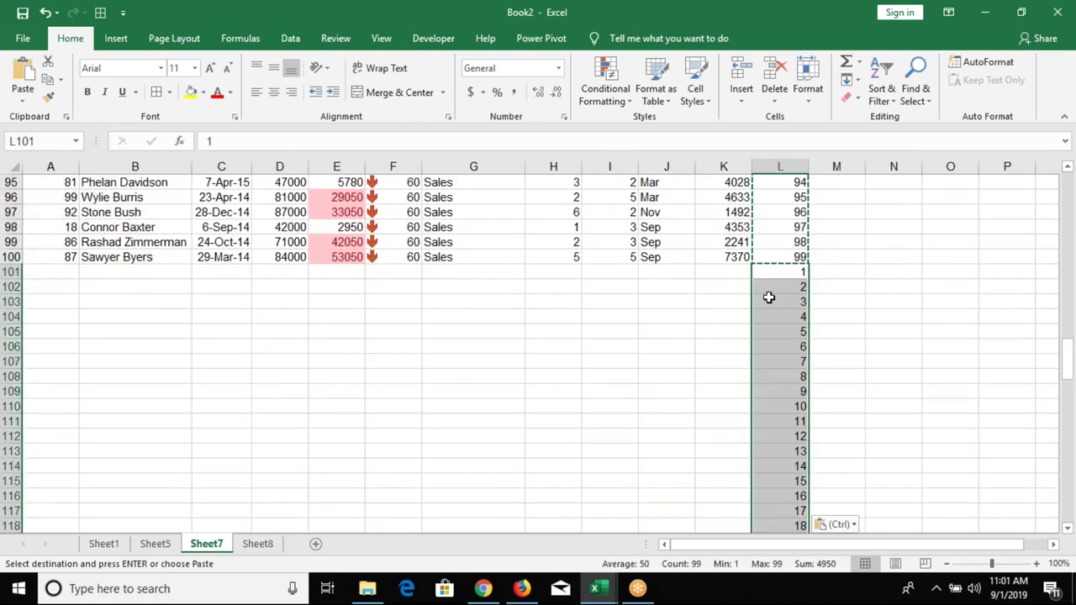
# Select the whole range A1:L199 including the pasted rows.
pyautogui.click(775, 284)
pyautogui.press('Escape')
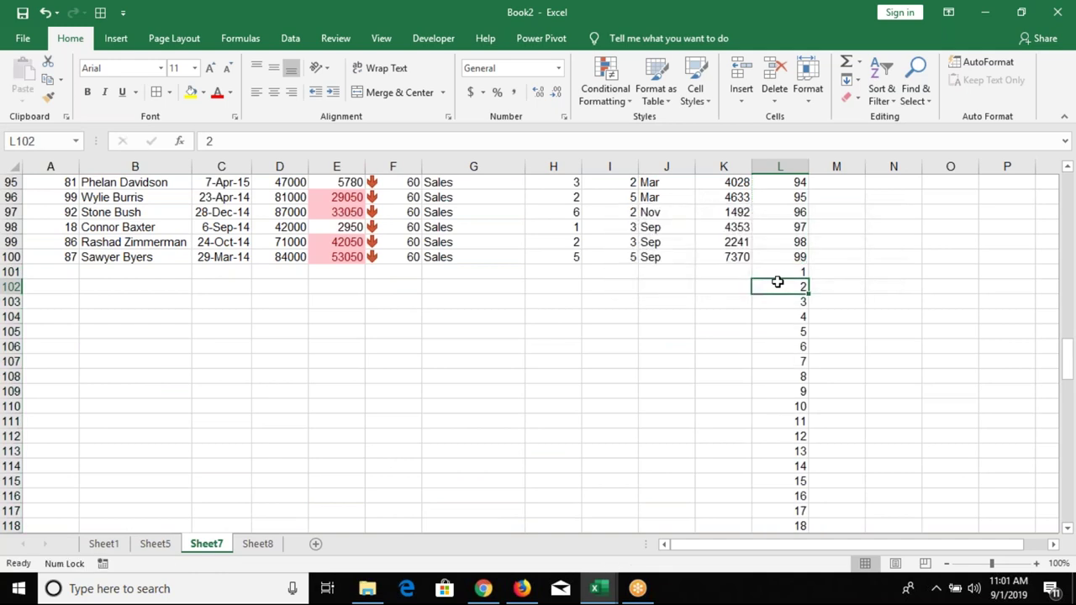
pyautogui.hotkey('ctrl', 'Down')
pyautogui.hotkey('ctrl', 'shift', 'Left')
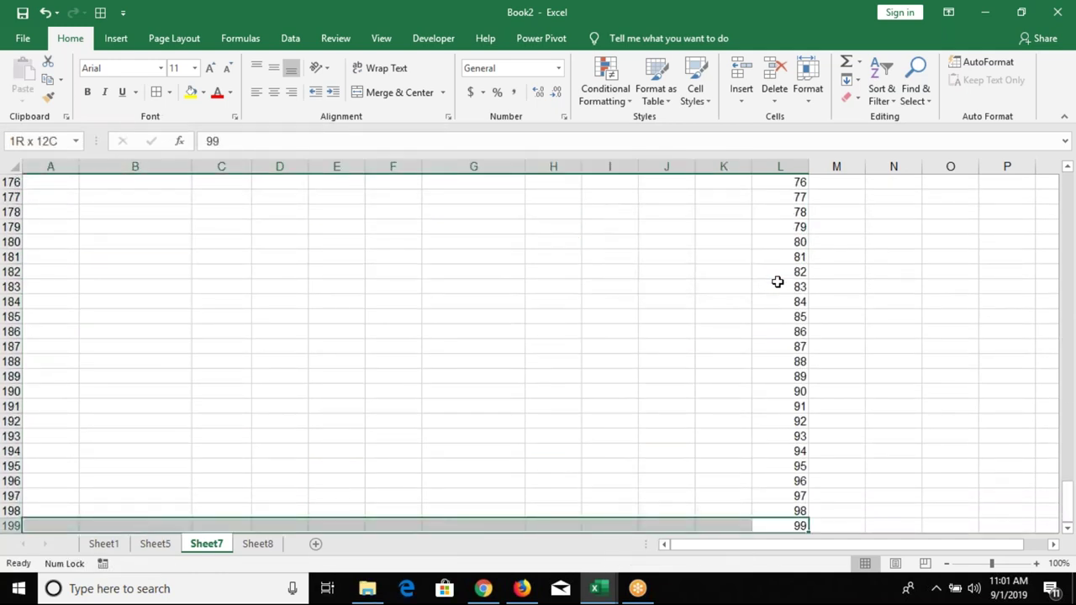
pyautogui.hotkey('ctrl', 'shift', 'Up')
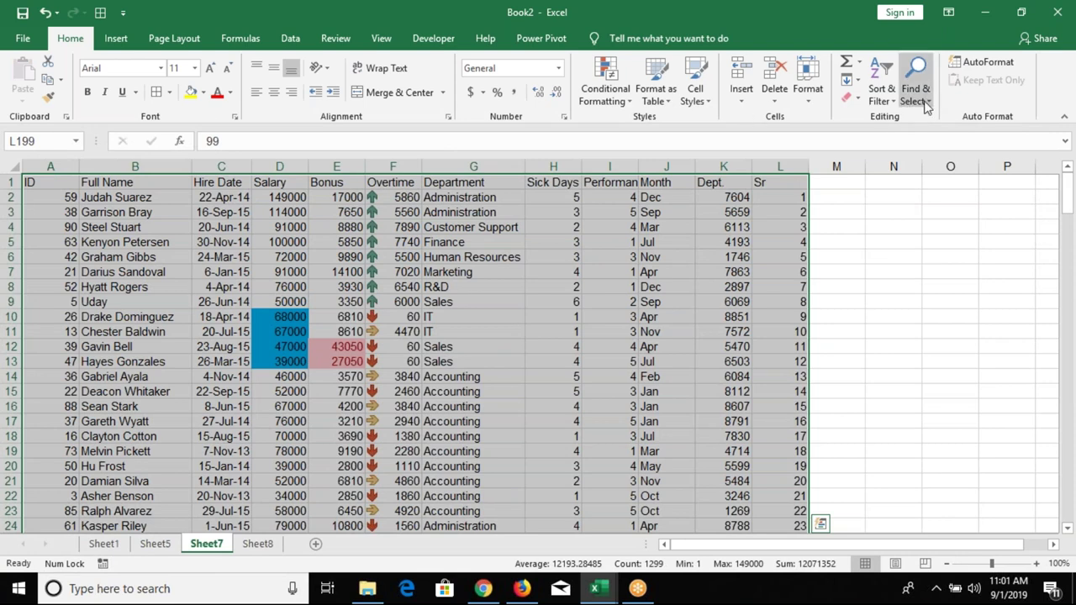
# Custom-sort the range by the Sr column on cell values, smallest to largest.
pyautogui.click(881, 94)
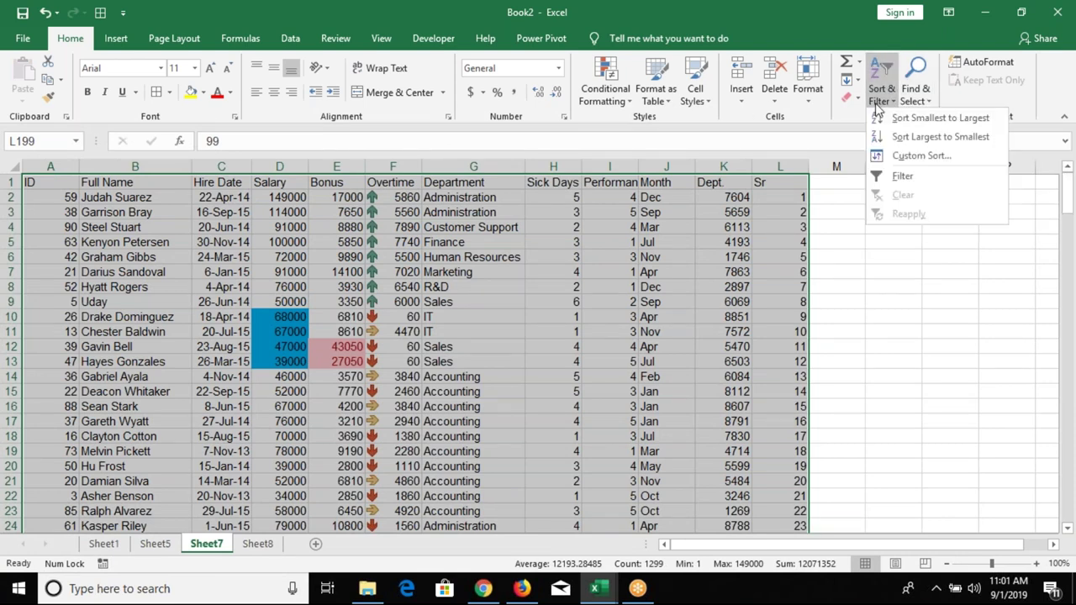
pyautogui.click(890, 156)
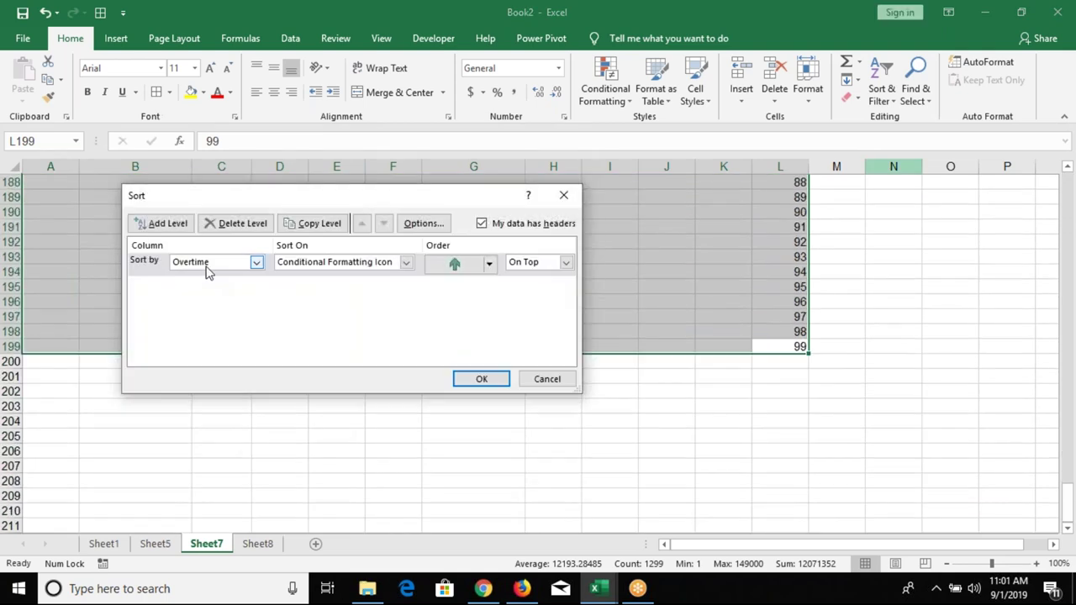
pyautogui.click(212, 262)
pyautogui.click(337, 374)
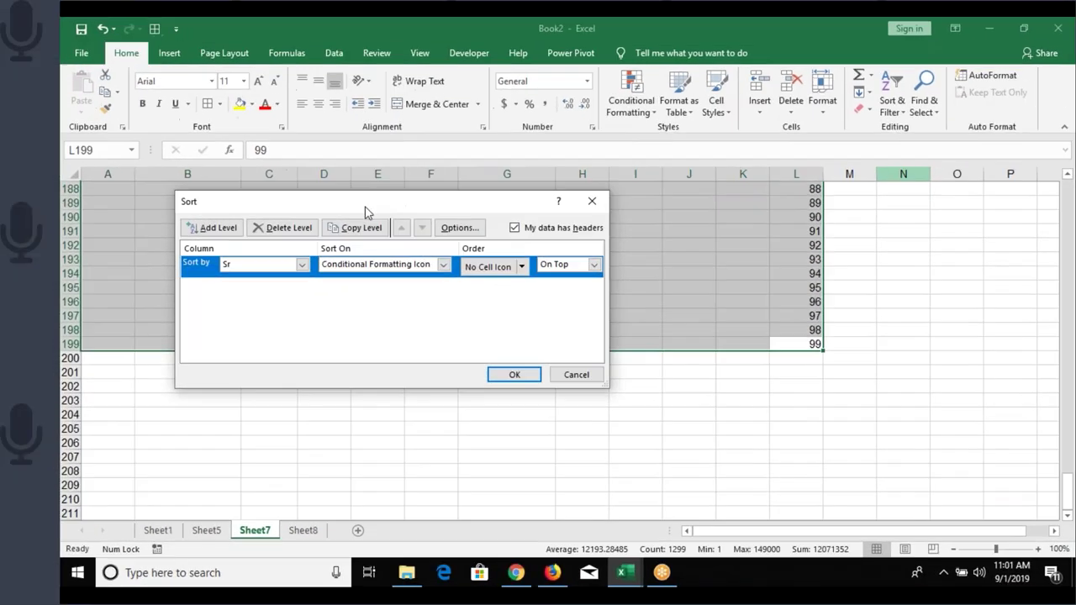
pyautogui.moveTo(438, 220); pyautogui.dragTo(626, 271)
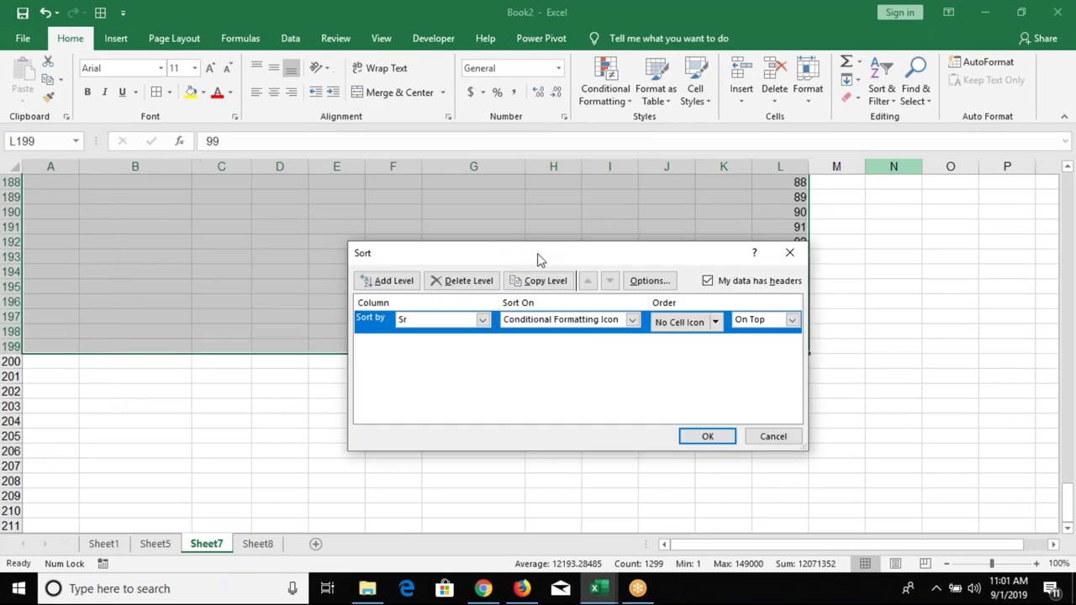
pyautogui.click(545, 328)
pyautogui.click(531, 335)
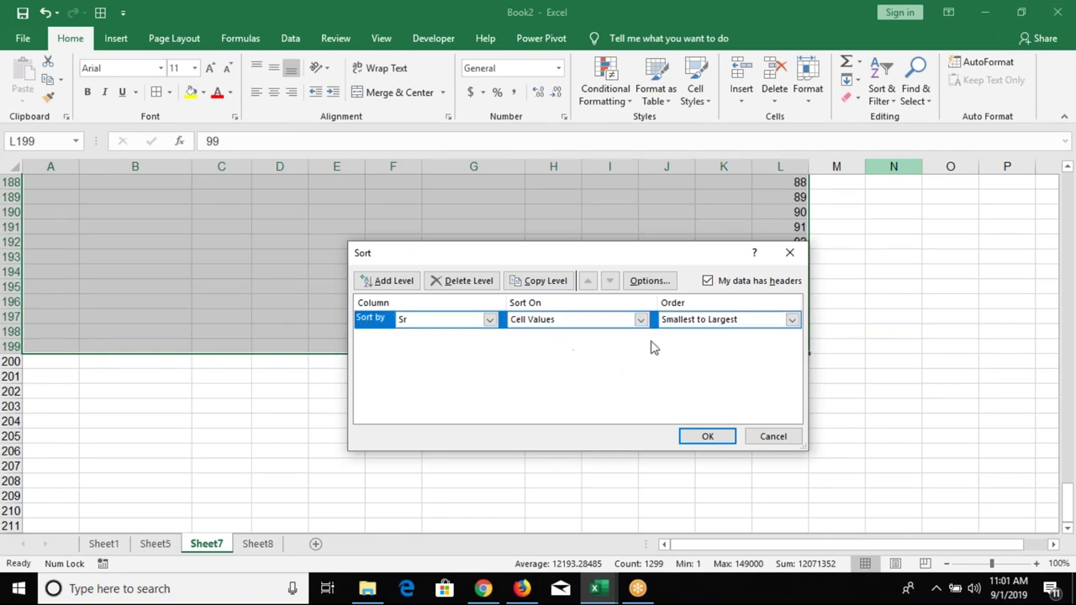
pyautogui.click(701, 442)
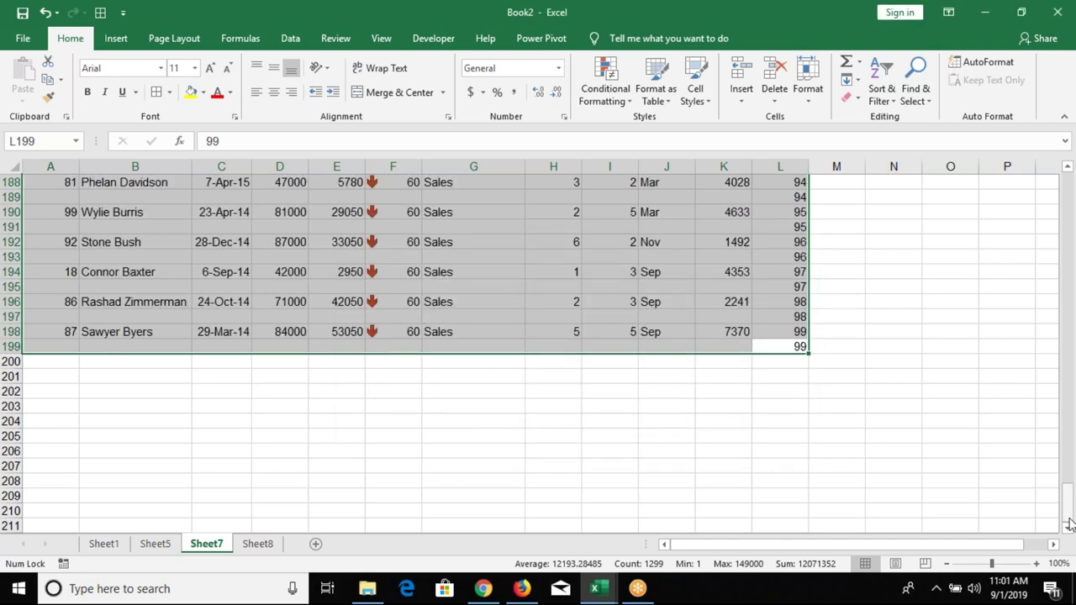
pyautogui.moveTo(1067, 496); pyautogui.dragTo(696, 225)
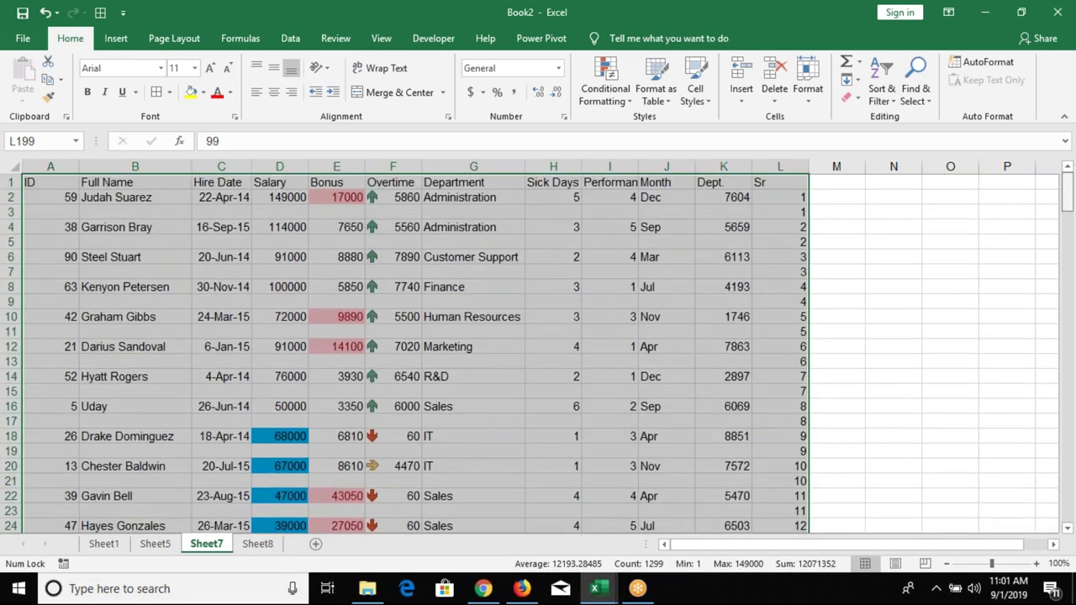
pyautogui.moveTo(746, 210); pyautogui.dragTo(53, 206)
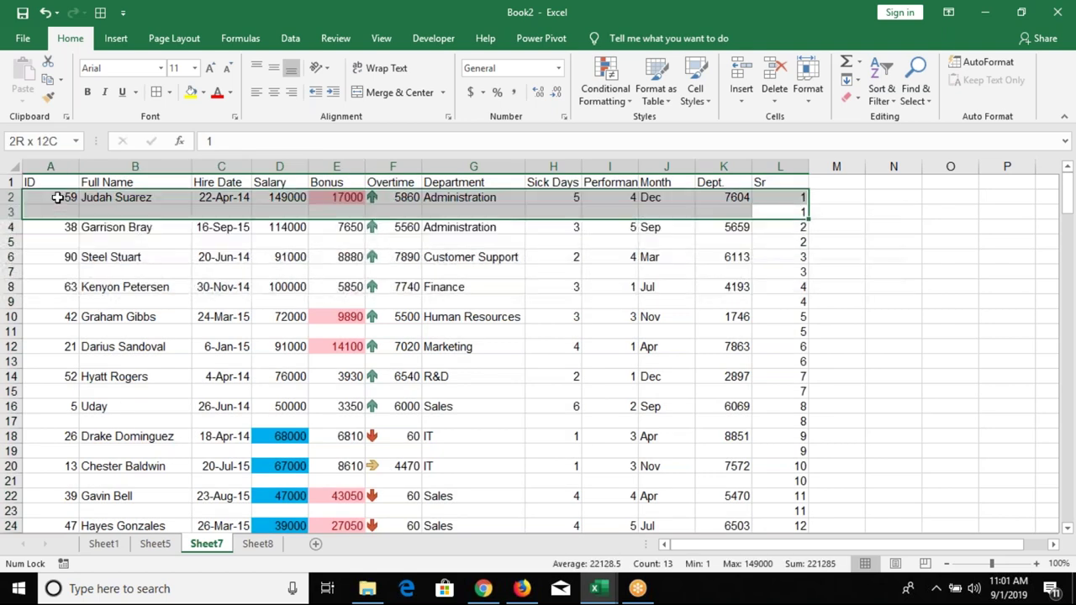
pyautogui.moveTo(53, 206); pyautogui.dragTo(53, 210)
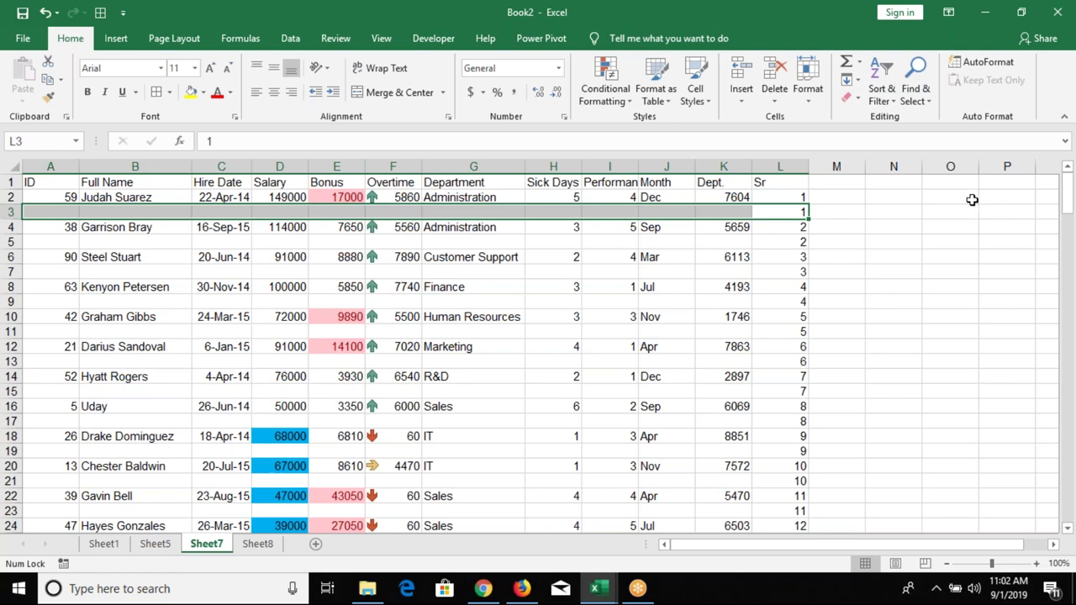
pyautogui.click(63, 185)
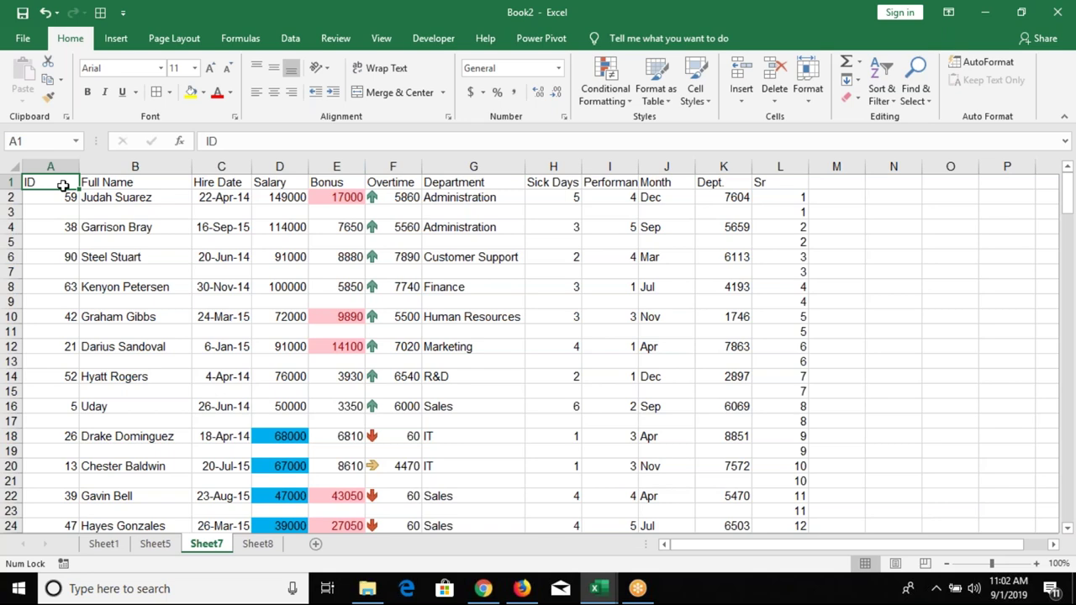
pyautogui.click(69, 212)
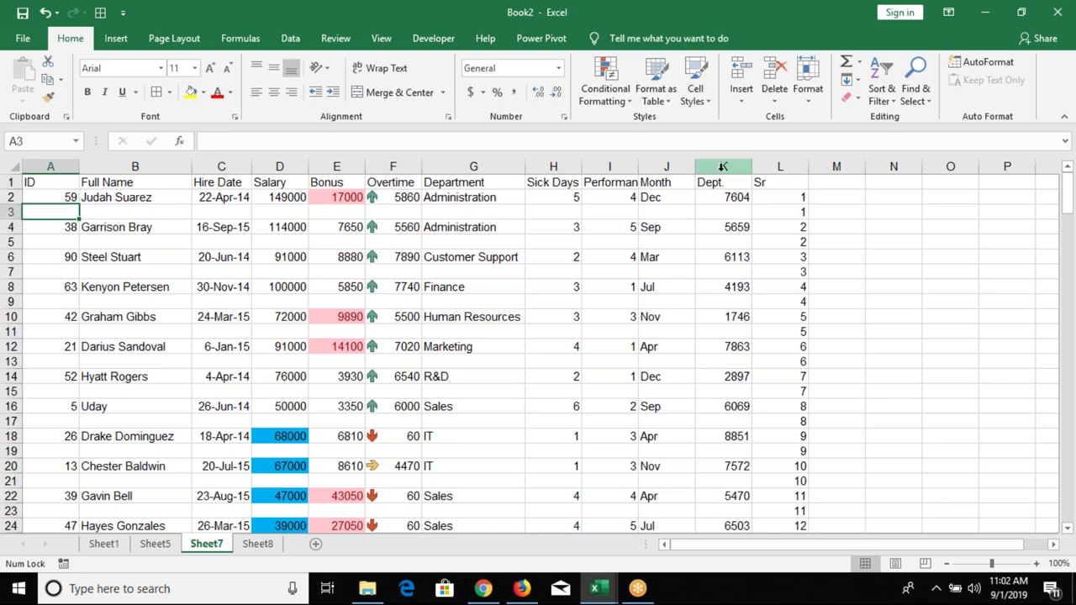
# Delete the Sr numbers in column L and reselect the table from A1.
pyautogui.click(779, 168)
pyautogui.press('Delete')
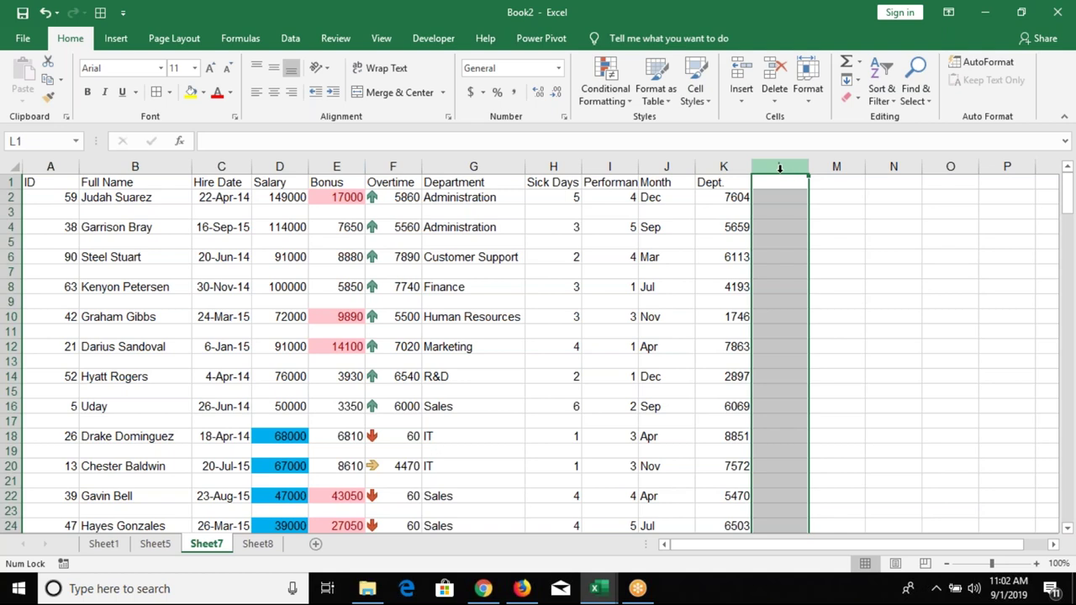
pyautogui.click(84, 210)
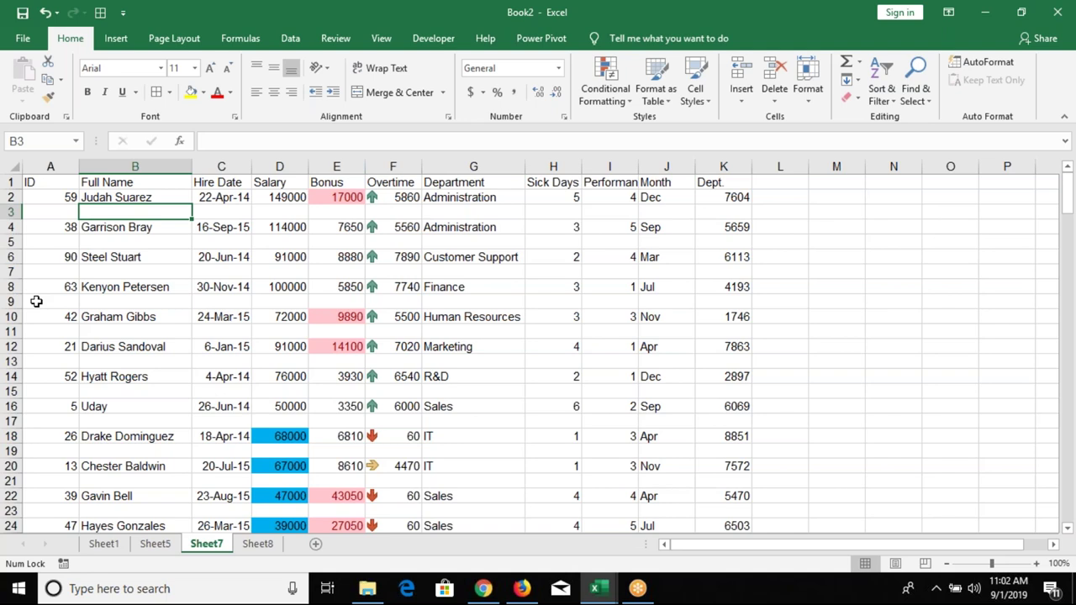
pyautogui.hotkey('ctrl', 'Home')
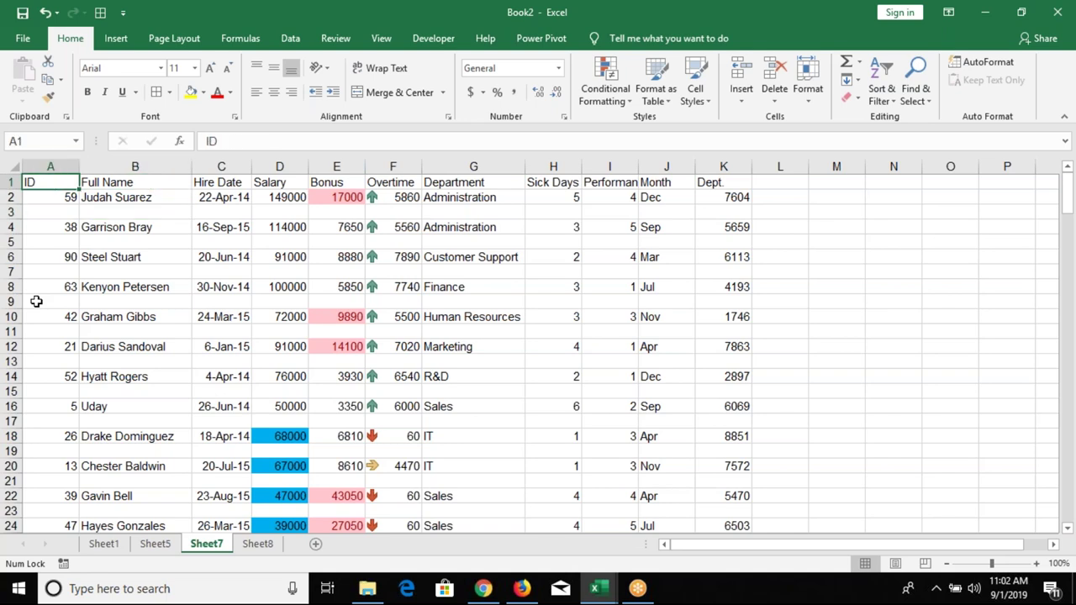
pyautogui.hotkey('ctrl', 'shift', 'Right')
pyautogui.hotkey('shift', 'Down')
pyautogui.hotkey('shift', 'Down')
pyautogui.hotkey('shift', 'Down')
pyautogui.hotkey('shift', 'Down')
pyautogui.hotkey('shift', 'Down')
pyautogui.hotkey('shift', 'Down')
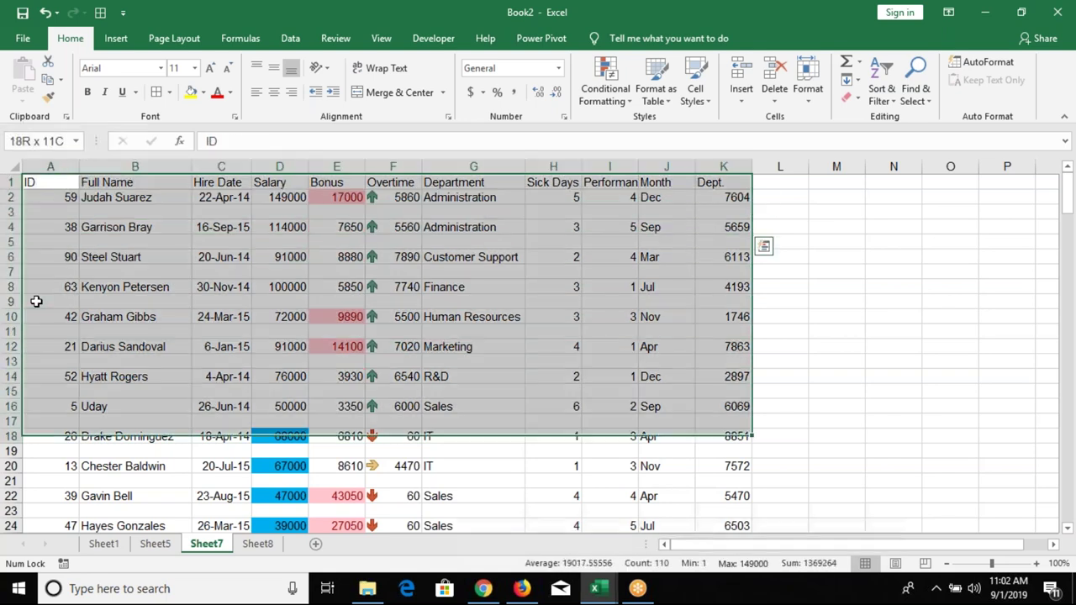
pyautogui.hotkey('ctrl', 'shift', 'Down')
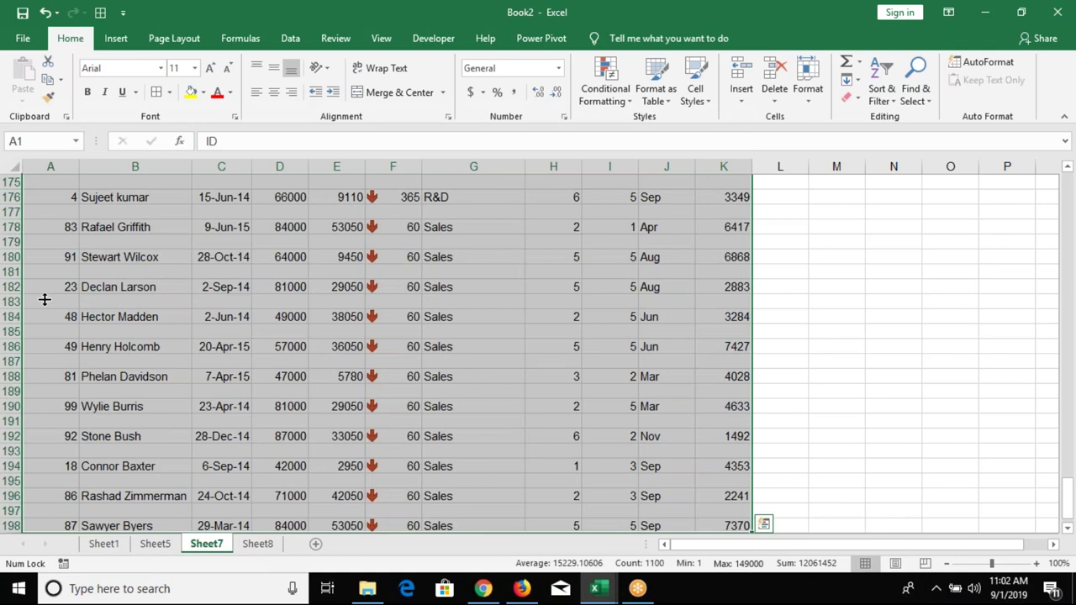
pyautogui.click(881, 80)
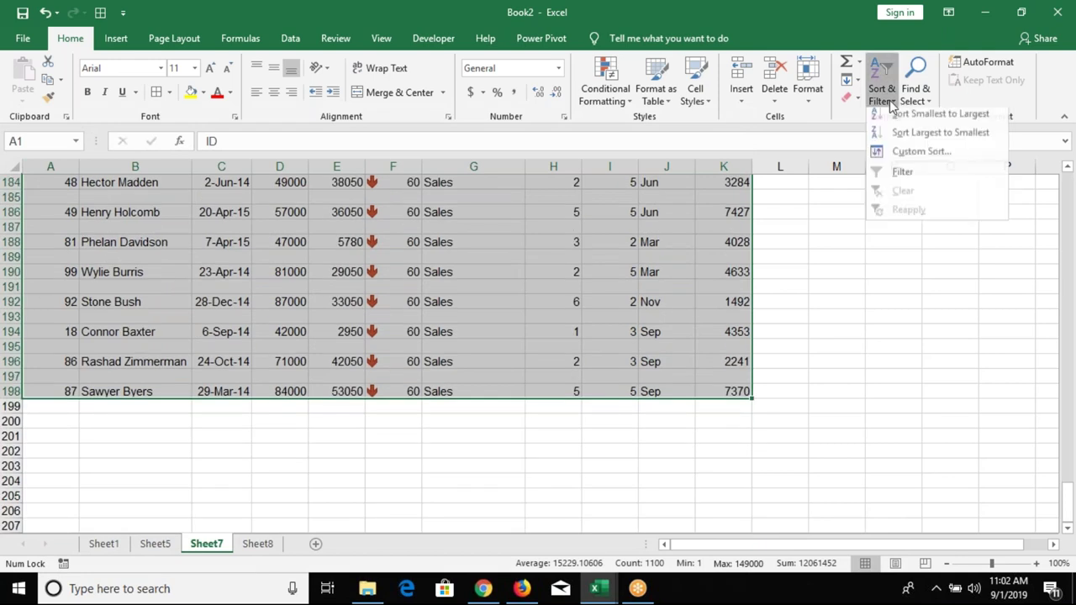
pyautogui.click(918, 156)
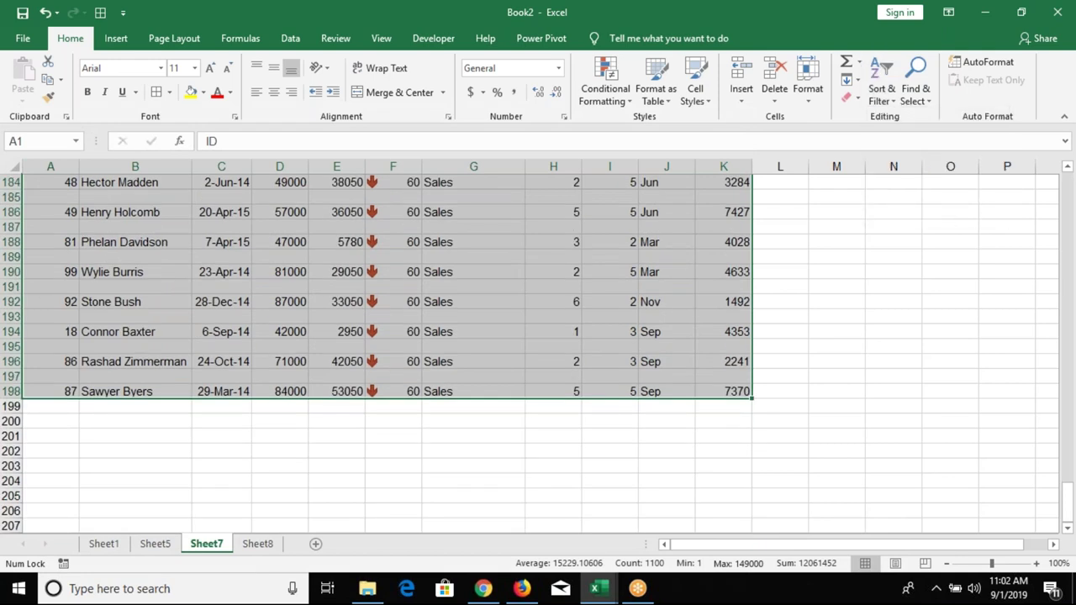
pyautogui.click(489, 320)
pyautogui.click(413, 332)
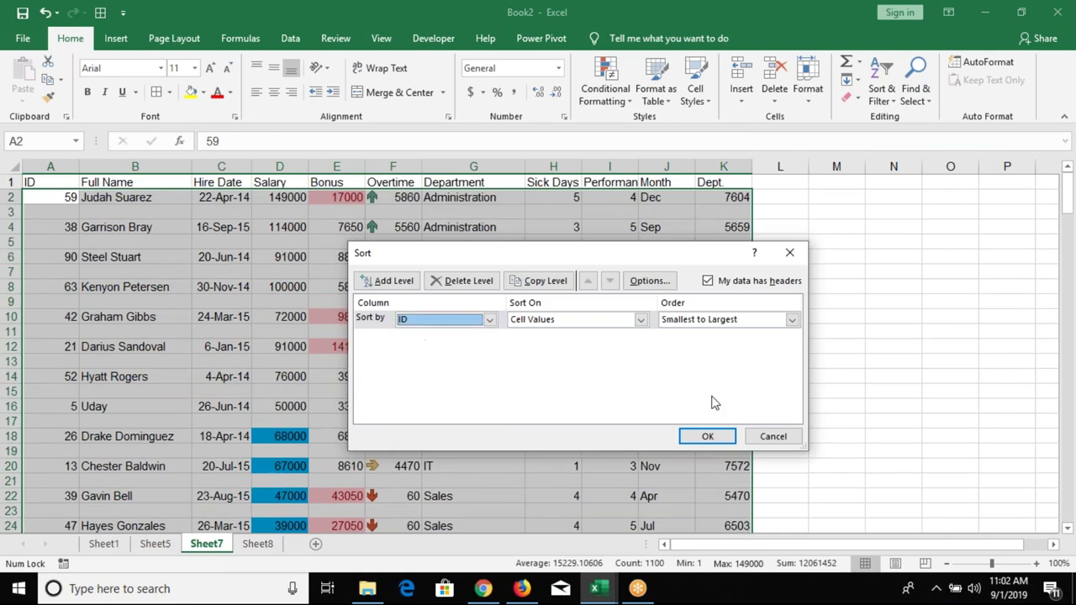
pyautogui.click(707, 437)
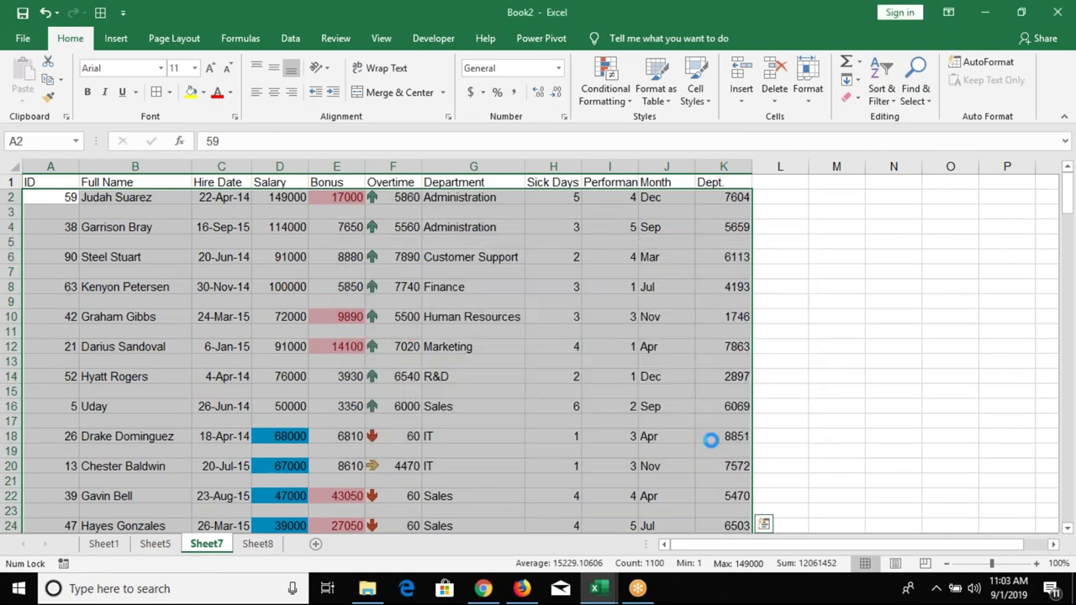
pyautogui.moveTo(1068, 202)
pyautogui.mouseDown()
pyautogui.moveTo(1066, 418)
pyautogui.moveTo(1048, 410)
pyautogui.moveTo(1019, 190)
pyautogui.moveTo(965, 227)
pyautogui.mouseUp()
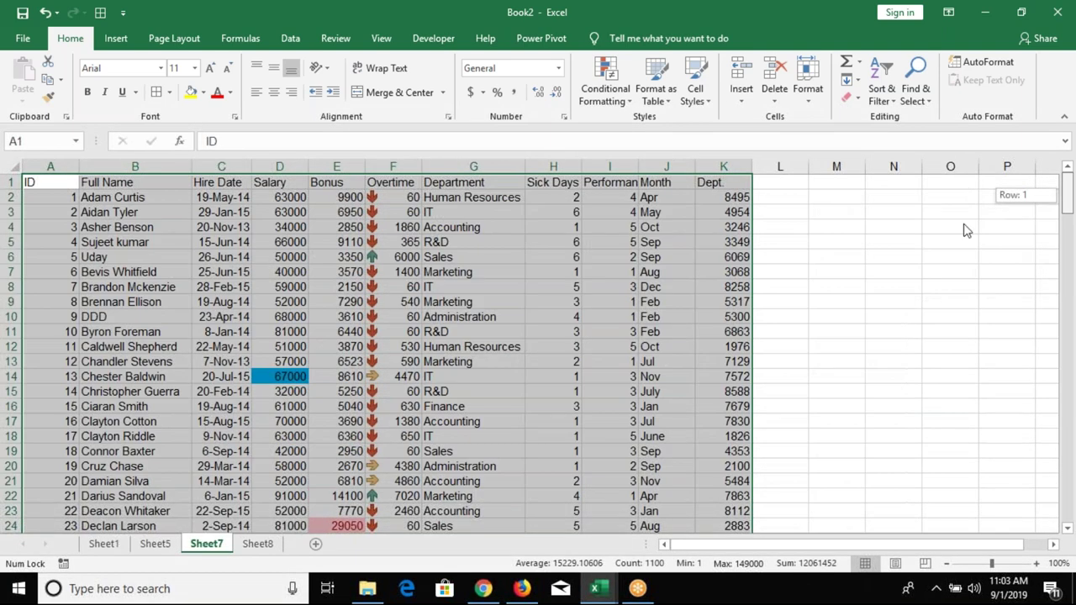
pyautogui.moveTo(965, 227); pyautogui.dragTo(963, 228)
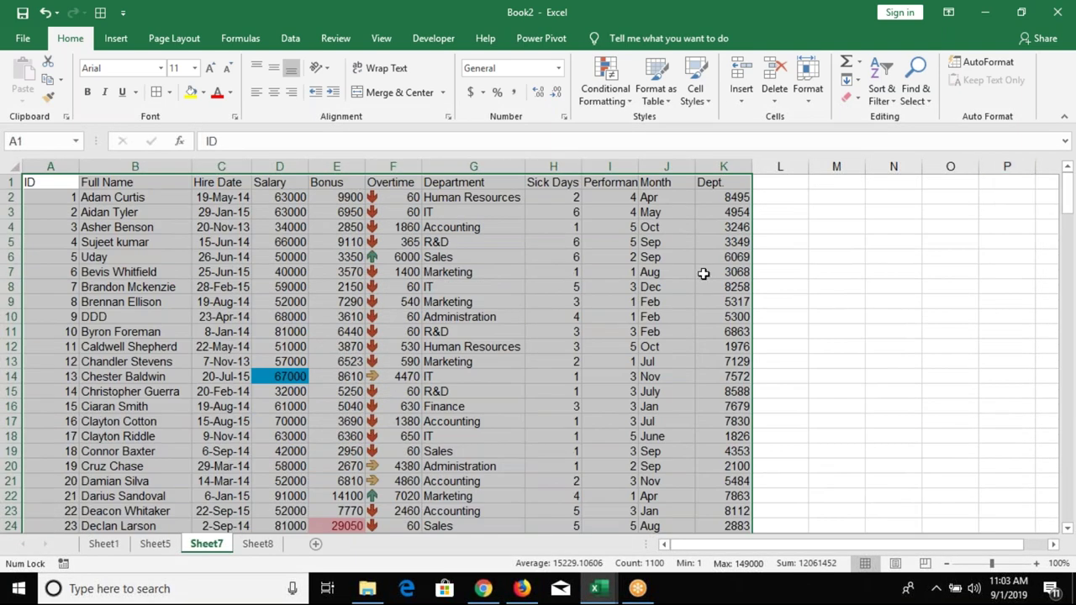
pyautogui.click(703, 274)
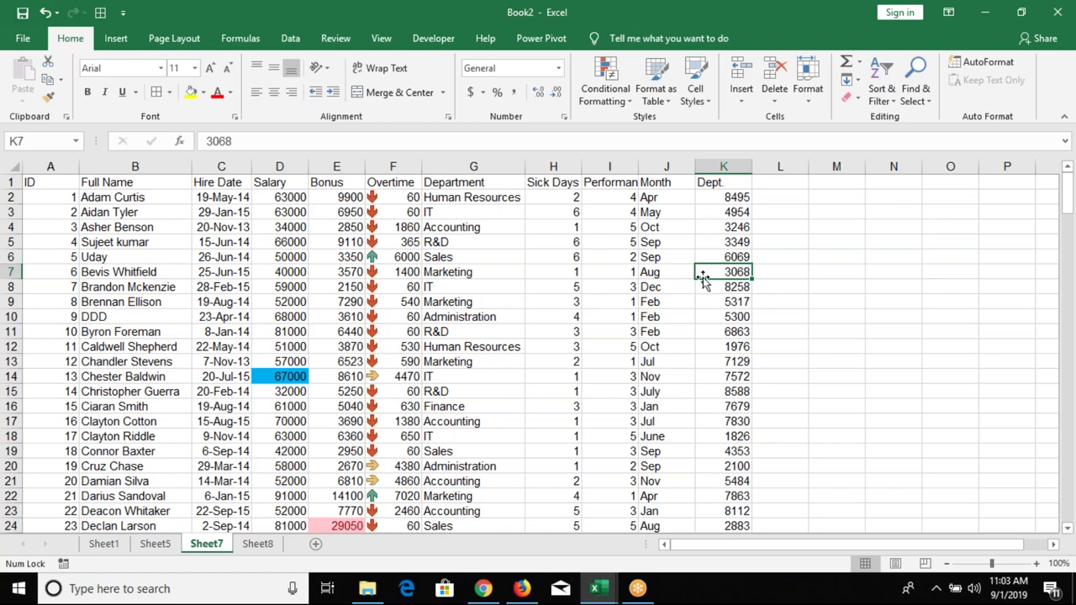
# Add AutoFilter arrows to the table's header row with Ctrl+Shift+L from the ID cell.
pyautogui.click(683, 199)
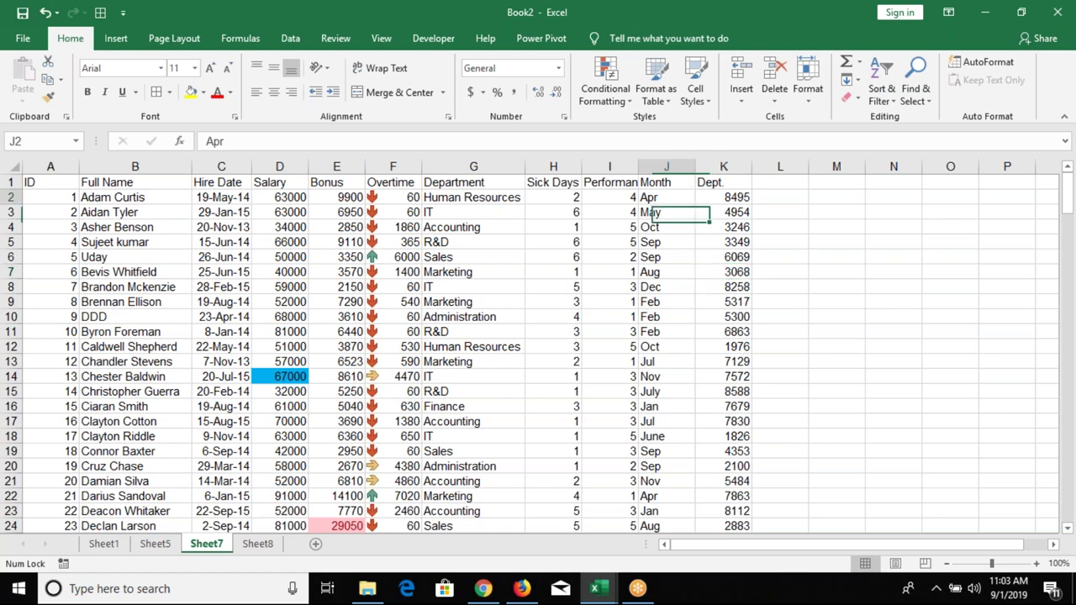
pyautogui.click(882, 91)
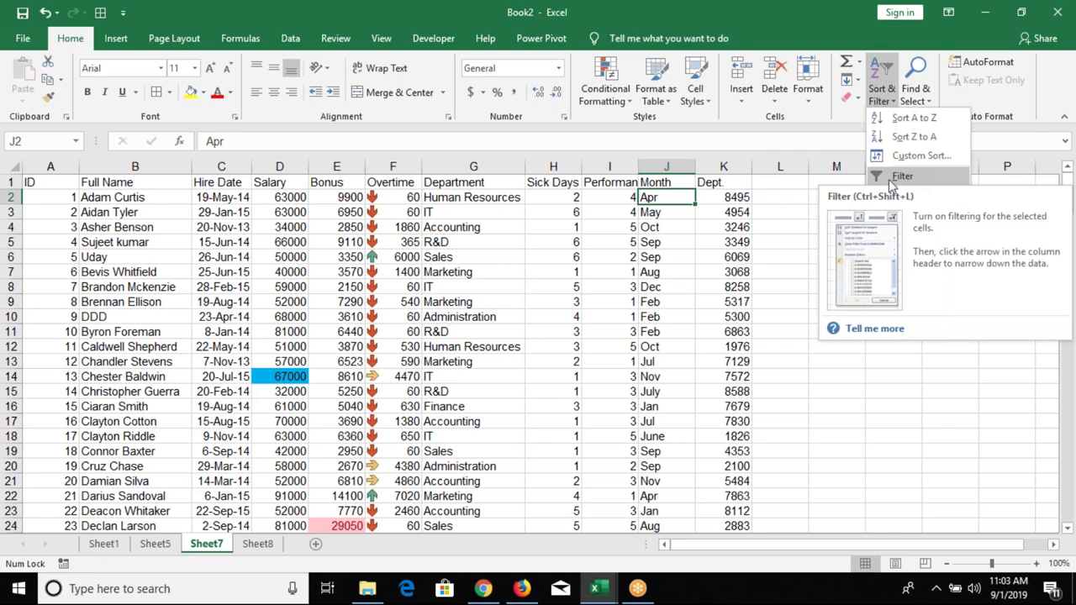
pyautogui.click(501, 295)
pyautogui.click(65, 182)
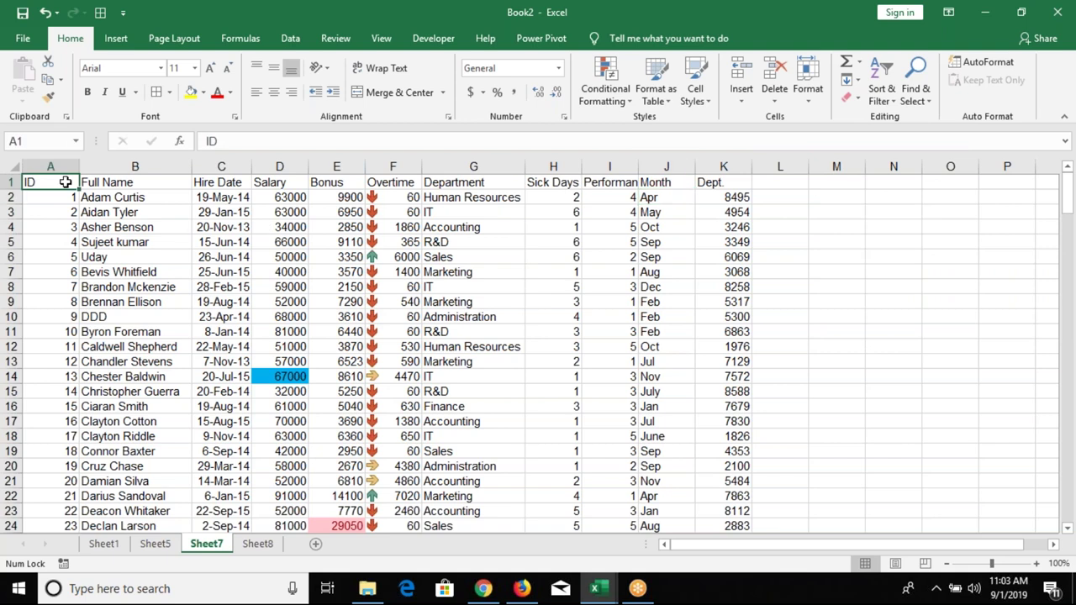
pyautogui.hotkey('ctrl', 'shift', 'l')
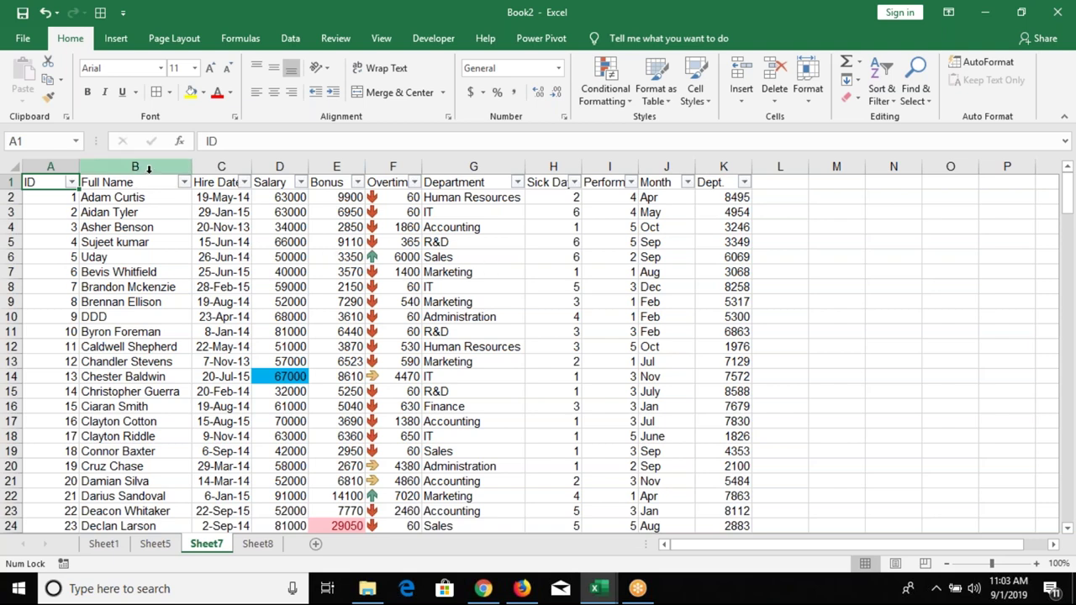
pyautogui.click(148, 169)
pyautogui.click(148, 242)
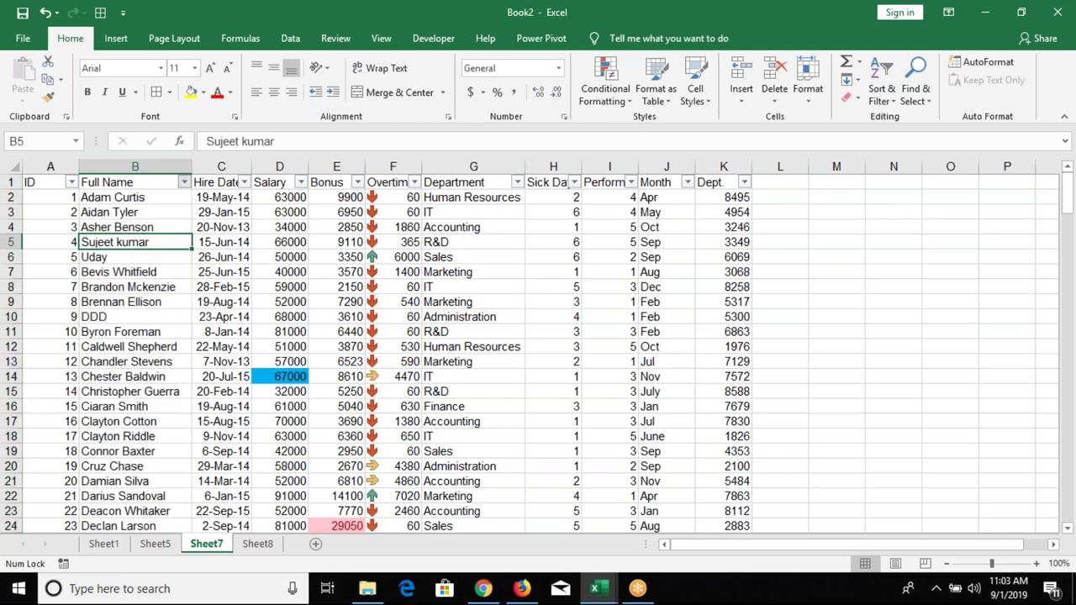
pyautogui.click(184, 182)
pyautogui.moveTo(118, 304)
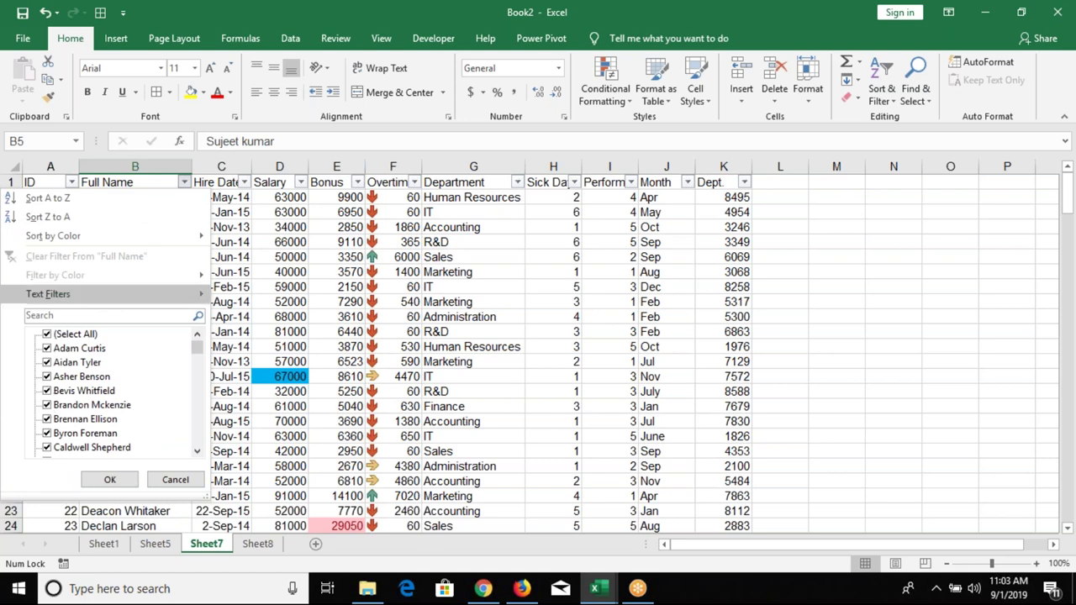
pyautogui.moveTo(206, 296)
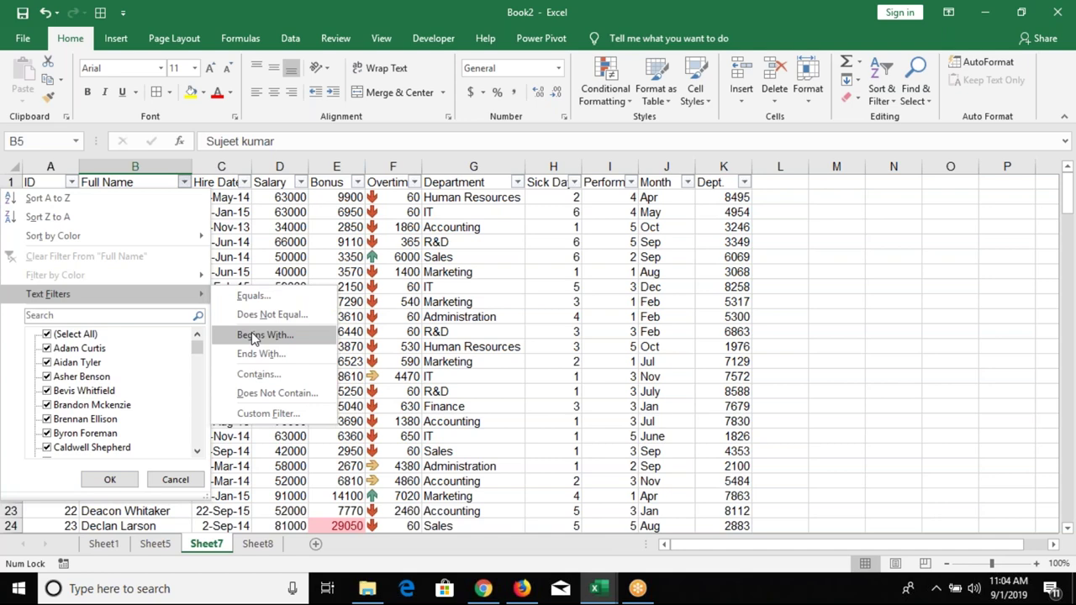
pyautogui.click(252, 335)
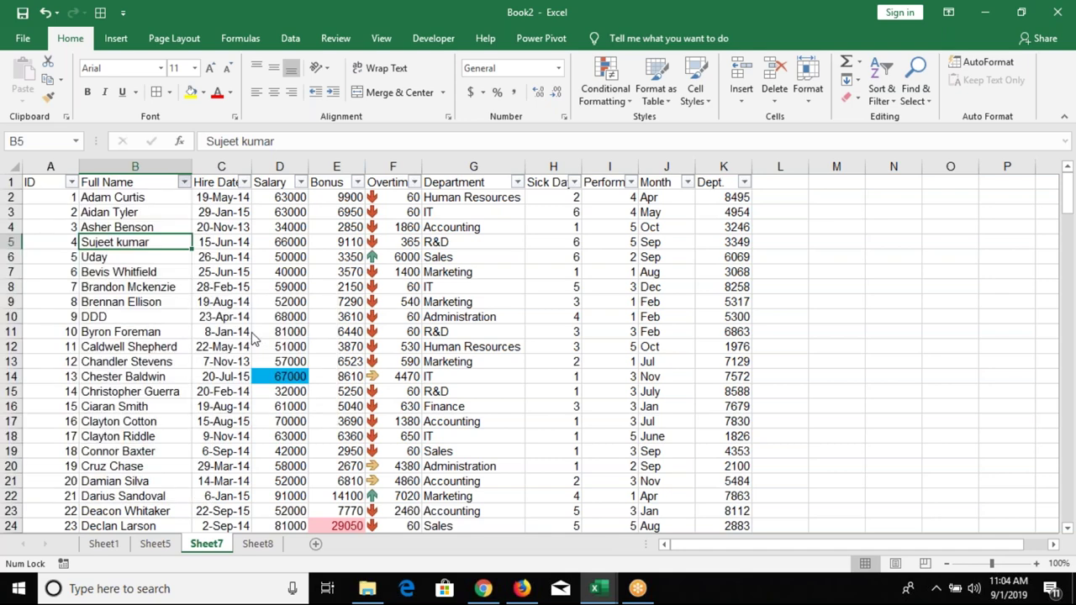
pyautogui.write('d')
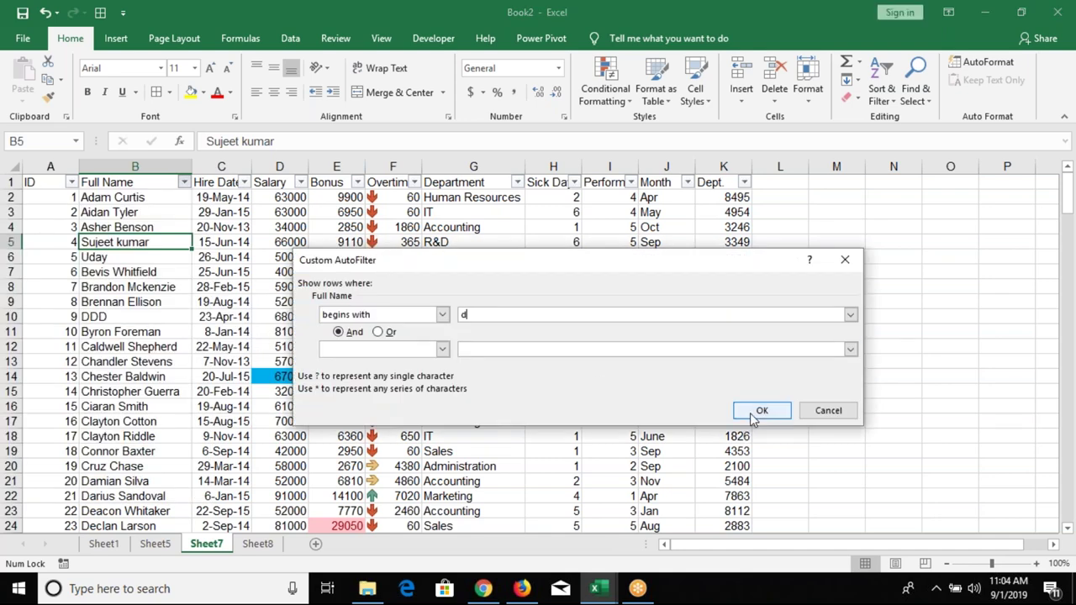
pyautogui.click(759, 411)
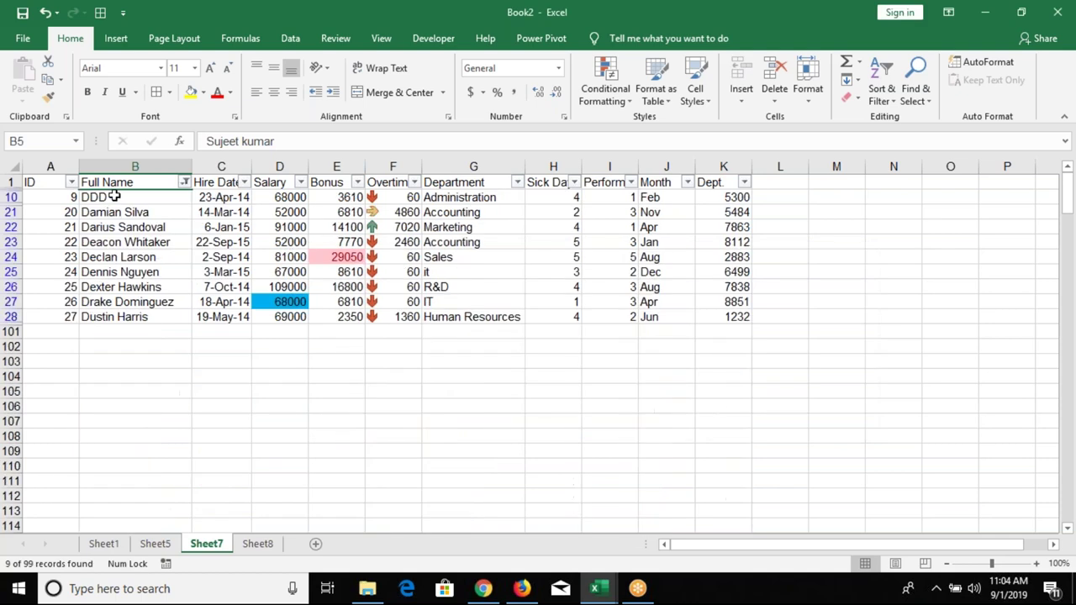
pyautogui.moveTo(113, 196); pyautogui.dragTo(116, 317)
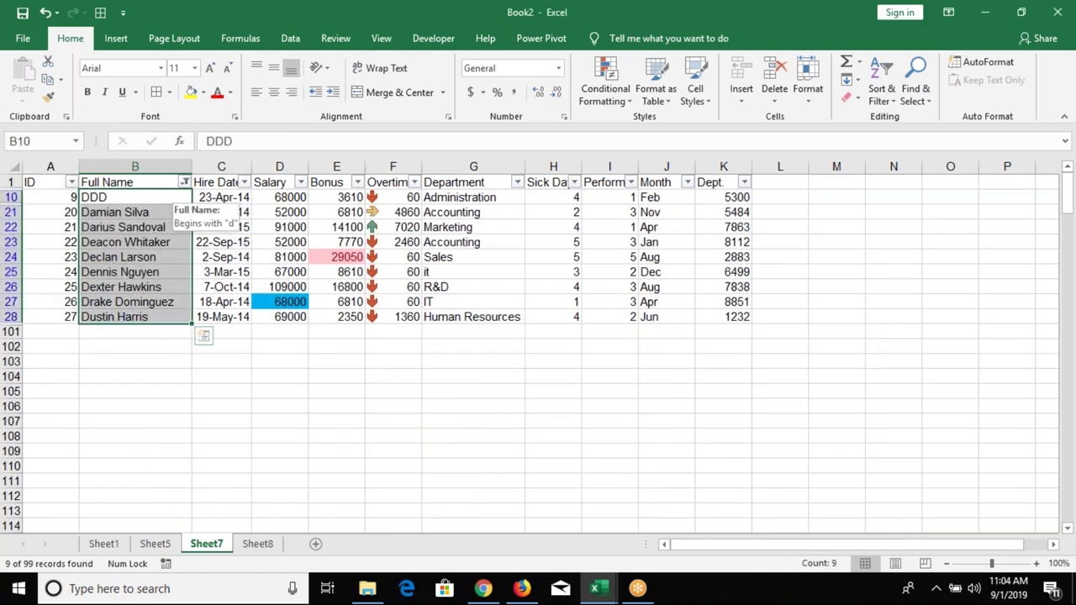
pyautogui.click(181, 183)
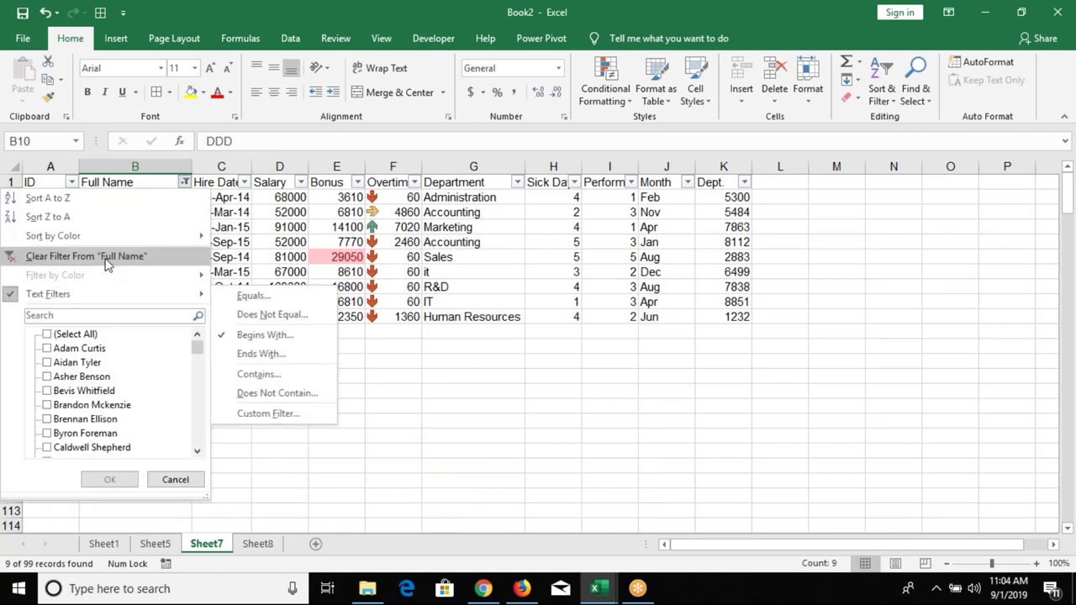
pyautogui.click(108, 255)
pyautogui.click(137, 193)
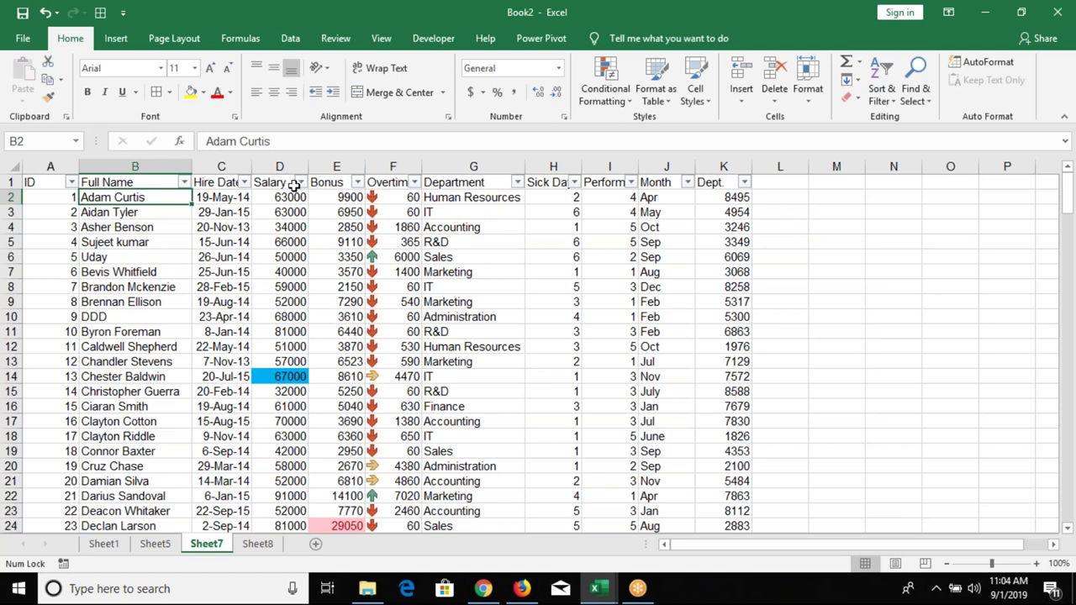
pyautogui.click(300, 183)
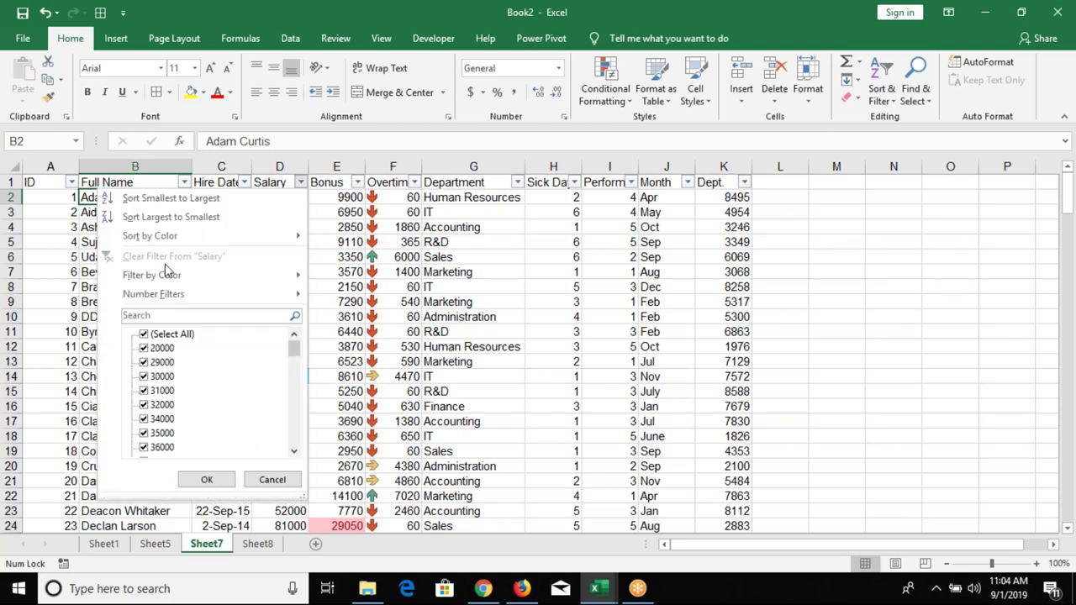
pyautogui.moveTo(249, 280)
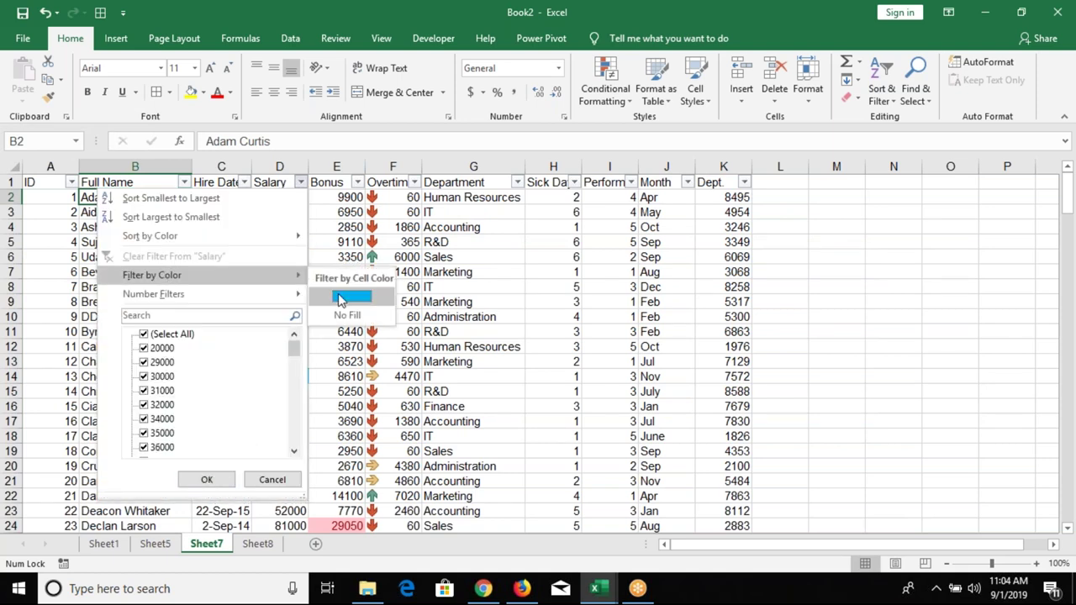
pyautogui.click(340, 298)
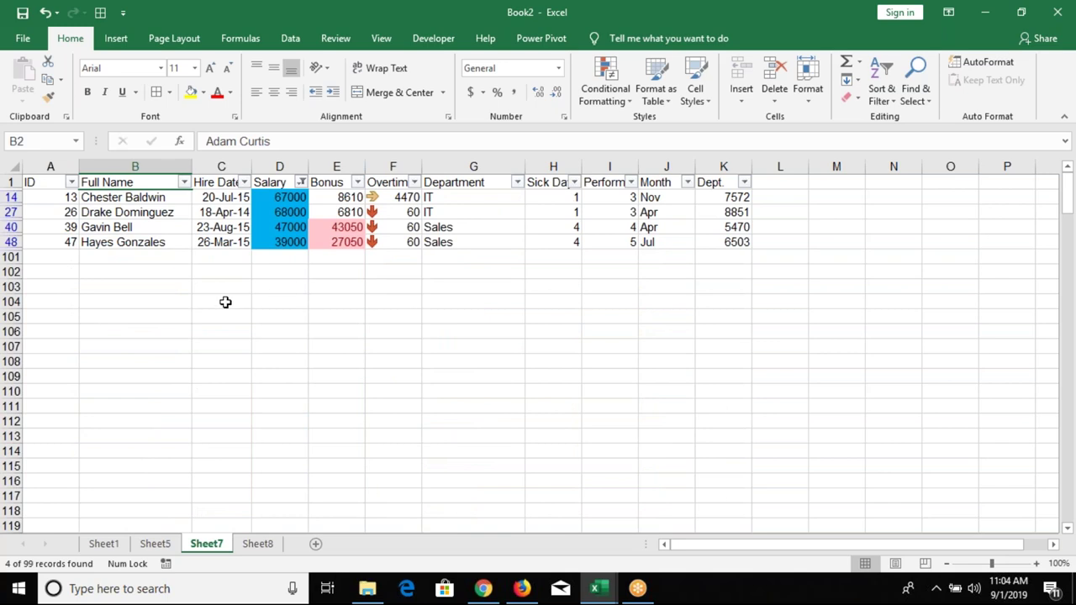
pyautogui.hotkey('ctrl', 'z')
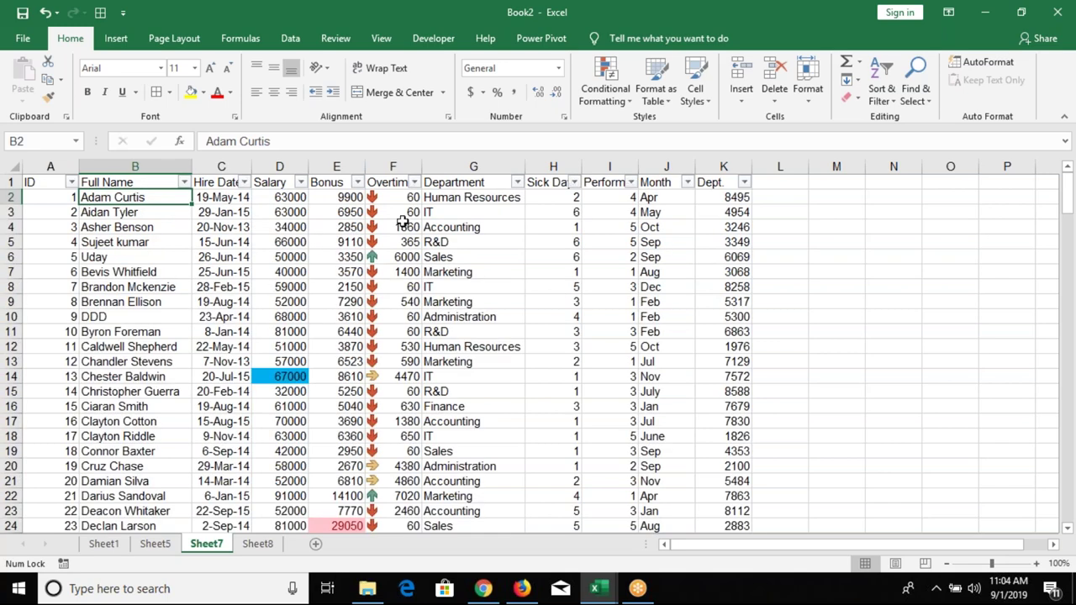
pyautogui.click(387, 183)
pyautogui.click(414, 182)
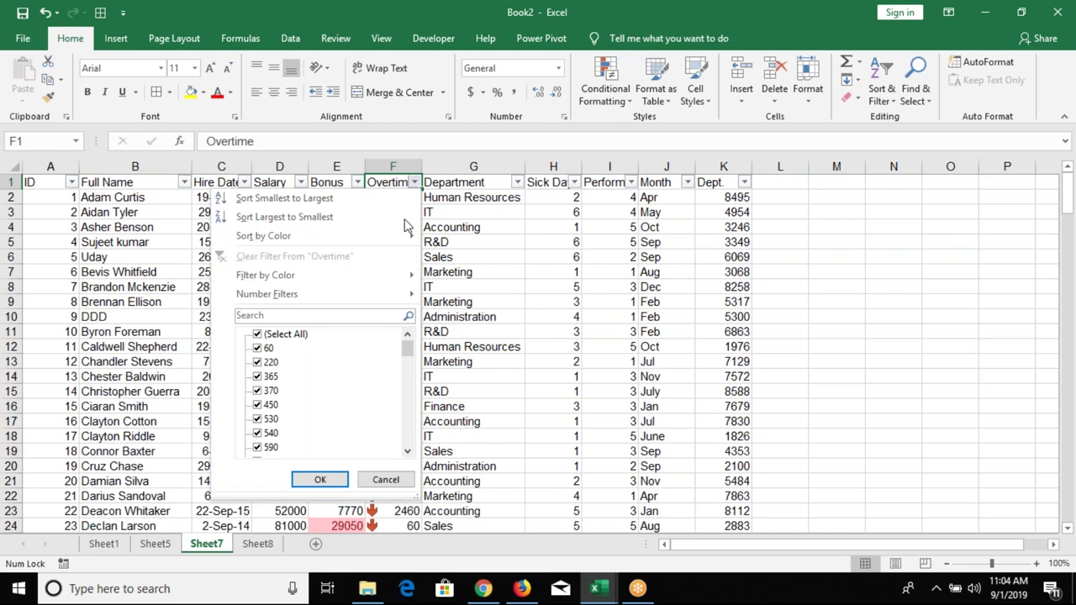
pyautogui.moveTo(395, 275)
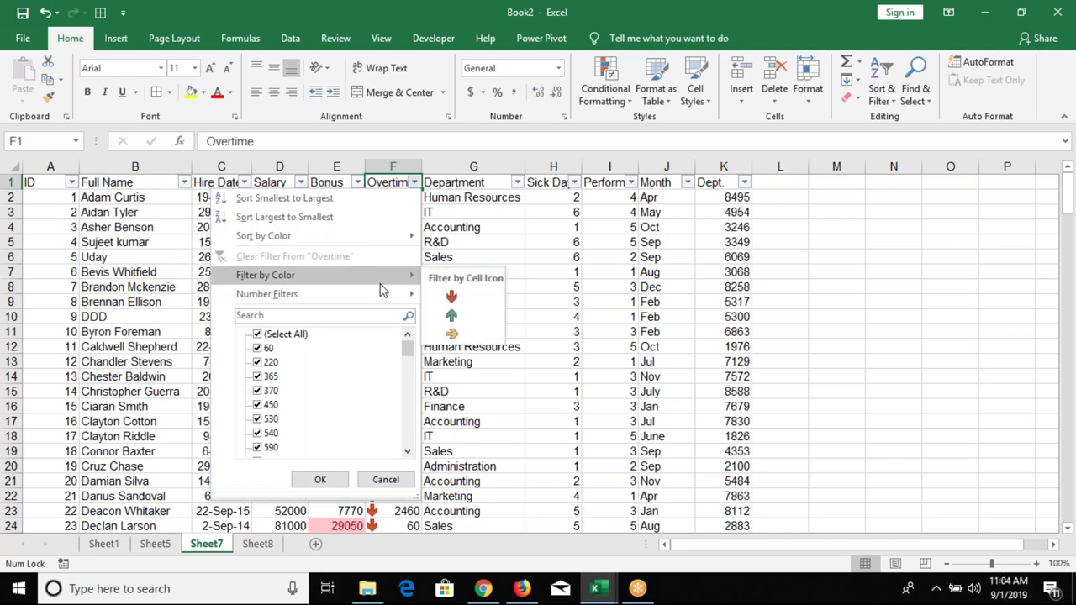
pyautogui.click(453, 301)
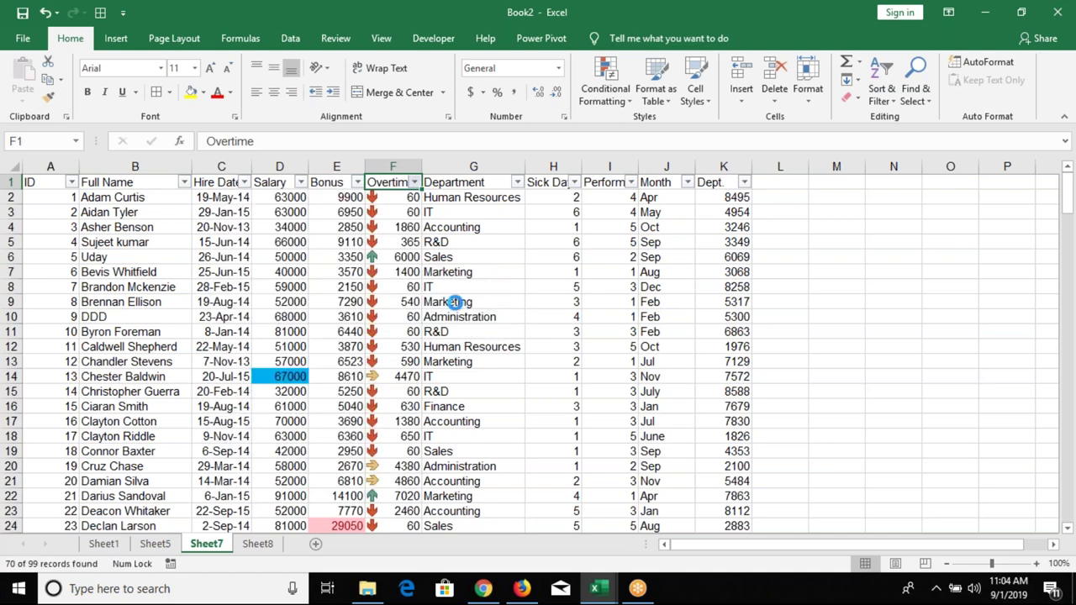
pyautogui.hotkey('ctrl', 'z')
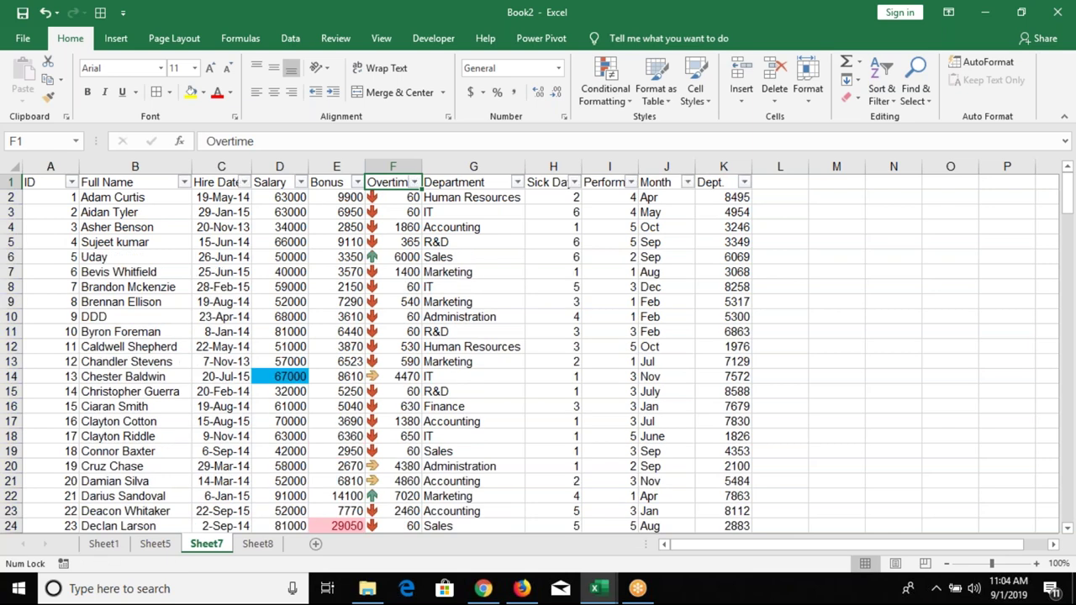
pyautogui.click(135, 208)
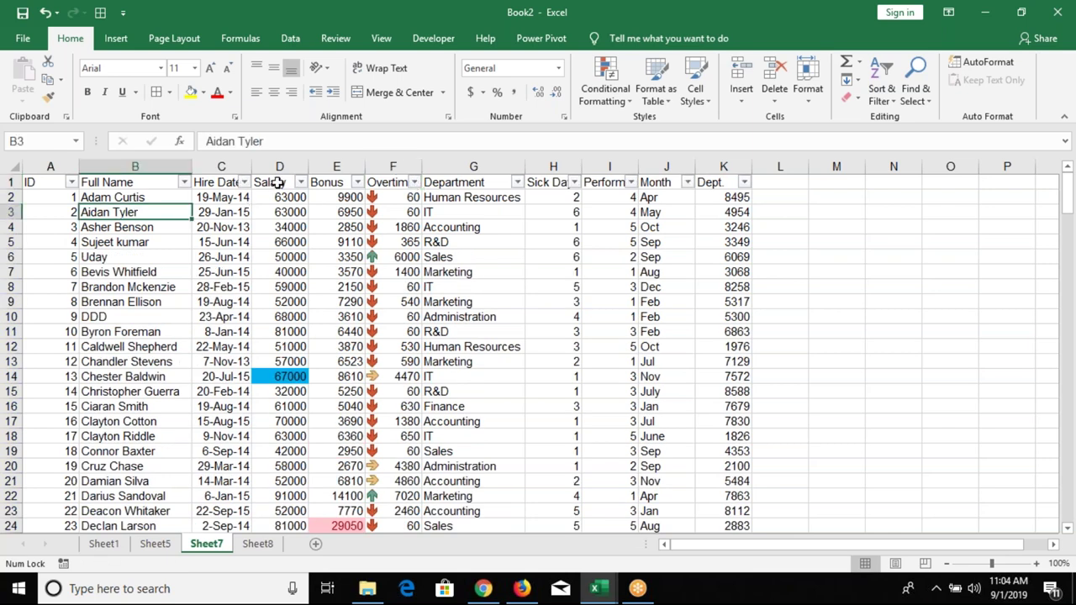
# Start a custom Salary number filter with the first condition 'is greater than' 80000.
pyautogui.click(277, 183)
pyautogui.click(300, 183)
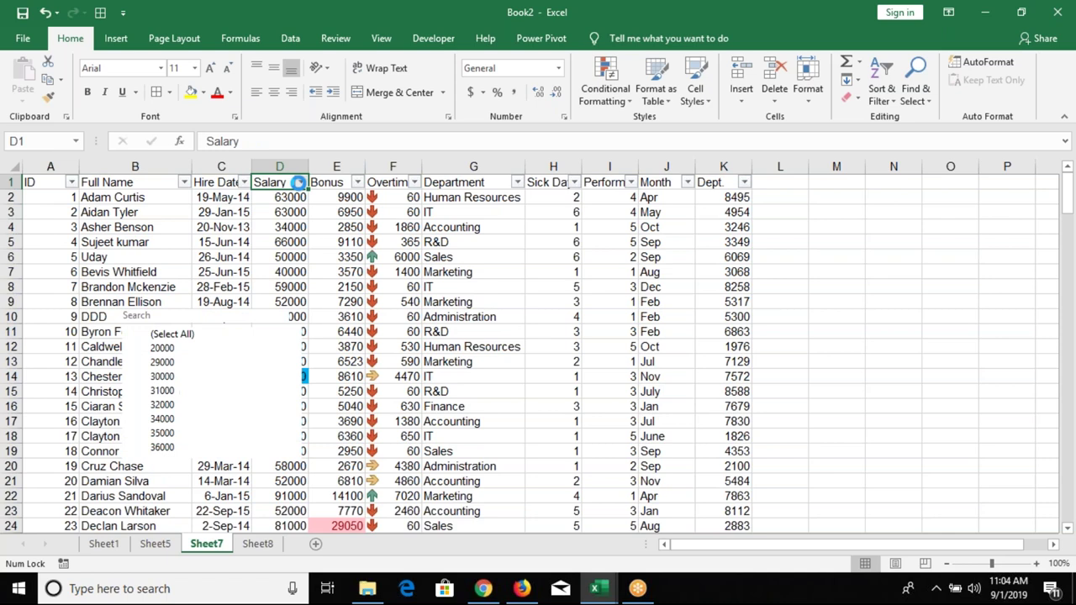
pyautogui.moveTo(243, 293)
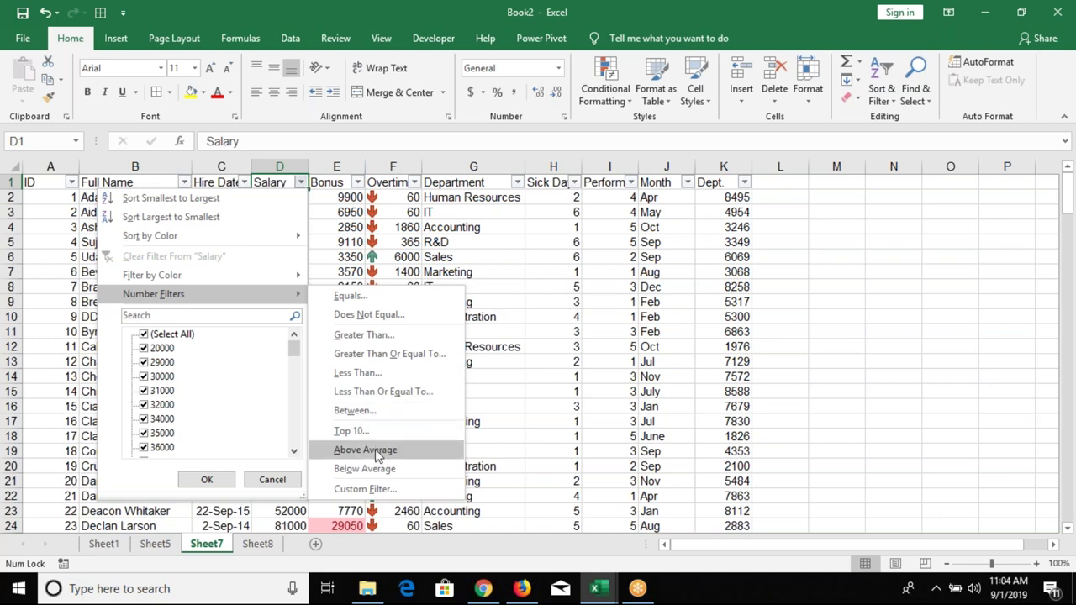
pyautogui.click(365, 491)
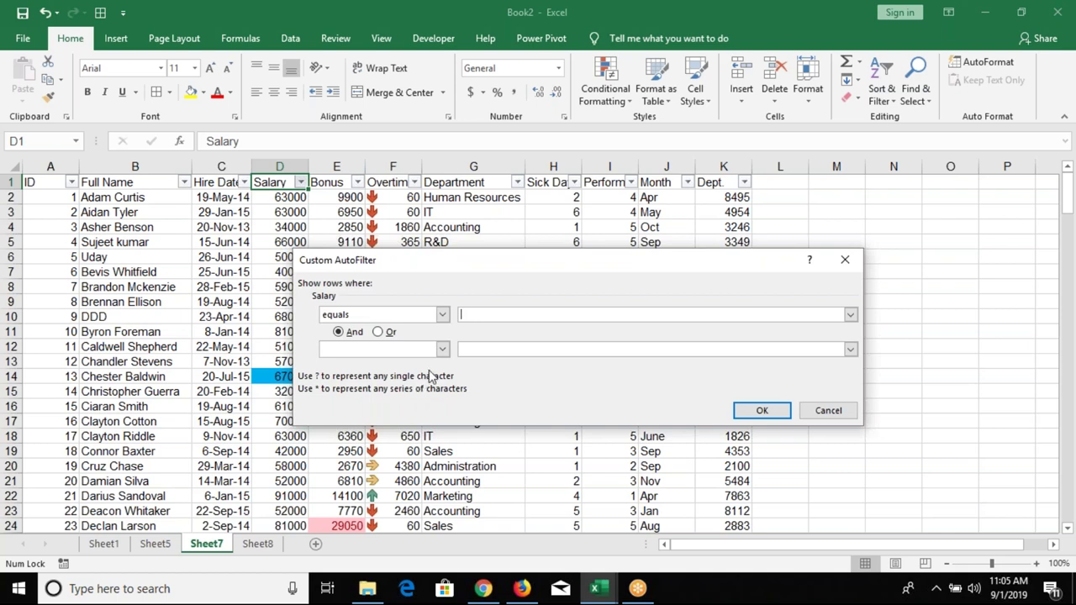
pyautogui.click(442, 318)
pyautogui.click(443, 319)
pyautogui.click(442, 318)
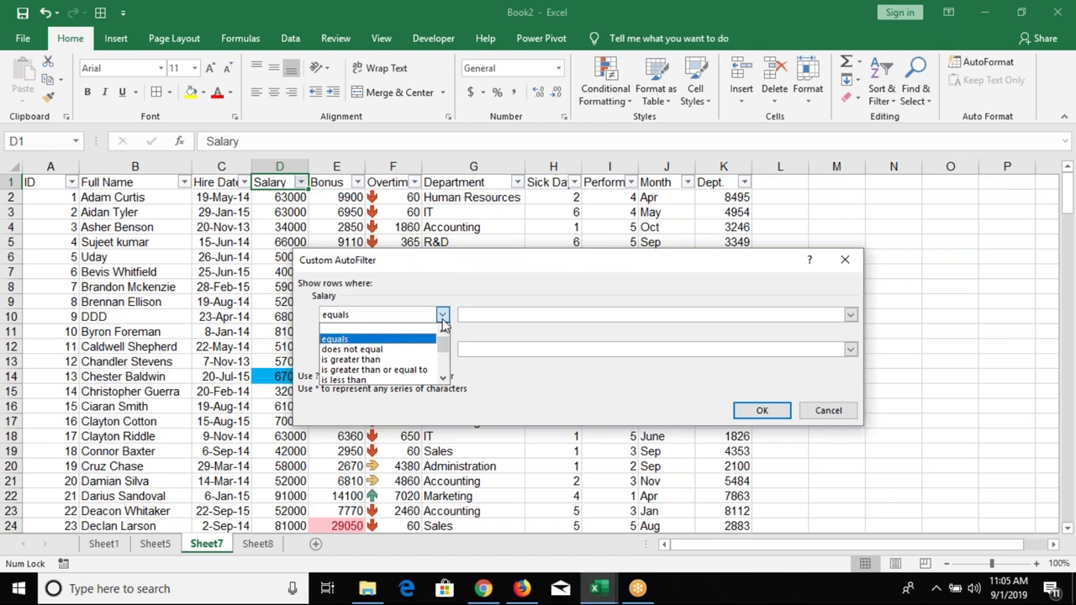
pyautogui.click(411, 360)
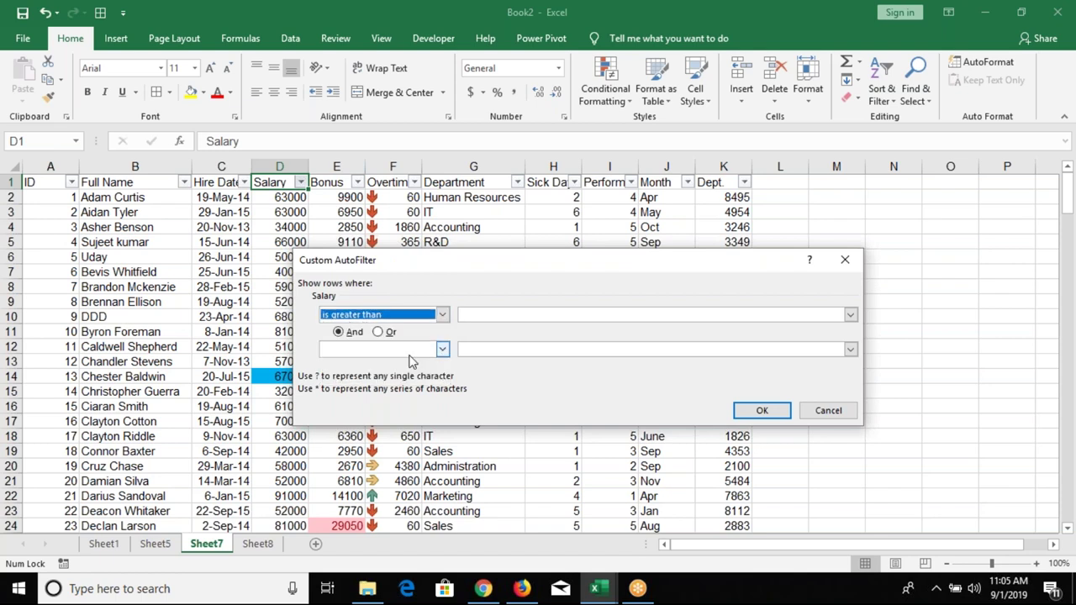
pyautogui.click(488, 315)
pyautogui.write('8000')
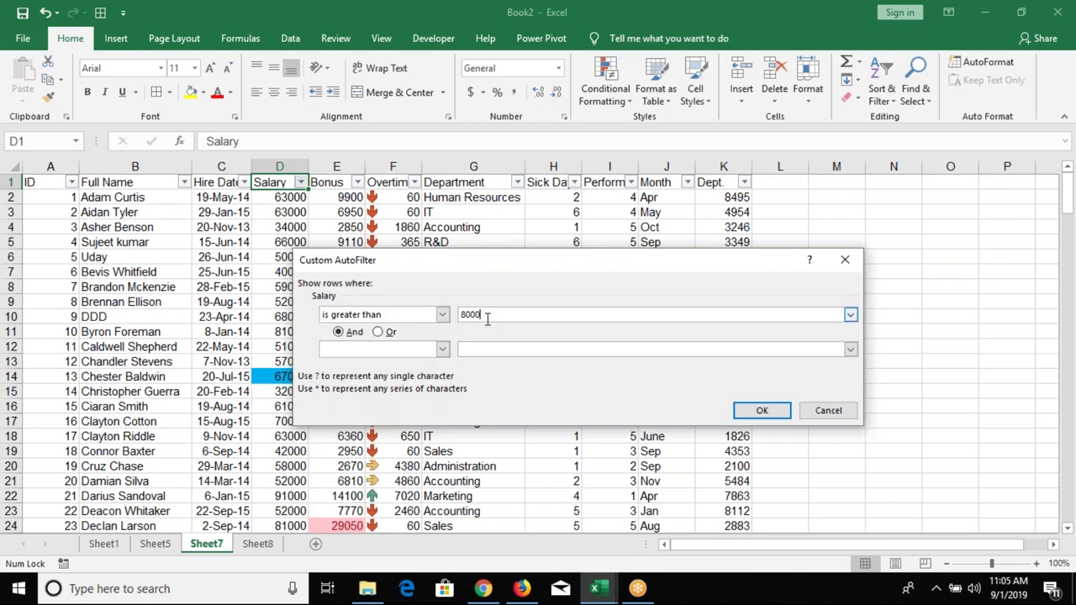
pyautogui.write('0')
# Add a second condition 'is less than' 35000 joined with And, and apply it.
pyautogui.click(378, 351)
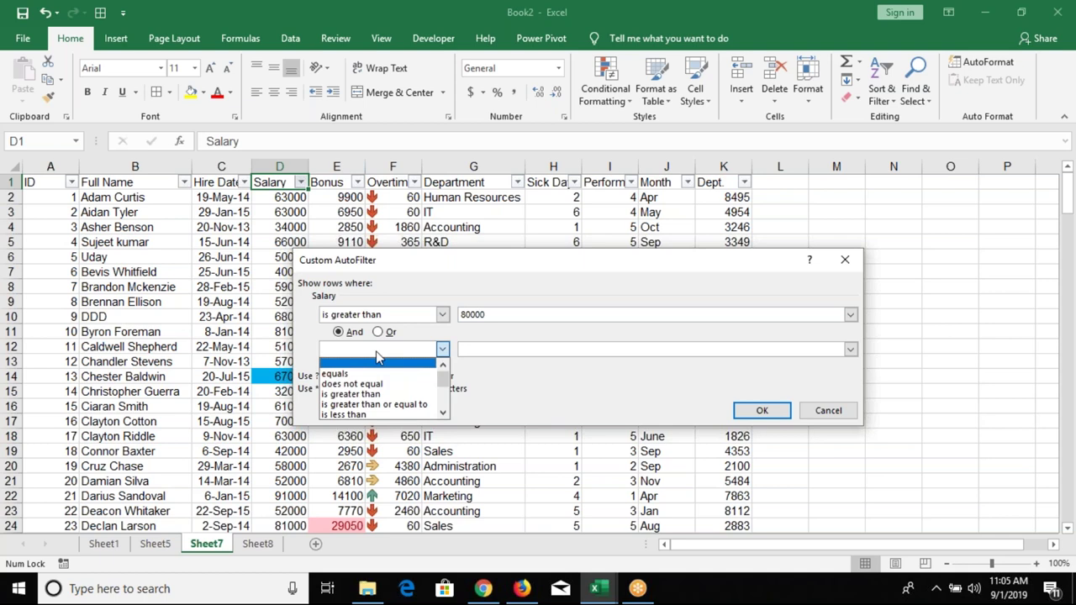
pyautogui.click(377, 352)
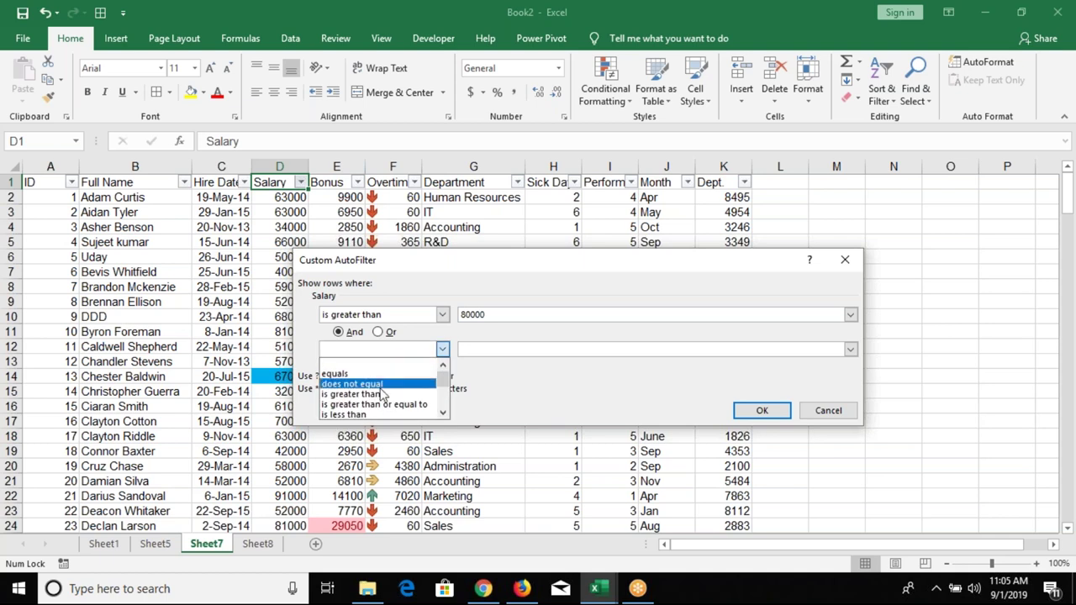
pyautogui.click(383, 415)
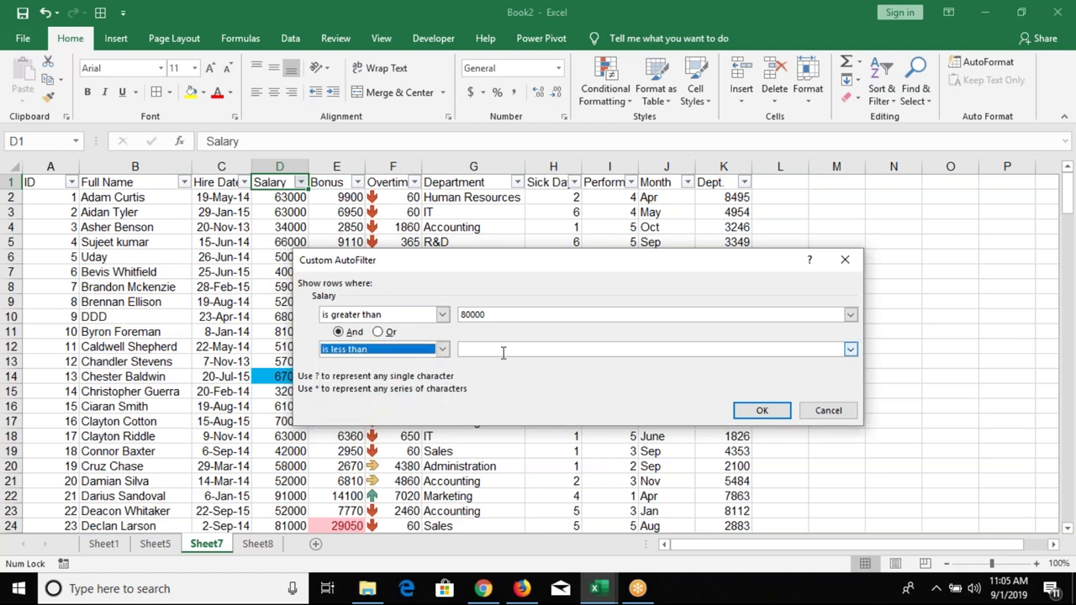
pyautogui.click(503, 352)
pyautogui.write('35000')
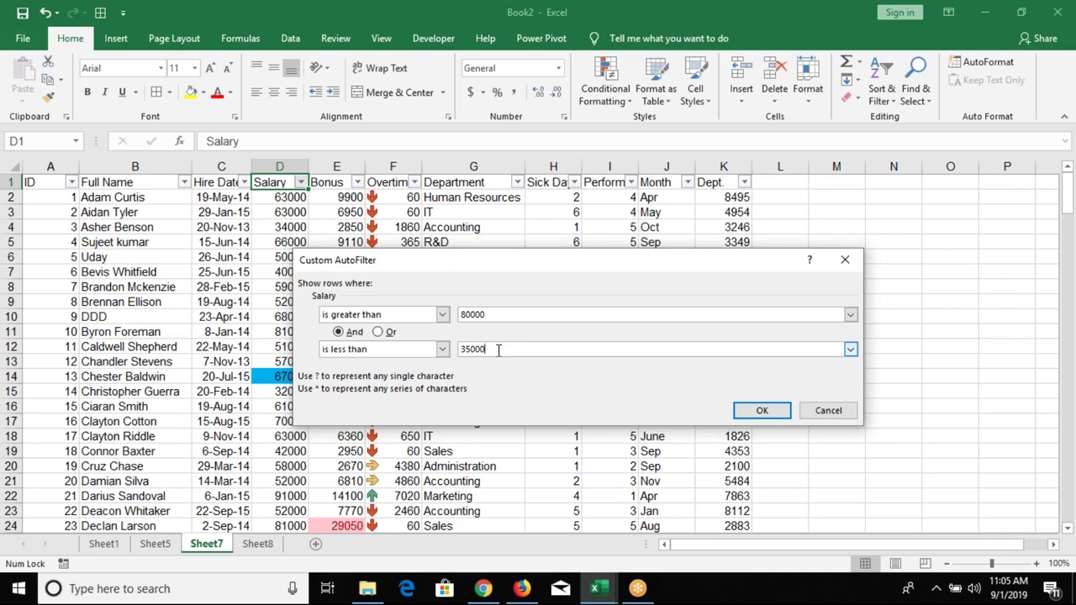
pyautogui.click(355, 332)
pyautogui.click(762, 410)
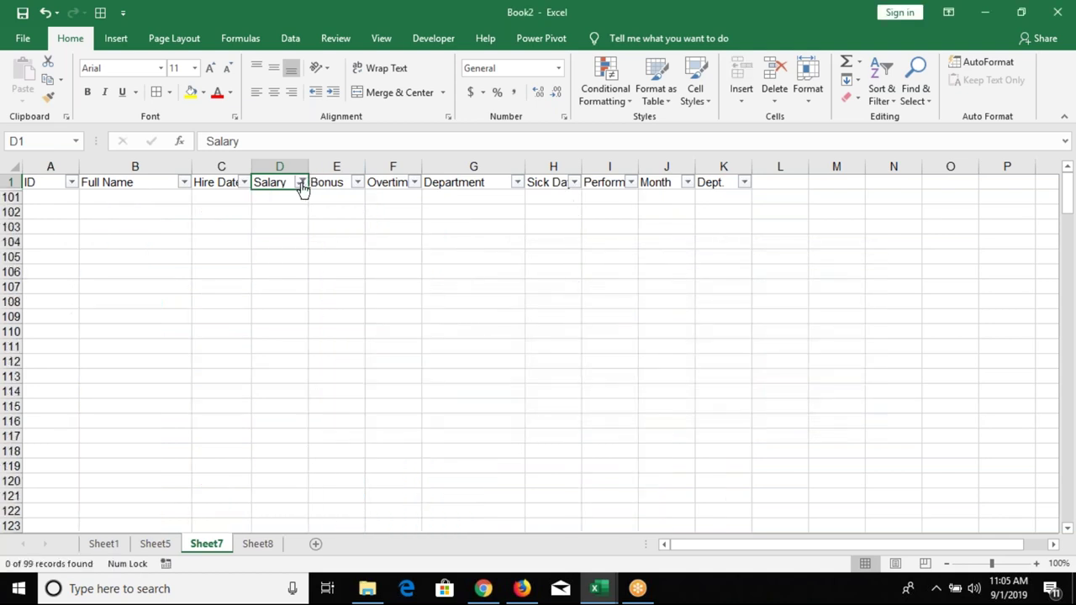
# Switch the Salary custom filter to join its two conditions with Or, showing 32 records.
pyautogui.click(300, 182)
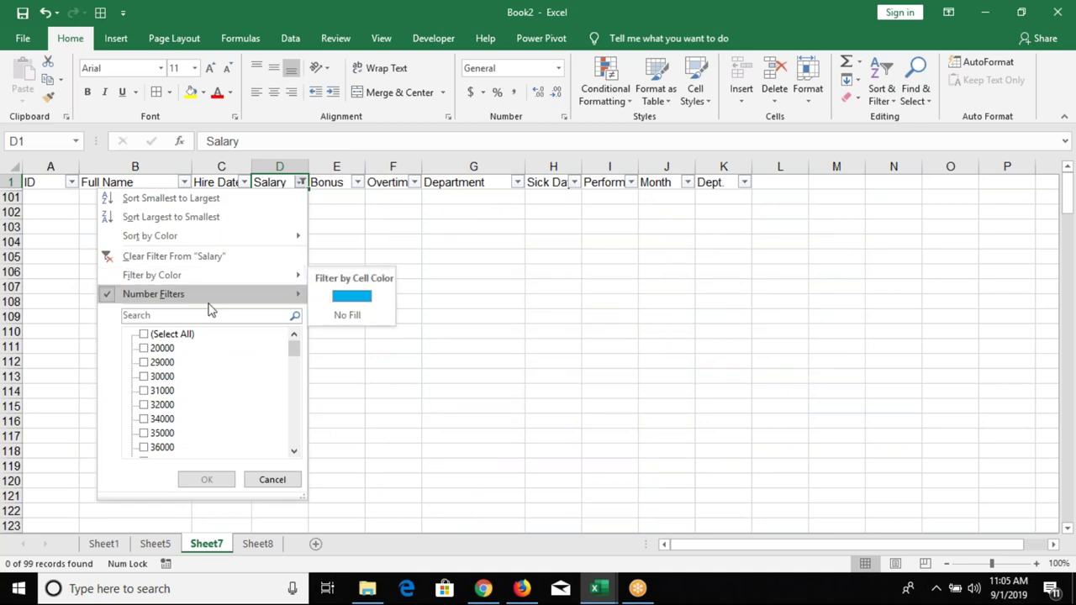
pyautogui.moveTo(209, 300)
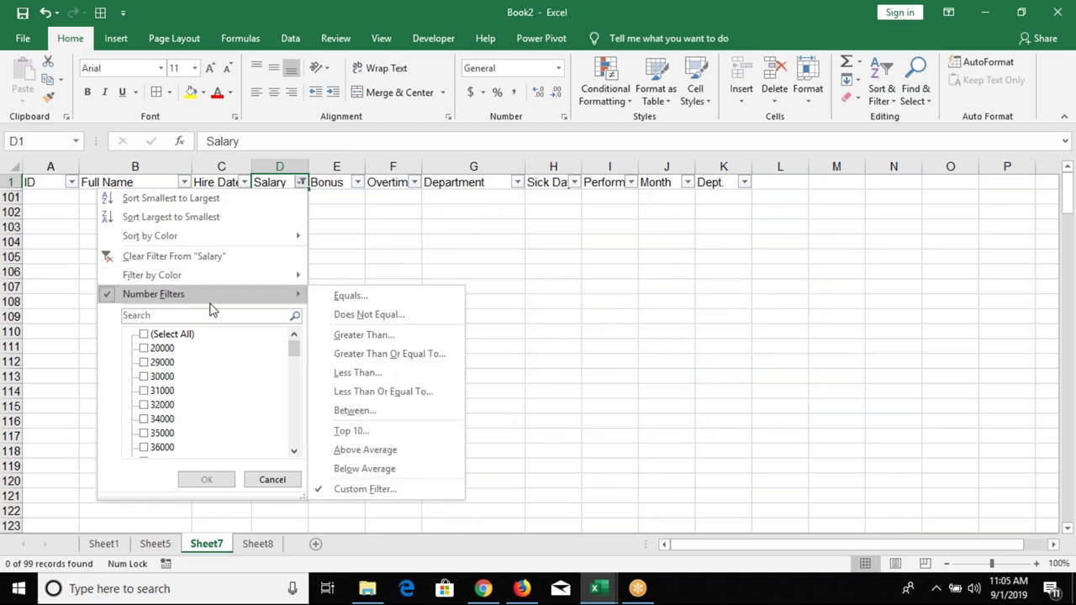
pyautogui.click(374, 489)
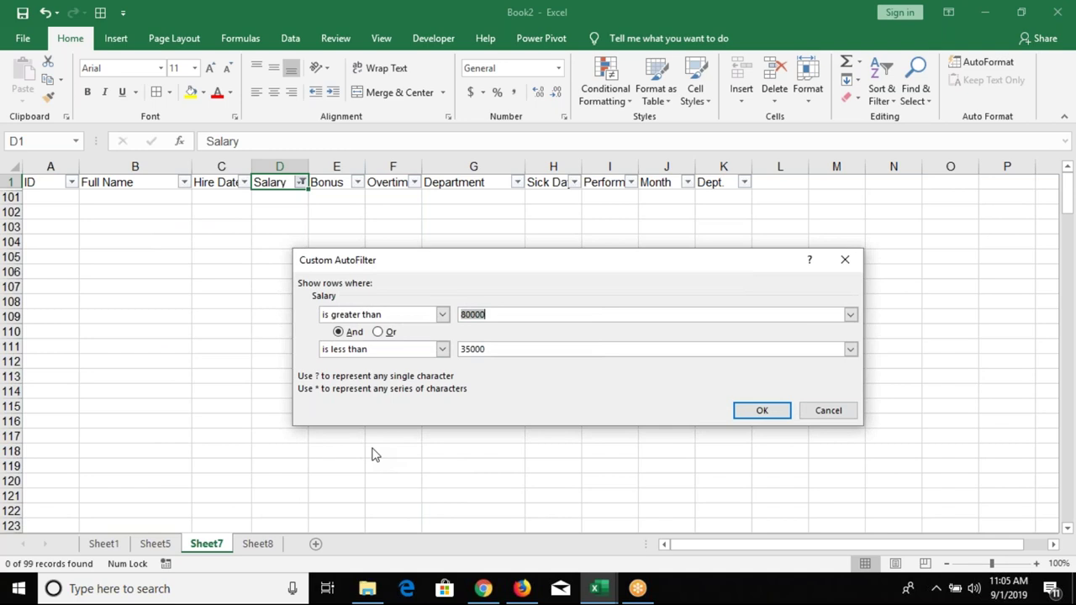
pyautogui.click(378, 333)
pyautogui.click(757, 414)
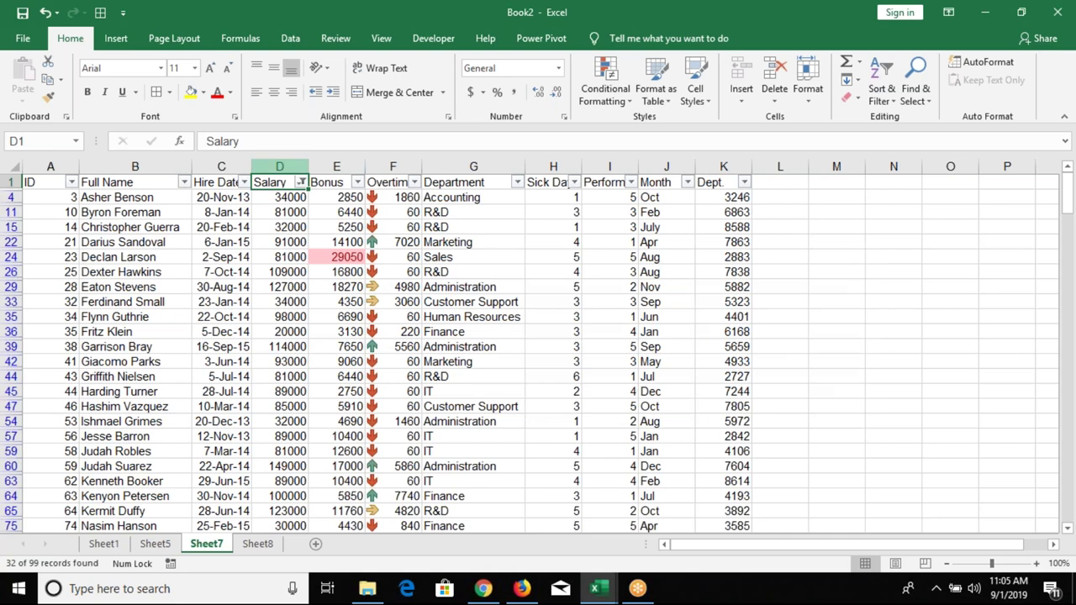
pyautogui.click(300, 181)
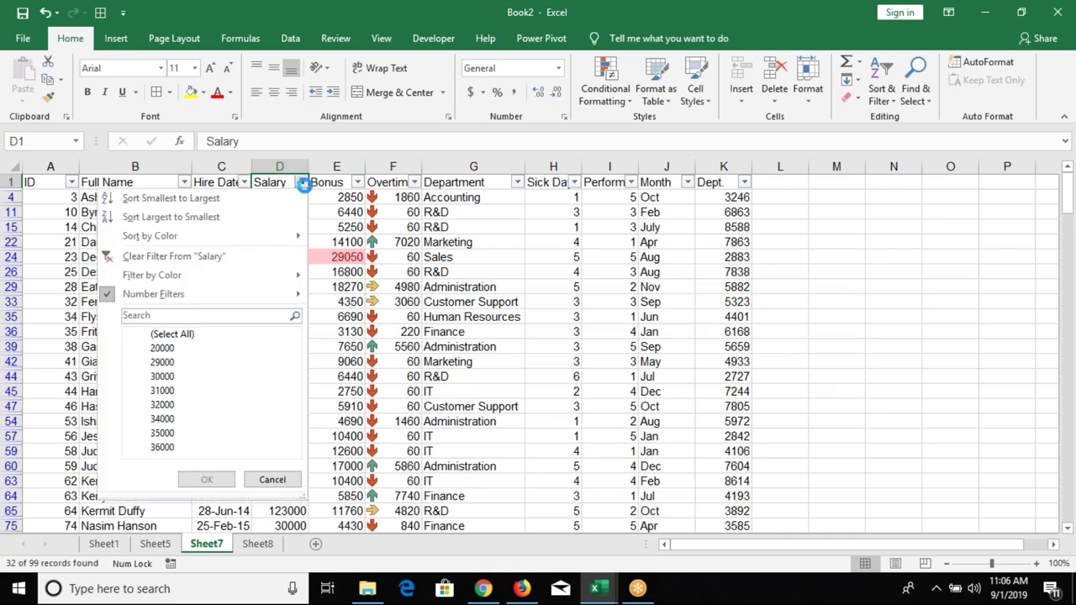
# Apply a Top 10 Salary filter showing the 10 highest salaries.
pyautogui.moveTo(274, 298)
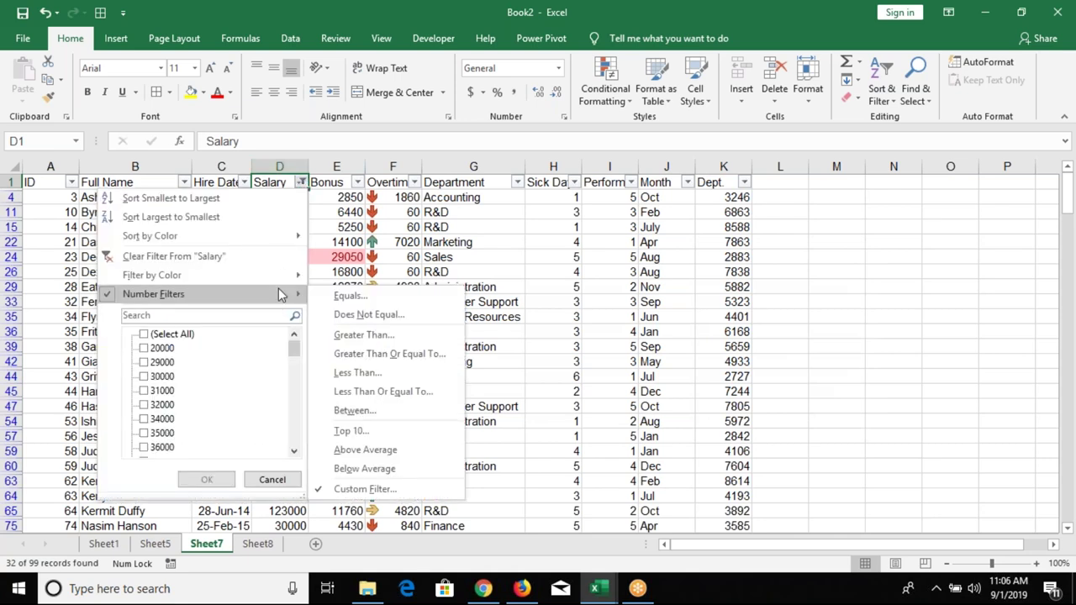
pyautogui.click(380, 434)
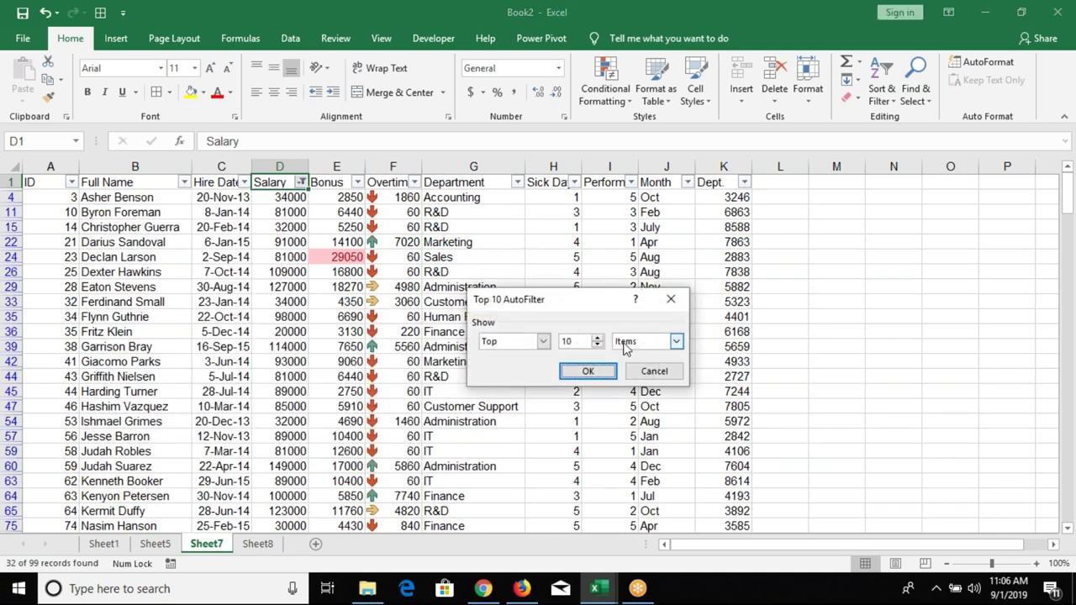
pyautogui.click(544, 341)
pyautogui.click(504, 356)
pyautogui.click(588, 371)
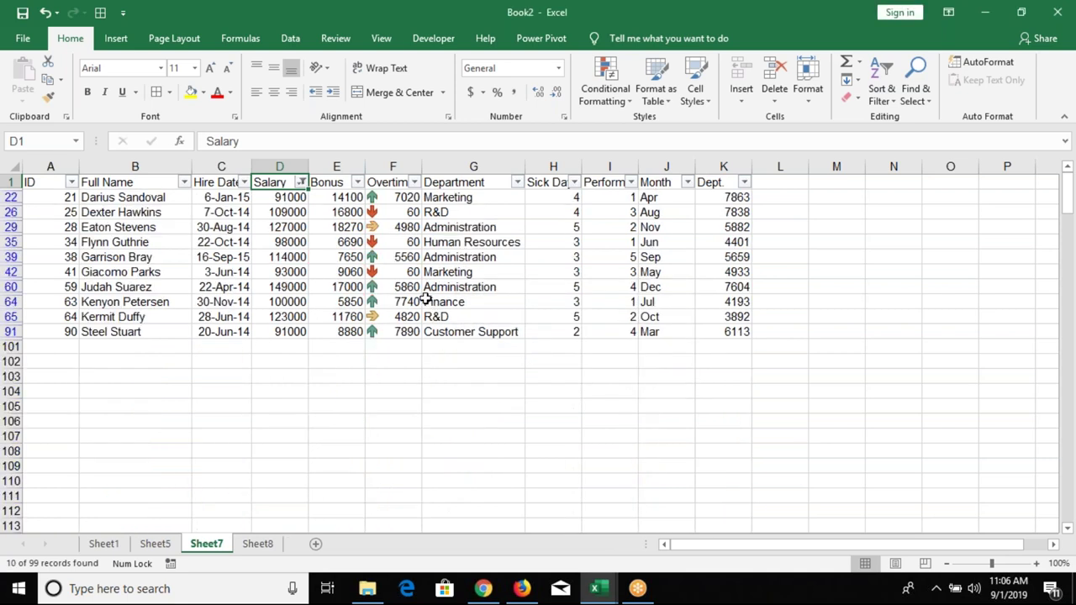
# Undo the Top 10 filter and toggle AutoFilter off and on so all rows show.
pyautogui.hotkey('ctrl', 'z')
pyautogui.hotkey('ctrl', 'shift', 'l')
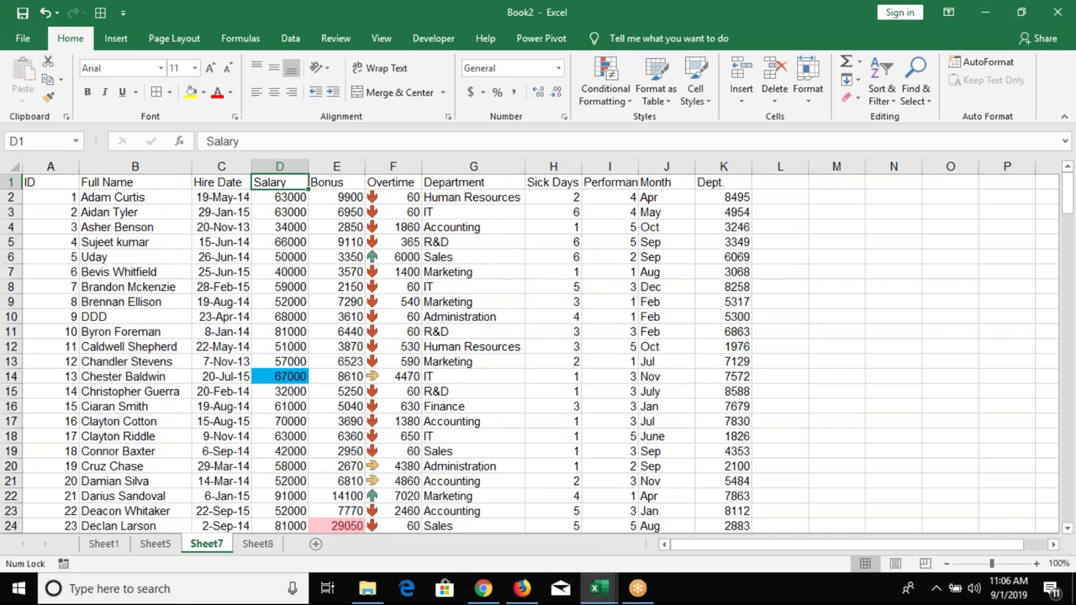
pyautogui.hotkey('ctrl', 'shift', 'l')
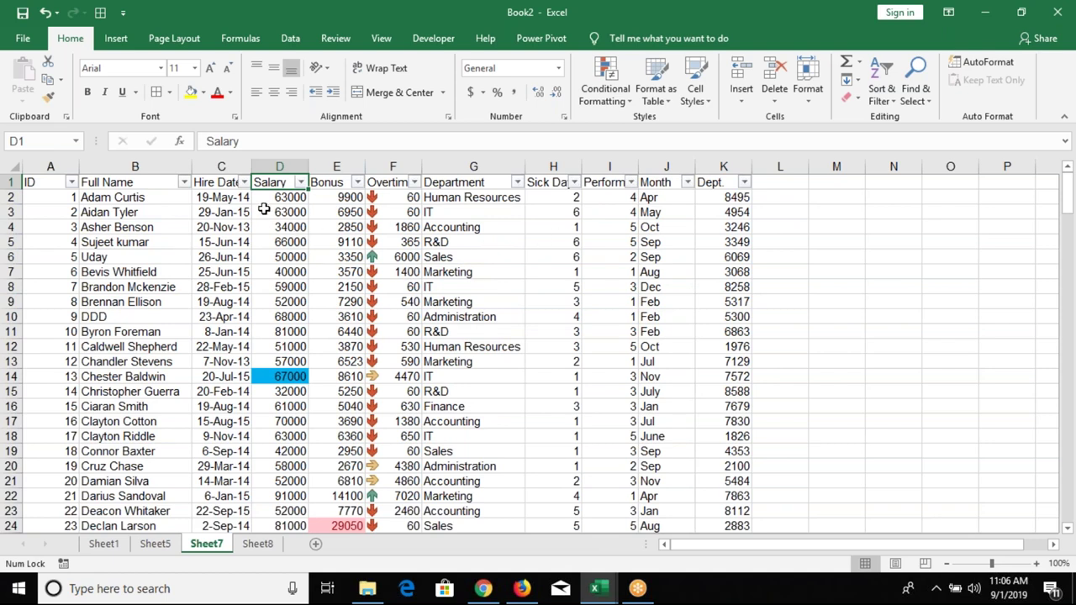
pyautogui.click(238, 196)
pyautogui.click(227, 181)
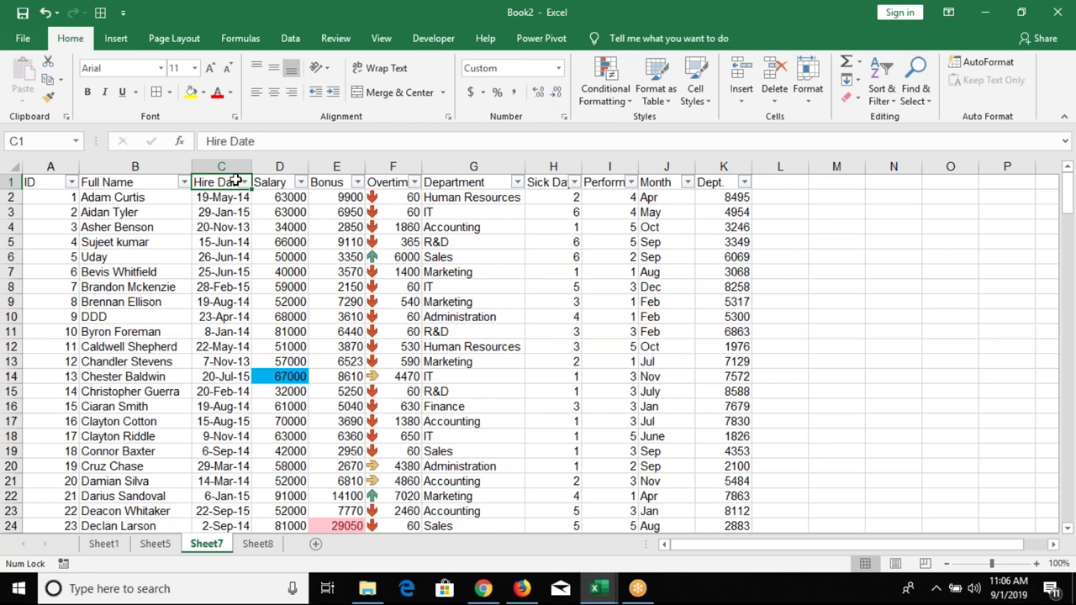
# Filter Hire Date with the Tomorrow date filter, leaving 0 of 99 records visible.
pyautogui.click(244, 181)
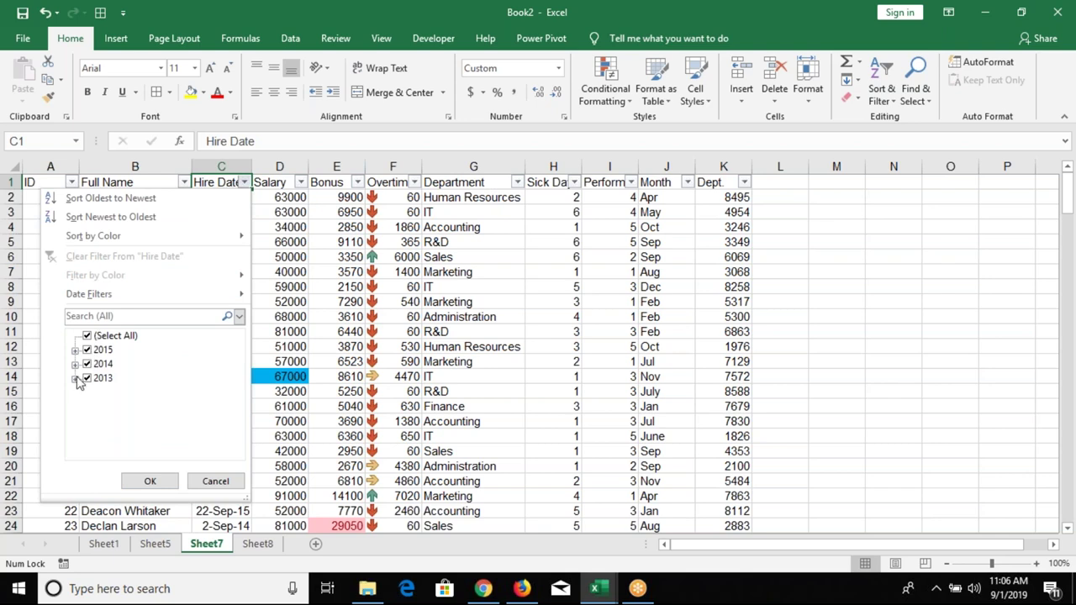
pyautogui.click(75, 350)
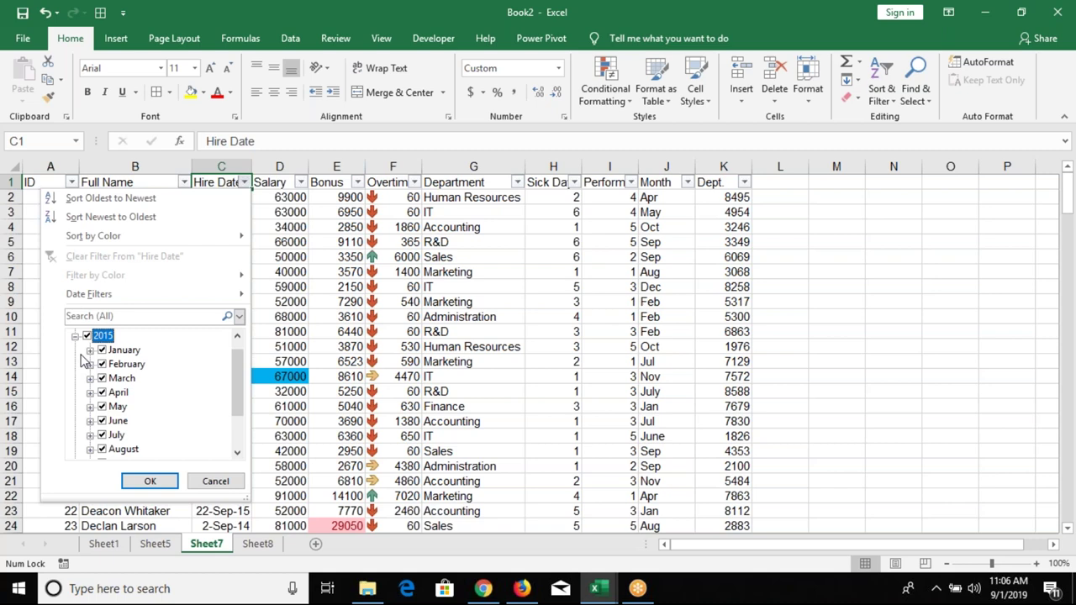
pyautogui.click(90, 351)
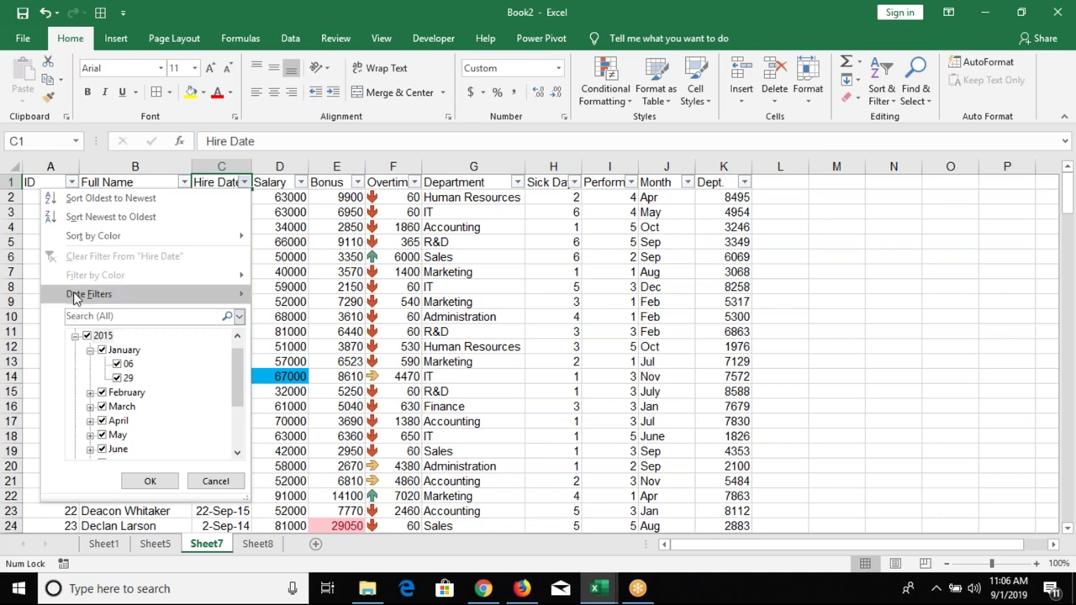
pyautogui.moveTo(74, 297)
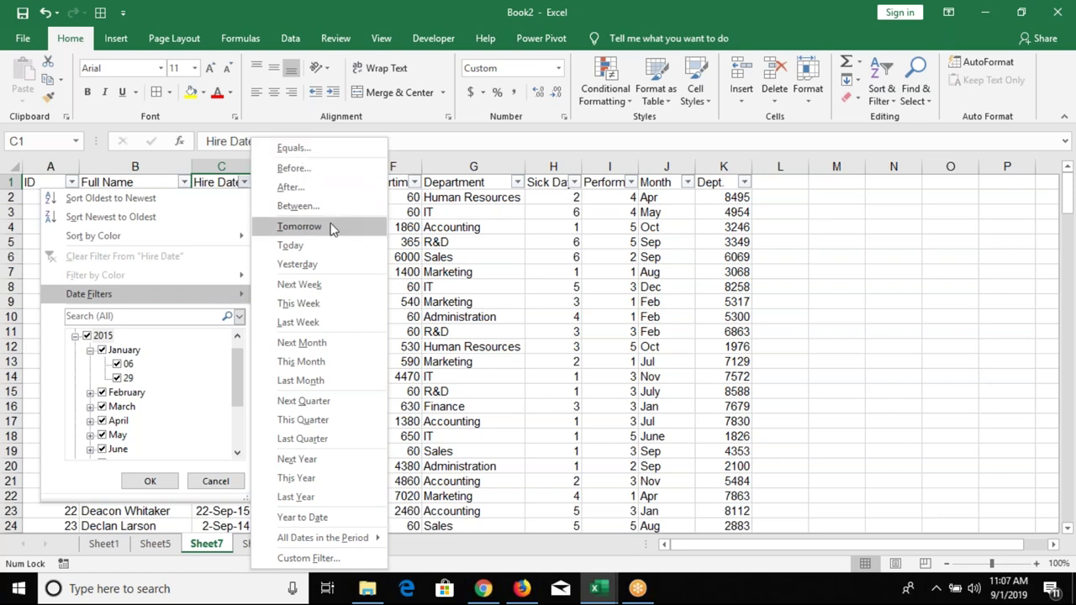
pyautogui.click(299, 227)
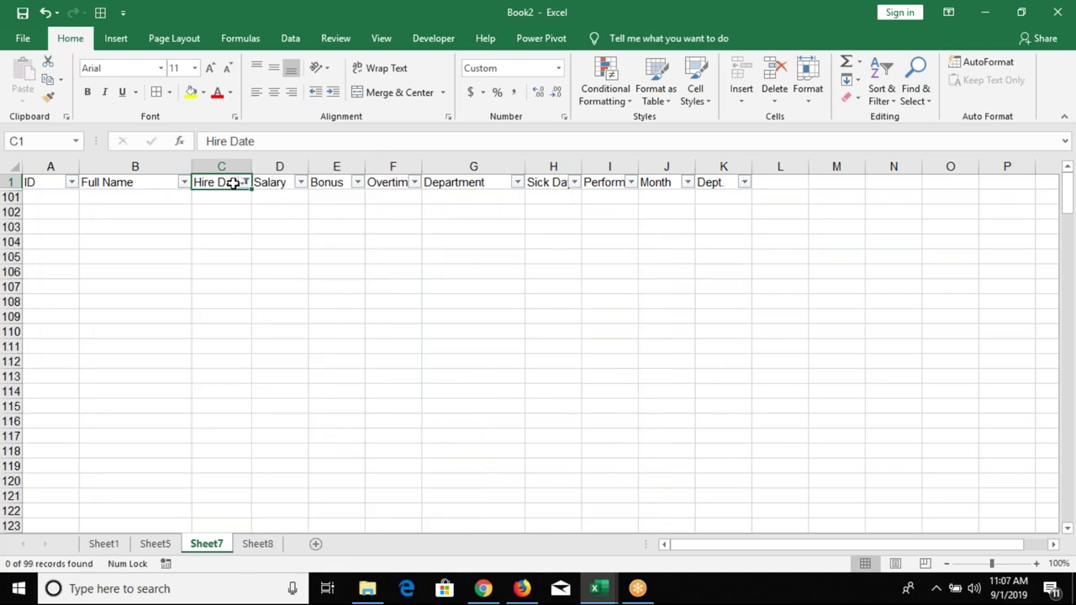
# Filter Hire Date to all dates in January, leaving 6 of 99 employee records visible.
pyautogui.click(244, 182)
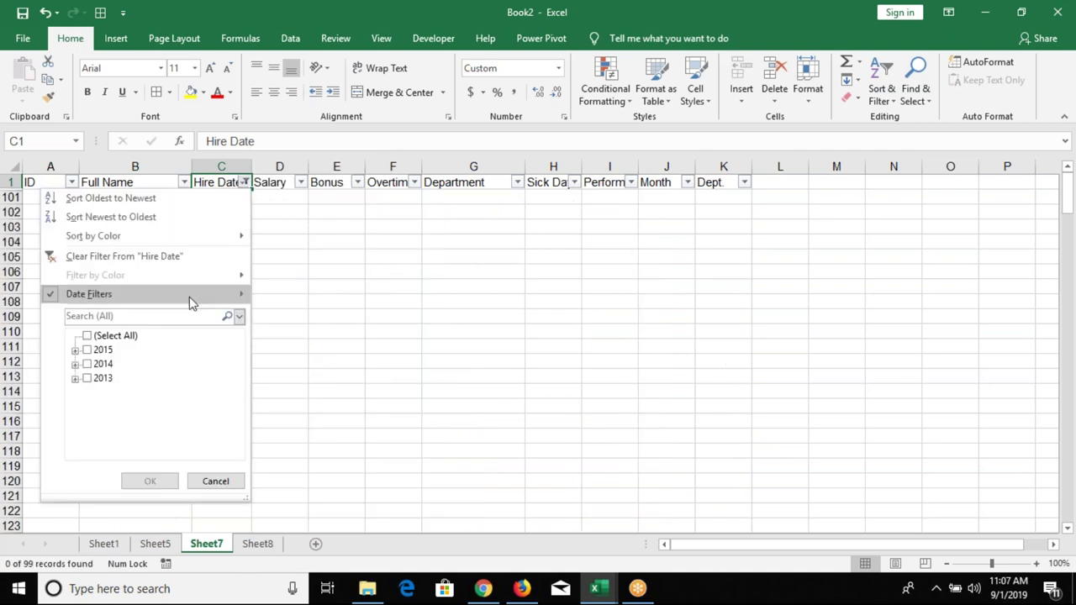
pyautogui.moveTo(192, 301)
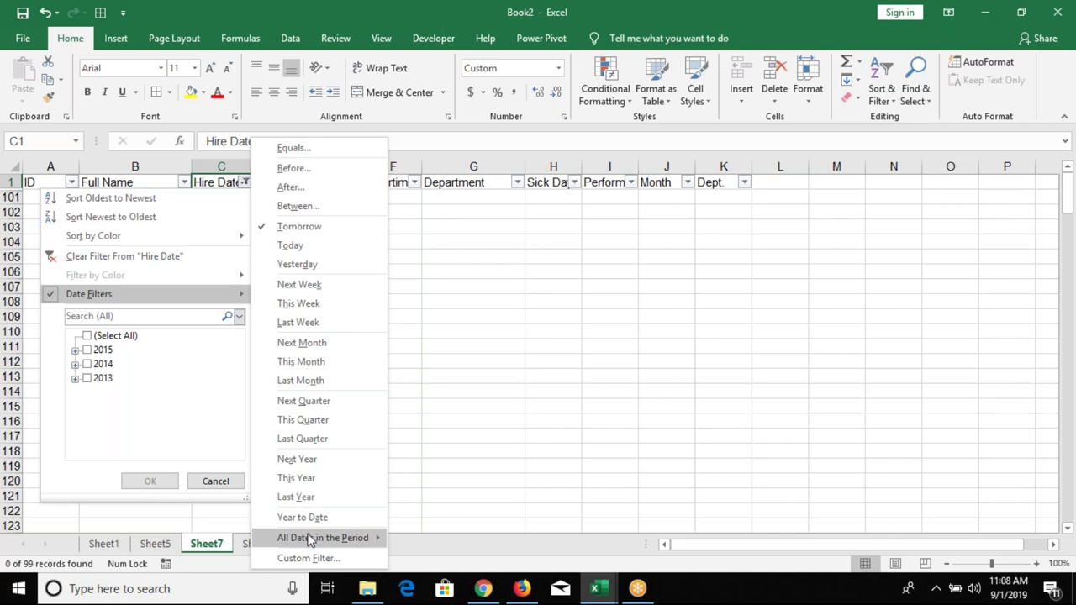
pyautogui.moveTo(309, 538)
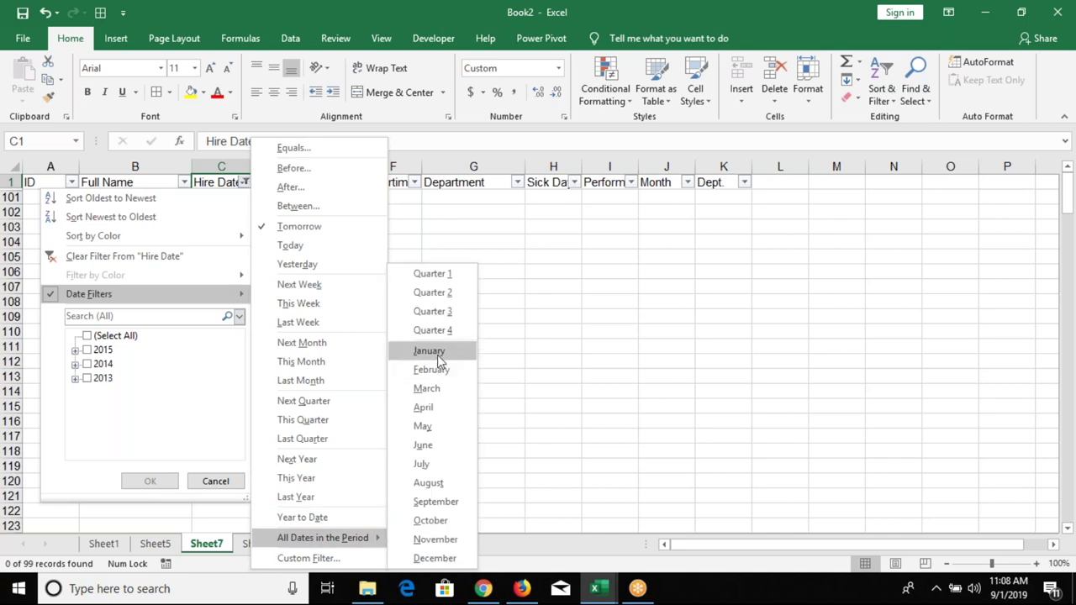
pyautogui.click(437, 355)
pyautogui.click(221, 196)
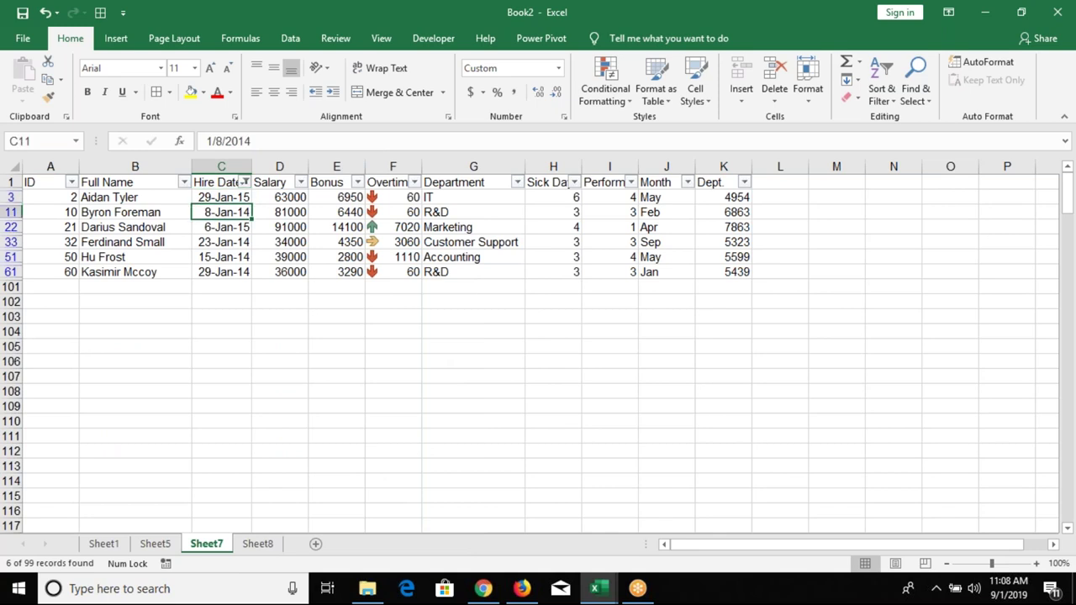
pyautogui.click(245, 182)
# Switch the Hire Date period filter to October, showing 7 of 99 records, and close the dropdown.
pyautogui.moveTo(214, 300)
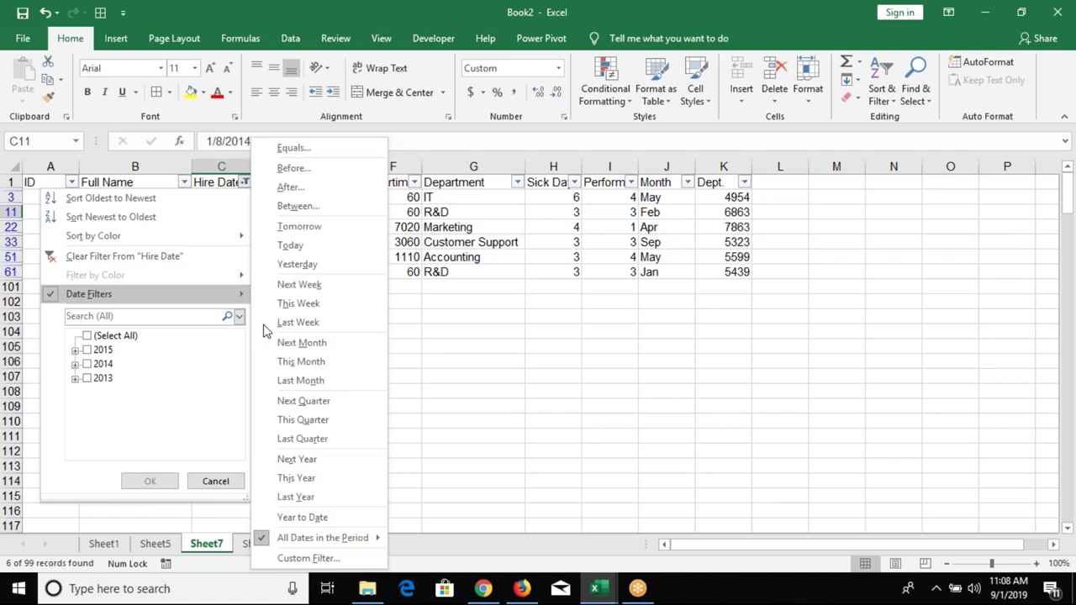
pyautogui.moveTo(336, 539)
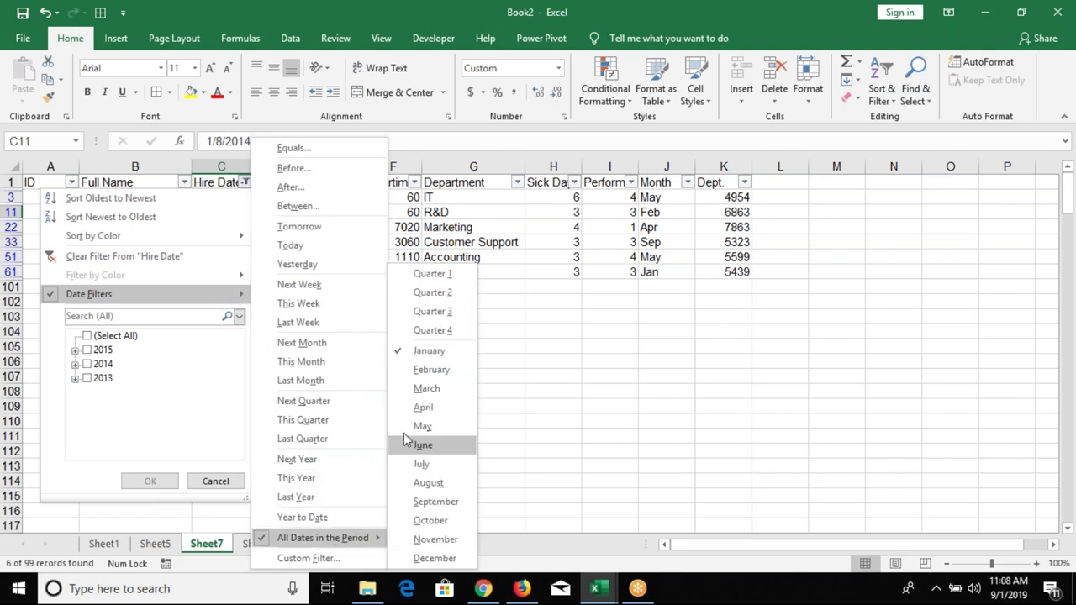
pyautogui.click(412, 521)
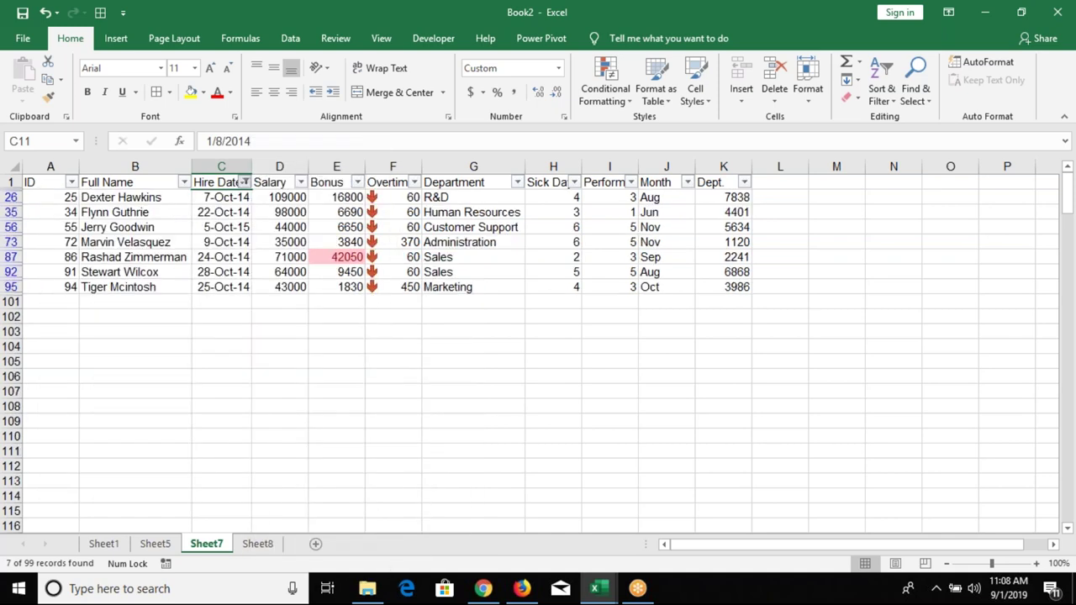
pyautogui.click(243, 183)
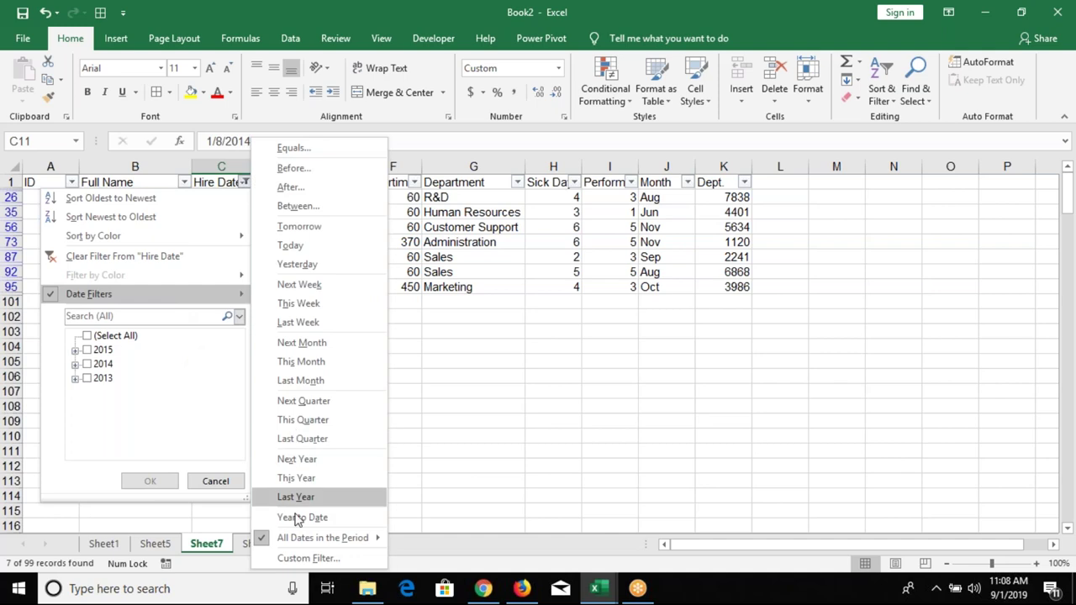
pyautogui.moveTo(294, 538)
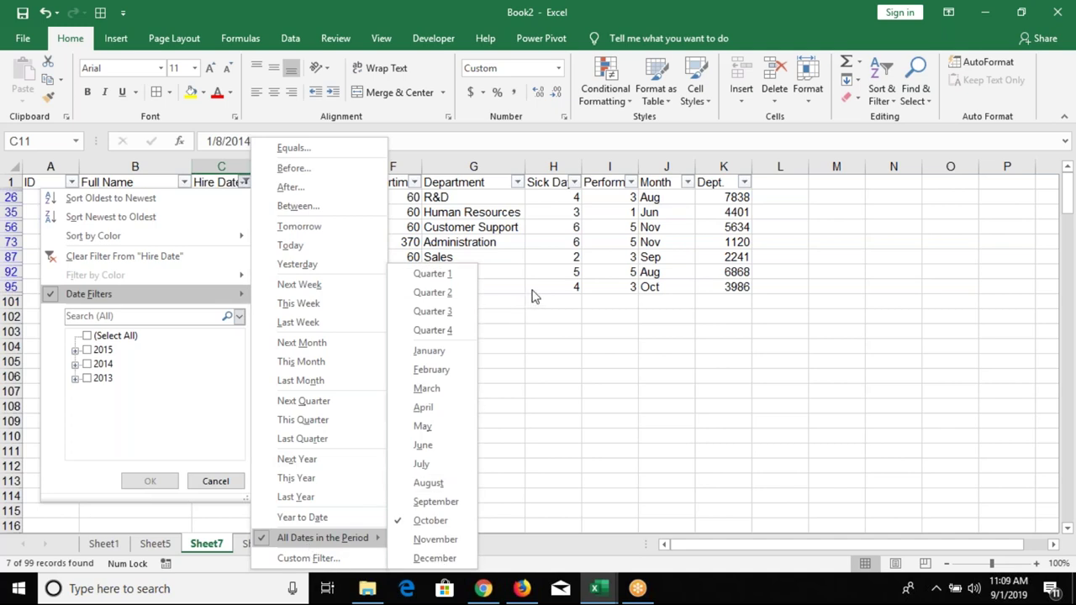
pyautogui.click(496, 229)
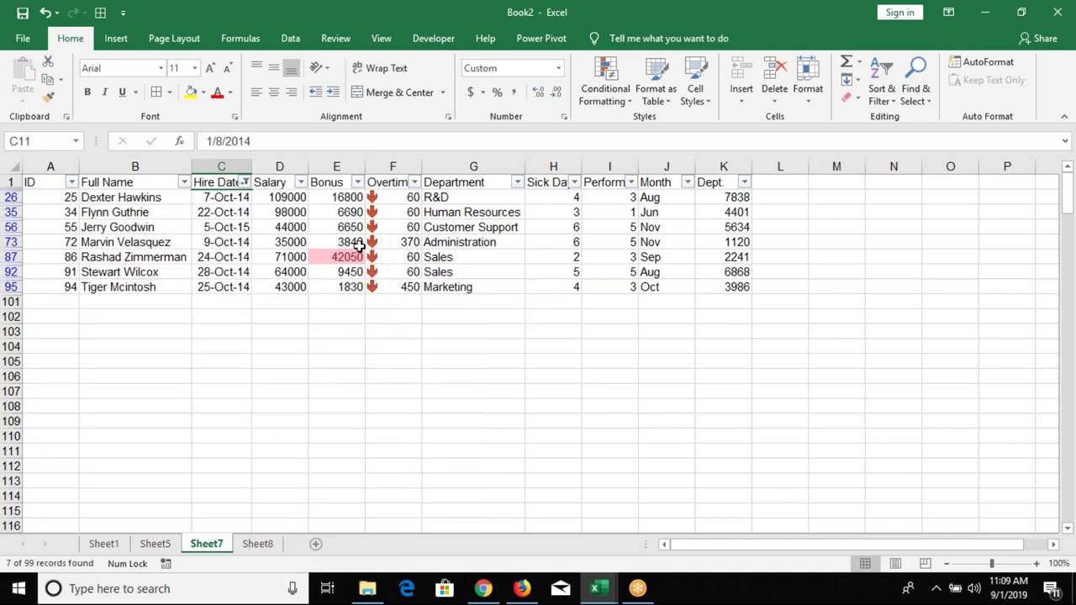
# Select the filtered table's visible cells only via F5 Go To Special, copy them, then cancel the copy.
pyautogui.moveTo(51, 187)
pyautogui.mouseDown()
pyautogui.moveTo(740, 183)
pyautogui.moveTo(740, 287)
pyautogui.mouseUp()
pyautogui.press('F5')
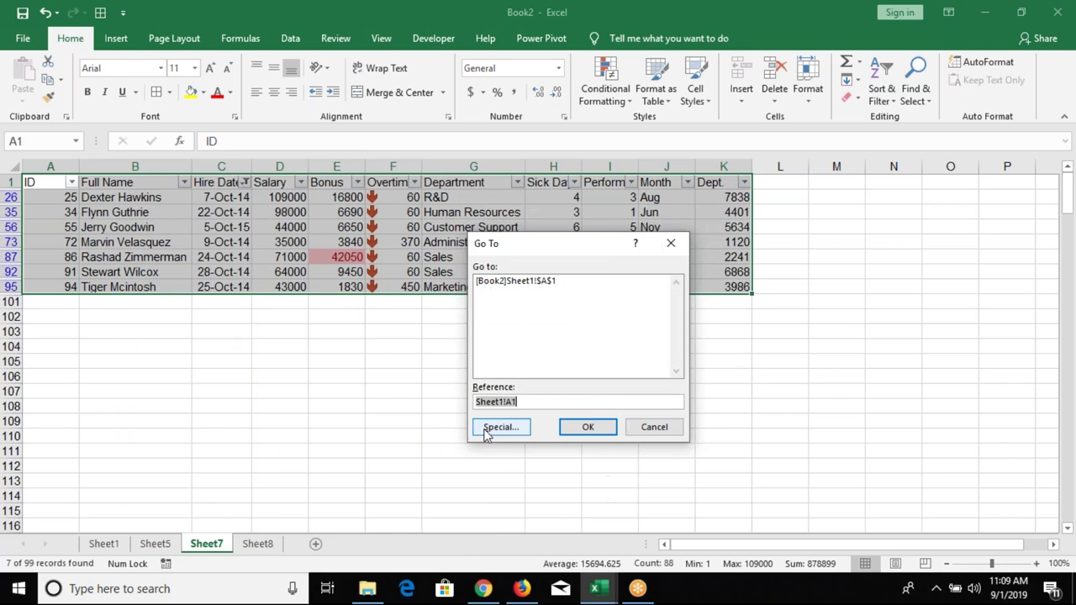
pyautogui.click(492, 427)
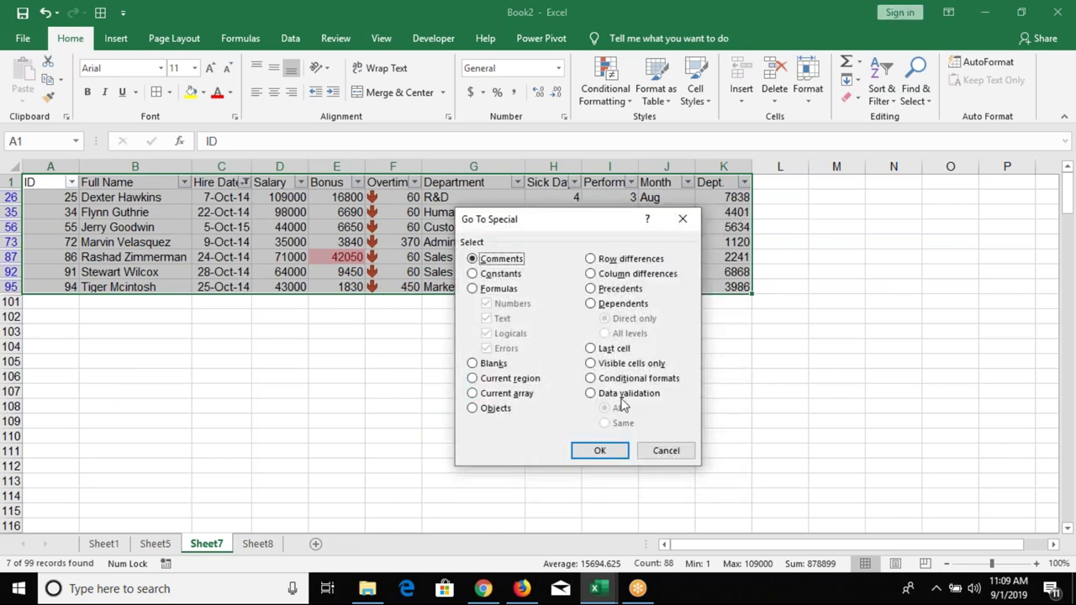
pyautogui.click(631, 370)
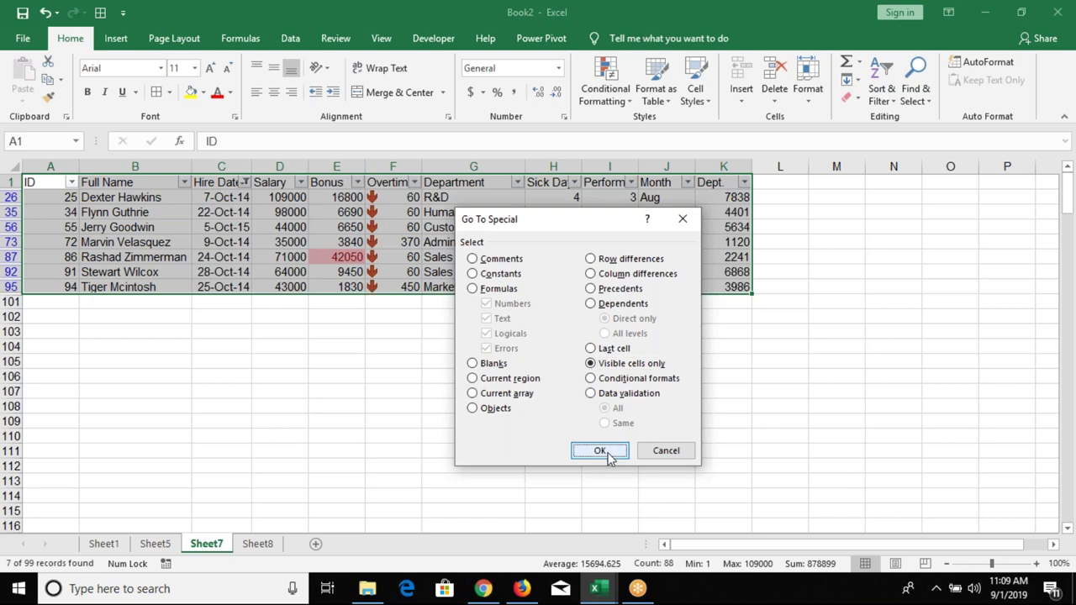
pyautogui.click(607, 455)
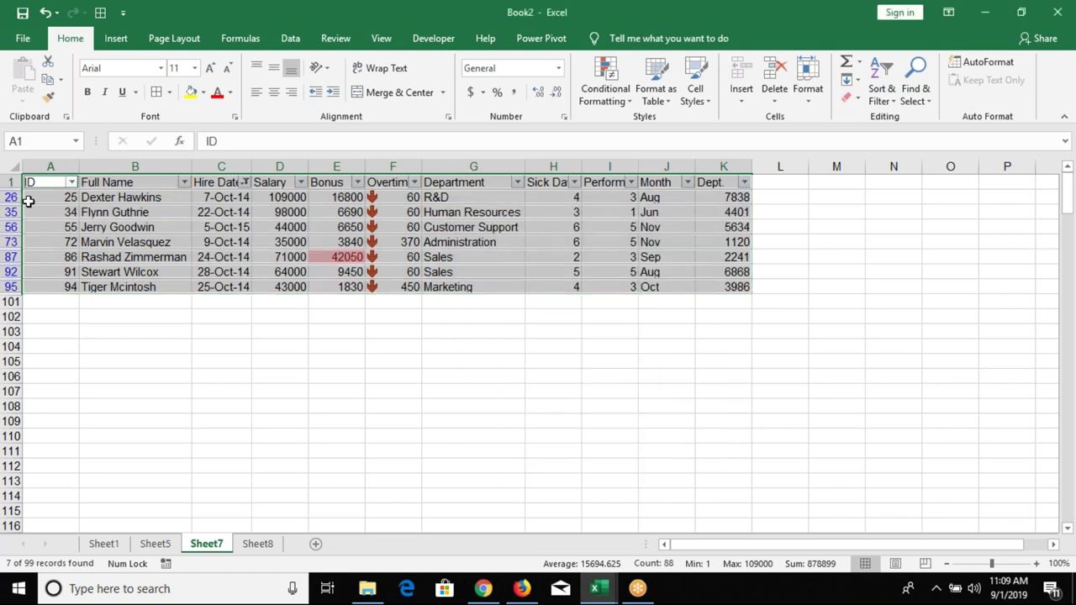
pyautogui.hotkey('ctrl', 'c')
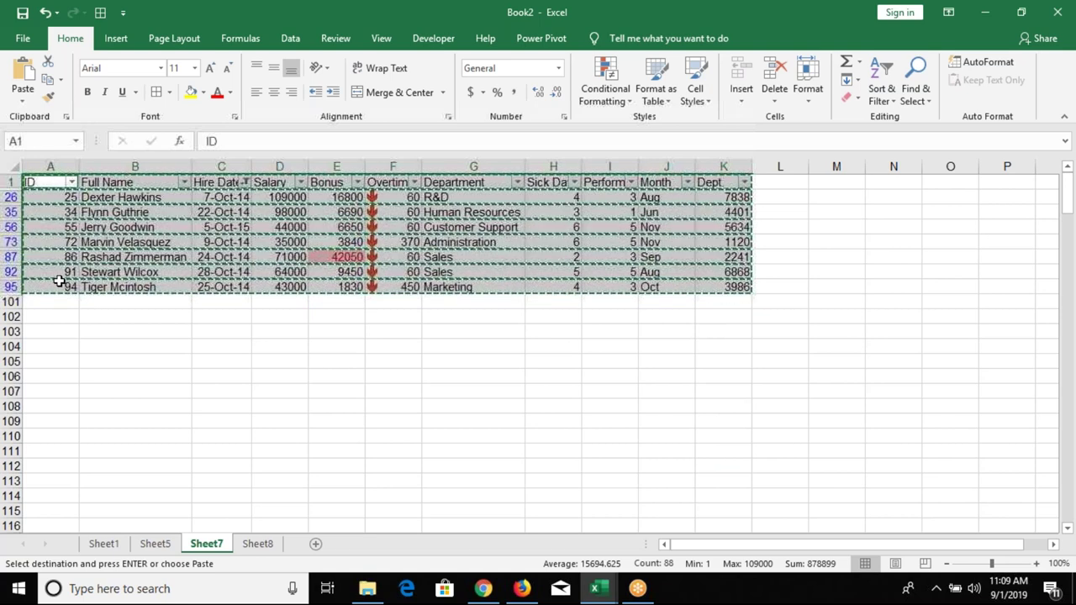
pyautogui.press('Escape')
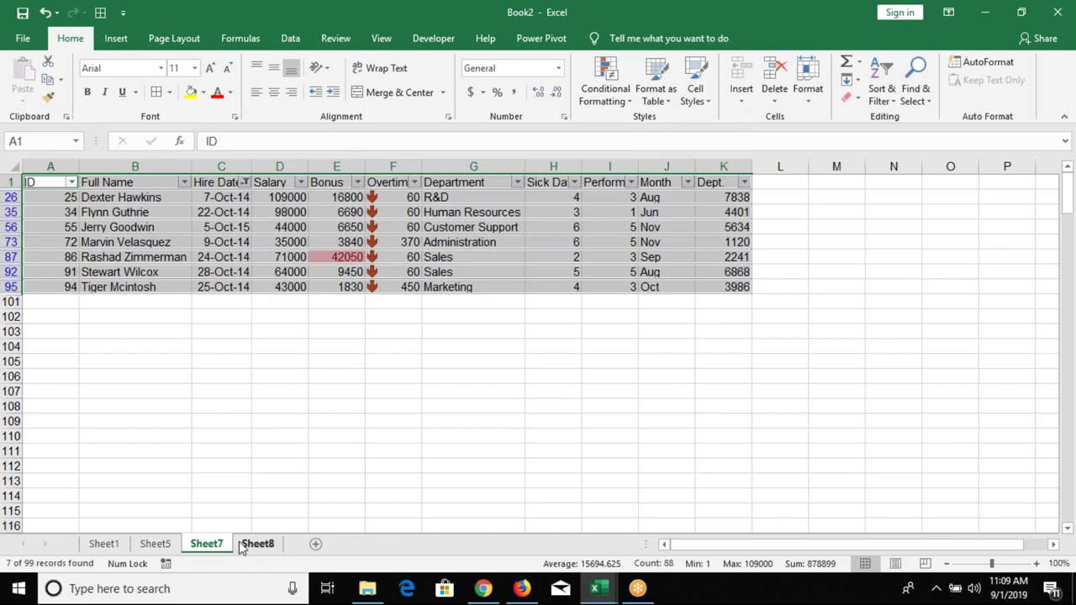
# On Sheet8, enter 5, 6 and 8 into B9:B11 and hide rows 9 and 10.
pyautogui.click(257, 544)
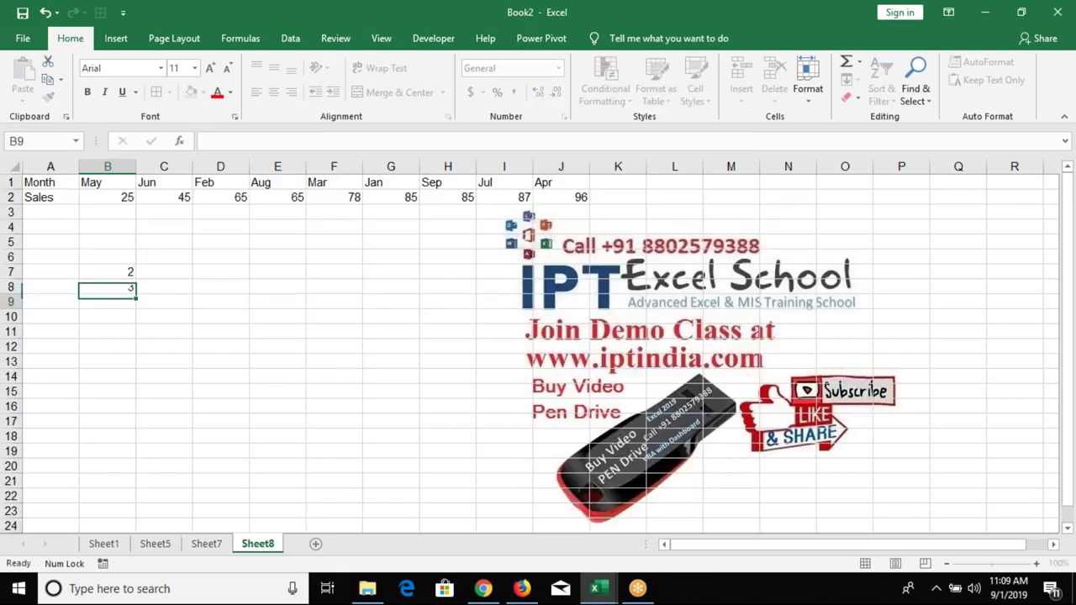
pyautogui.write('5 6 8')
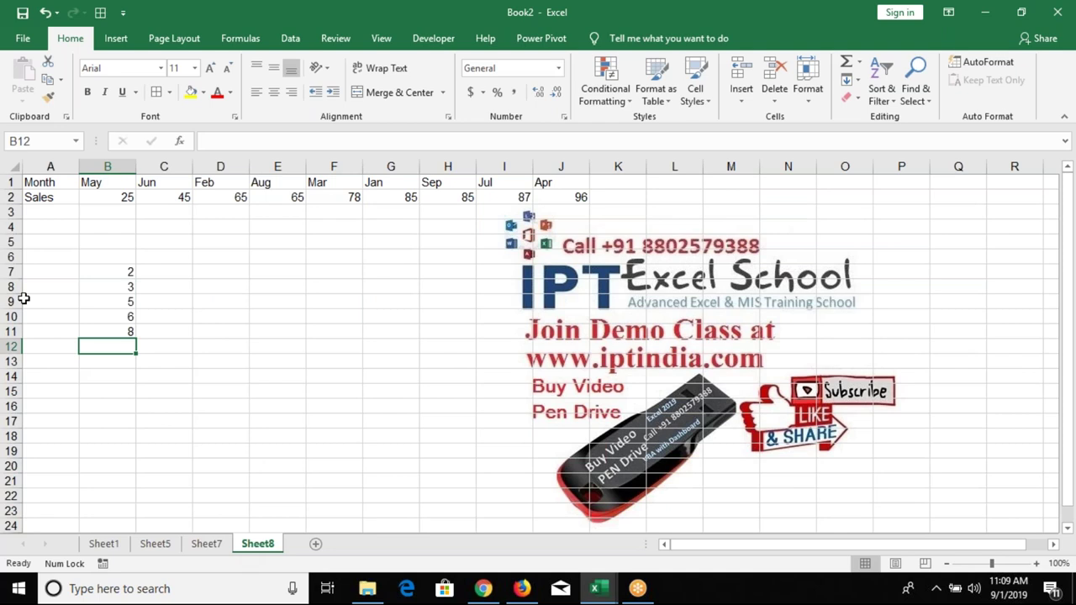
pyautogui.moveTo(13, 302); pyautogui.dragTo(14, 313)
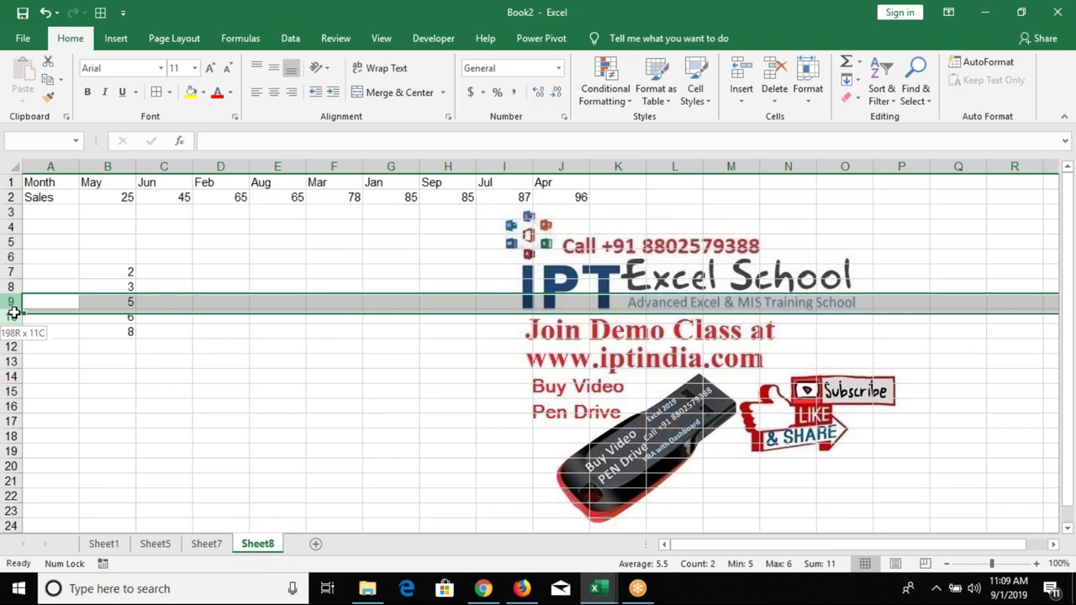
pyautogui.rightClick(14, 313)
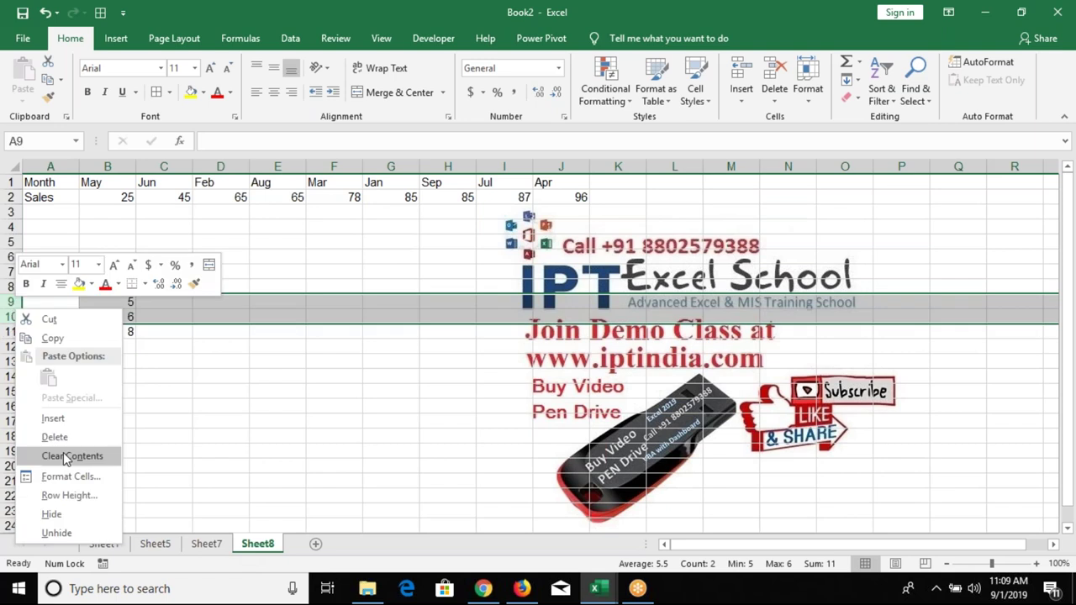
pyautogui.click(52, 514)
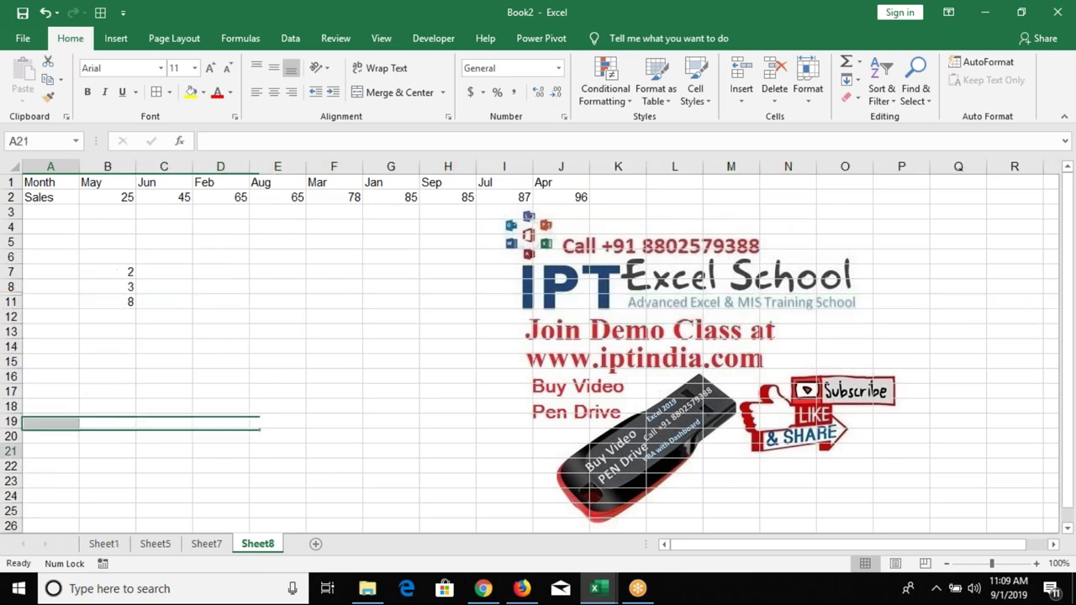
# Copy B7:B11 including hidden rows to D15, then undo the paste.
pyautogui.moveTo(106, 271); pyautogui.dragTo(107, 305)
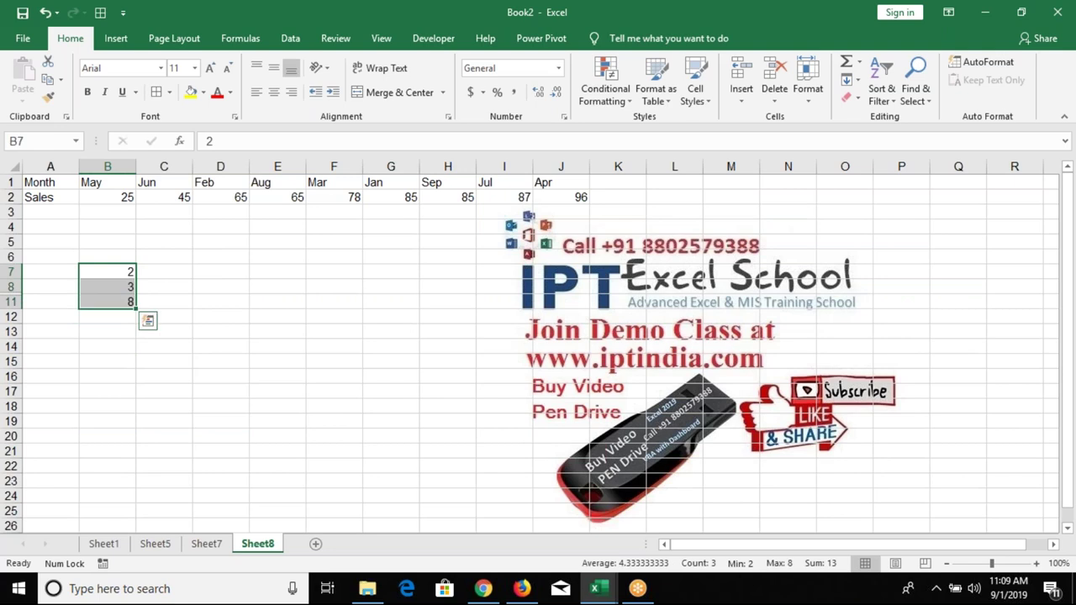
pyautogui.hotkey('ctrl', 'c')
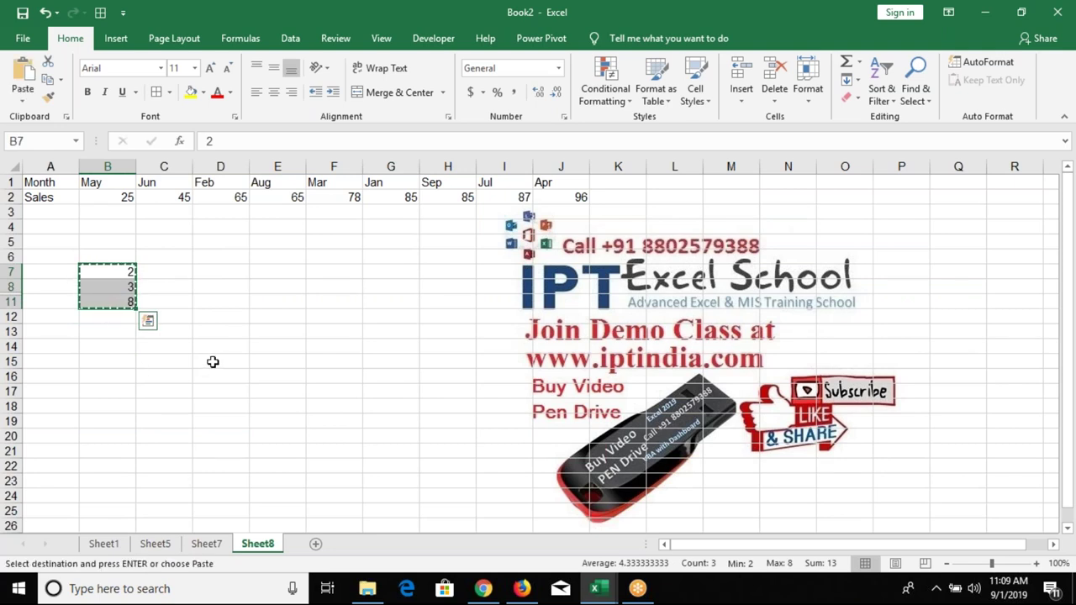
pyautogui.click(211, 363)
pyautogui.hotkey('ctrl', 'v')
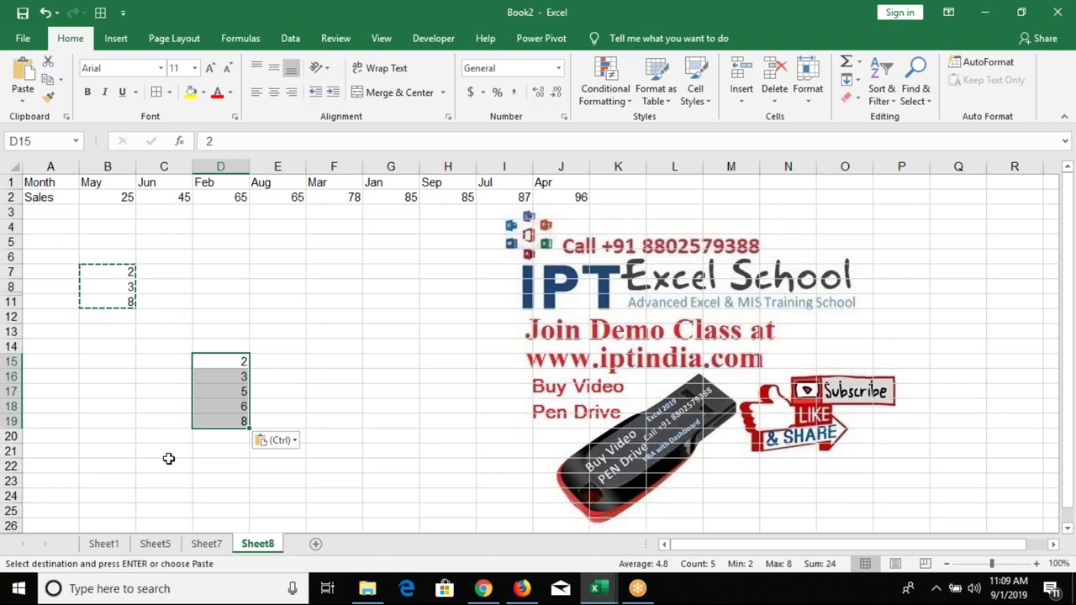
pyautogui.hotkey('ctrl', 'z')
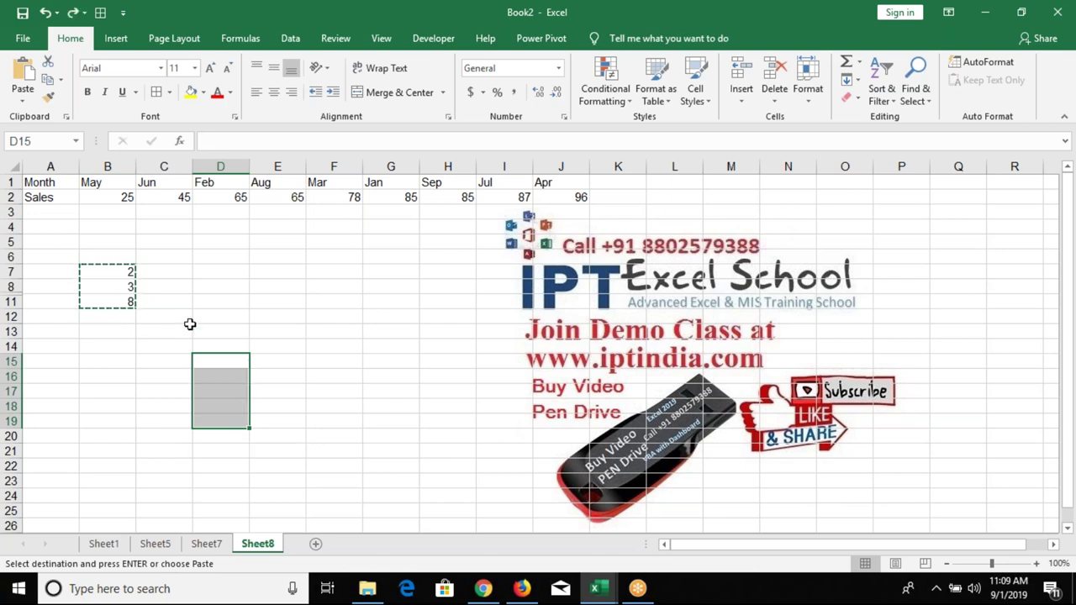
# Reselect B7:B11 and clear the pending copy marquee.
pyautogui.click(187, 318)
pyautogui.click(118, 359)
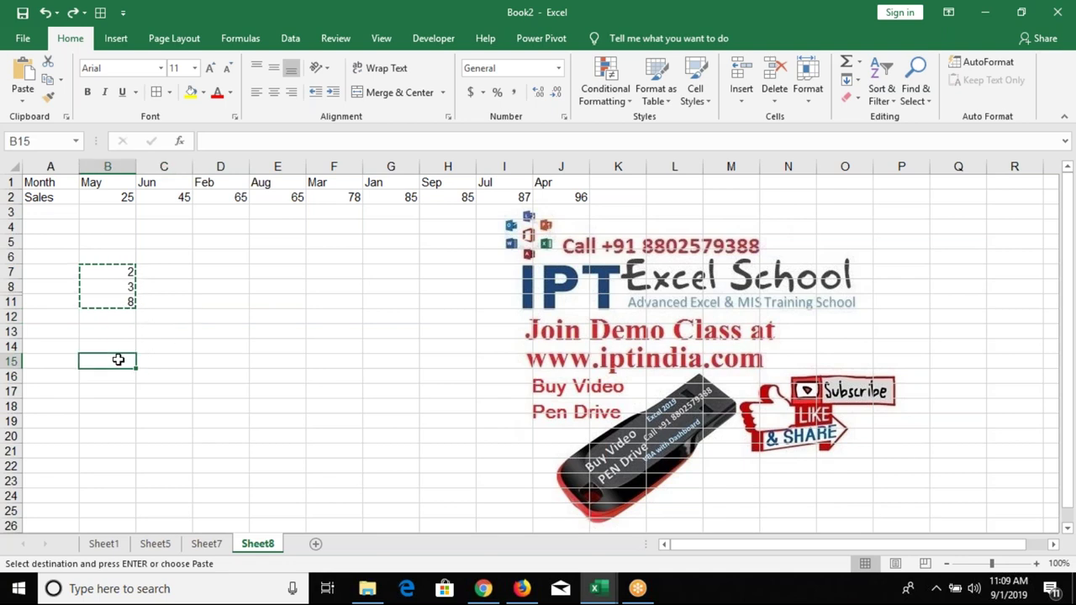
pyautogui.moveTo(114, 273); pyautogui.dragTo(112, 305)
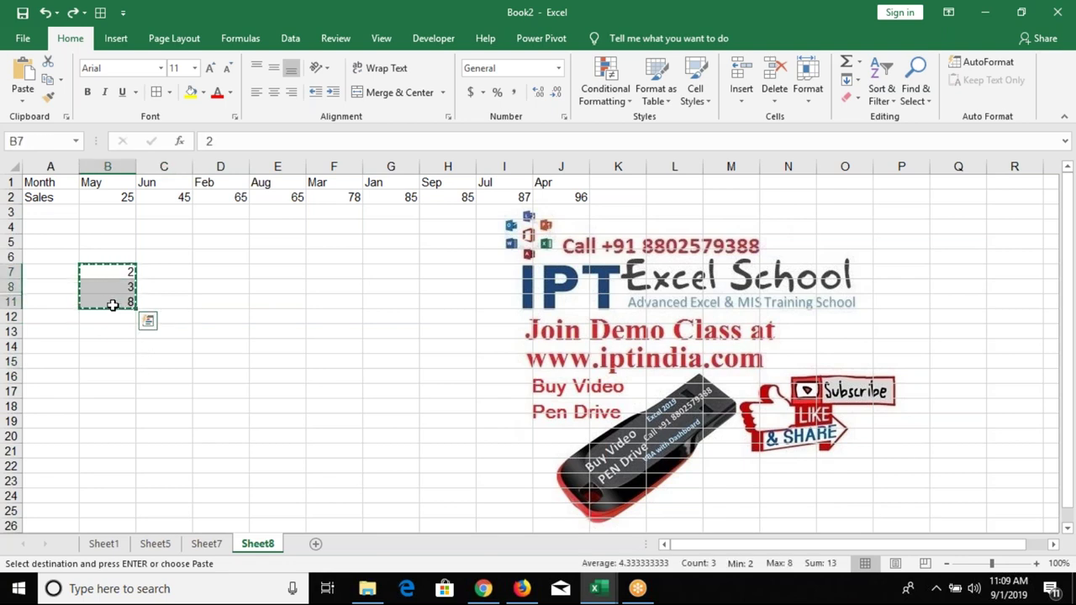
pyautogui.press('Escape')
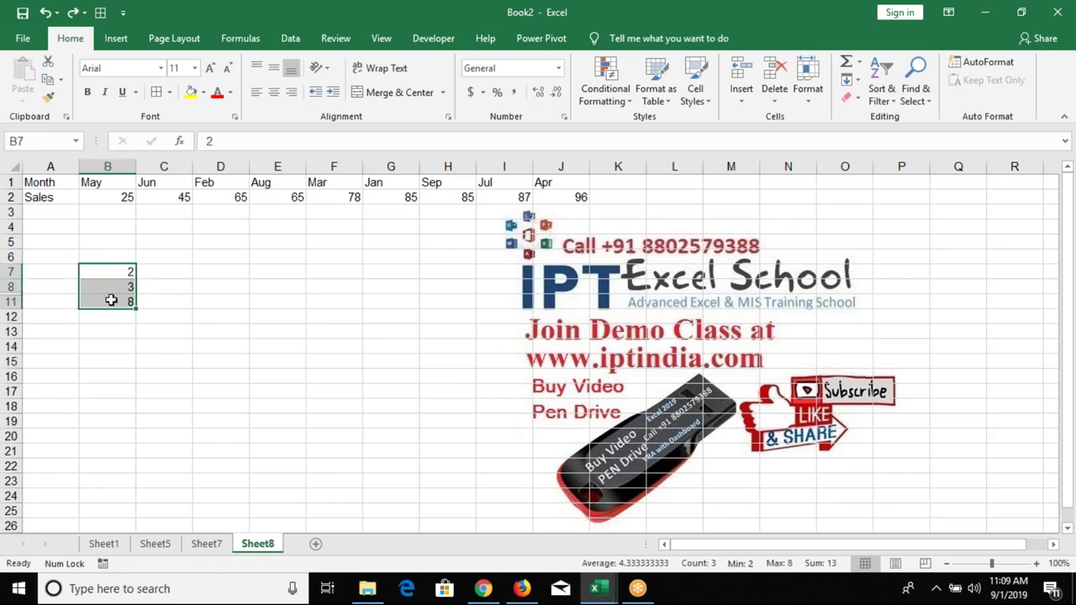
pyautogui.rightClick(111, 300)
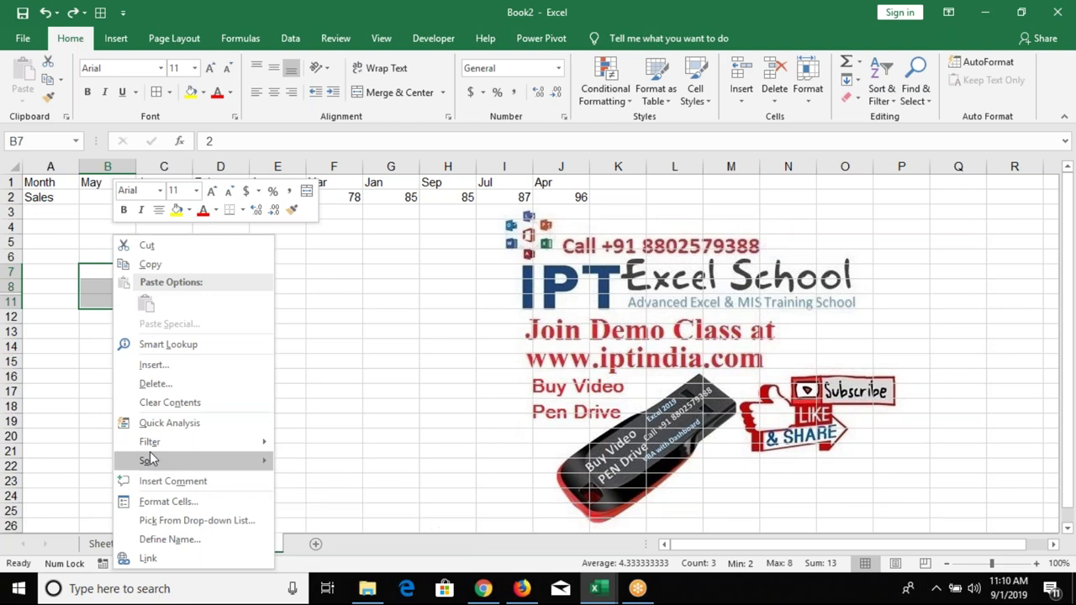
# Use Go To Special visible cells only on B7:B11, then paste 2, 3 and 8 into C15:C17.
pyautogui.press('Escape')
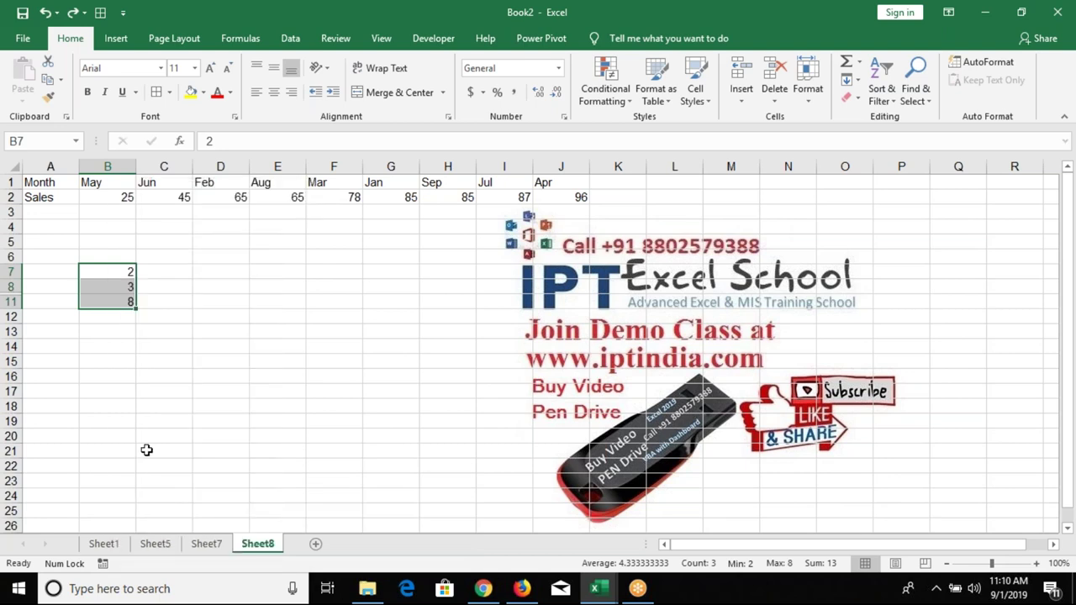
pyautogui.press('F5')
pyautogui.click(500, 427)
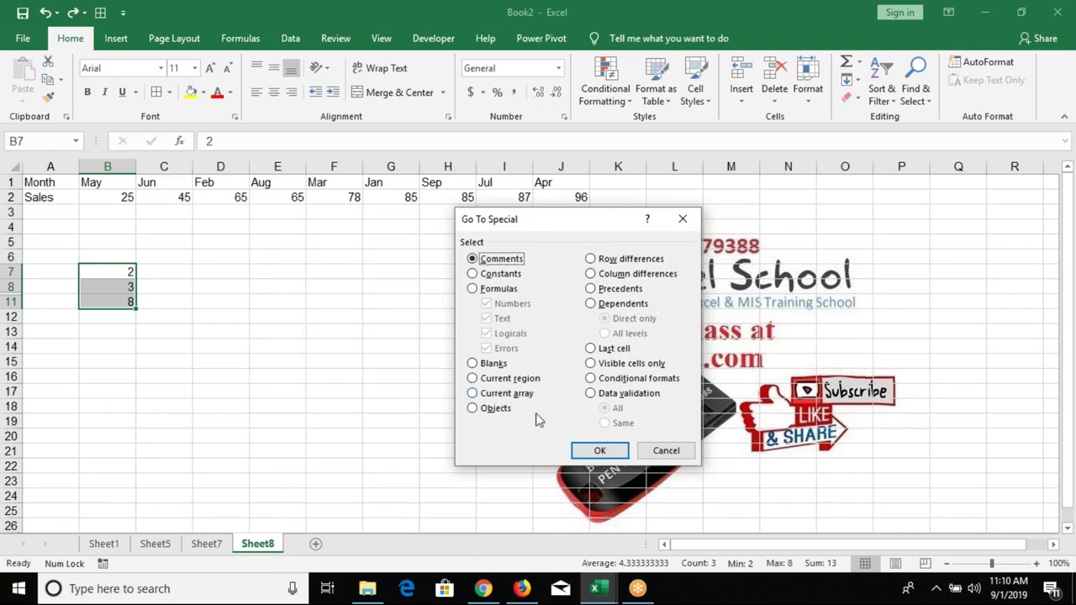
pyautogui.click(591, 364)
pyautogui.click(615, 451)
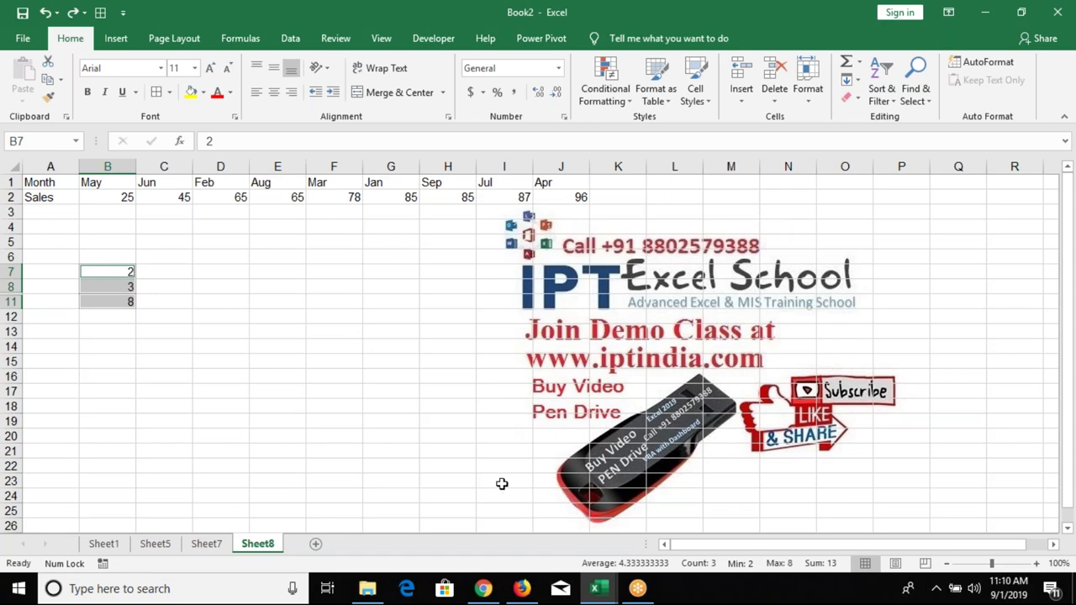
pyautogui.hotkey('ctrl', 'c')
pyautogui.click(187, 362)
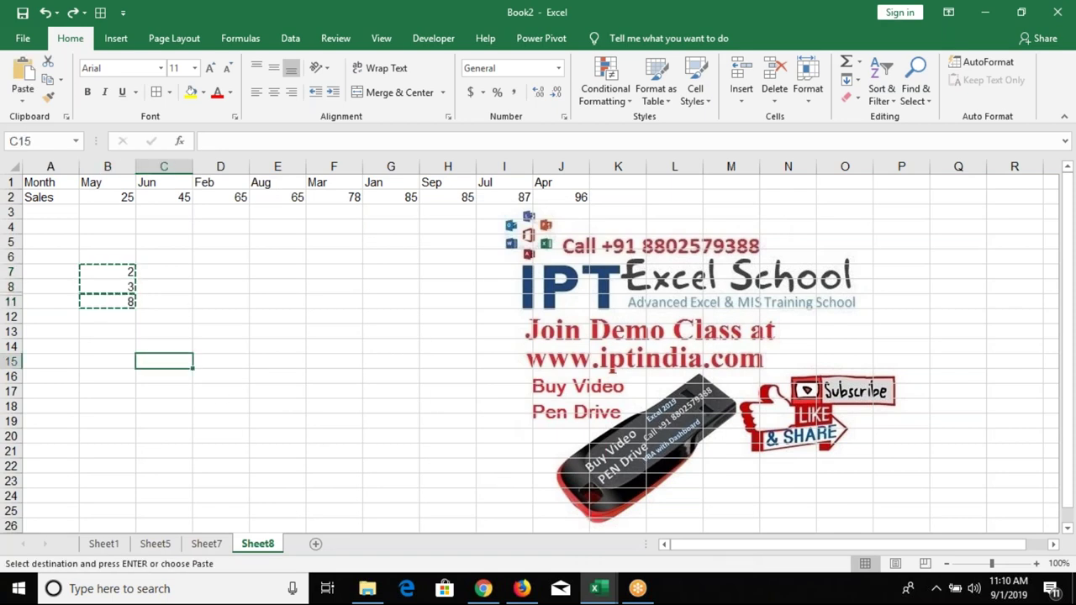
pyautogui.hotkey('ctrl', 'v')
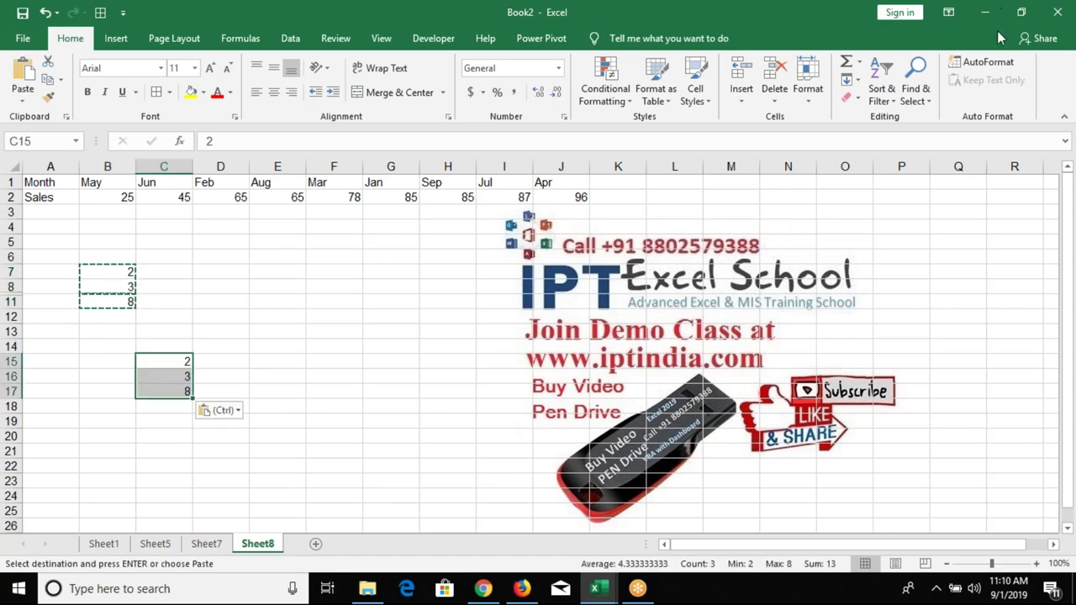